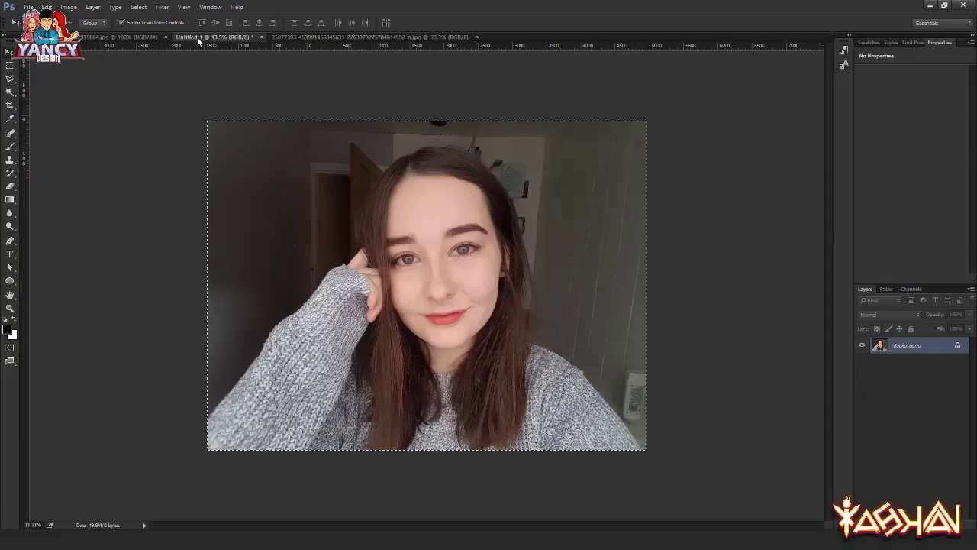
Step: Place the portrait photo and enlarge it to fill the page
{"action": "left_click_drag", "start_coordinate": [229, 46], "coordinate": [405, 136]}
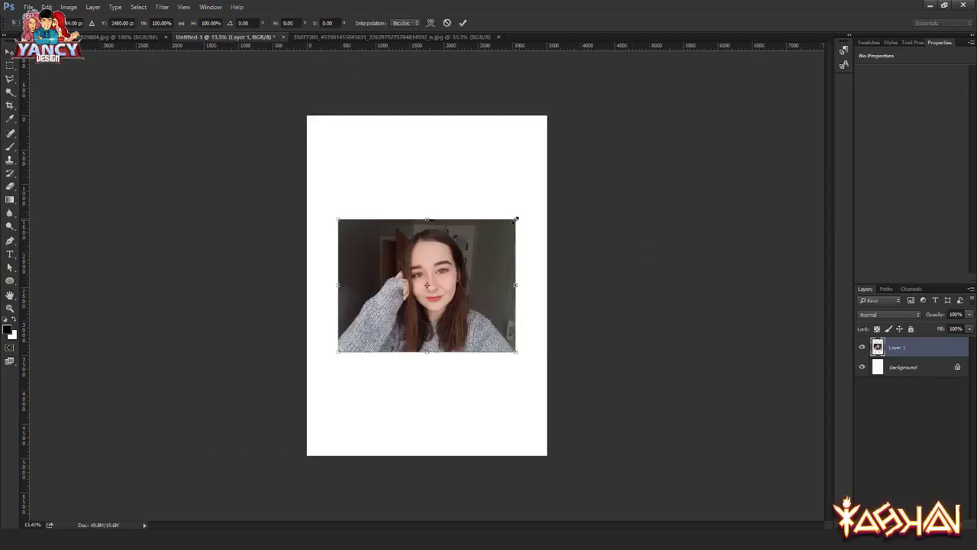
{"action": "left_click_drag", "start_coordinate": [516, 219], "coordinate": [639, 92]}
{"action": "left_click_drag", "start_coordinate": [543, 223], "coordinate": [535, 221]}
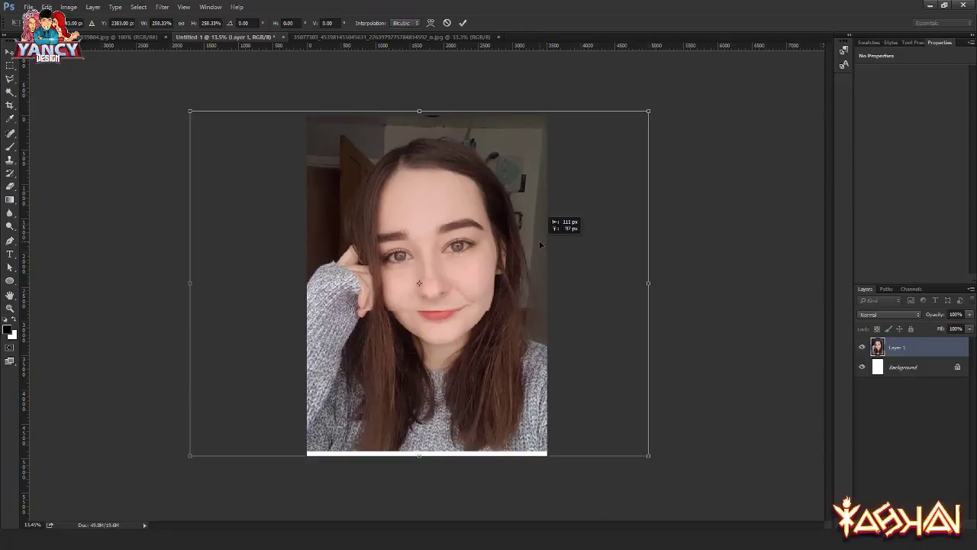
{"action": "left_click_drag", "start_coordinate": [651, 116], "coordinate": [656, 112]}
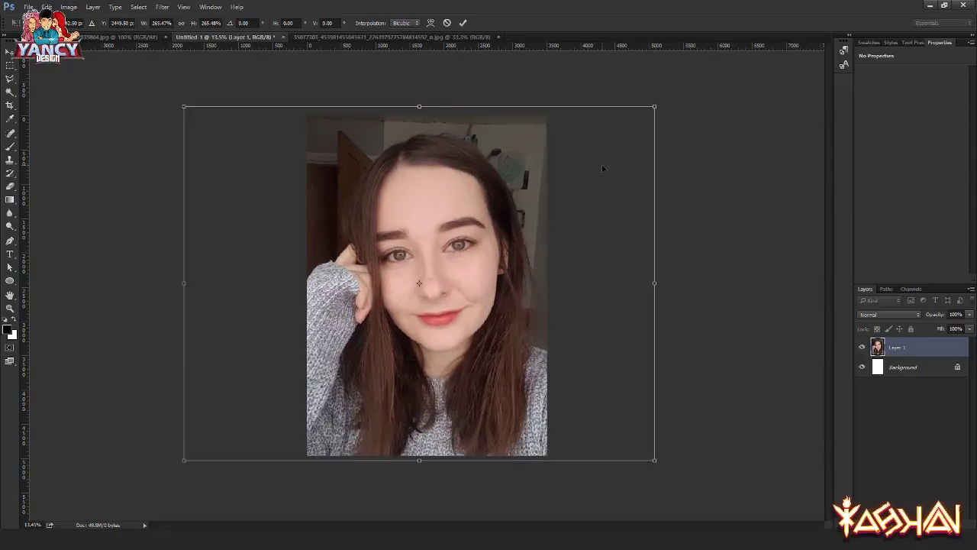
{"action": "key", "text": "Return"}
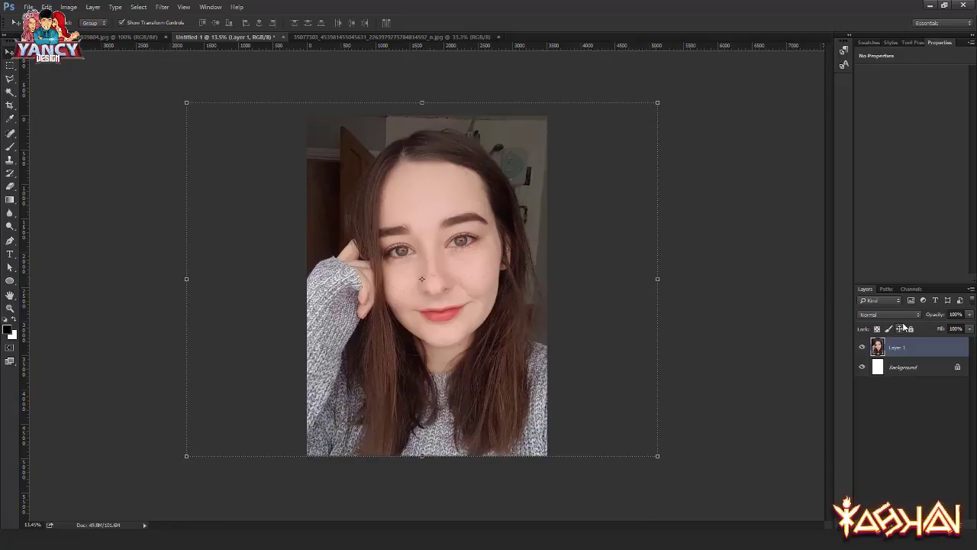
Step: Fade the photo layer to 80% opacity, lock it, and add an empty Layer 2 above
{"action": "key", "text": "8"}
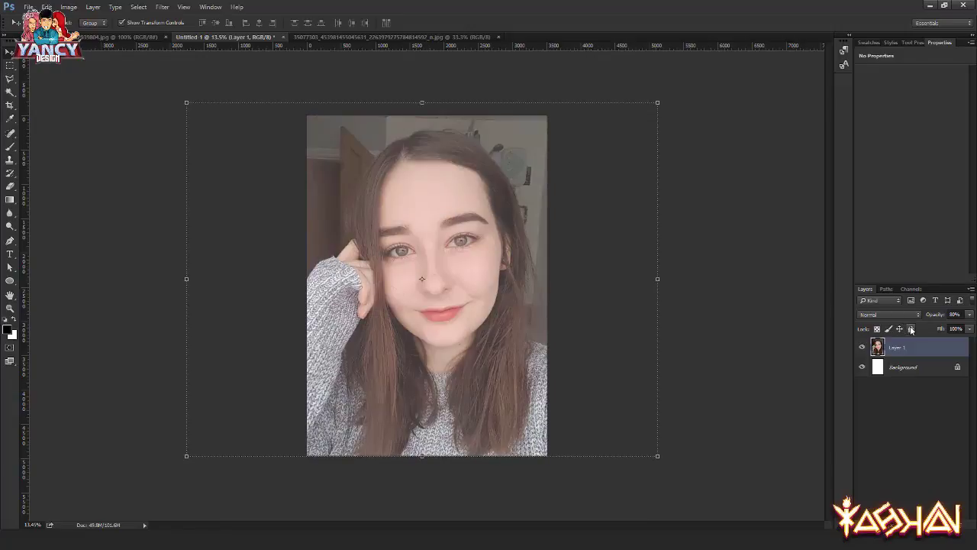
{"action": "left_click", "coordinate": [911, 329]}
{"action": "key", "text": "ctrl+shift+n"}
{"action": "key", "text": "Return"}
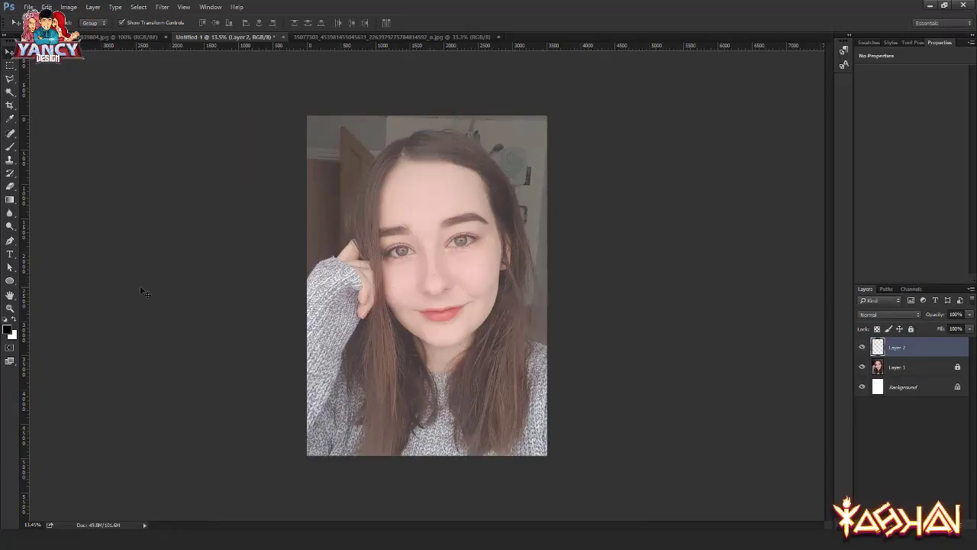
Step: Zoom in and begin a pen path along the sweater sleeve edge
{"action": "key", "text": "p"}
{"action": "key", "text": "ctrl+plus"}
{"action": "scroll", "coordinate": [330, 260], "scroll_direction": "up", "scroll_amount": 2}
{"action": "scroll", "coordinate": [330, 260], "scroll_direction": "up", "scroll_amount": 3}
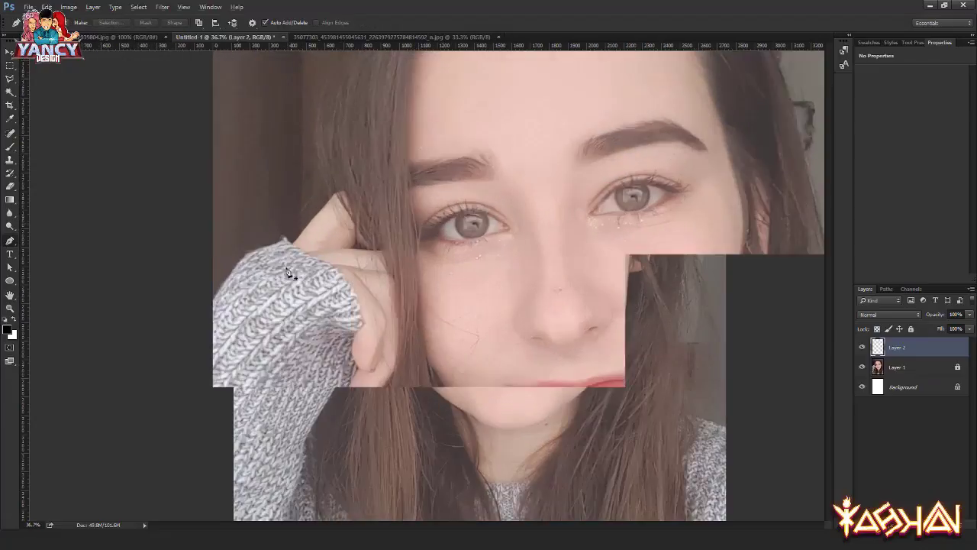
{"action": "scroll", "coordinate": [366, 261], "scroll_direction": "up", "scroll_amount": 2}
{"action": "scroll", "coordinate": [413, 262], "scroll_direction": "up", "scroll_amount": 2}
{"action": "left_click", "coordinate": [266, 384]}
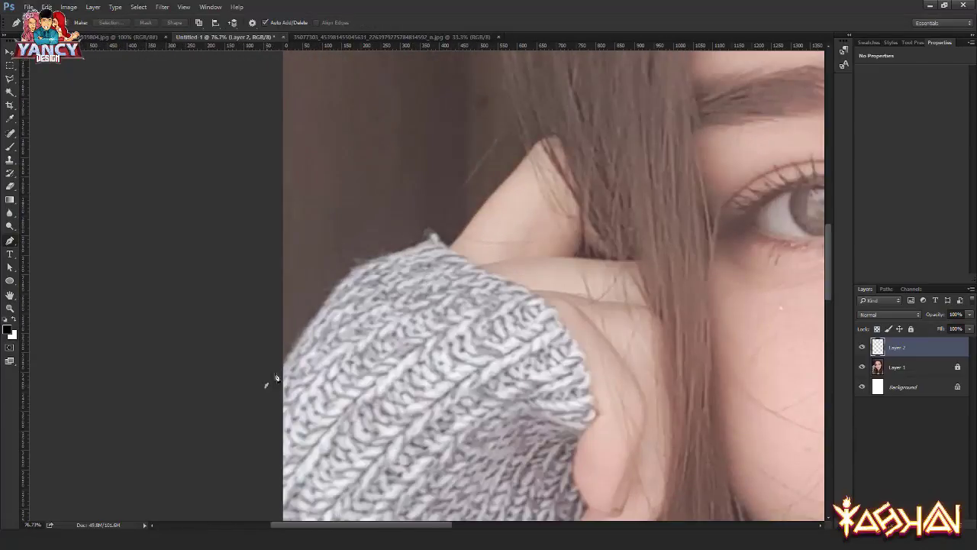
{"action": "mouse_move", "coordinate": [332, 285]}
{"action": "left_mouse_down"}
{"action": "mouse_move", "coordinate": [348, 267]}
{"action": "mouse_move", "coordinate": [437, 236]}
{"action": "mouse_move", "coordinate": [470, 265]}
{"action": "mouse_move", "coordinate": [411, 229]}
{"action": "mouse_move", "coordinate": [465, 263]}
{"action": "left_mouse_up"}
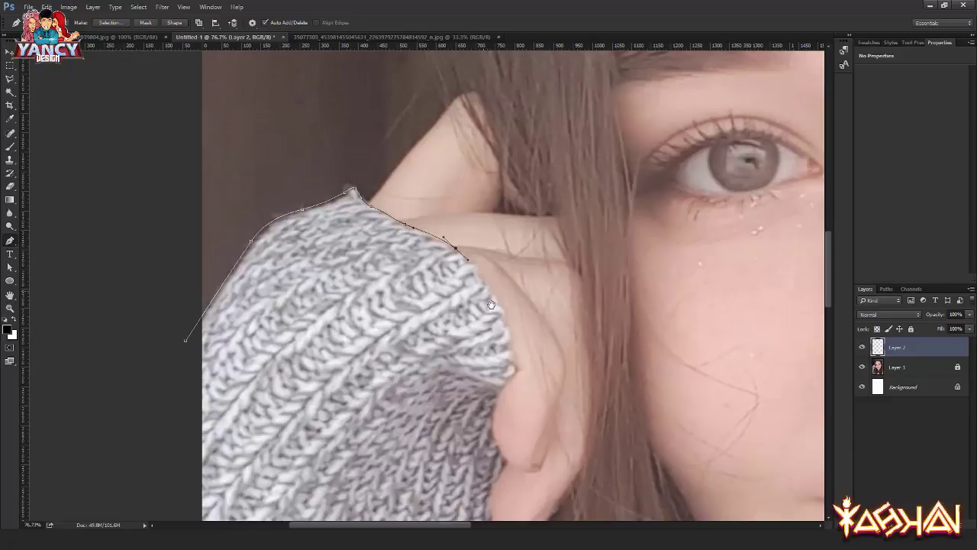
Step: End the sleeve path at the cuff and stroke it with a black brush line
{"action": "mouse_move", "coordinate": [492, 305]}
{"action": "left_mouse_down"}
{"action": "mouse_move", "coordinate": [427, 171]}
{"action": "mouse_move", "coordinate": [442, 201]}
{"action": "left_mouse_up"}
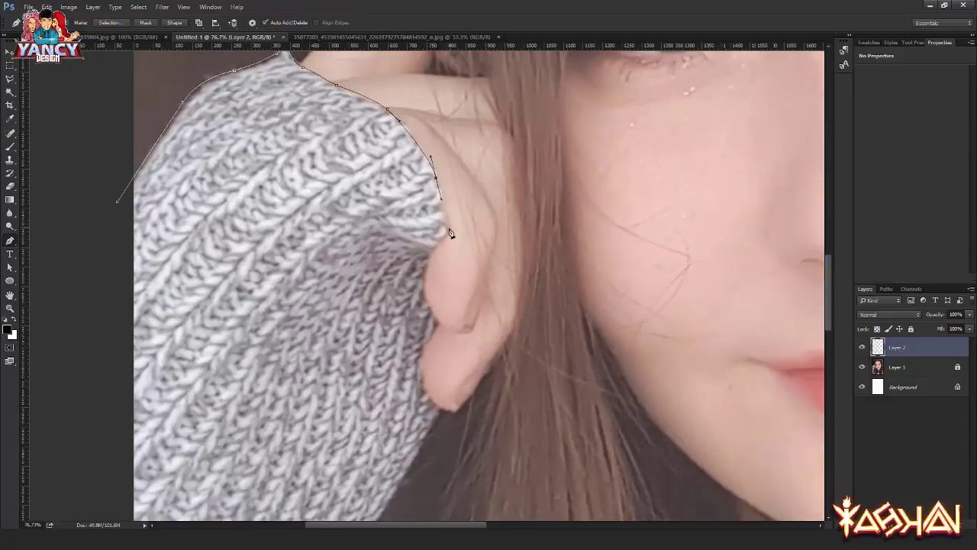
{"action": "left_click_drag", "start_coordinate": [430, 270], "coordinate": [436, 249]}
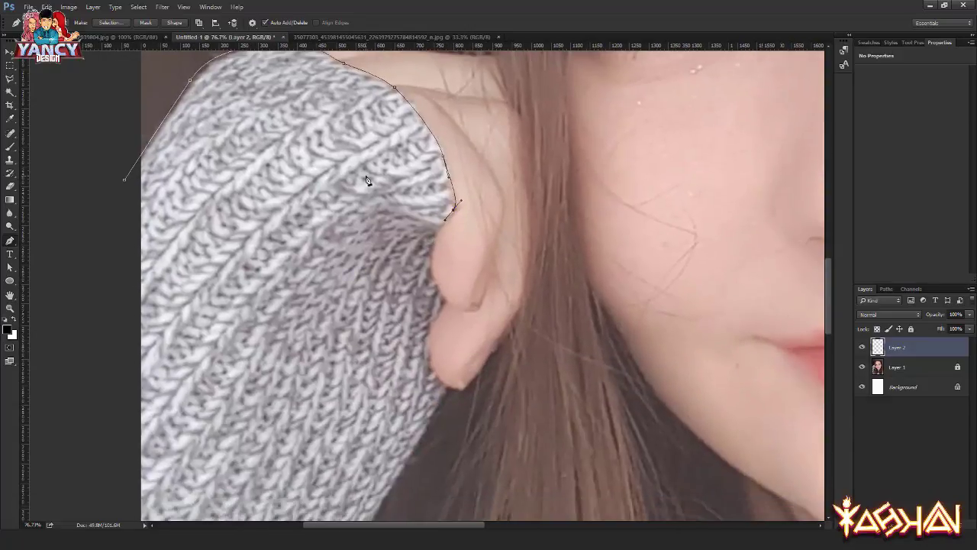
{"action": "key", "text": "ctrl+z"}
{"action": "left_click", "coordinate": [455, 207]}
{"action": "right_click", "coordinate": [457, 219]}
{"action": "left_click", "coordinate": [391, 223]}
{"action": "key", "text": "Return"}
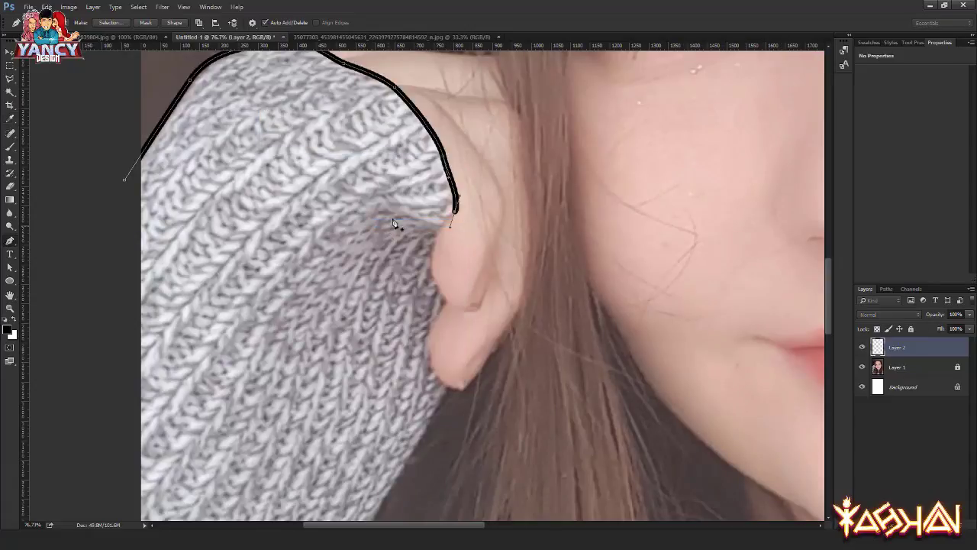
Step: Trace a curved path up the raised hand and stroke it black
{"action": "scroll", "coordinate": [280, 260], "scroll_direction": "up", "scroll_amount": 5}
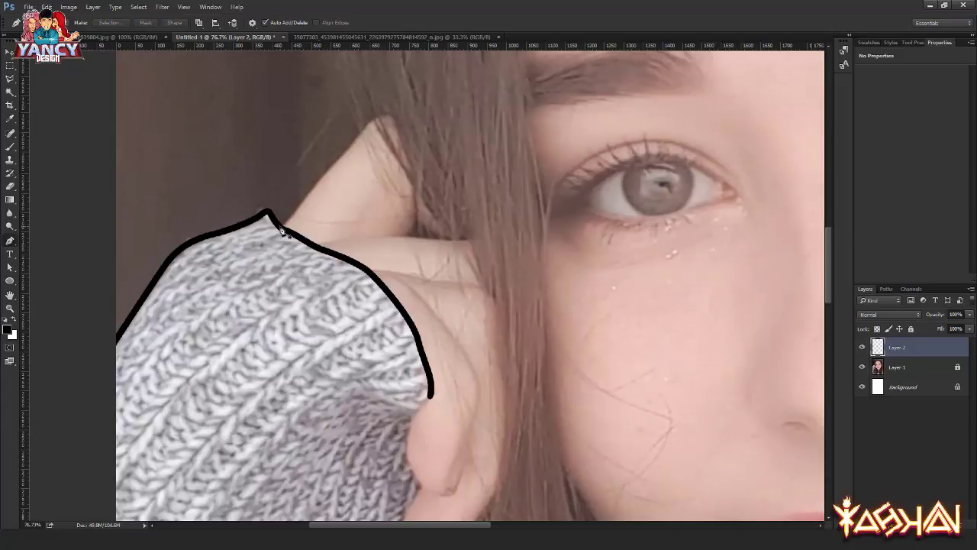
{"action": "left_click", "coordinate": [281, 226]}
{"action": "left_click_drag", "start_coordinate": [329, 163], "coordinate": [345, 149]}
{"action": "left_click_drag", "start_coordinate": [394, 114], "coordinate": [417, 125]}
{"action": "right_click", "coordinate": [339, 108]}
{"action": "left_click", "coordinate": [362, 169]}
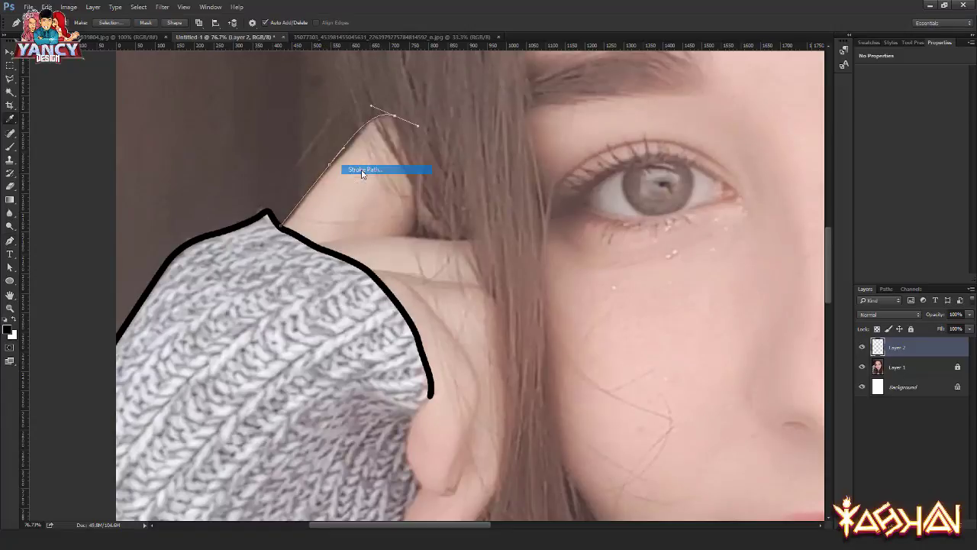
{"action": "key", "text": "Return"}
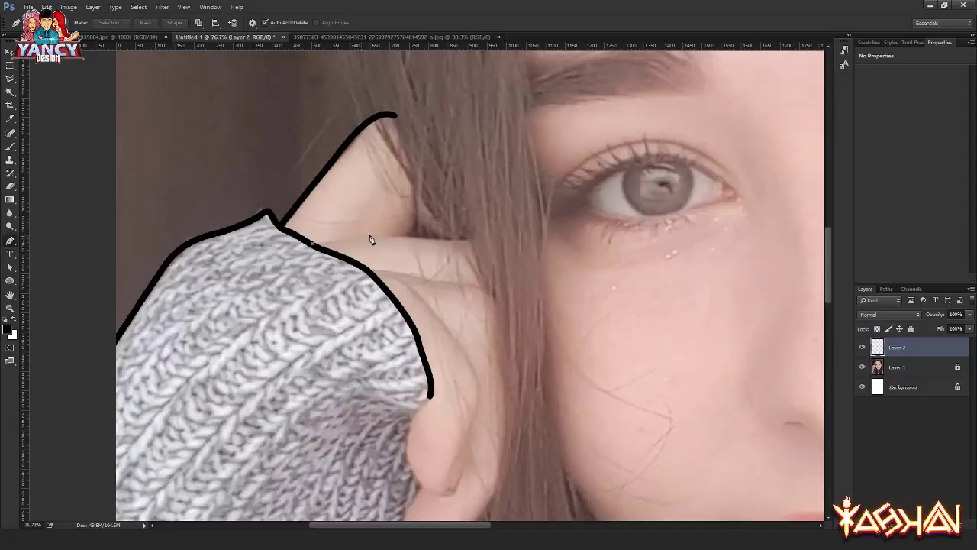
Step: Trace a line along the finger edge and stroke it black
{"action": "left_click", "coordinate": [312, 243]}
{"action": "mouse_move", "coordinate": [404, 234]}
{"action": "left_mouse_down"}
{"action": "mouse_move", "coordinate": [463, 242]}
{"action": "mouse_move", "coordinate": [448, 243]}
{"action": "left_mouse_up"}
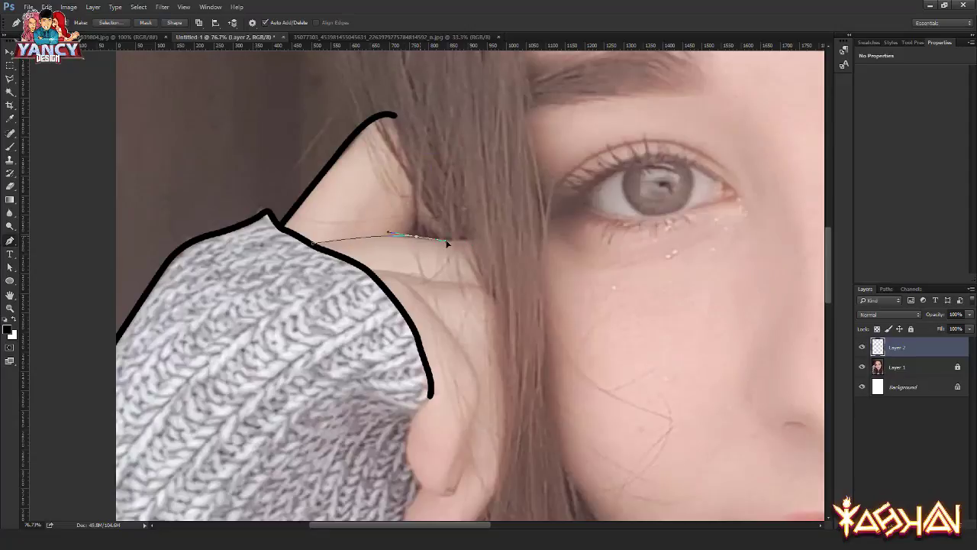
{"action": "left_click", "coordinate": [468, 243]}
{"action": "right_click", "coordinate": [446, 214]}
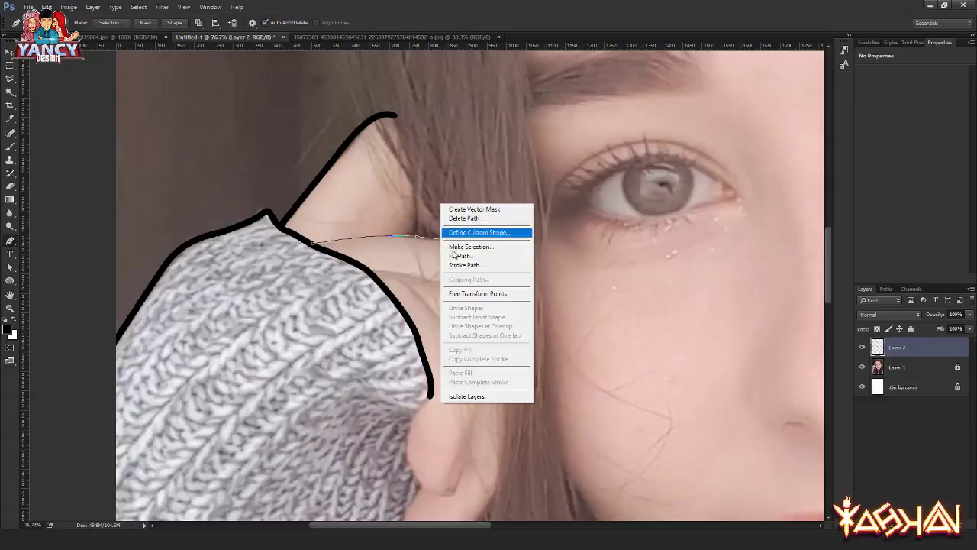
{"action": "left_click", "coordinate": [473, 261]}
{"action": "key", "text": "Return"}
Step: Shift the view and start a curved path up the hand's edge
{"action": "left_click_drag", "start_coordinate": [432, 228], "coordinate": [437, 313]}
{"action": "mouse_move", "coordinate": [432, 252]}
{"action": "left_mouse_down"}
{"action": "mouse_move", "coordinate": [435, 306]}
{"action": "mouse_move", "coordinate": [420, 296]}
{"action": "left_mouse_up"}
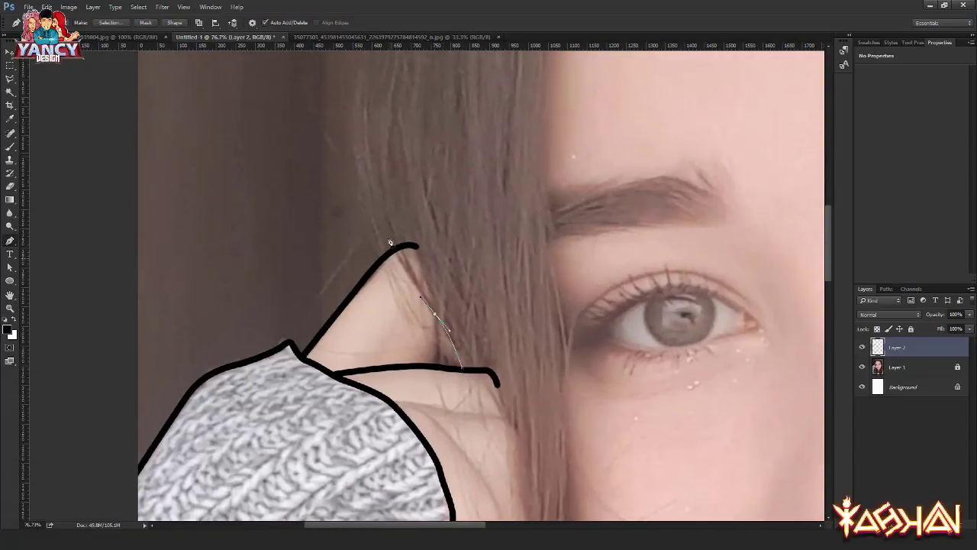
{"action": "scroll", "coordinate": [387, 229], "scroll_direction": "down", "scroll_amount": 1}
{"action": "scroll", "coordinate": [390, 284], "scroll_direction": "down", "scroll_amount": 1}
{"action": "scroll", "coordinate": [391, 285], "scroll_direction": "down", "scroll_amount": 1}
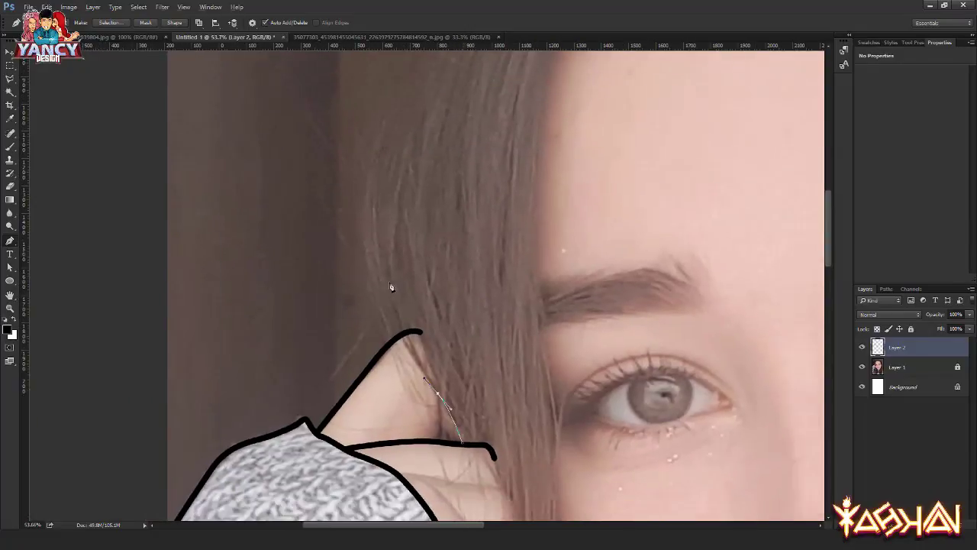
{"action": "scroll", "coordinate": [382, 267], "scroll_direction": "down", "scroll_amount": 1}
{"action": "left_click_drag", "start_coordinate": [398, 324], "coordinate": [392, 284]}
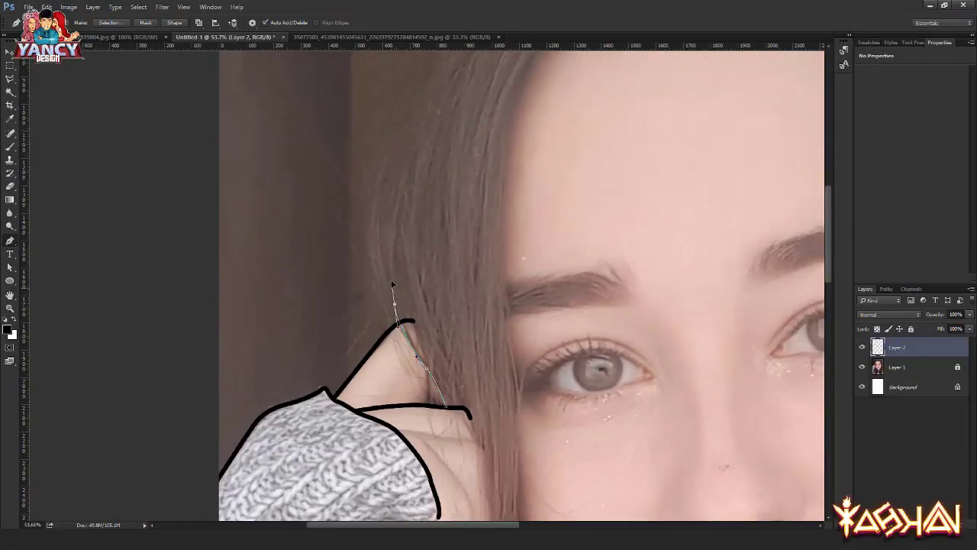
Step: Add a new layer and stroke the hand-edge path in black
{"action": "key", "text": "ctrl+shift+alt+n"}
{"action": "right_click", "coordinate": [392, 284]}
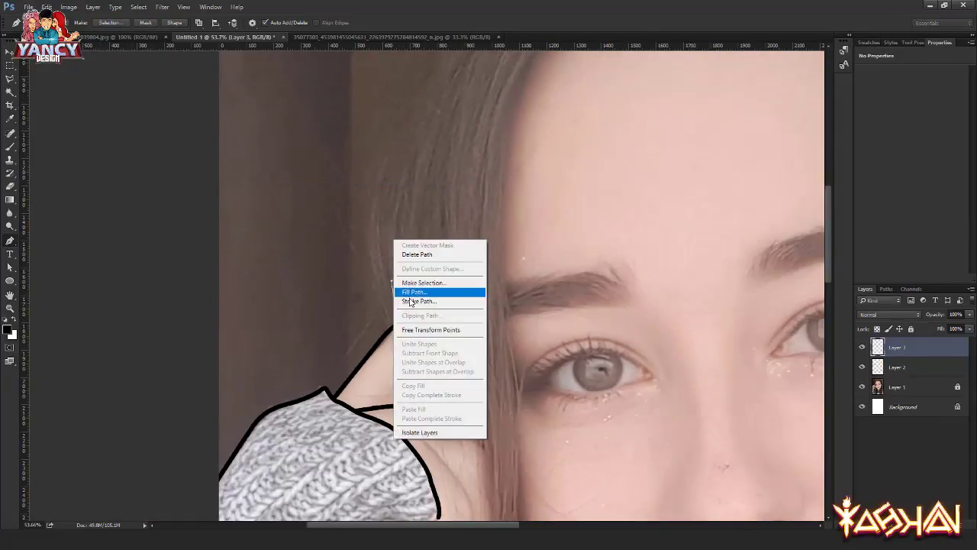
{"action": "left_click", "coordinate": [428, 291]}
{"action": "key", "text": "Return"}
Step: Stroke the short path with a black brush line
{"action": "scroll", "coordinate": [407, 374], "scroll_direction": "up", "scroll_amount": 1}
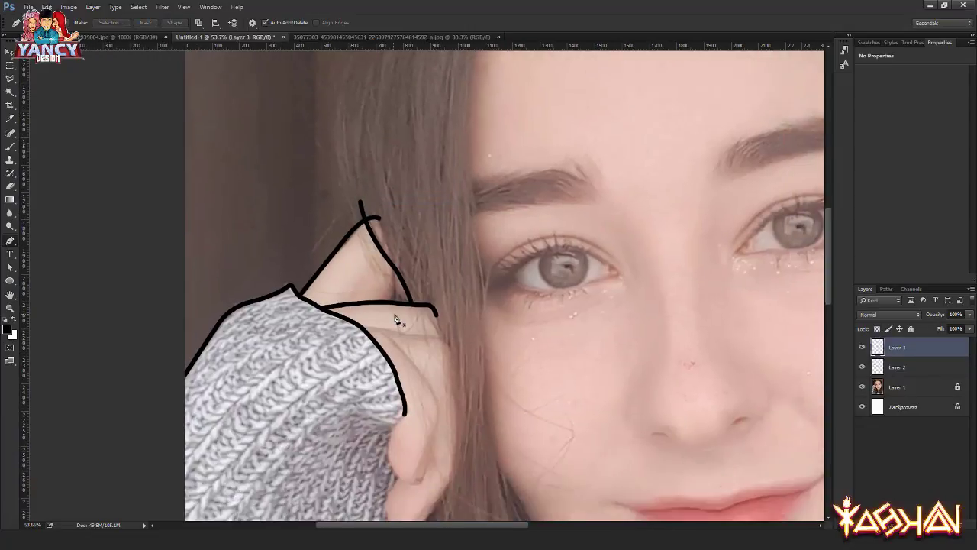
{"action": "scroll", "coordinate": [400, 320], "scroll_direction": "up", "scroll_amount": 1}
{"action": "scroll", "coordinate": [399, 301], "scroll_direction": "up", "scroll_amount": 1}
{"action": "scroll", "coordinate": [395, 302], "scroll_direction": "up", "scroll_amount": 1}
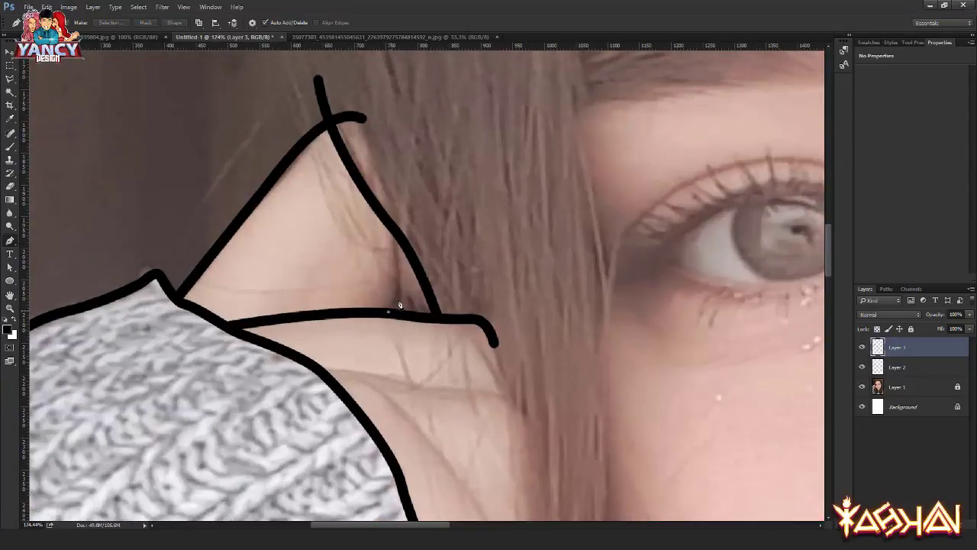
{"action": "right_click", "coordinate": [348, 217]}
{"action": "left_click", "coordinate": [385, 272]}
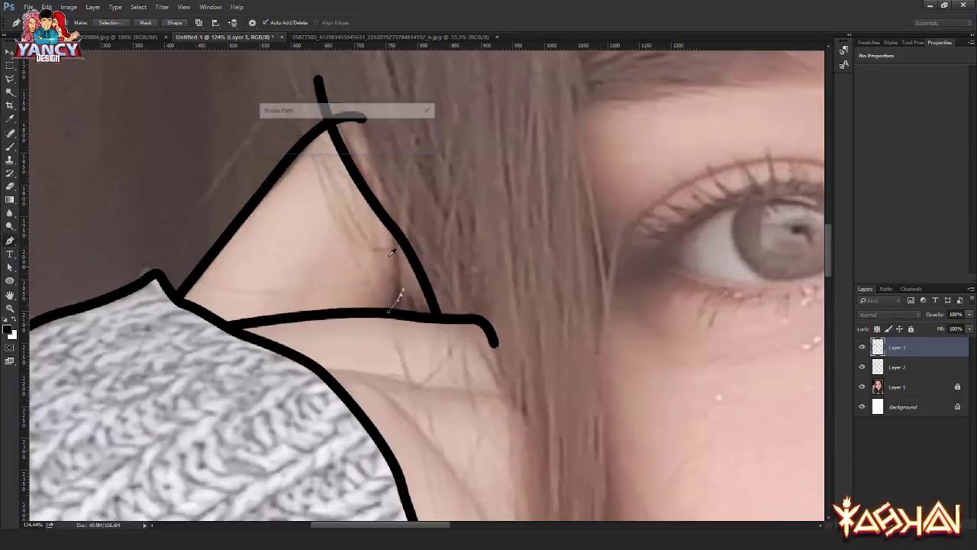
{"action": "key", "text": "Return"}
Step: Draw a short curved line inside the hand and stroke it black
{"action": "left_click_drag", "start_coordinate": [399, 291], "coordinate": [406, 301]}
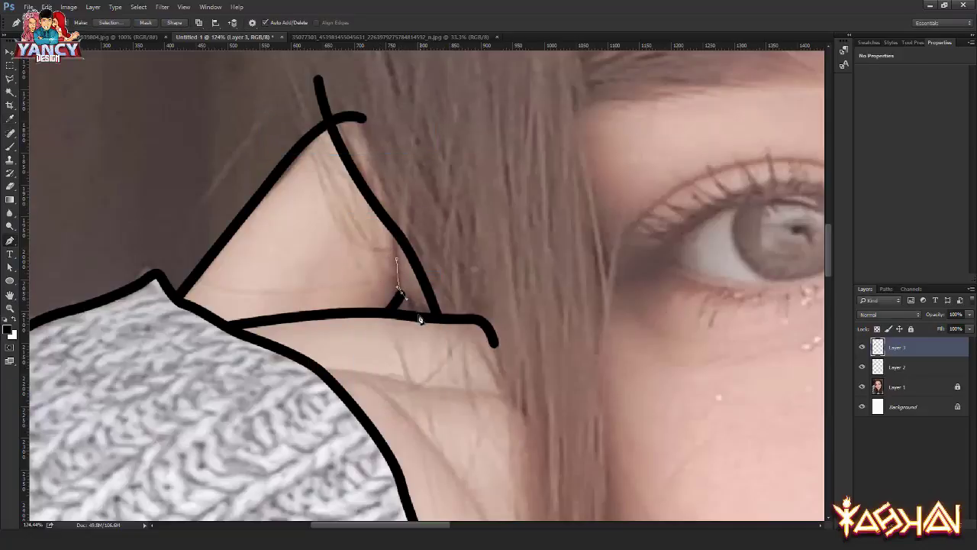
{"action": "right_click", "coordinate": [339, 185]}
{"action": "left_click", "coordinate": [363, 246]}
{"action": "key", "text": "Return"}
Step: Trace a path across the hand to the top of the ear and stroke it black
{"action": "scroll", "coordinate": [374, 284], "scroll_direction": "down", "scroll_amount": 3}
{"action": "scroll", "coordinate": [349, 218], "scroll_direction": "down", "scroll_amount": 2}
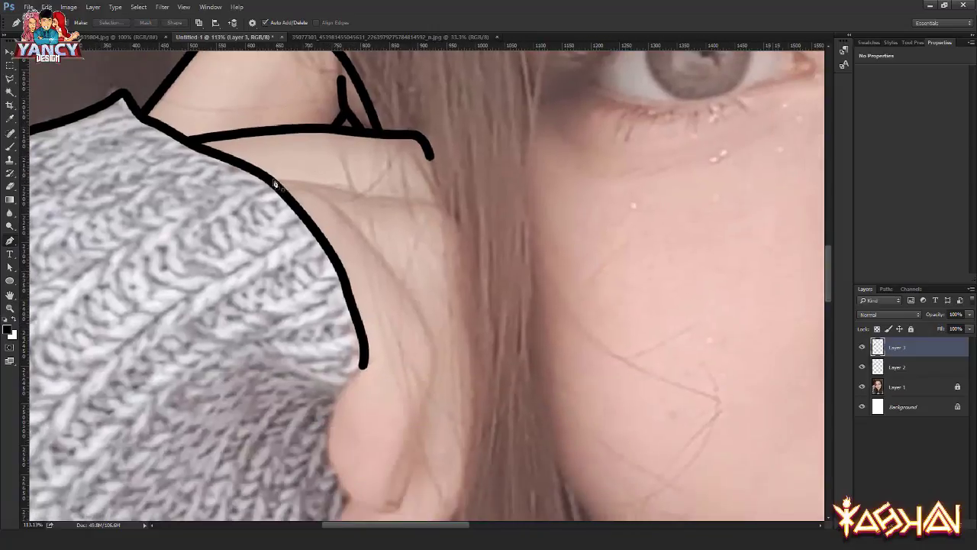
{"action": "left_click_drag", "start_coordinate": [340, 187], "coordinate": [356, 197]}
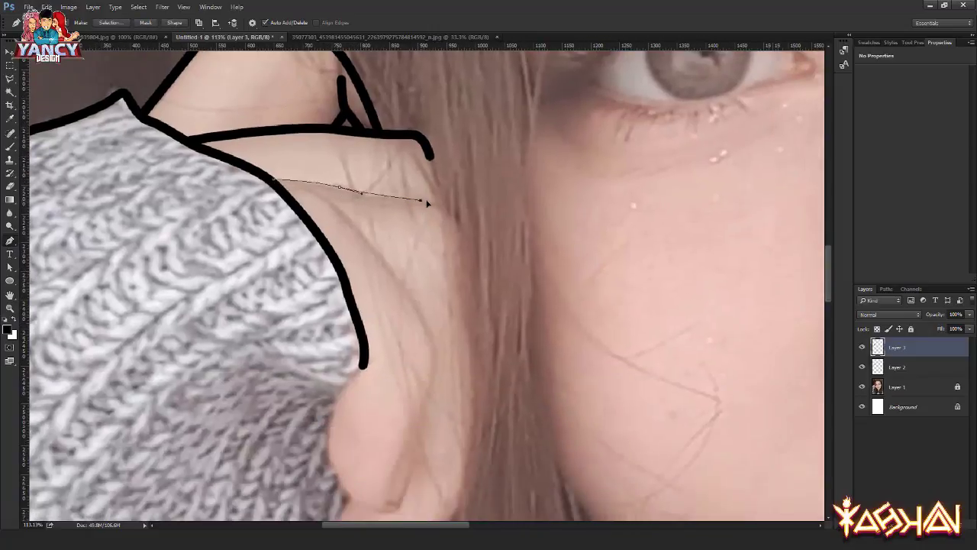
{"action": "left_click_drag", "start_coordinate": [421, 201], "coordinate": [432, 200]}
{"action": "left_click_drag", "start_coordinate": [465, 283], "coordinate": [422, 174]}
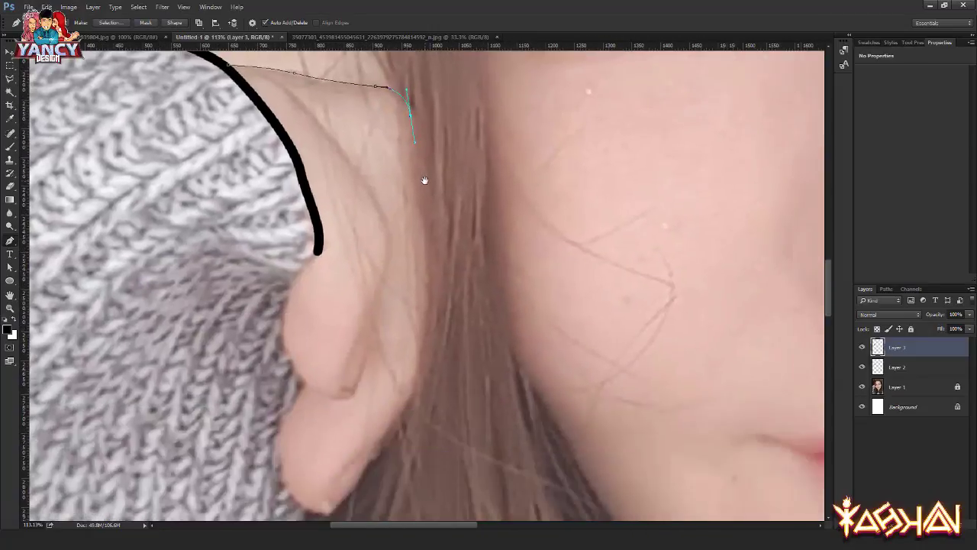
{"action": "right_click", "coordinate": [379, 181]}
{"action": "left_click", "coordinate": [395, 243]}
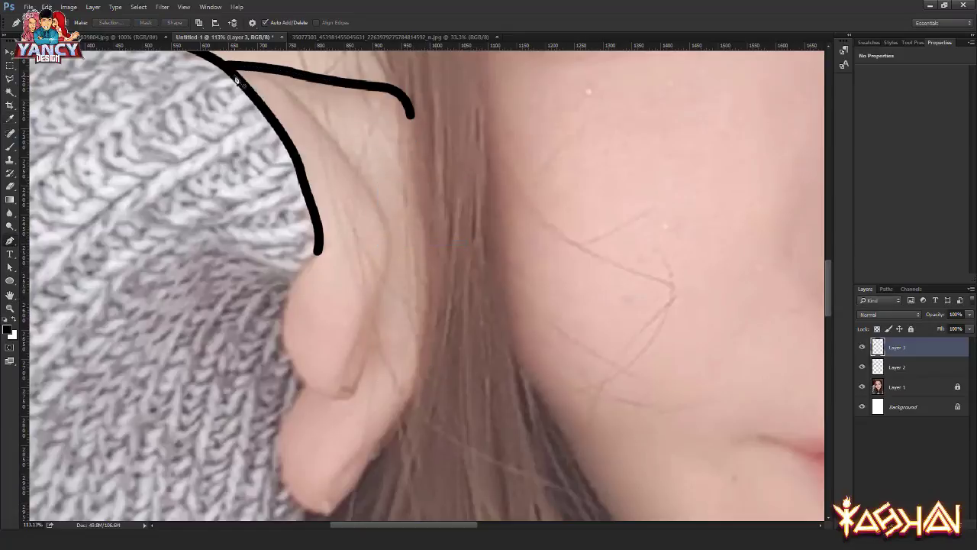
Step: Trace a new pen curve down and around the upper ear
{"action": "left_click_drag", "start_coordinate": [282, 82], "coordinate": [305, 104]}
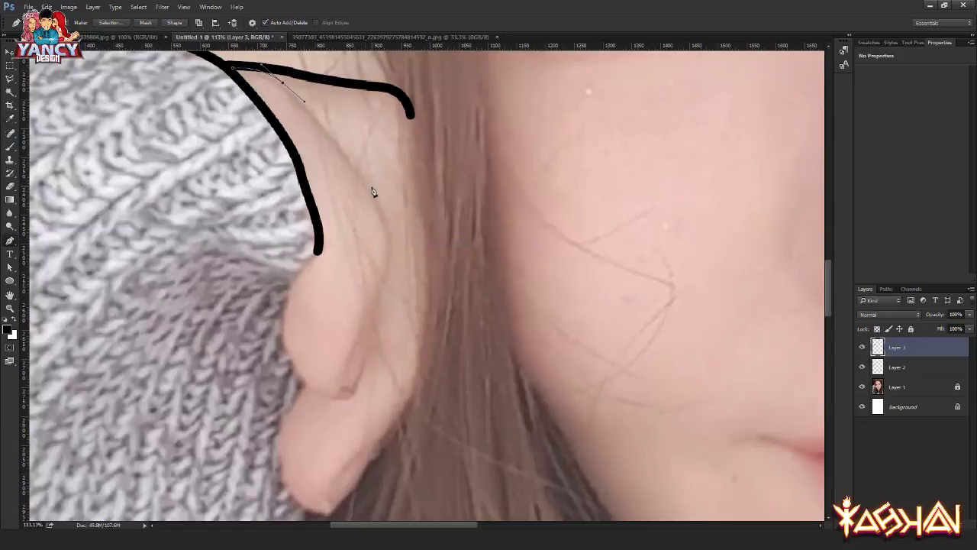
{"action": "left_click_drag", "start_coordinate": [370, 190], "coordinate": [376, 204]}
{"action": "left_click", "coordinate": [378, 212]}
{"action": "scroll", "coordinate": [380, 194], "scroll_direction": "down", "scroll_amount": 3}
{"action": "left_click_drag", "start_coordinate": [379, 159], "coordinate": [371, 197]}
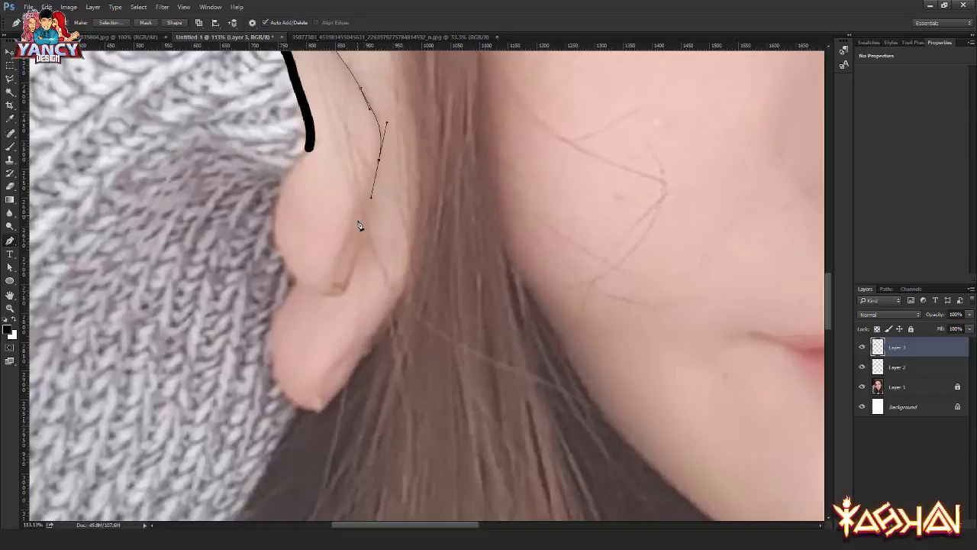
{"action": "left_click", "coordinate": [347, 287]}
{"action": "left_click_drag", "start_coordinate": [276, 222], "coordinate": [274, 168]}
{"action": "left_click_drag", "start_coordinate": [318, 142], "coordinate": [338, 136]}
Step: Create a new layer and stroke the upper-ear outline in black
{"action": "key", "text": "ctrl+shift+n"}
{"action": "key", "text": "Return"}
{"action": "right_click", "coordinate": [331, 122]}
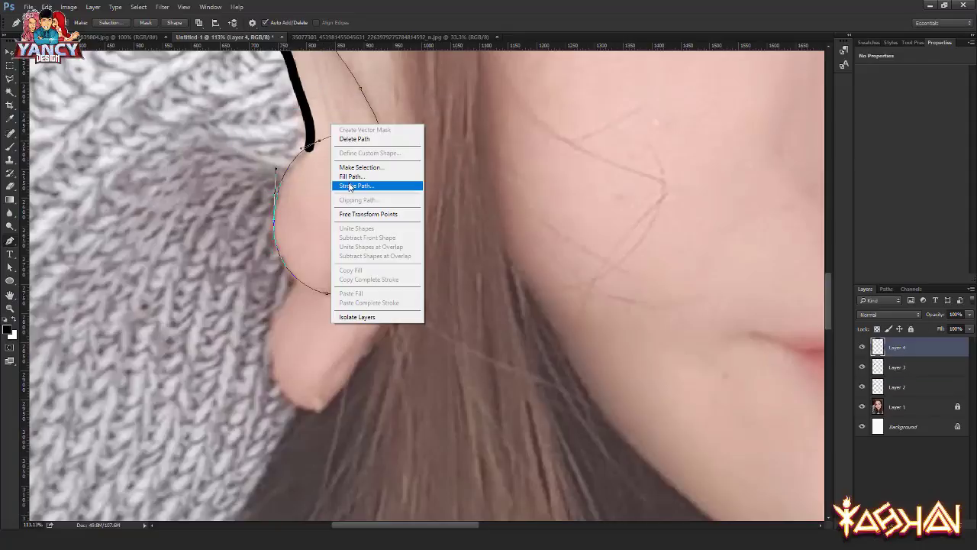
{"action": "left_click", "coordinate": [349, 187]}
{"action": "key", "text": "Return"}
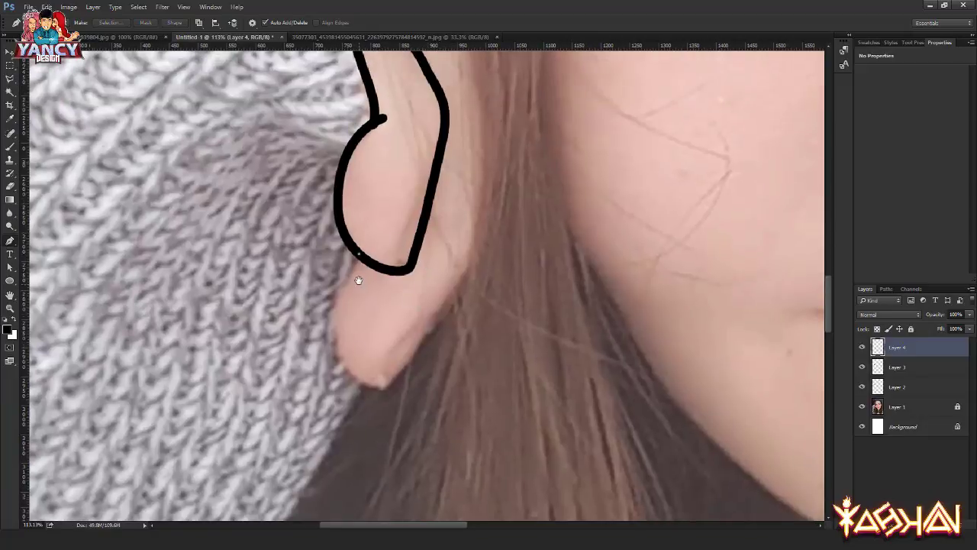
Step: Trace the earlobe edge with the Pen tool and stroke it black
{"action": "scroll", "coordinate": [353, 229], "scroll_direction": "down", "scroll_amount": 3}
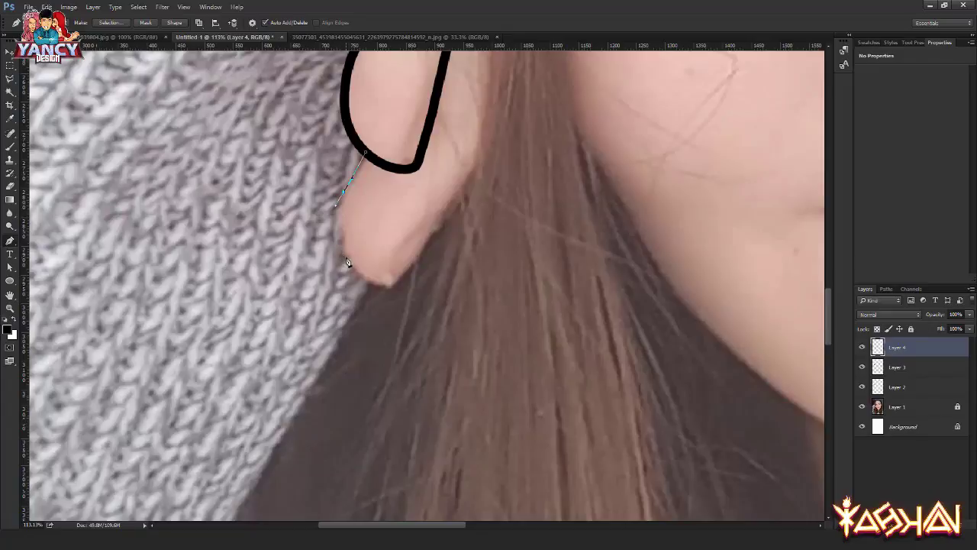
{"action": "left_click_drag", "start_coordinate": [347, 259], "coordinate": [360, 280]}
{"action": "left_click_drag", "start_coordinate": [436, 226], "coordinate": [449, 214]}
{"action": "scroll", "coordinate": [488, 122], "scroll_direction": "down", "scroll_amount": 3}
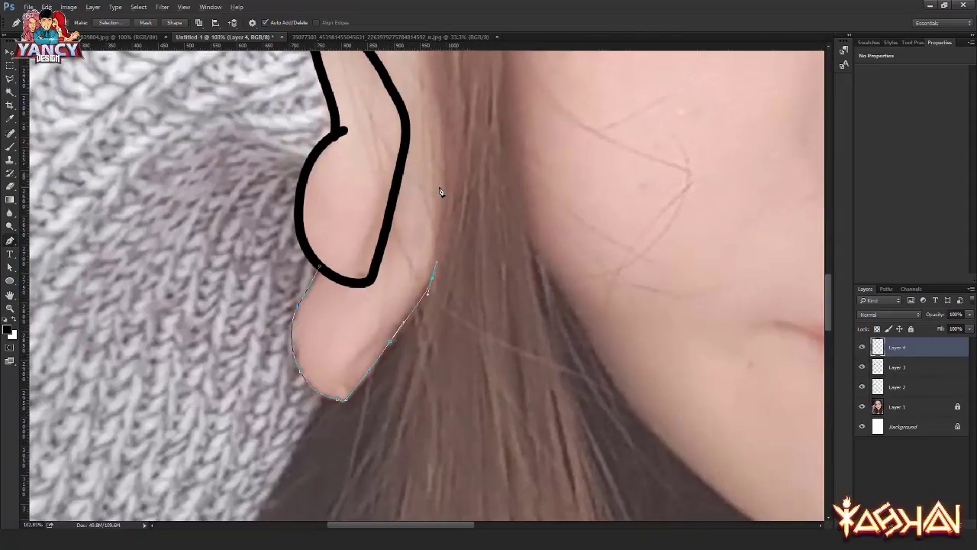
{"action": "scroll", "coordinate": [443, 192], "scroll_direction": "down", "scroll_amount": 1}
{"action": "scroll", "coordinate": [448, 184], "scroll_direction": "down", "scroll_amount": 1}
{"action": "right_click", "coordinate": [417, 152]}
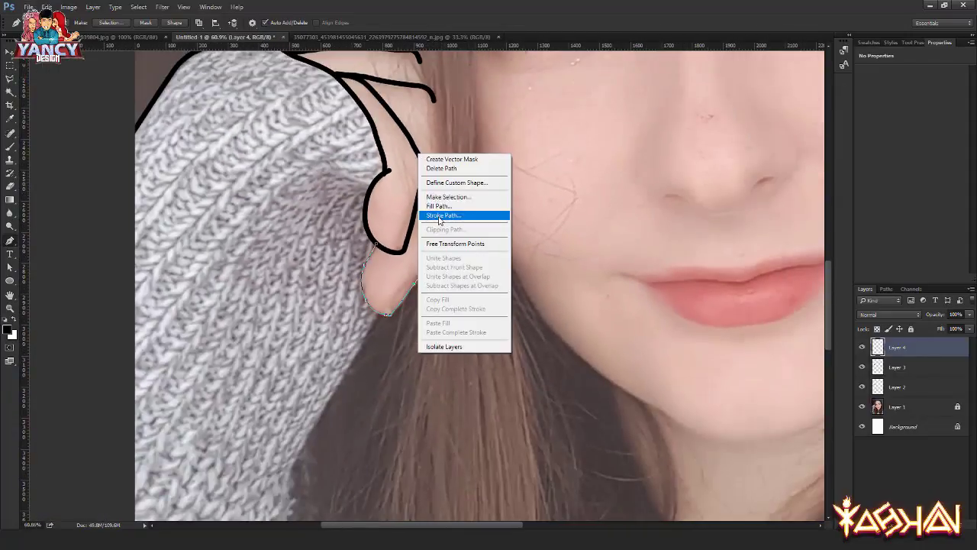
{"action": "left_click", "coordinate": [447, 218]}
Step: Add another new layer and start a path toward the sleeve edge
{"action": "left_click_drag", "start_coordinate": [423, 273], "coordinate": [437, 249]}
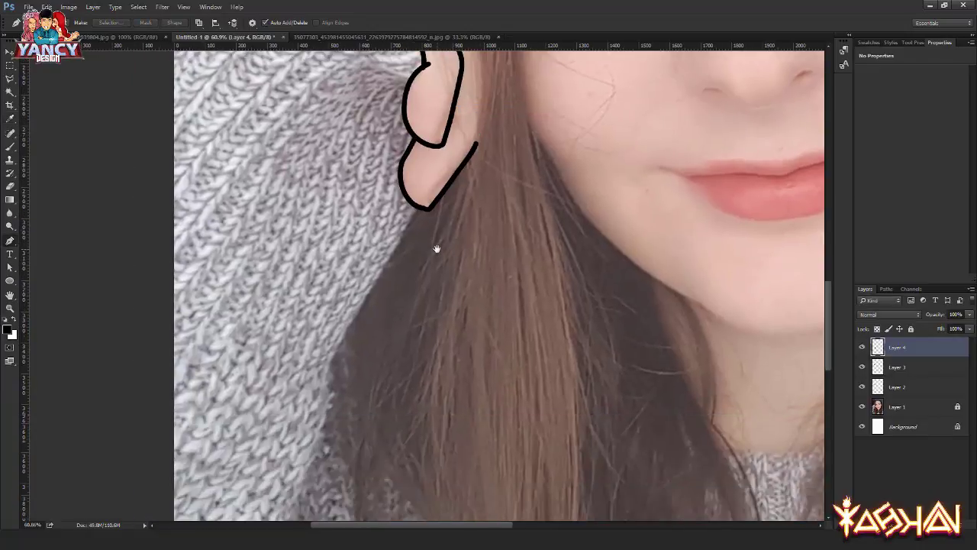
{"action": "key", "text": "ctrl+shift+alt+n"}
{"action": "left_click", "coordinate": [426, 209]}
{"action": "mouse_move", "coordinate": [354, 367]}
{"action": "left_mouse_down"}
{"action": "mouse_move", "coordinate": [399, 280]}
{"action": "mouse_move", "coordinate": [475, 187]}
{"action": "left_mouse_up"}
Step: Finish the path down the sleeve edge and stroke it black
{"action": "left_click", "coordinate": [394, 256]}
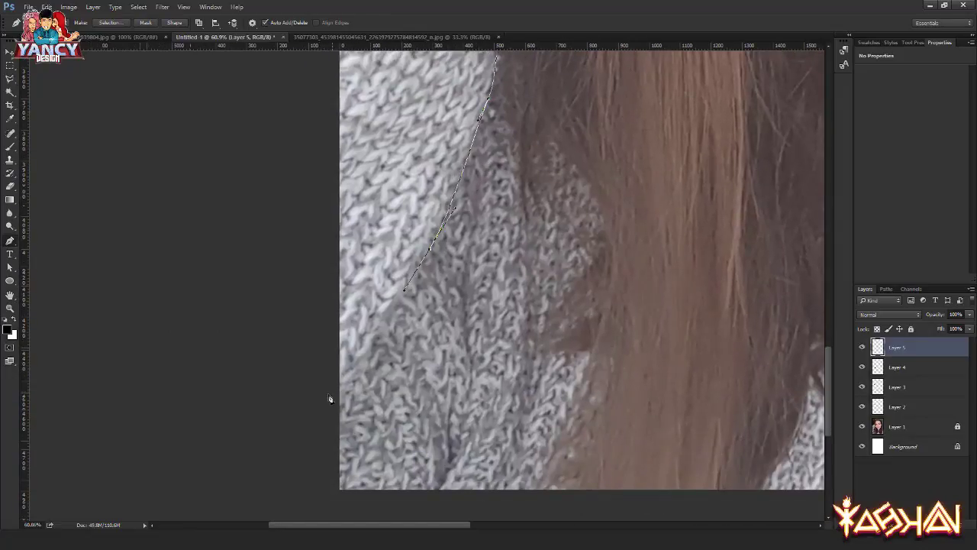
{"action": "left_click_drag", "start_coordinate": [328, 393], "coordinate": [301, 399]}
{"action": "right_click", "coordinate": [394, 213]}
{"action": "left_click", "coordinate": [413, 274]}
{"action": "key", "text": "Return"}
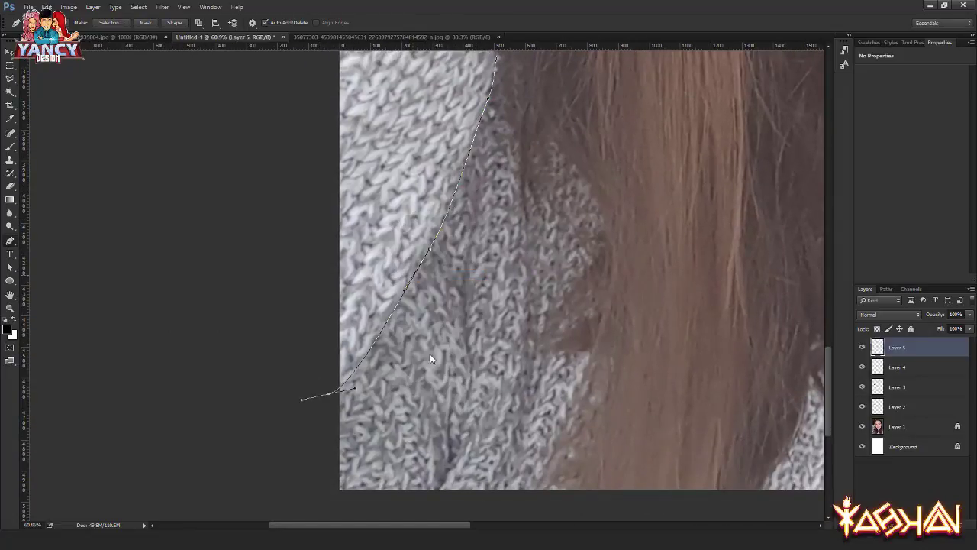
Step: Draw and stroke two short black lines along the sweater fold
{"action": "scroll", "coordinate": [428, 243], "scroll_direction": "down", "scroll_amount": 3}
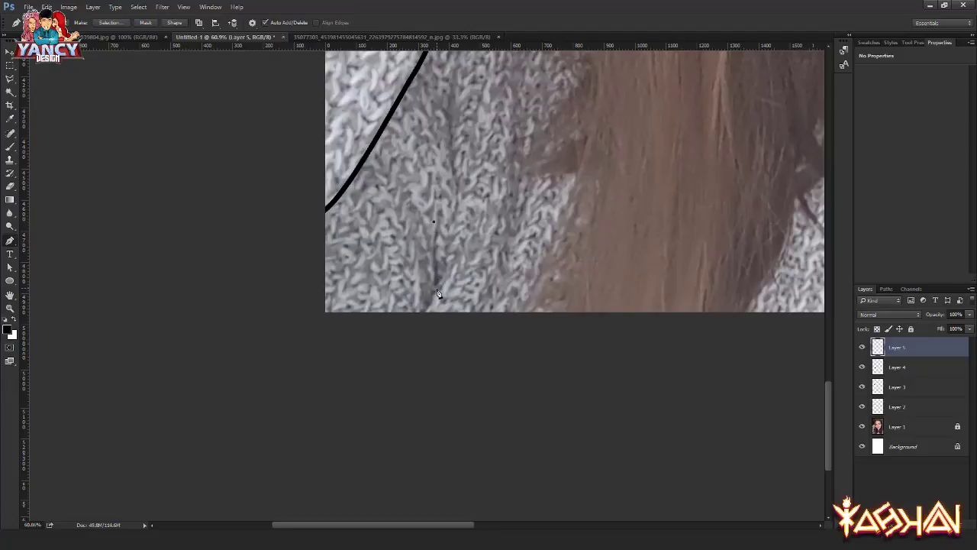
{"action": "left_click_drag", "start_coordinate": [436, 289], "coordinate": [436, 304]}
{"action": "right_click", "coordinate": [388, 173]}
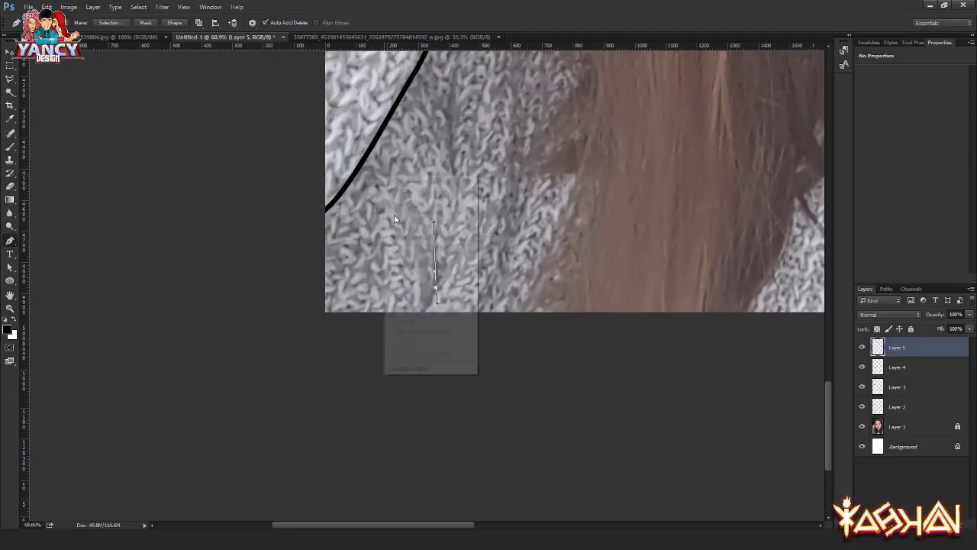
{"action": "left_click", "coordinate": [400, 240]}
{"action": "key", "text": "Return"}
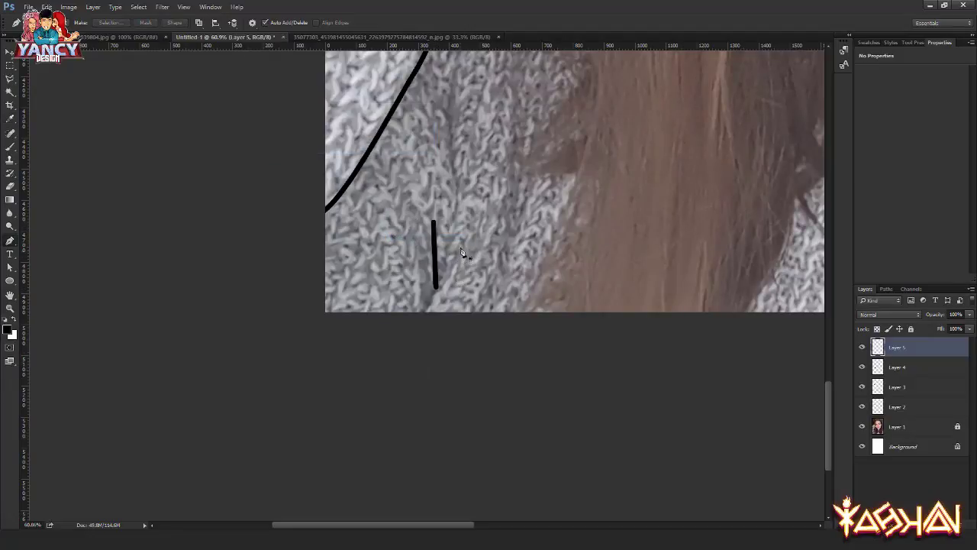
{"action": "left_click_drag", "start_coordinate": [425, 306], "coordinate": [415, 320]}
{"action": "right_click", "coordinate": [388, 235]}
{"action": "left_click", "coordinate": [400, 302]}
{"action": "key", "text": "Return"}
Step: Trace the arm's inner edge and stroke it black
{"action": "mouse_move", "coordinate": [472, 132]}
{"action": "left_mouse_down"}
{"action": "mouse_move", "coordinate": [462, 292]}
{"action": "mouse_move", "coordinate": [451, 216]}
{"action": "left_mouse_up"}
{"action": "scroll", "coordinate": [462, 292], "scroll_direction": "down", "scroll_amount": 2}
{"action": "left_click_drag", "start_coordinate": [449, 164], "coordinate": [442, 135]}
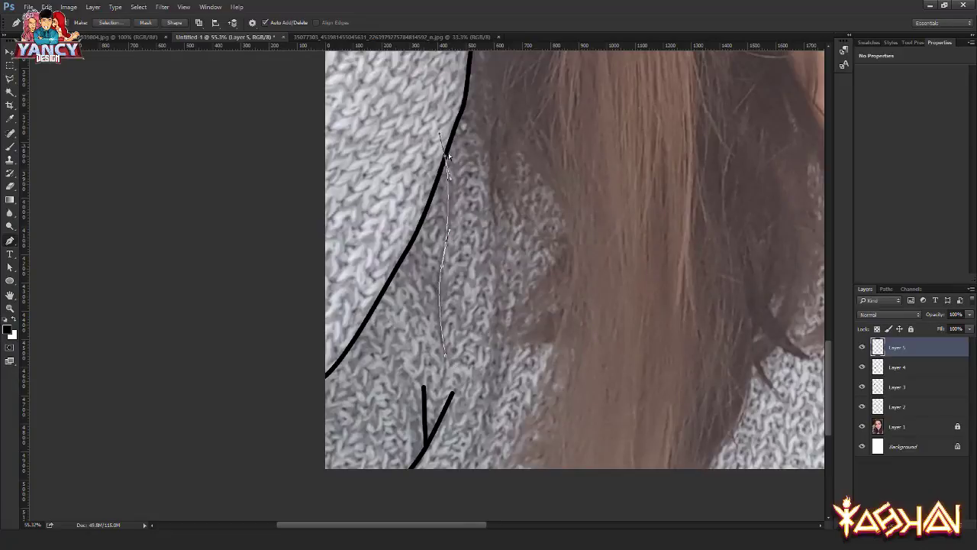
{"action": "right_click", "coordinate": [428, 126]}
{"action": "left_click", "coordinate": [447, 183]}
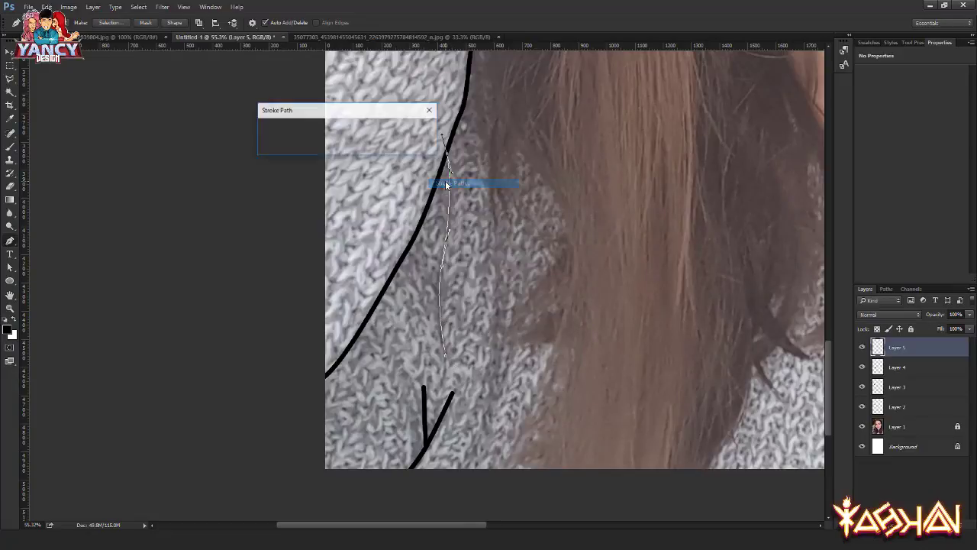
{"action": "key", "text": "Return"}
Step: Trace a curve along the right shoulder and stroke it black
{"action": "scroll", "coordinate": [519, 330], "scroll_direction": "down", "scroll_amount": 3}
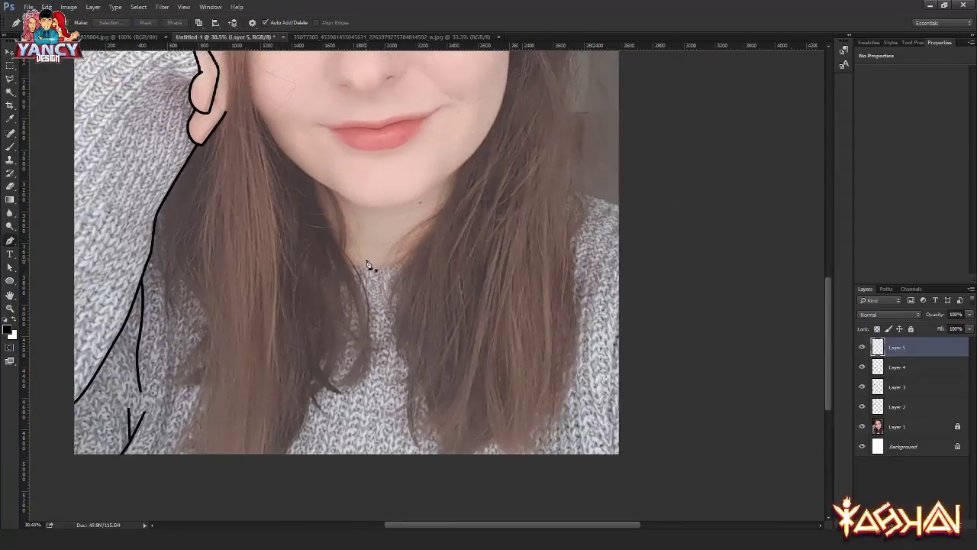
{"action": "scroll", "coordinate": [491, 246], "scroll_direction": "up", "scroll_amount": 1}
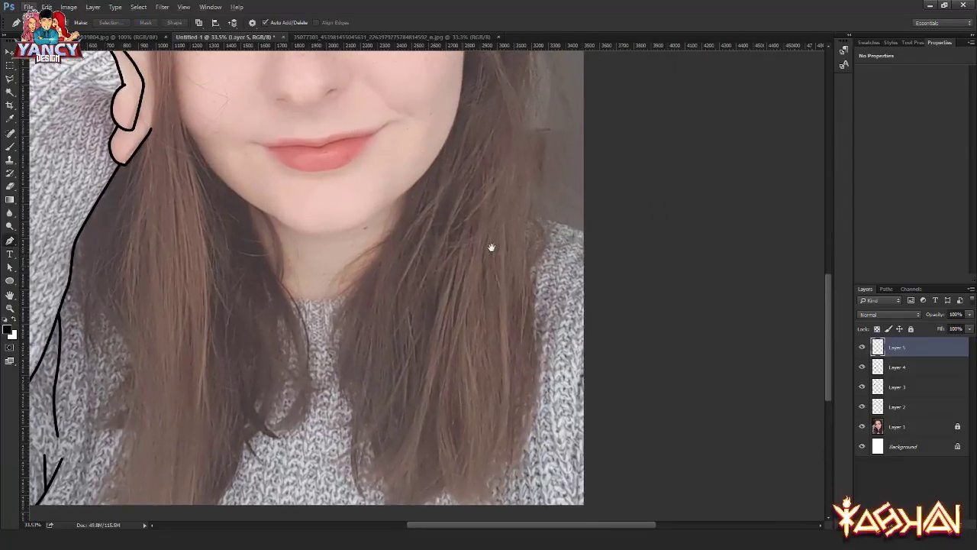
{"action": "left_click", "coordinate": [517, 211]}
{"action": "left_click_drag", "start_coordinate": [589, 238], "coordinate": [601, 252]}
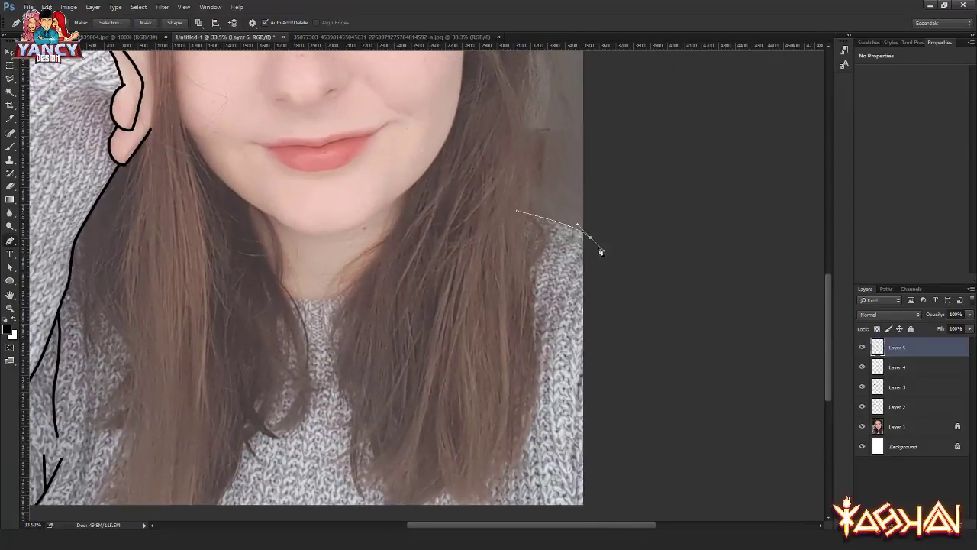
{"action": "right_click", "coordinate": [425, 205]}
{"action": "left_click", "coordinate": [464, 267]}
{"action": "key", "text": "Return"}
Step: Trace the sweater's curved neckline and stroke it black, cancelling an accidental fill
{"action": "scroll", "coordinate": [451, 284], "scroll_direction": "left", "scroll_amount": 3}
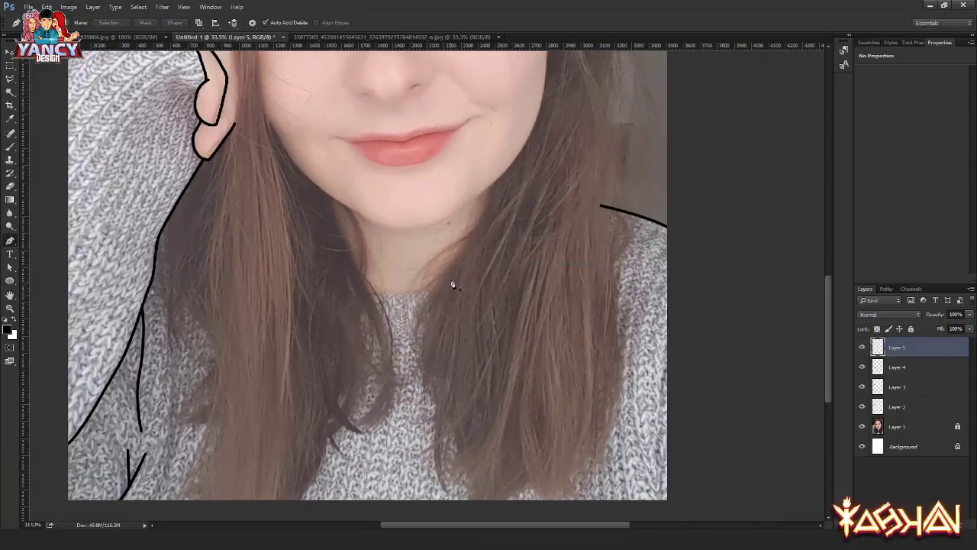
{"action": "left_click", "coordinate": [451, 279]}
{"action": "left_click_drag", "start_coordinate": [332, 272], "coordinate": [277, 224]}
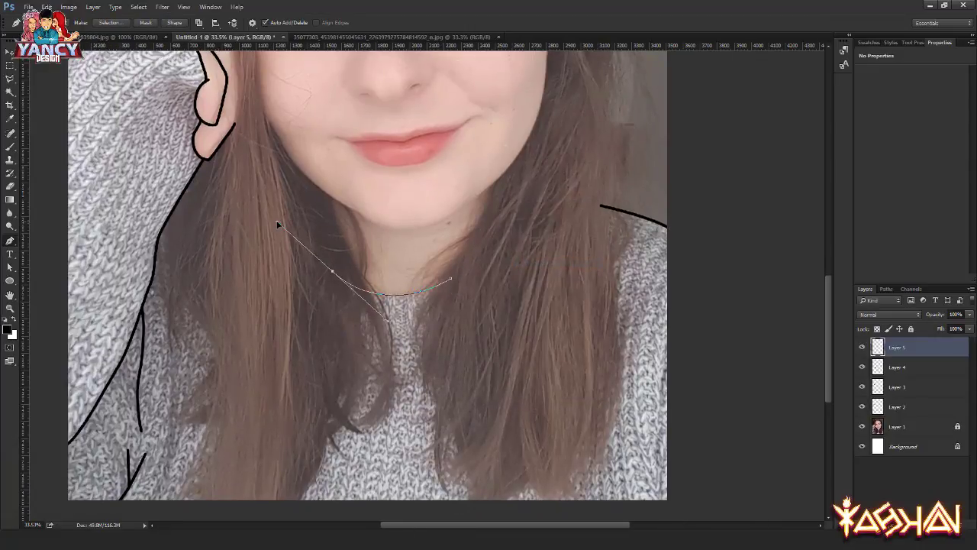
{"action": "right_click", "coordinate": [368, 223]}
{"action": "left_click", "coordinate": [391, 277]}
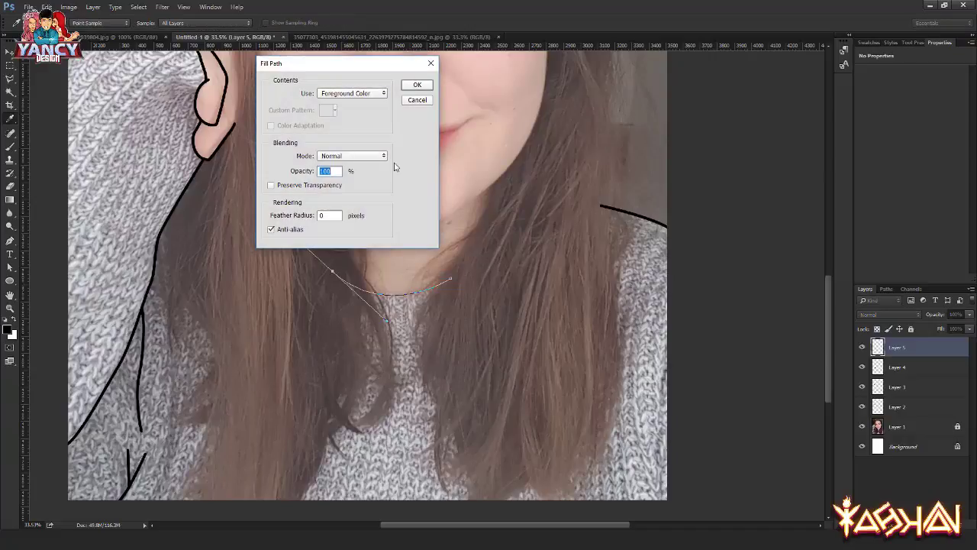
{"action": "left_click", "coordinate": [413, 101]}
{"action": "right_click", "coordinate": [394, 99]}
{"action": "left_click", "coordinate": [412, 161]}
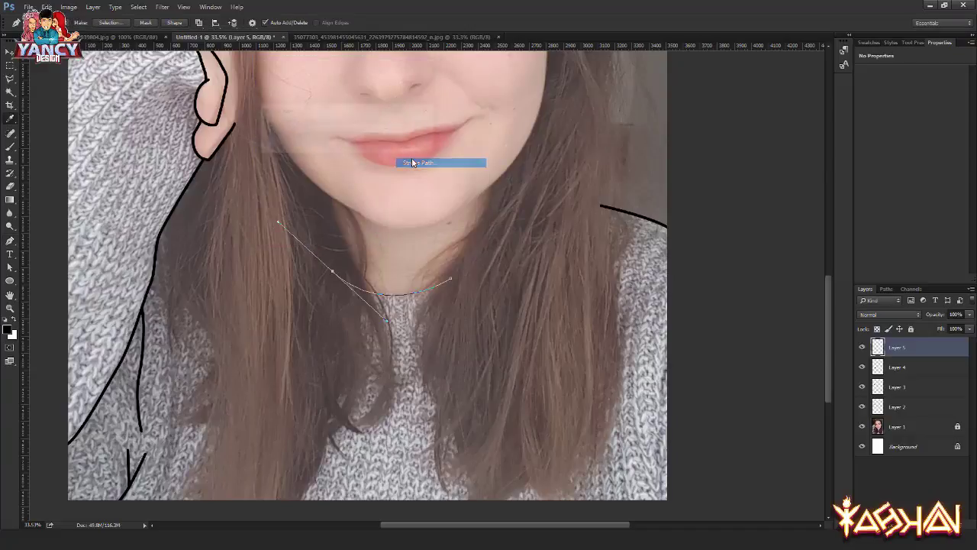
{"action": "mouse_move", "coordinate": [440, 277]}
{"action": "left_mouse_down"}
{"action": "mouse_move", "coordinate": [431, 167]}
{"action": "mouse_move", "coordinate": [469, 283]}
{"action": "left_mouse_up"}
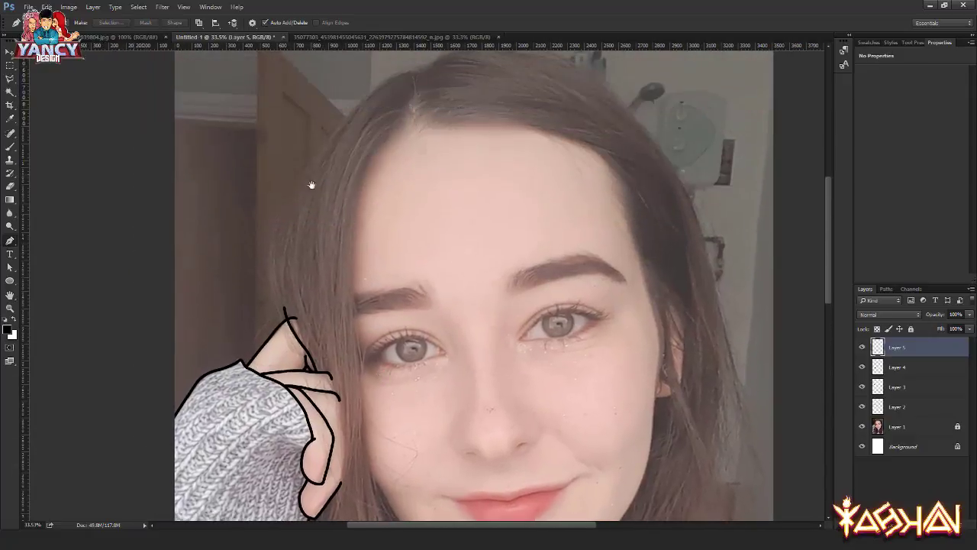
Step: On a new layer, trace a short path along the hair's left edge and stroke it black
{"action": "left_click_drag", "start_coordinate": [311, 185], "coordinate": [311, 192]}
{"action": "key", "text": "ctrl+shift+alt+n"}
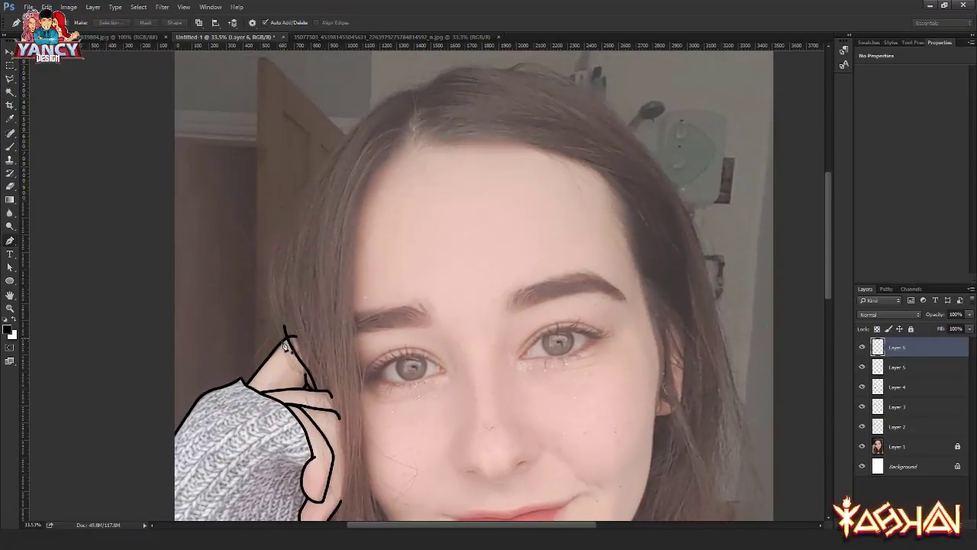
{"action": "left_click_drag", "start_coordinate": [282, 202], "coordinate": [347, 170]}
{"action": "scroll", "coordinate": [305, 191], "scroll_direction": "up", "scroll_amount": 2}
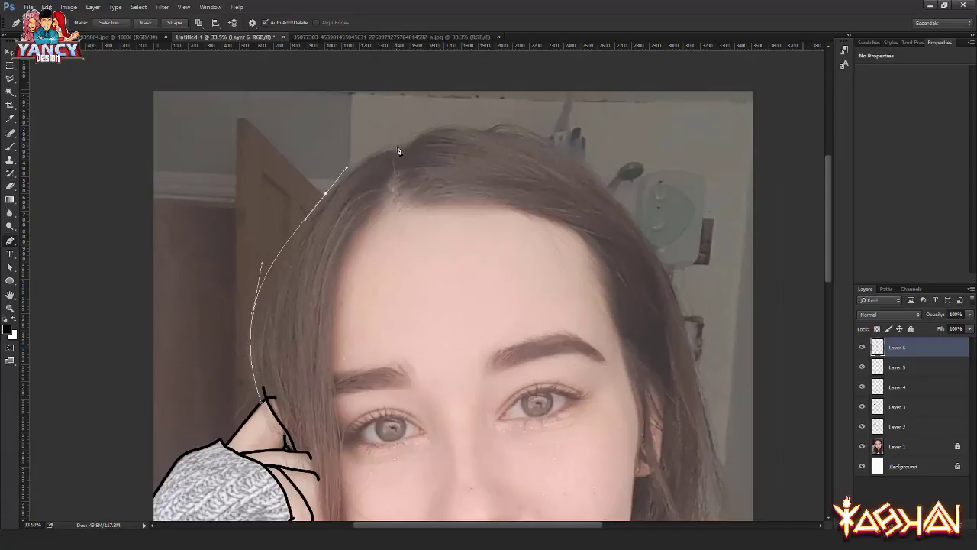
{"action": "right_click", "coordinate": [357, 139]}
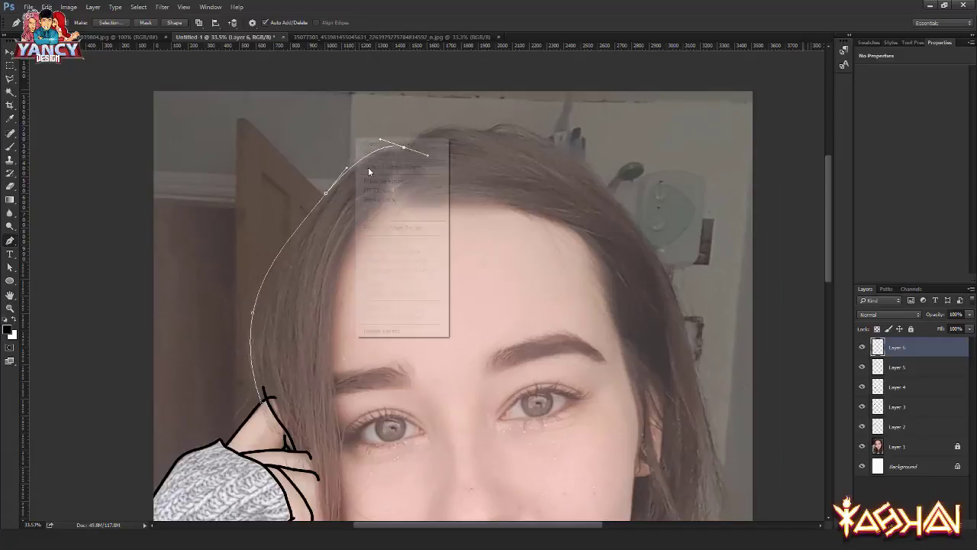
{"action": "left_click", "coordinate": [380, 199]}
Step: Start a path across the top of the hair and curve it onto the right hair edge
{"action": "left_click", "coordinate": [400, 151]}
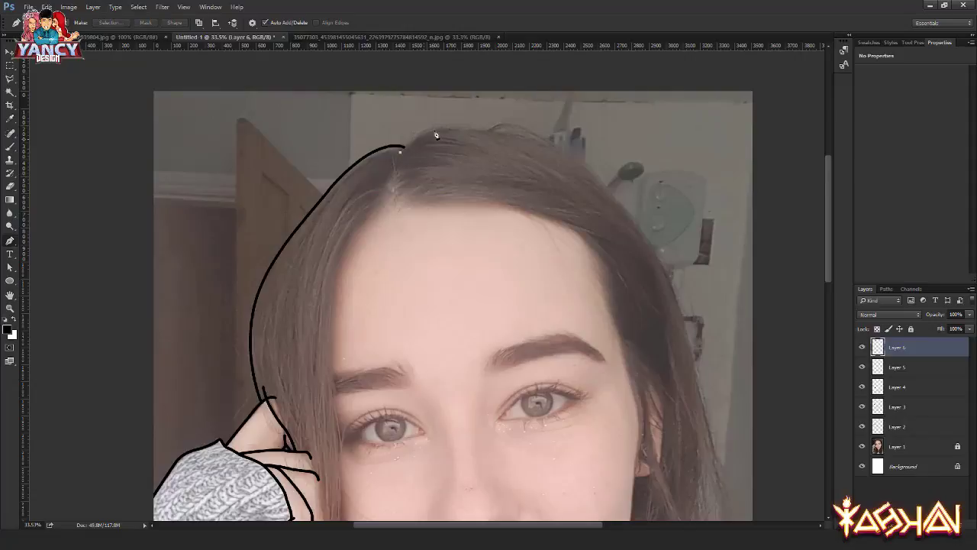
{"action": "left_click_drag", "start_coordinate": [446, 127], "coordinate": [502, 136]}
{"action": "left_click", "coordinate": [578, 163]}
{"action": "mouse_move", "coordinate": [603, 183]}
{"action": "left_mouse_down"}
{"action": "mouse_move", "coordinate": [469, 107]}
{"action": "mouse_move", "coordinate": [489, 123]}
{"action": "left_mouse_up"}
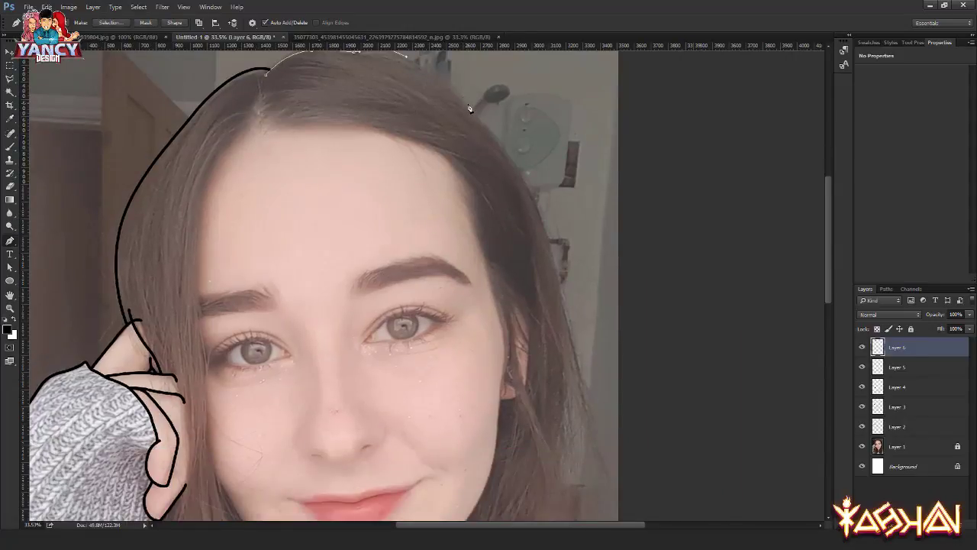
{"action": "scroll", "coordinate": [504, 123], "scroll_direction": "down", "scroll_amount": 2}
{"action": "scroll", "coordinate": [504, 124], "scroll_direction": "right", "scroll_amount": 1}
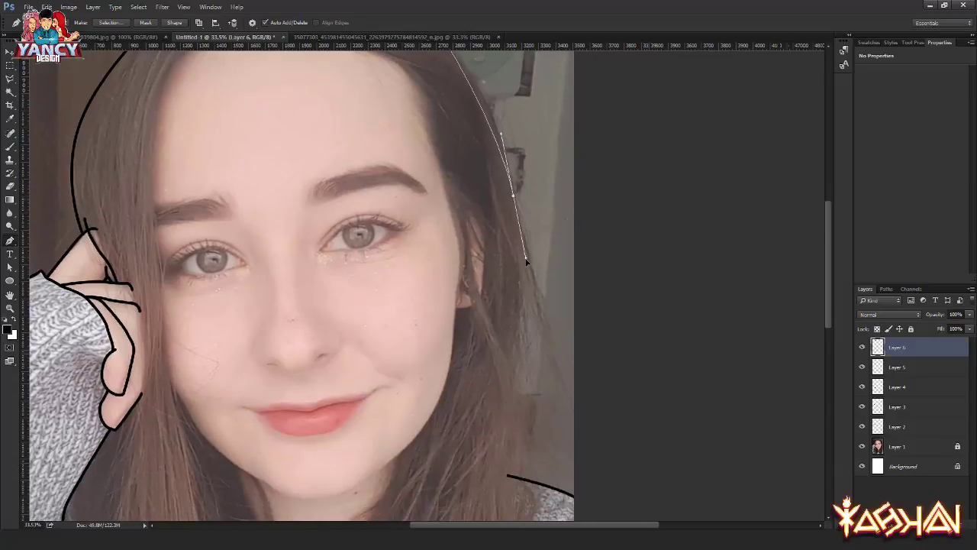
Step: Continue the curved path down the right hair edge to the sweater
{"action": "left_click_drag", "start_coordinate": [519, 202], "coordinate": [539, 294]}
{"action": "scroll", "coordinate": [545, 203], "scroll_direction": "down", "scroll_amount": 3}
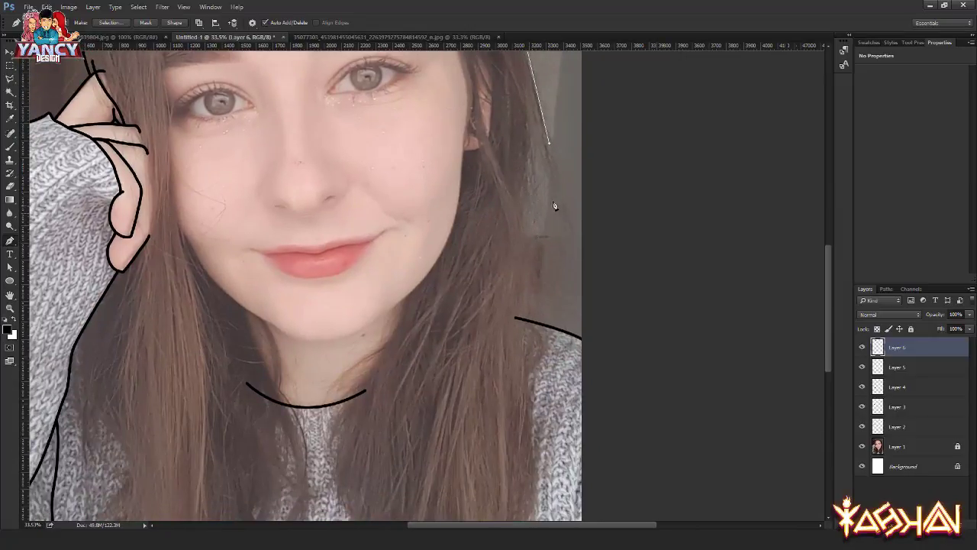
{"action": "left_click_drag", "start_coordinate": [562, 221], "coordinate": [574, 258]}
{"action": "scroll", "coordinate": [543, 234], "scroll_direction": "up", "scroll_amount": 1}
{"action": "left_click_drag", "start_coordinate": [532, 221], "coordinate": [527, 196]}
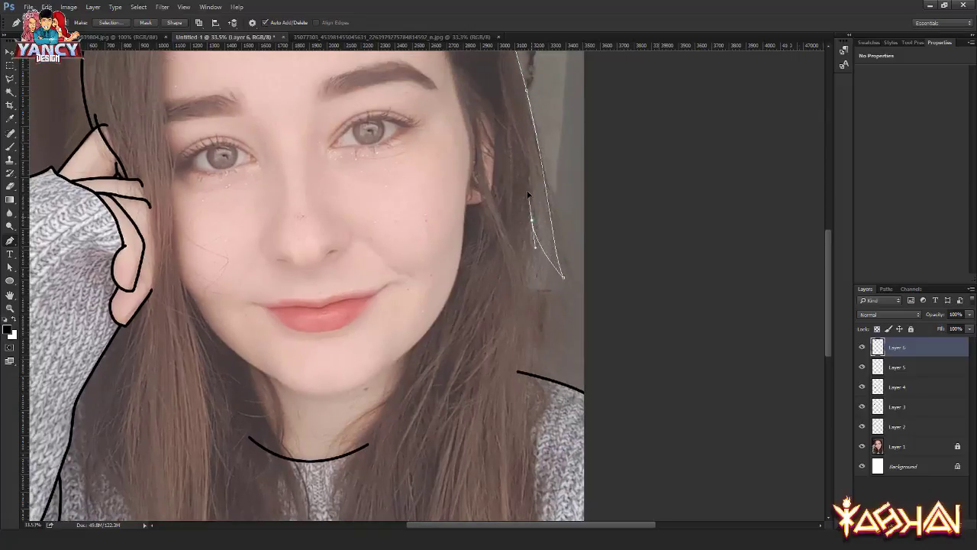
{"action": "scroll", "coordinate": [533, 214], "scroll_direction": "down", "scroll_amount": 1}
{"action": "scroll", "coordinate": [532, 195], "scroll_direction": "down", "scroll_amount": 1}
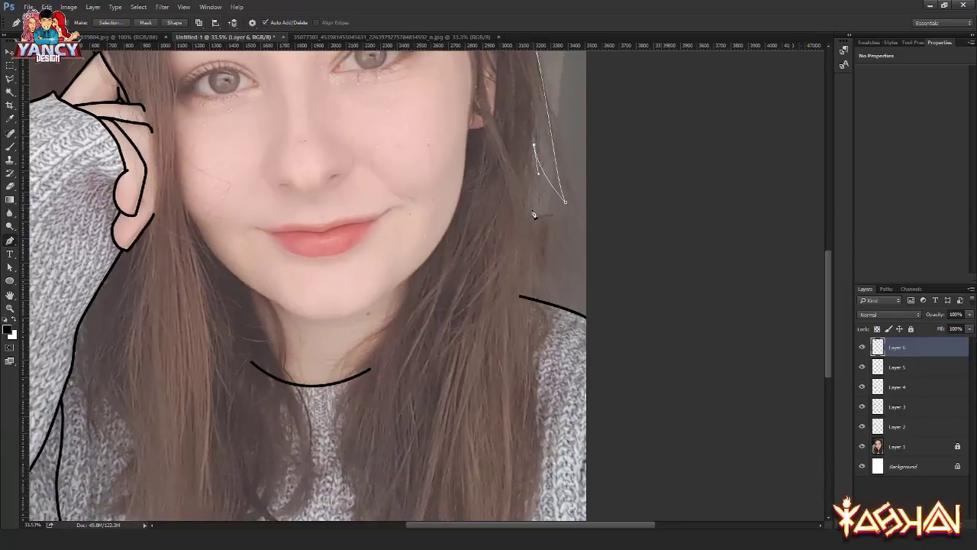
{"action": "scroll", "coordinate": [544, 229], "scroll_direction": "down", "scroll_amount": 1}
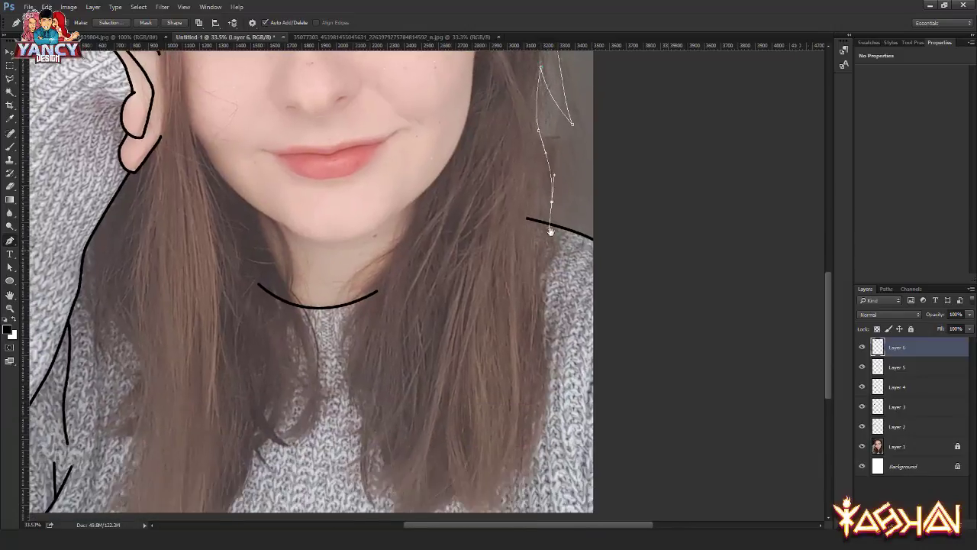
{"action": "scroll", "coordinate": [552, 229], "scroll_direction": "down", "scroll_amount": 1}
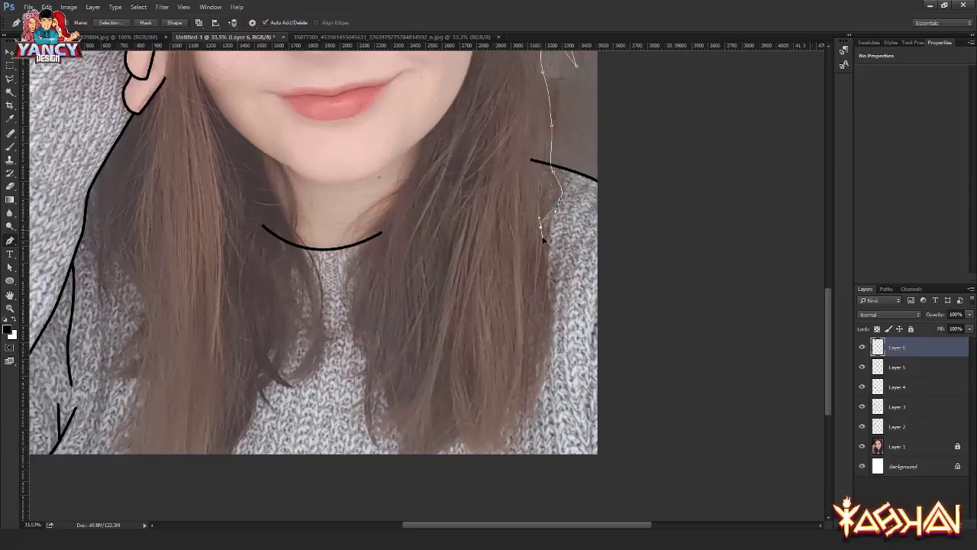
{"action": "scroll", "coordinate": [551, 229], "scroll_direction": "down", "scroll_amount": 2}
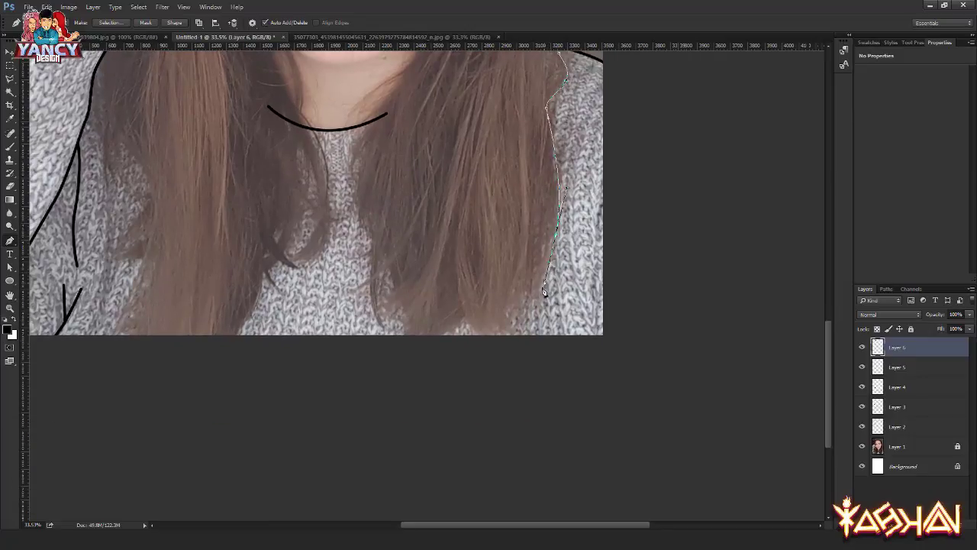
{"action": "left_click_drag", "start_coordinate": [554, 263], "coordinate": [486, 328]}
{"action": "left_click_drag", "start_coordinate": [519, 271], "coordinate": [521, 258]}
Step: Add Layer 7 and stroke the right-hair path with the black brush
{"action": "key", "text": "ctrl+shift+n"}
{"action": "key", "text": "Return"}
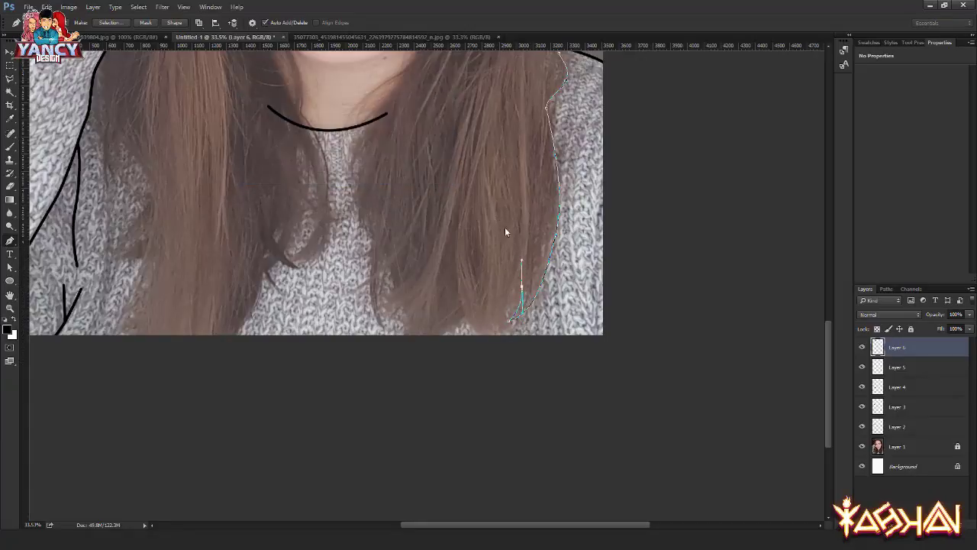
{"action": "right_click", "coordinate": [508, 239]}
{"action": "left_click", "coordinate": [533, 302]}
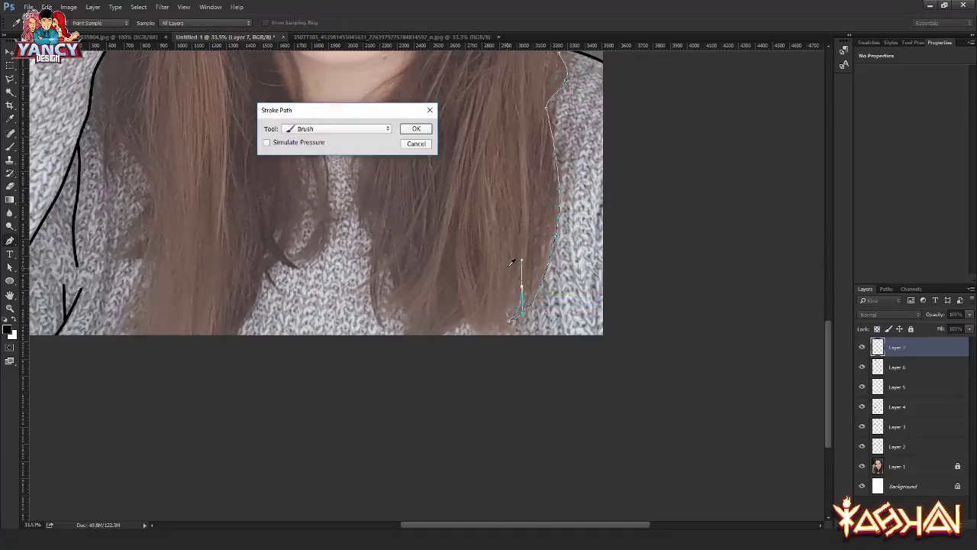
{"action": "key", "text": "Return"}
{"action": "left_click_drag", "start_coordinate": [478, 213], "coordinate": [509, 289]}
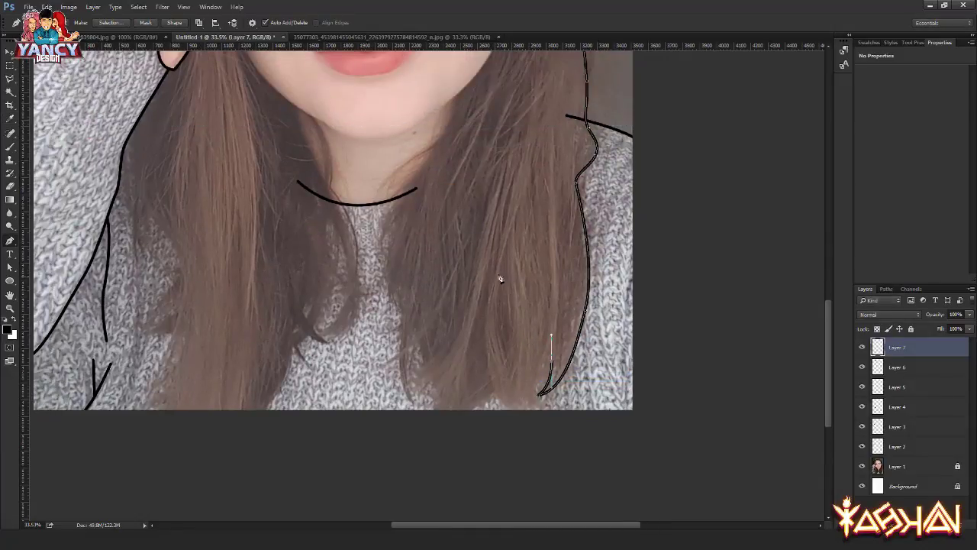
Step: Trace the jawline path from the left cheek down and curving under the chin
{"action": "left_click_drag", "start_coordinate": [481, 153], "coordinate": [502, 321]}
{"action": "mouse_move", "coordinate": [508, 210]}
{"action": "left_mouse_down"}
{"action": "mouse_move", "coordinate": [527, 356]}
{"action": "mouse_move", "coordinate": [525, 180]}
{"action": "left_mouse_up"}
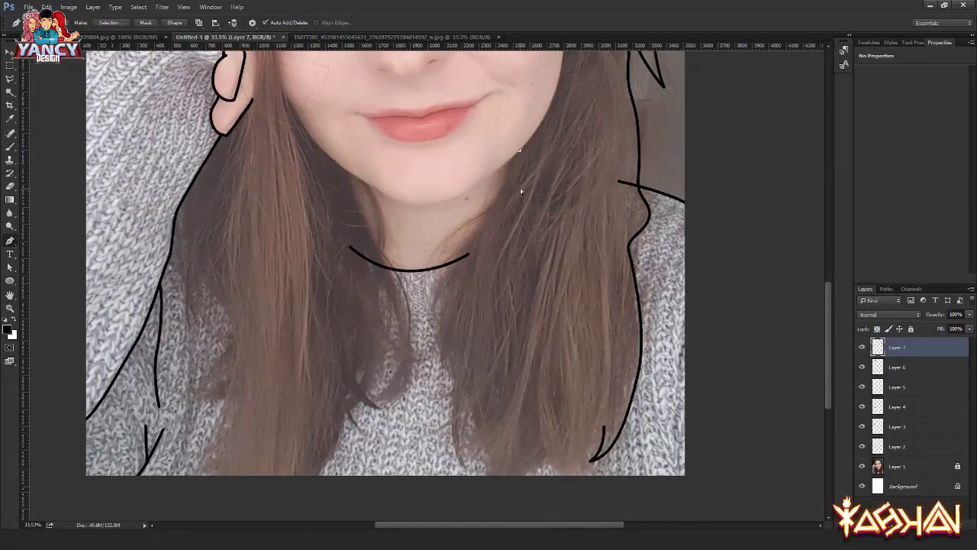
{"action": "left_click_drag", "start_coordinate": [429, 190], "coordinate": [458, 291]}
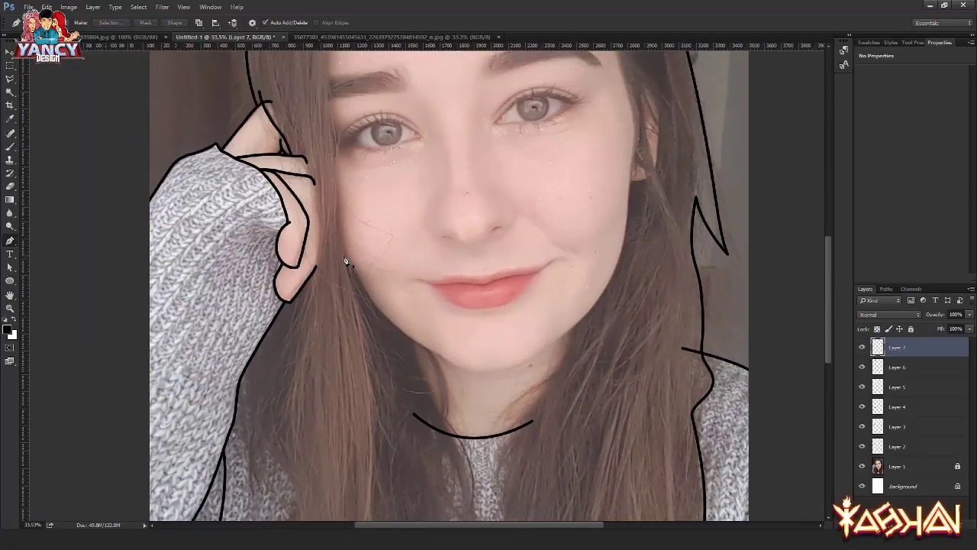
{"action": "left_click", "coordinate": [367, 289]}
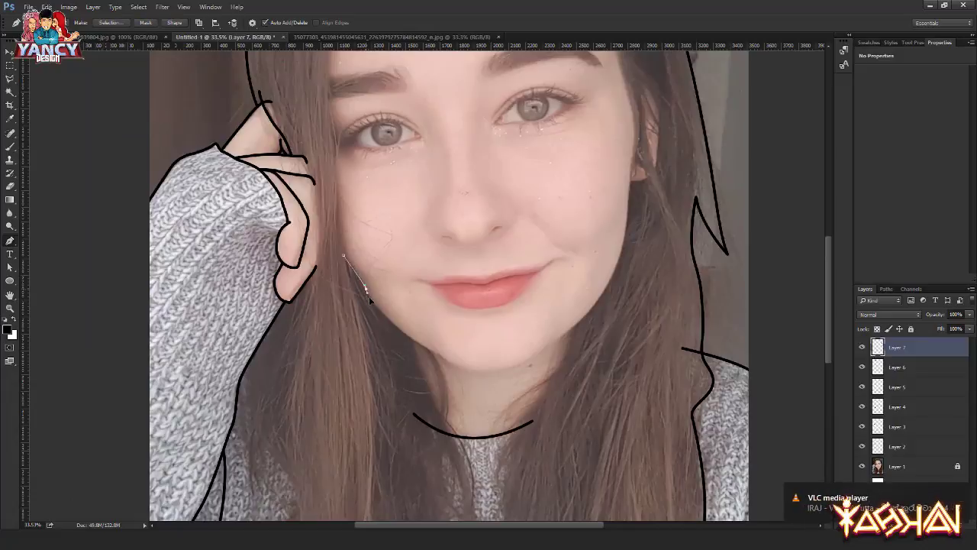
{"action": "left_click", "coordinate": [420, 346]}
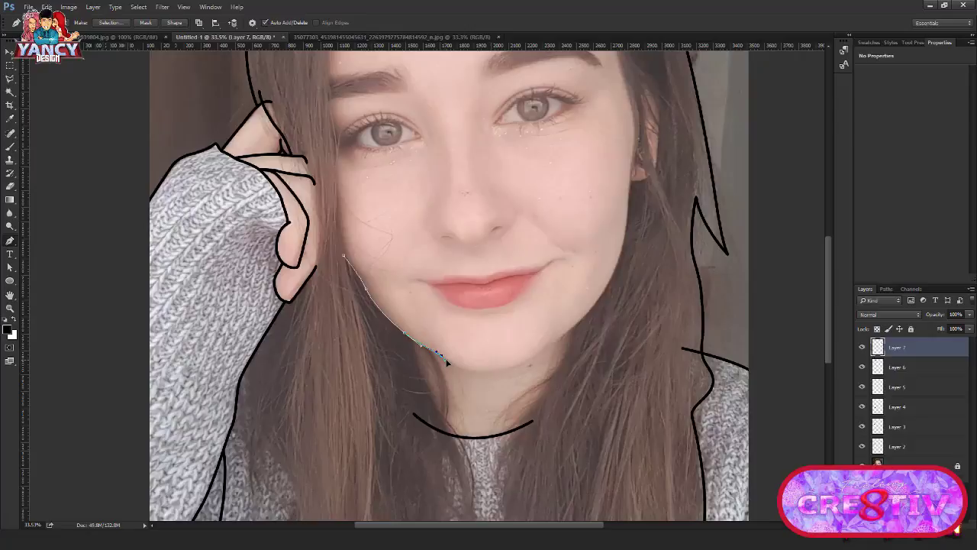
{"action": "left_click", "coordinate": [449, 363]}
{"action": "left_click_drag", "start_coordinate": [498, 371], "coordinate": [528, 366]}
Step: Carry the jawline path up the right jaw, ending at the right cheek
{"action": "left_click_drag", "start_coordinate": [620, 307], "coordinate": [628, 259]}
{"action": "scroll", "coordinate": [622, 282], "scroll_direction": "up", "scroll_amount": 2}
{"action": "scroll", "coordinate": [618, 294], "scroll_direction": "up", "scroll_amount": 2}
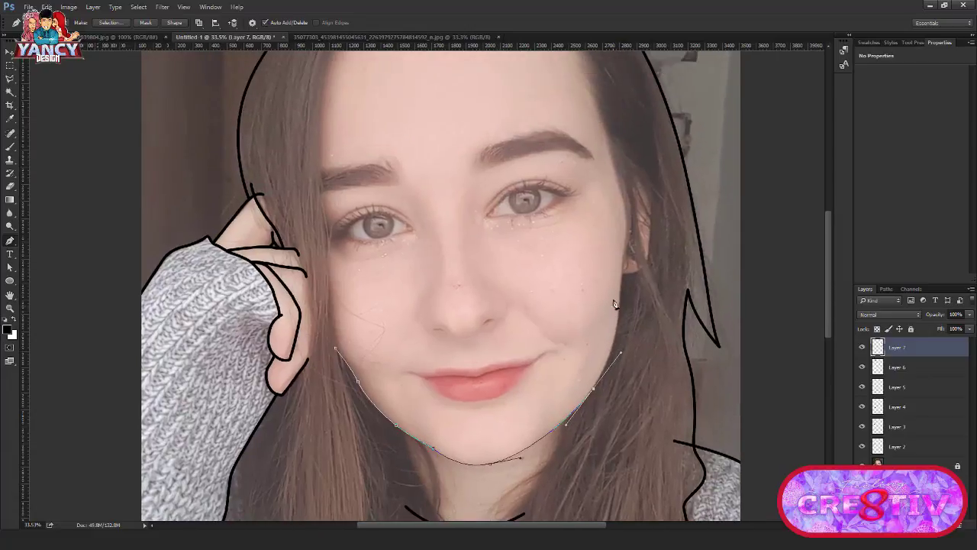
{"action": "left_click", "coordinate": [628, 235]}
Step: Add Layer 8 and stroke the jawline path with the black brush
{"action": "key", "text": "ctrl+shift+n"}
{"action": "key", "text": "Return"}
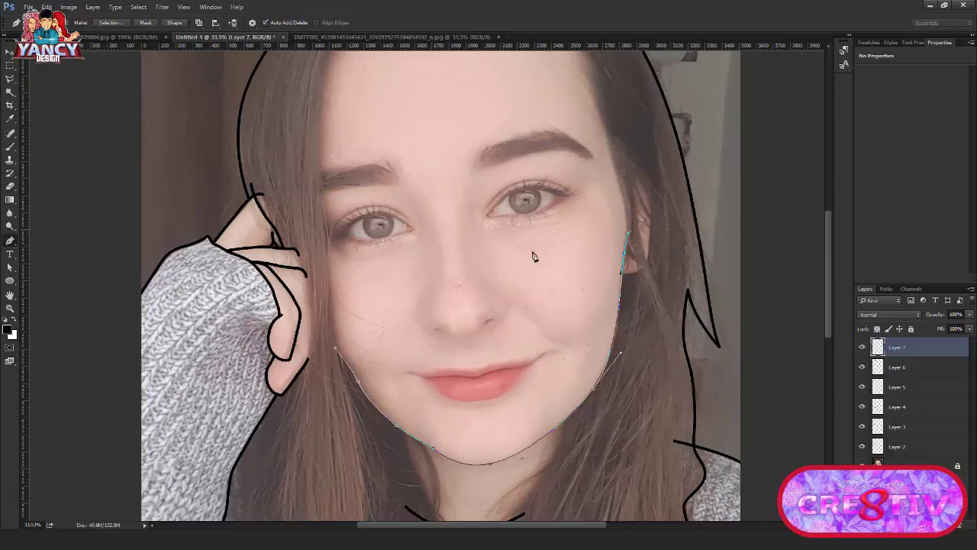
{"action": "right_click", "coordinate": [518, 269]}
{"action": "left_click", "coordinate": [543, 328]}
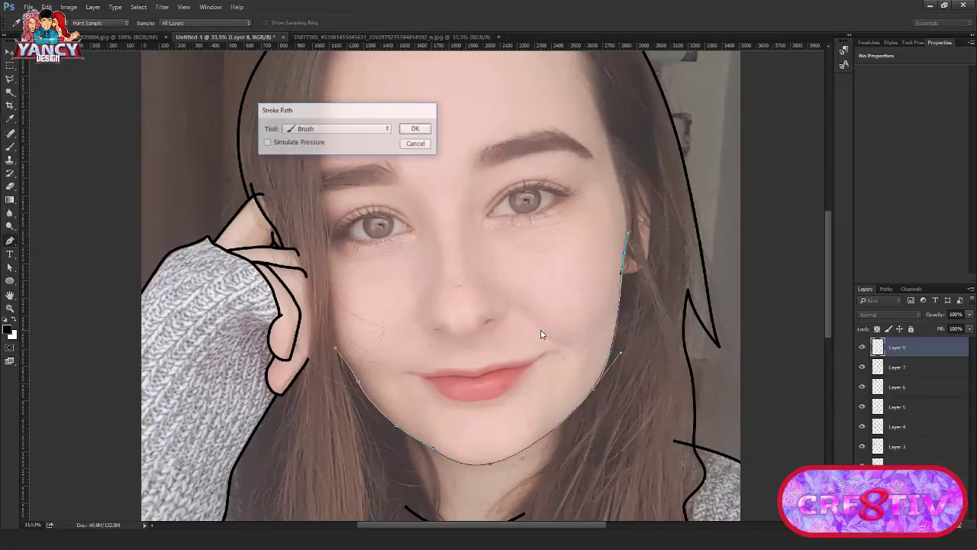
{"action": "key", "text": "Return"}
Step: Start a path below the chin and curve it down the neck past the collar
{"action": "scroll", "coordinate": [553, 305], "scroll_direction": "down", "scroll_amount": 4}
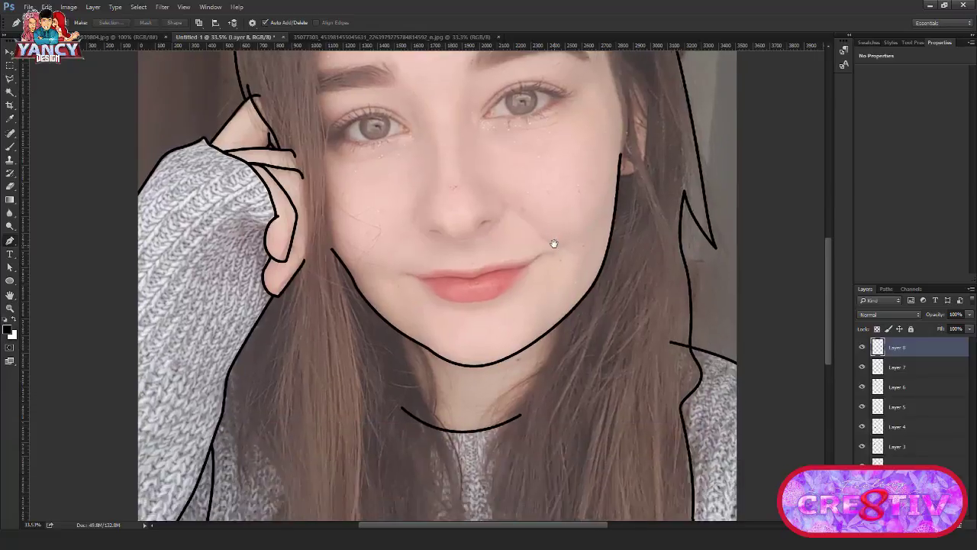
{"action": "scroll", "coordinate": [535, 275], "scroll_direction": "down", "scroll_amount": 1}
{"action": "scroll", "coordinate": [497, 351], "scroll_direction": "down", "scroll_amount": 2}
{"action": "scroll", "coordinate": [459, 337], "scroll_direction": "down", "scroll_amount": 2}
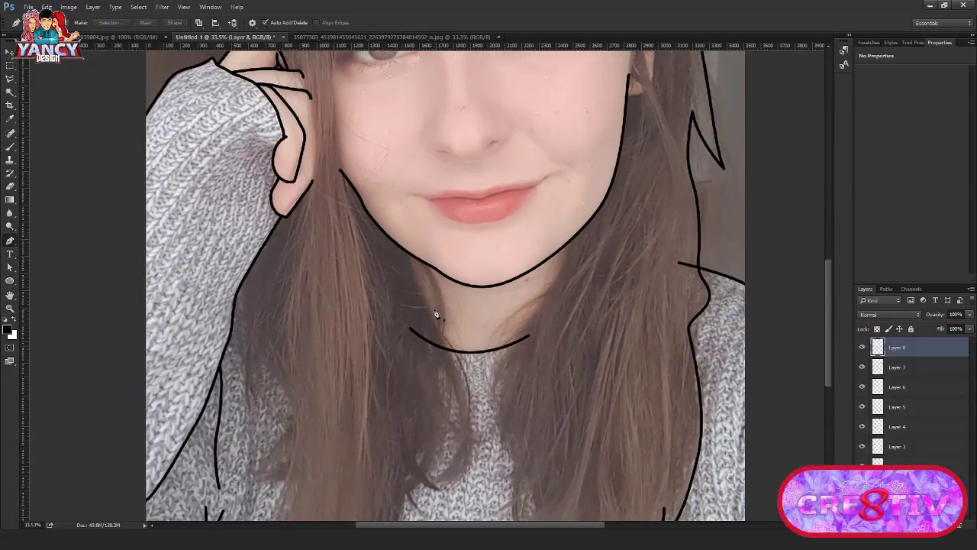
{"action": "scroll", "coordinate": [412, 263], "scroll_direction": "up", "scroll_amount": 1, "text": "alt"}
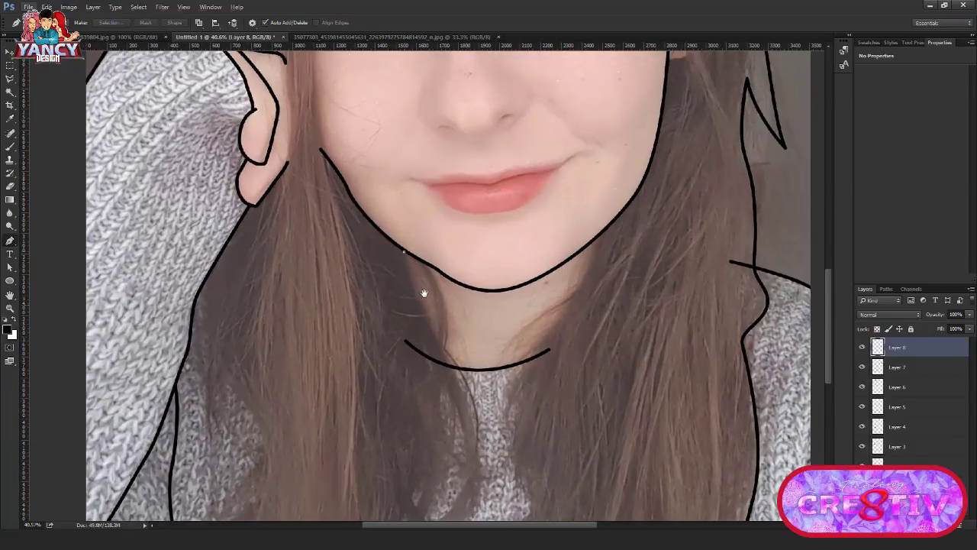
{"action": "mouse_move", "coordinate": [425, 294]}
{"action": "left_mouse_down"}
{"action": "mouse_move", "coordinate": [415, 258]}
{"action": "mouse_move", "coordinate": [430, 288]}
{"action": "left_mouse_up"}
{"action": "scroll", "coordinate": [465, 267], "scroll_direction": "down", "scroll_amount": 4}
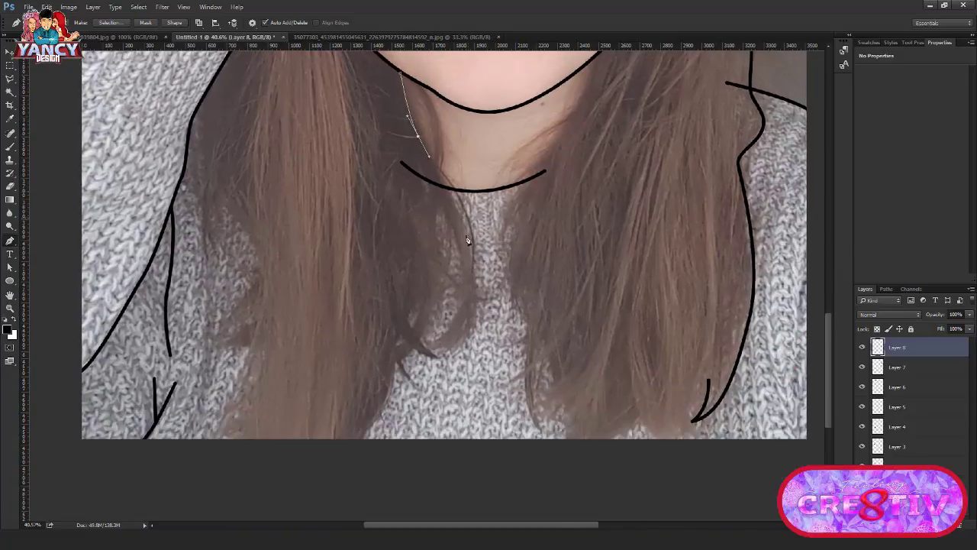
{"action": "left_click_drag", "start_coordinate": [473, 264], "coordinate": [475, 316]}
{"action": "left_click_drag", "start_coordinate": [475, 281], "coordinate": [474, 359]}
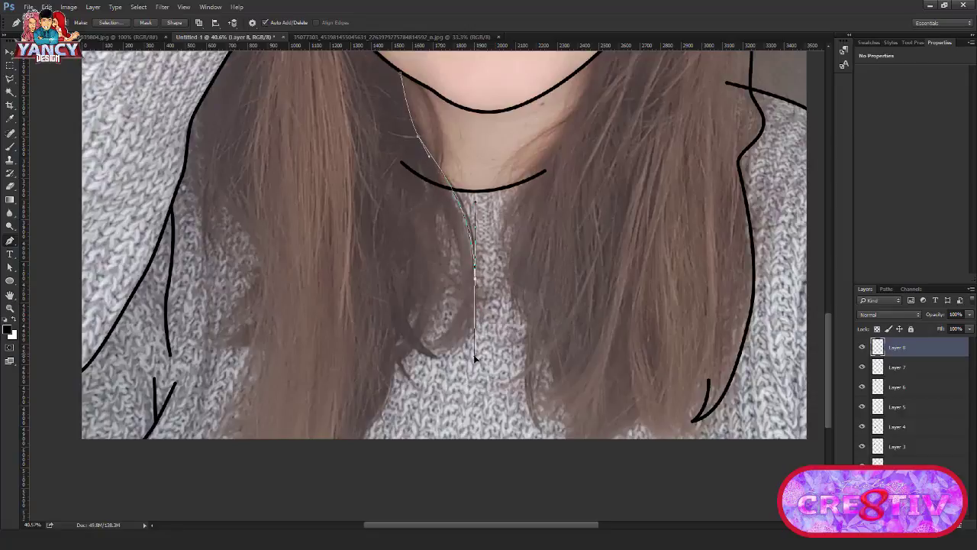
Step: Loop the path around the hair strand's tip and stroke it black
{"action": "left_click_drag", "start_coordinate": [433, 348], "coordinate": [397, 346]}
{"action": "left_click_drag", "start_coordinate": [458, 251], "coordinate": [449, 187]}
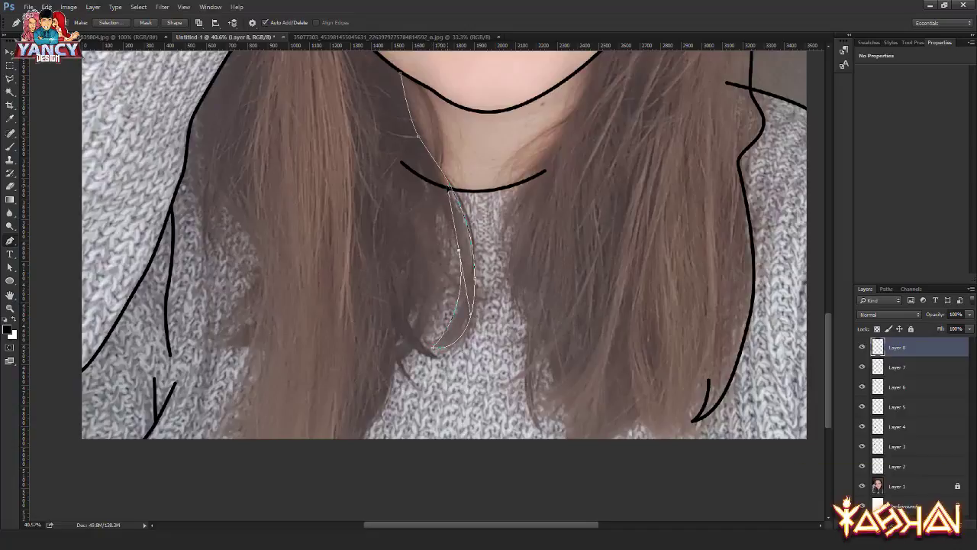
{"action": "mouse_move", "coordinate": [440, 209]}
{"action": "left_mouse_down"}
{"action": "mouse_move", "coordinate": [449, 240]}
{"action": "mouse_move", "coordinate": [472, 225]}
{"action": "left_mouse_up"}
{"action": "left_click_drag", "start_coordinate": [465, 258], "coordinate": [455, 295]}
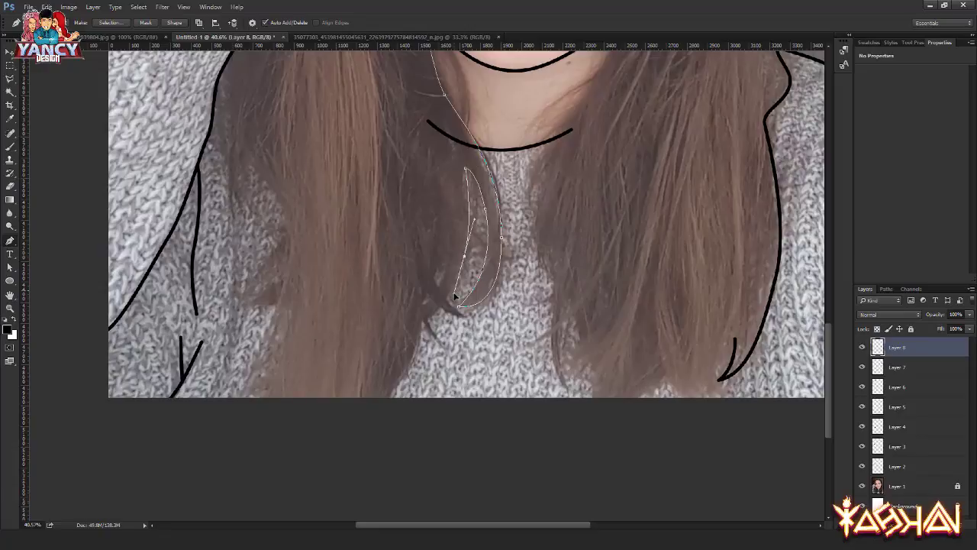
{"action": "left_click_drag", "start_coordinate": [419, 326], "coordinate": [399, 335]}
{"action": "right_click", "coordinate": [387, 226]}
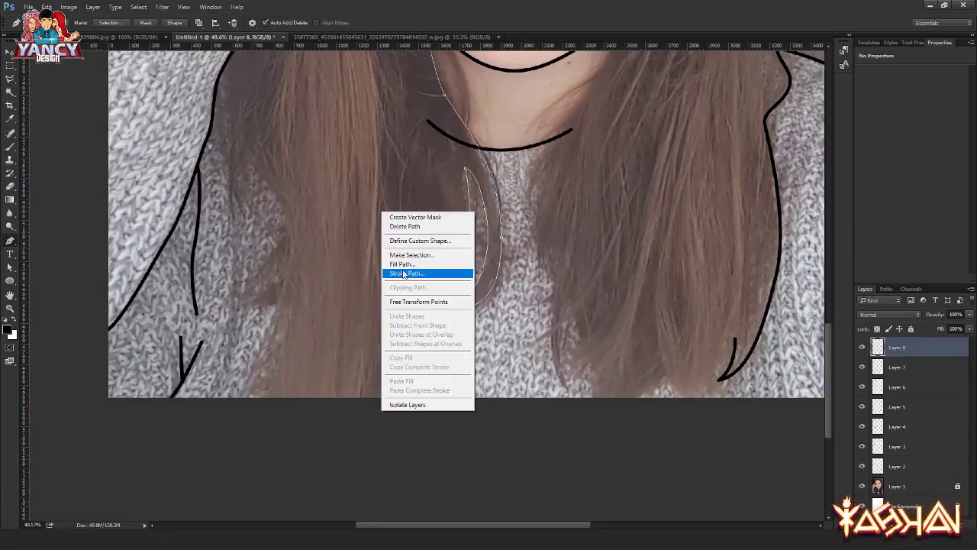
{"action": "left_click", "coordinate": [403, 273]}
{"action": "key", "text": "Return"}
{"action": "key", "text": "Escape"}
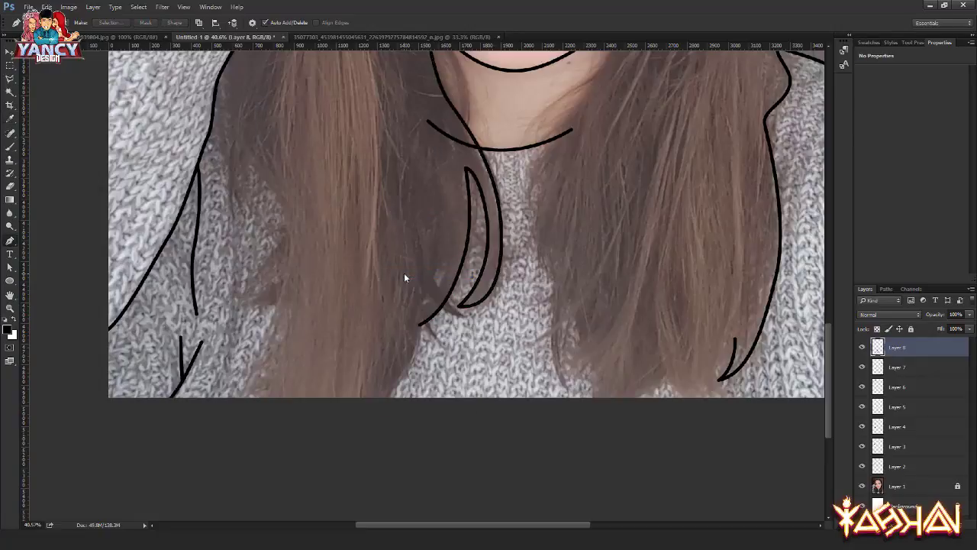
Step: Begin a second path following a left hair strand, undoing one misplaced point
{"action": "left_click_drag", "start_coordinate": [278, 69], "coordinate": [372, 204]}
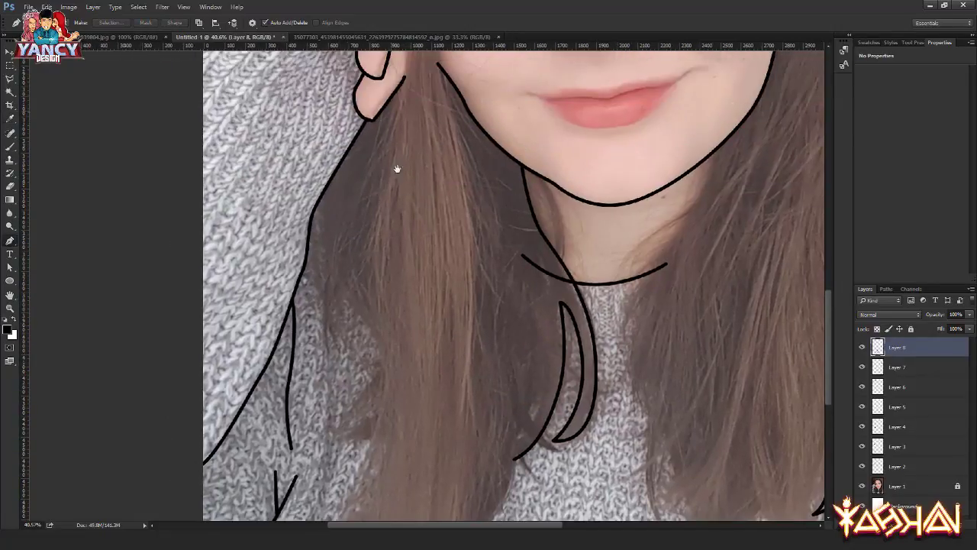
{"action": "mouse_move", "coordinate": [370, 149]}
{"action": "left_mouse_down"}
{"action": "mouse_move", "coordinate": [414, 232]}
{"action": "mouse_move", "coordinate": [425, 289]}
{"action": "left_mouse_up"}
{"action": "scroll", "coordinate": [429, 216], "scroll_direction": "down", "scroll_amount": 3}
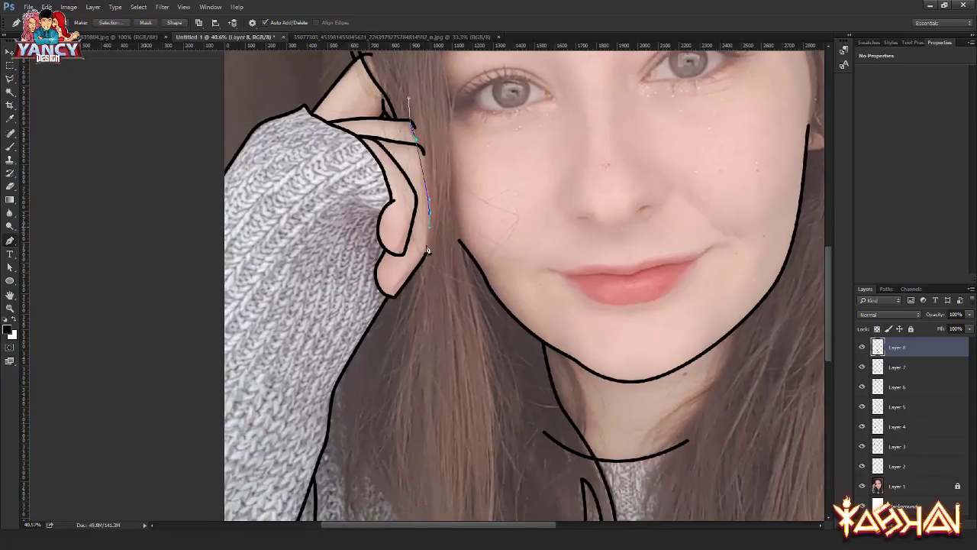
{"action": "scroll", "coordinate": [432, 285], "scroll_direction": "down", "scroll_amount": 2}
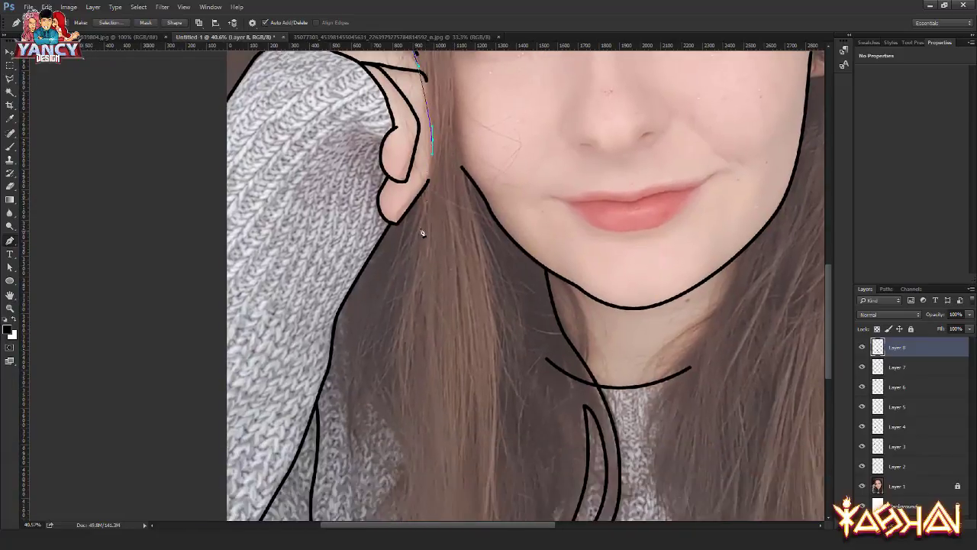
{"action": "mouse_move", "coordinate": [426, 225]}
{"action": "left_mouse_down"}
{"action": "mouse_move", "coordinate": [412, 263]}
{"action": "mouse_move", "coordinate": [361, 309]}
{"action": "left_mouse_up"}
{"action": "scroll", "coordinate": [383, 240], "scroll_direction": "down", "scroll_amount": 3}
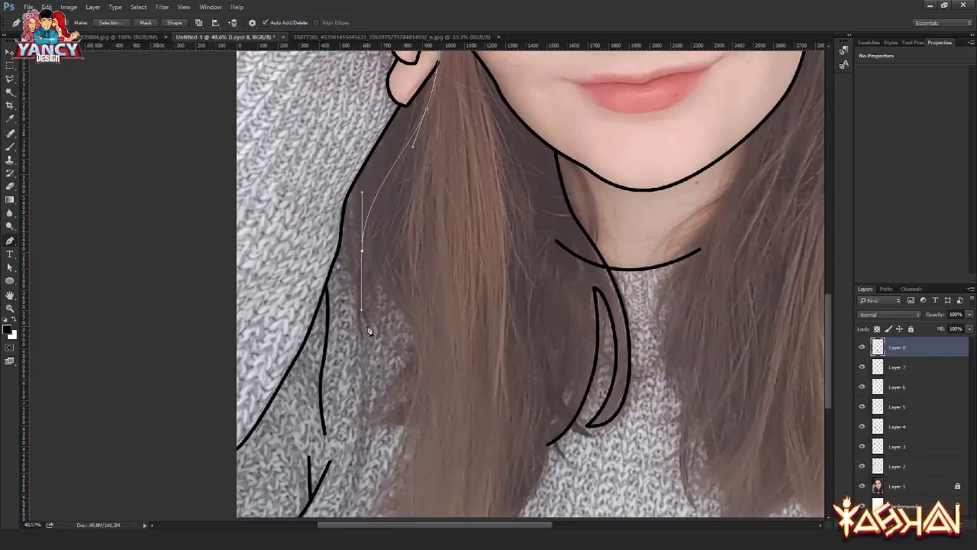
{"action": "left_click", "coordinate": [364, 328]}
{"action": "key", "text": "ctrl+z"}
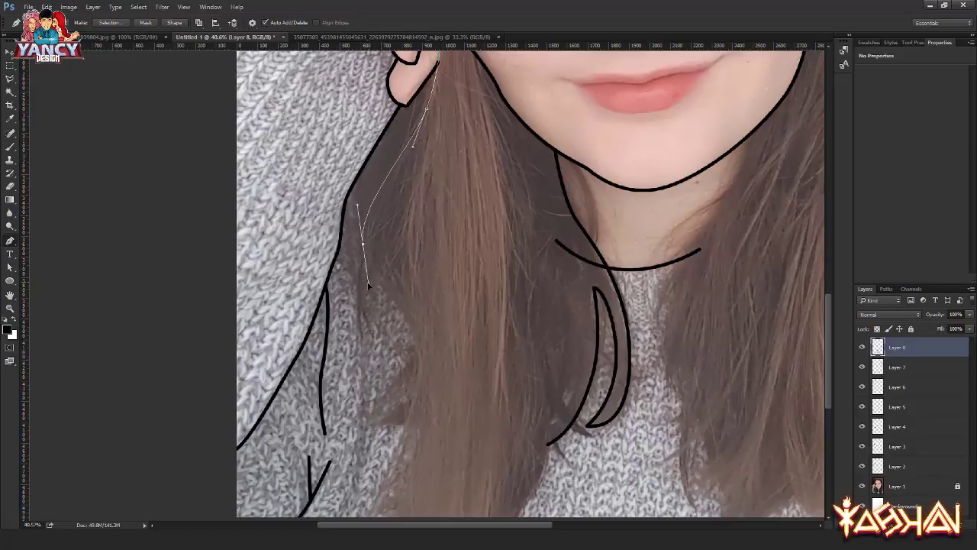
{"action": "left_click_drag", "start_coordinate": [357, 259], "coordinate": [357, 321]}
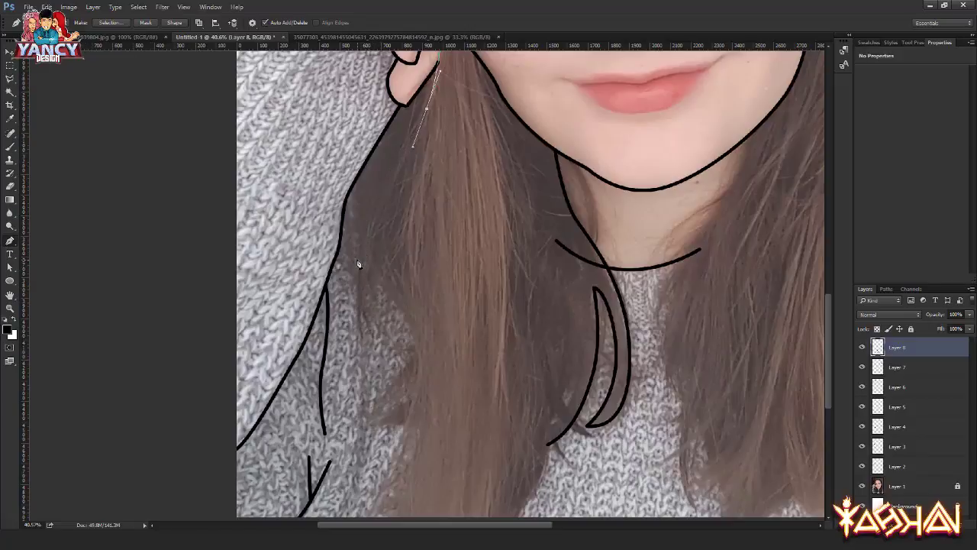
Step: Finish the second strand path and stroke it black
{"action": "left_click", "coordinate": [370, 334]}
{"action": "left_click_drag", "start_coordinate": [375, 248], "coordinate": [395, 215]}
{"action": "right_click", "coordinate": [355, 194]}
{"action": "left_click", "coordinate": [381, 261]}
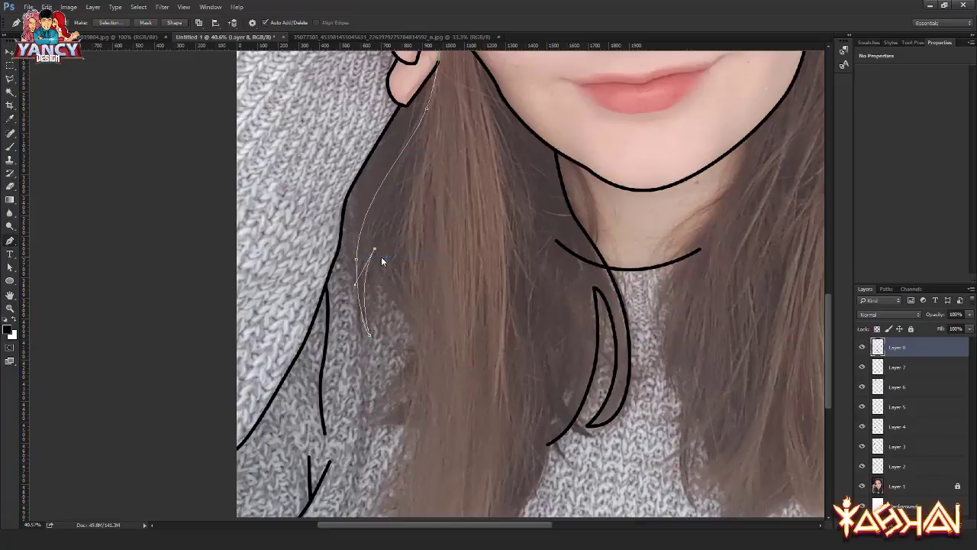
{"action": "key", "text": "Return"}
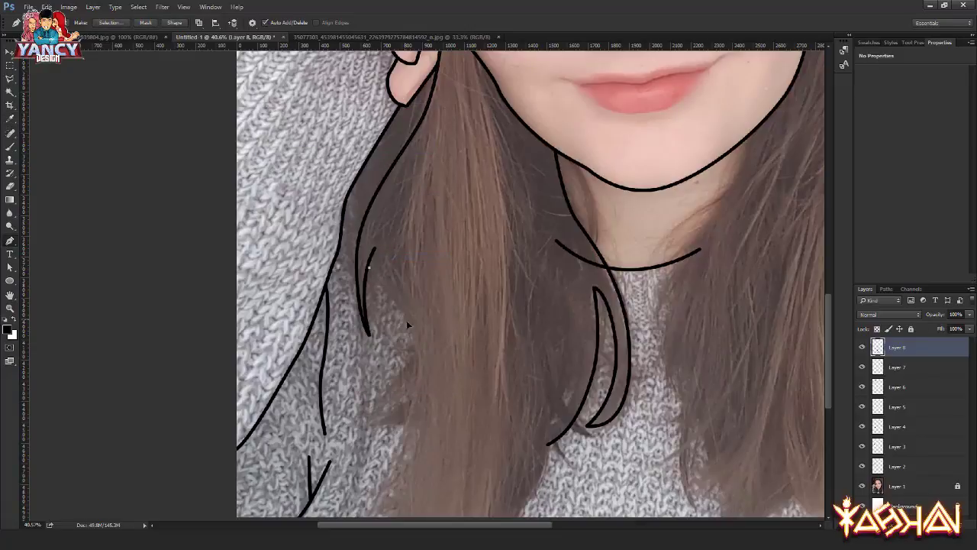
Step: Trace the hooked hair tip, stroke it black, and delete the path
{"action": "left_click_drag", "start_coordinate": [417, 315], "coordinate": [435, 228]}
{"action": "left_click_drag", "start_coordinate": [396, 312], "coordinate": [355, 347]}
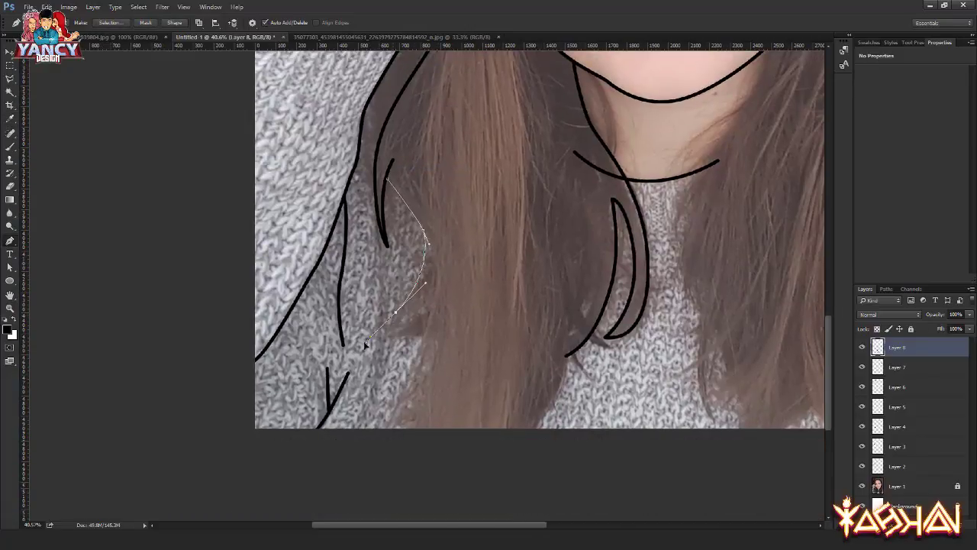
{"action": "left_click", "coordinate": [395, 313], "text": "alt"}
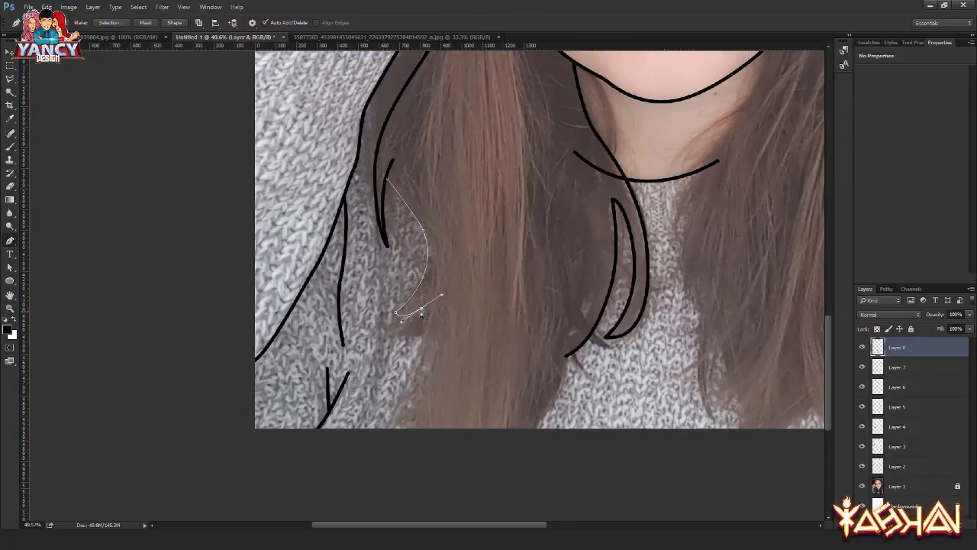
{"action": "mouse_move", "coordinate": [422, 313]}
{"action": "left_mouse_down"}
{"action": "mouse_move", "coordinate": [455, 292]}
{"action": "mouse_move", "coordinate": [403, 323]}
{"action": "mouse_move", "coordinate": [473, 303]}
{"action": "left_mouse_up"}
{"action": "right_click", "coordinate": [394, 216]}
{"action": "left_click", "coordinate": [417, 280]}
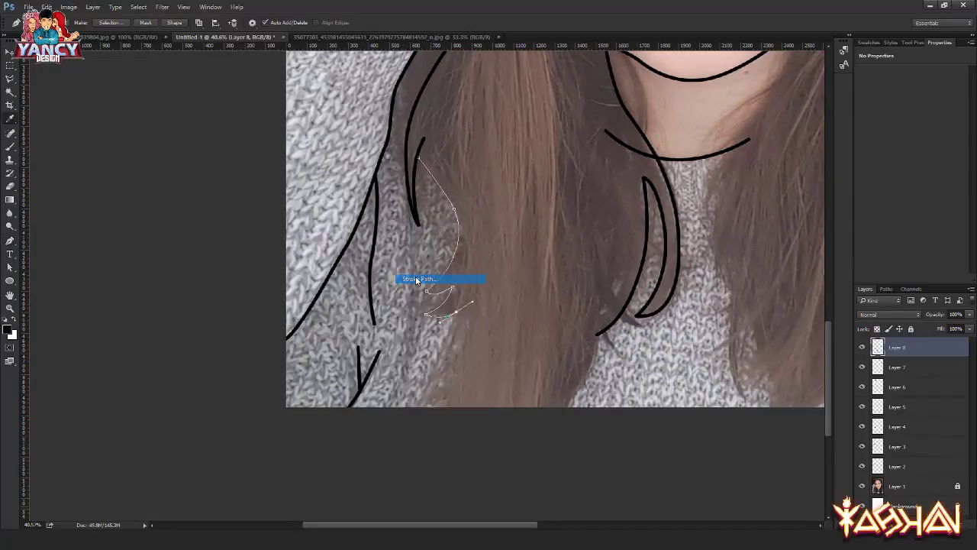
{"action": "key", "text": "Return"}
{"action": "key", "text": "Delete"}
Step: Trace another strand downward from the hair tip, stroke it black, and clear the path
{"action": "left_click_drag", "start_coordinate": [479, 307], "coordinate": [515, 250]}
{"action": "left_click", "coordinate": [499, 230]}
{"action": "left_click_drag", "start_coordinate": [424, 356], "coordinate": [369, 403]}
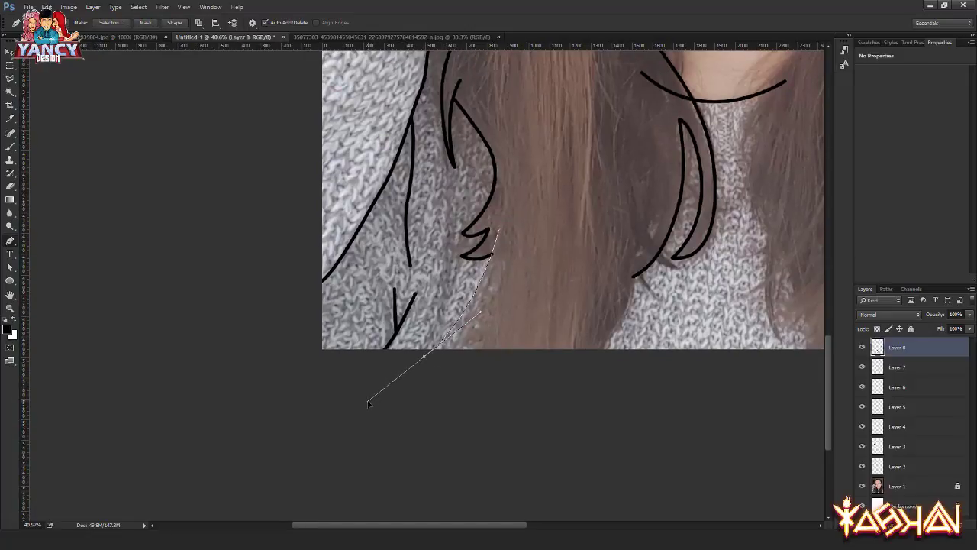
{"action": "right_click", "coordinate": [483, 278]}
{"action": "left_click", "coordinate": [489, 339]}
{"action": "key", "text": "Return"}
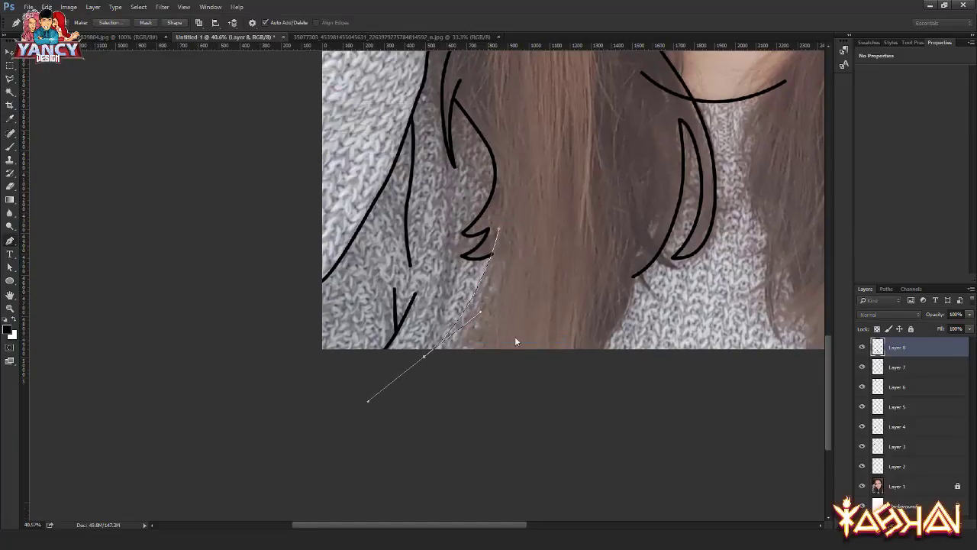
{"action": "key", "text": "Delete"}
{"action": "left_click_drag", "start_coordinate": [558, 278], "coordinate": [432, 299]}
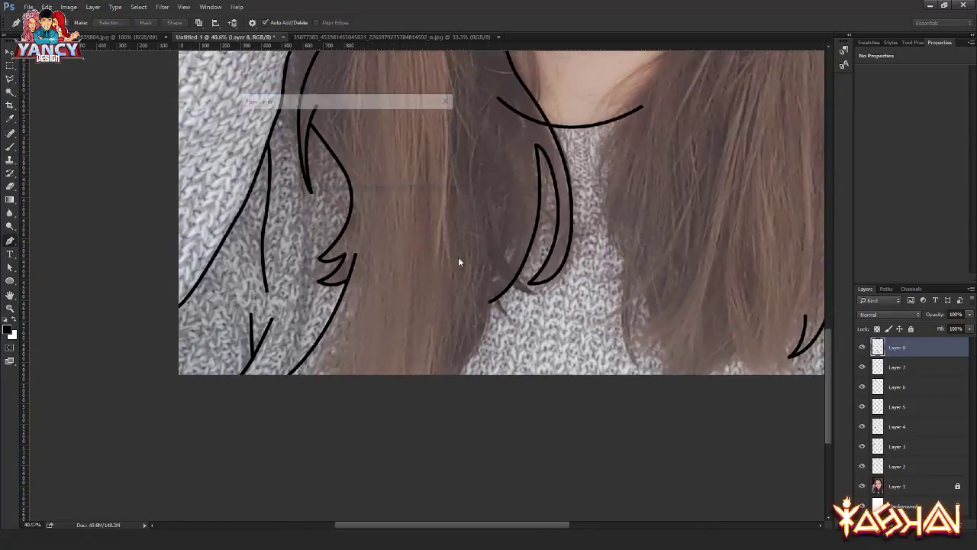
Step: On a new layer, trace a hair strand from its tip and stroke it black
{"action": "key", "text": "ctrl+shift+alt+n"}
{"action": "left_click", "coordinate": [501, 220]}
{"action": "mouse_move", "coordinate": [535, 294]}
{"action": "left_mouse_down"}
{"action": "mouse_move", "coordinate": [570, 307]}
{"action": "mouse_move", "coordinate": [492, 273]}
{"action": "left_mouse_up"}
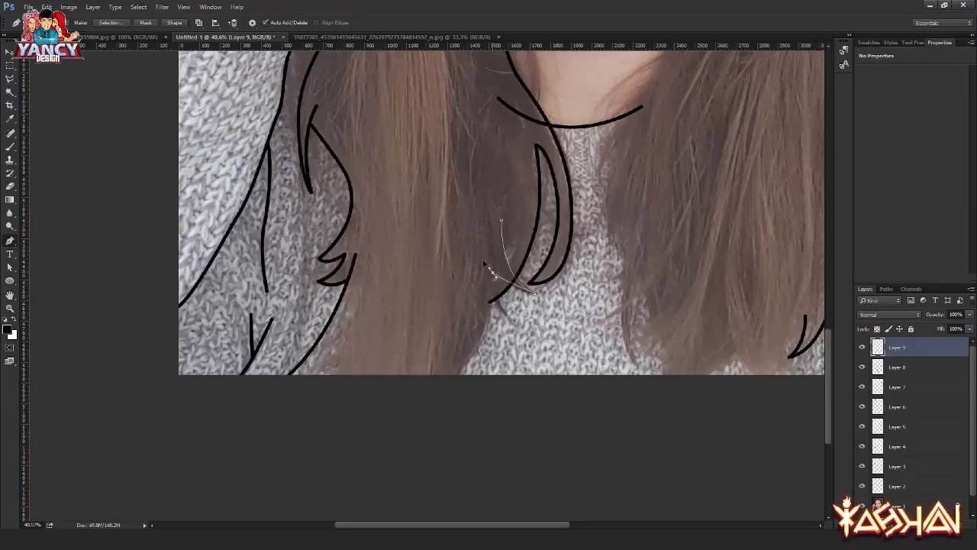
{"action": "right_click", "coordinate": [448, 212]}
{"action": "left_click", "coordinate": [489, 269]}
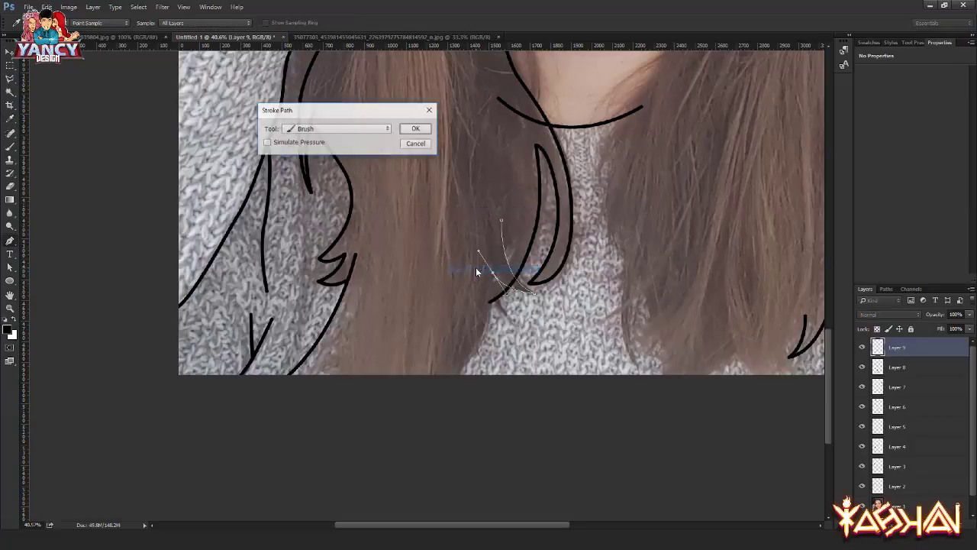
{"action": "key", "text": "Return"}
Step: Trace the centre strand down to its end and stroke it black
{"action": "left_click_drag", "start_coordinate": [489, 287], "coordinate": [487, 311]}
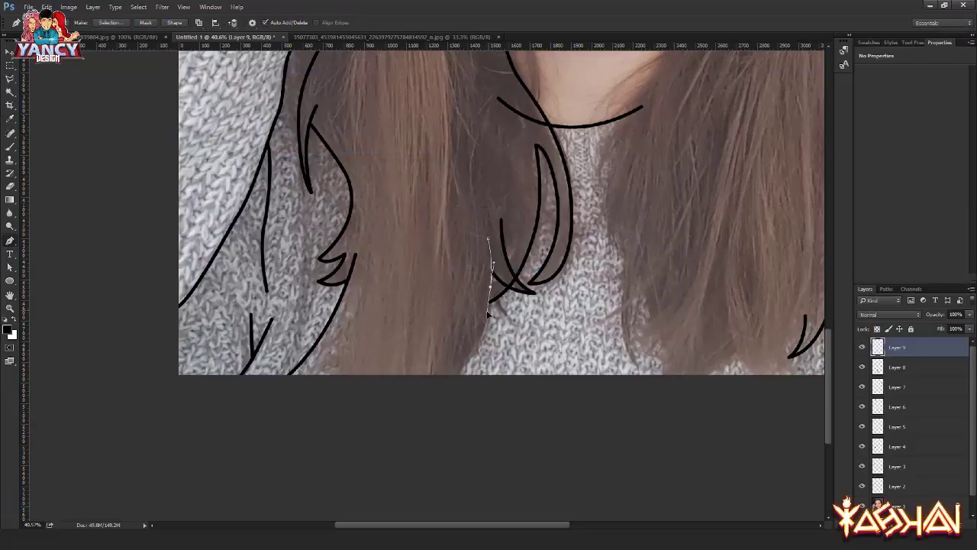
{"action": "left_click_drag", "start_coordinate": [456, 380], "coordinate": [433, 401]}
{"action": "key", "text": "s"}
{"action": "key", "text": "a"}
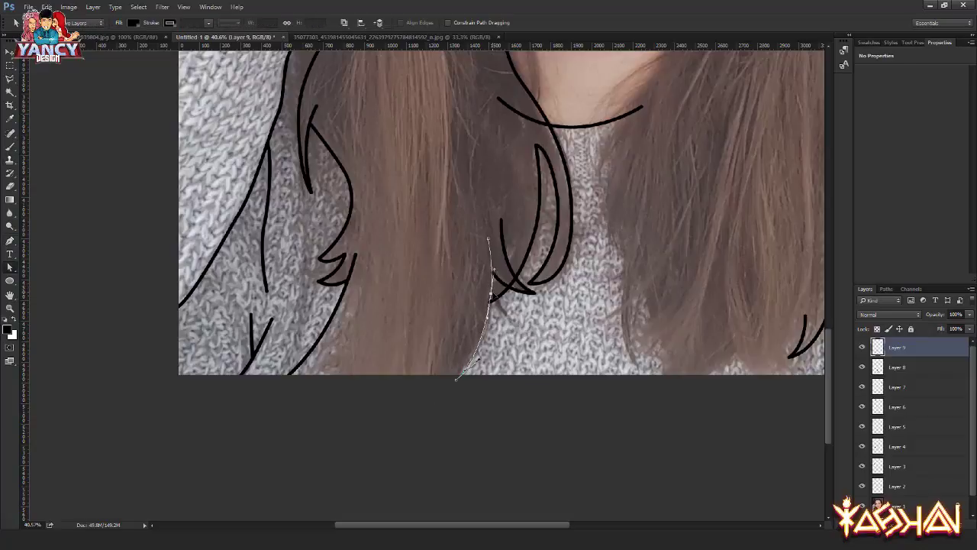
{"action": "right_click", "coordinate": [442, 238]}
{"action": "left_click", "coordinate": [454, 297]}
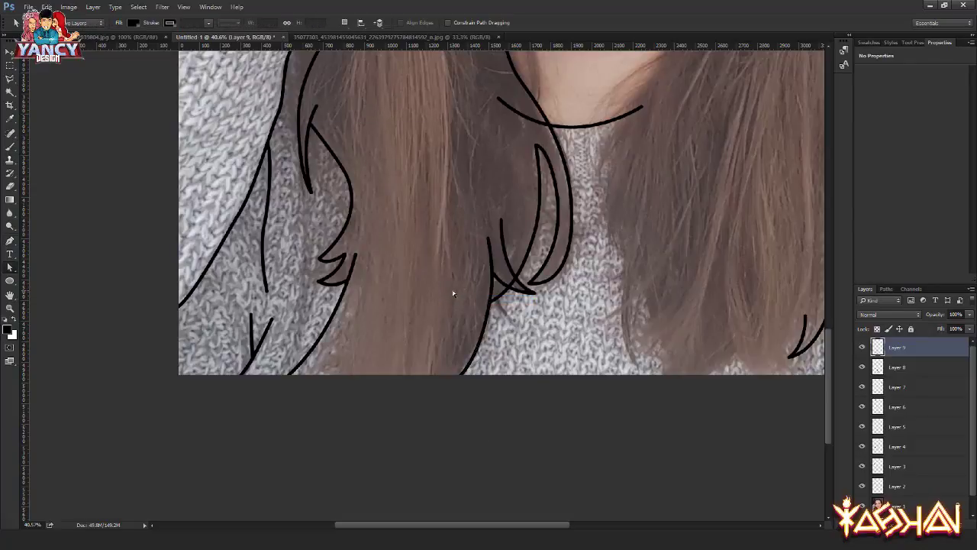
{"action": "key", "text": "p"}
Step: Zoom out and back in, then start a curved path down the left hair edge
{"action": "scroll", "coordinate": [499, 273], "scroll_direction": "down", "scroll_amount": 1}
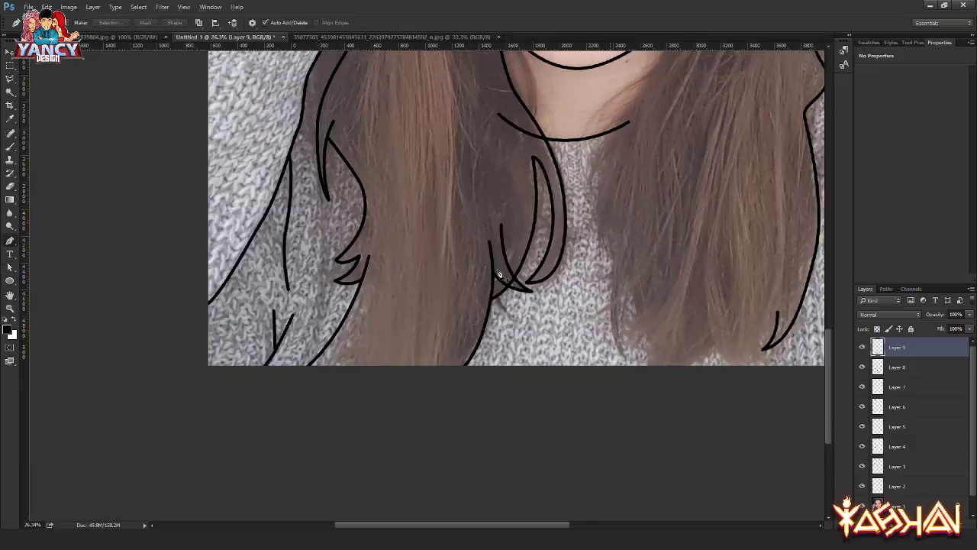
{"action": "scroll", "coordinate": [530, 219], "scroll_direction": "down", "scroll_amount": 1}
{"action": "scroll", "coordinate": [489, 221], "scroll_direction": "down", "scroll_amount": 1}
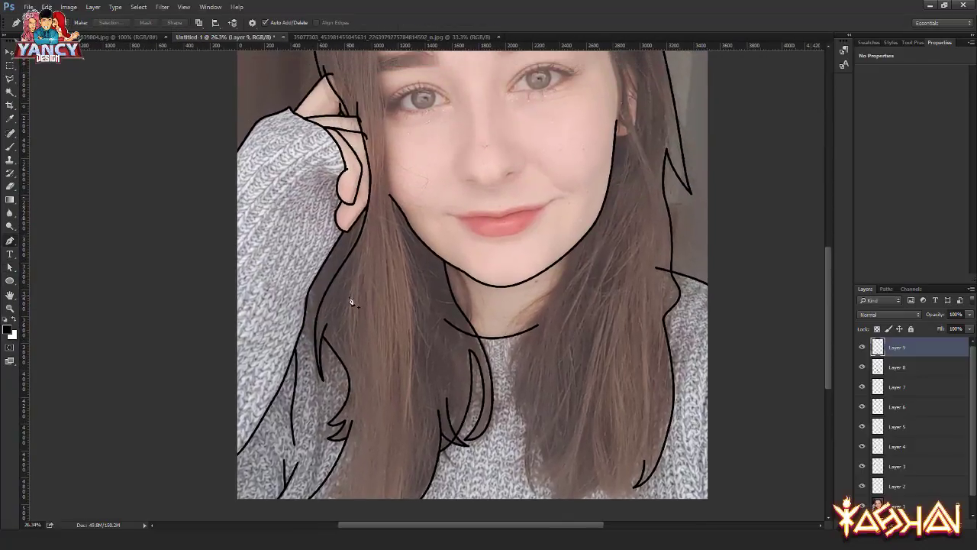
{"action": "scroll", "coordinate": [351, 301], "scroll_direction": "up", "scroll_amount": 1}
{"action": "scroll", "coordinate": [344, 290], "scroll_direction": "up", "scroll_amount": 1}
{"action": "scroll", "coordinate": [336, 275], "scroll_direction": "up", "scroll_amount": 1}
{"action": "scroll", "coordinate": [330, 265], "scroll_direction": "up", "scroll_amount": 1}
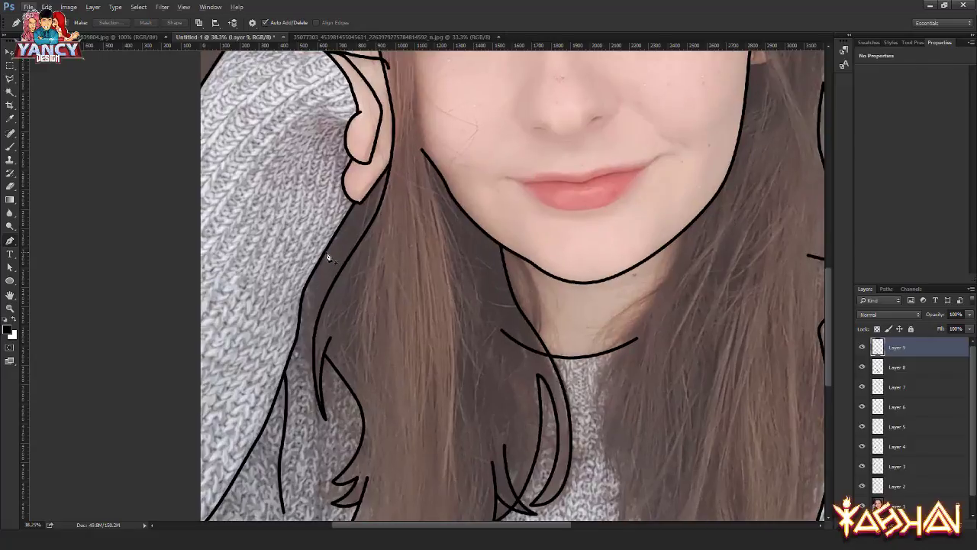
{"action": "left_click", "coordinate": [326, 254]}
{"action": "left_click_drag", "start_coordinate": [323, 311], "coordinate": [313, 336]}
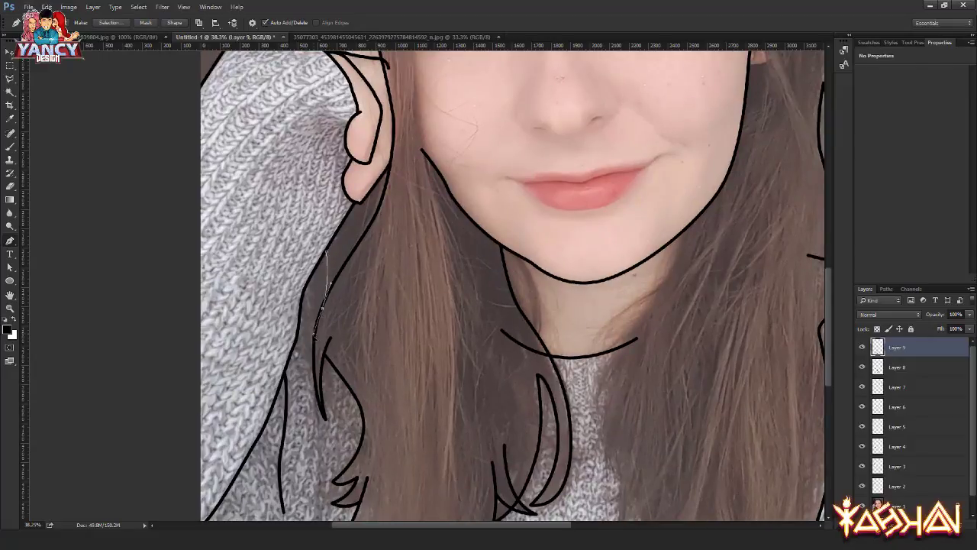
Step: Add a new layer and stroke the hair edge path in black
{"action": "key", "text": "ctrl+shift+n"}
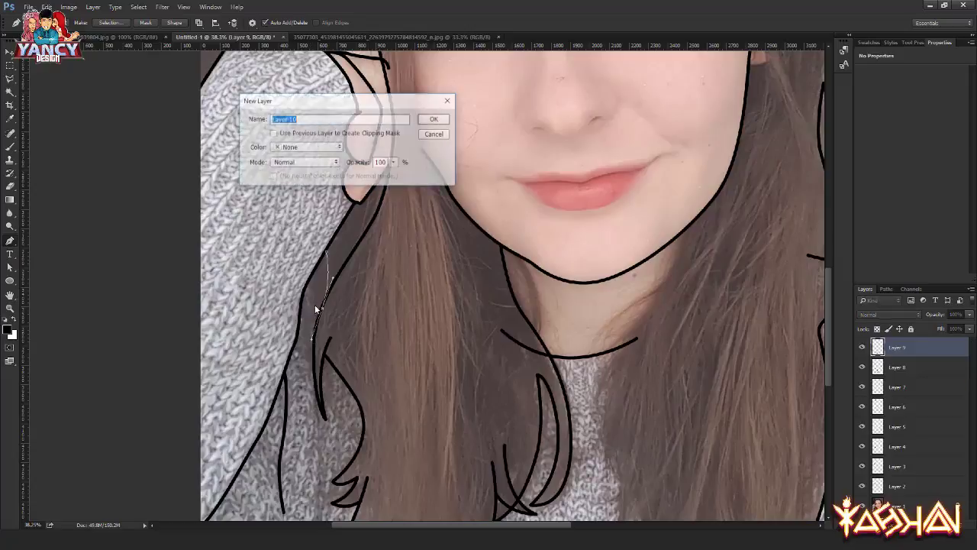
{"action": "key", "text": "Return"}
{"action": "right_click", "coordinate": [319, 259]}
{"action": "left_click", "coordinate": [338, 320]}
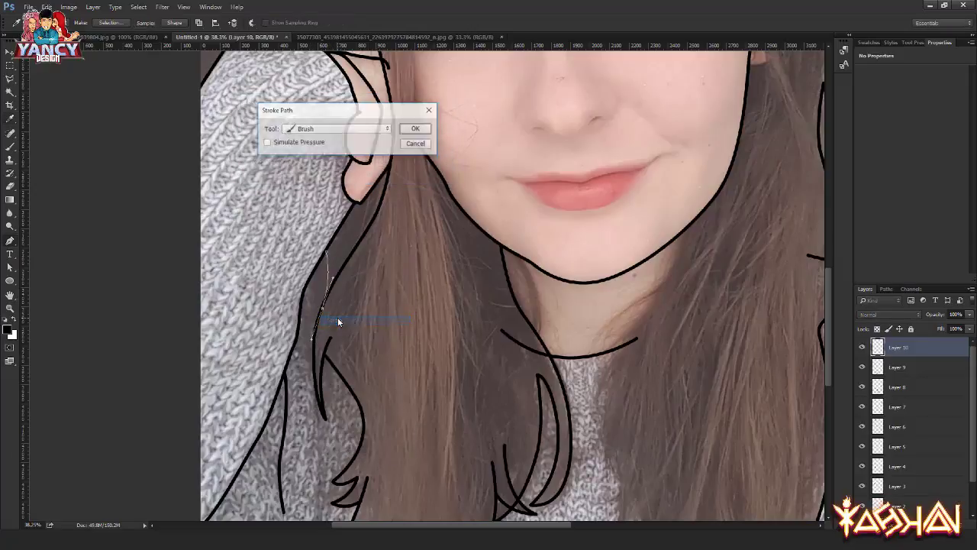
{"action": "key", "text": "Return"}
{"action": "key", "text": "Return"}
Step: Trace the hair strand below the chin and stroke it in black
{"action": "left_click_drag", "start_coordinate": [527, 317], "coordinate": [332, 306]}
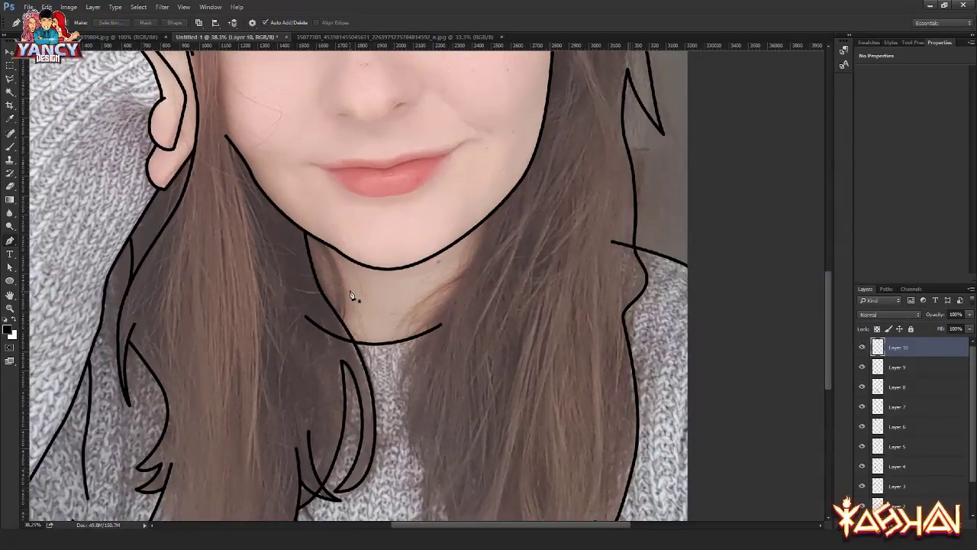
{"action": "left_click", "coordinate": [482, 249]}
{"action": "left_click", "coordinate": [467, 269]}
{"action": "left_click", "coordinate": [454, 289]}
{"action": "mouse_move", "coordinate": [444, 325]}
{"action": "left_mouse_down"}
{"action": "mouse_move", "coordinate": [459, 223]}
{"action": "mouse_move", "coordinate": [460, 257]}
{"action": "left_mouse_up"}
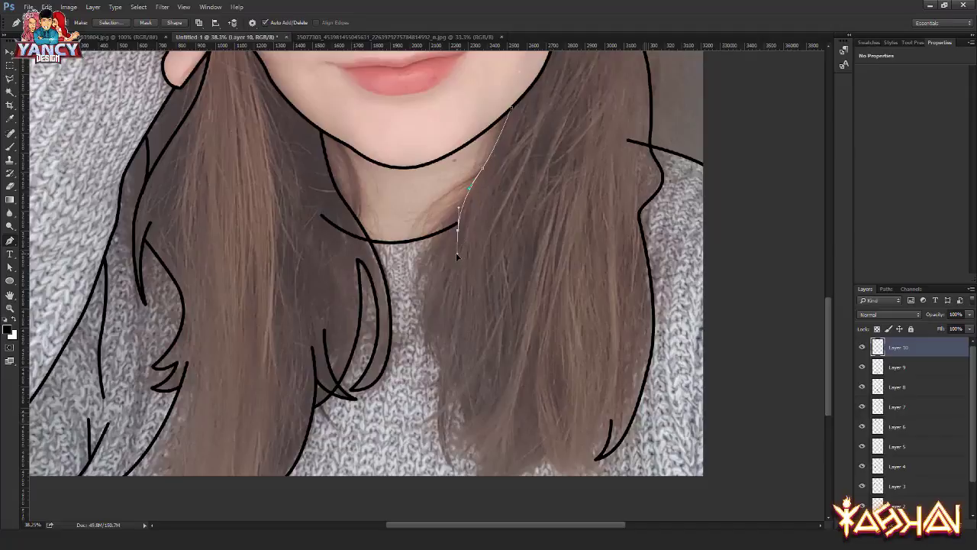
{"action": "right_click", "coordinate": [392, 220]}
{"action": "left_click", "coordinate": [417, 281]}
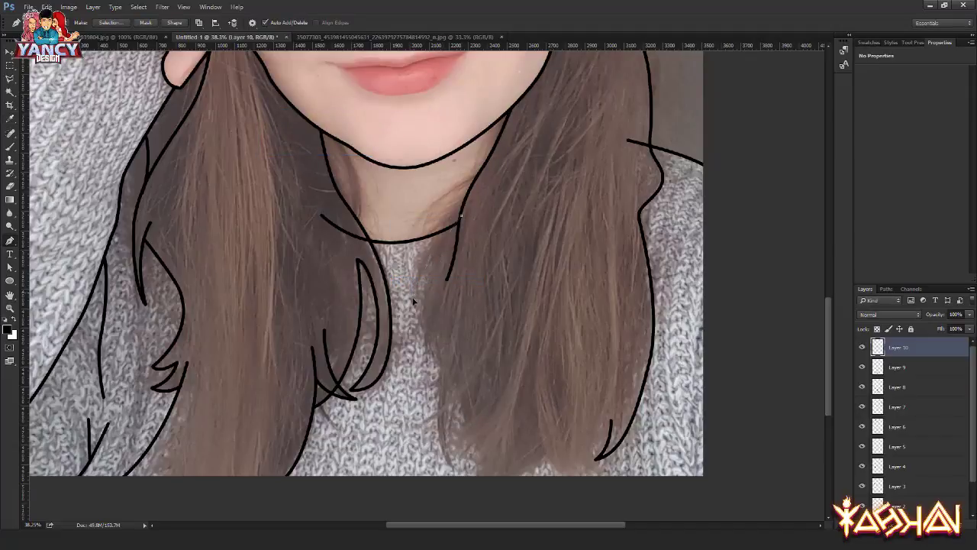
Step: Trace two more curved strands lower down and stroke each in black
{"action": "left_click_drag", "start_coordinate": [413, 294], "coordinate": [412, 343]}
{"action": "right_click", "coordinate": [360, 214]}
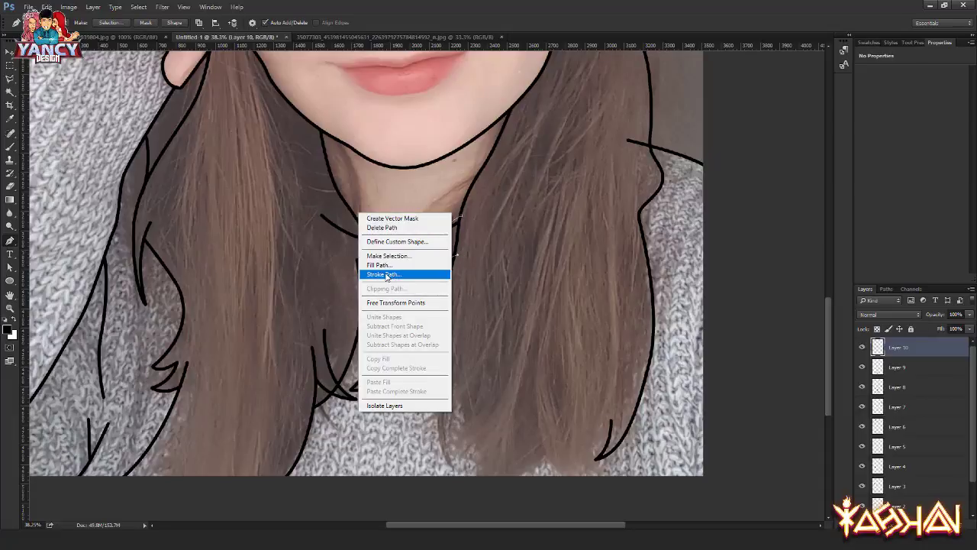
{"action": "left_click", "coordinate": [386, 275]}
{"action": "scroll", "coordinate": [431, 264], "scroll_direction": "down", "scroll_amount": 2}
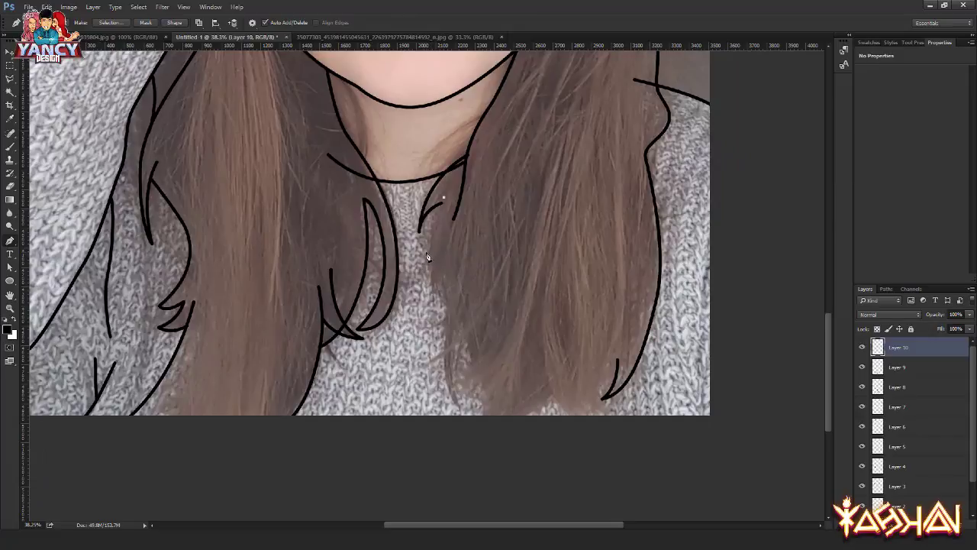
{"action": "mouse_move", "coordinate": [427, 257]}
{"action": "left_mouse_down"}
{"action": "mouse_move", "coordinate": [428, 282]}
{"action": "mouse_move", "coordinate": [446, 285]}
{"action": "left_mouse_up"}
{"action": "scroll", "coordinate": [447, 310], "scroll_direction": "down", "scroll_amount": 2}
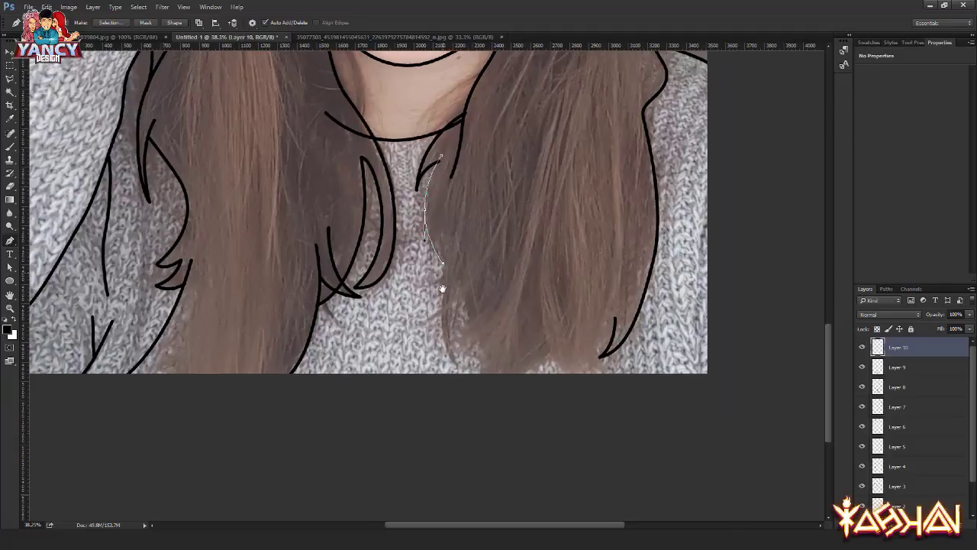
{"action": "right_click", "coordinate": [388, 235]}
{"action": "left_click", "coordinate": [413, 299]}
{"action": "key", "text": "Return"}
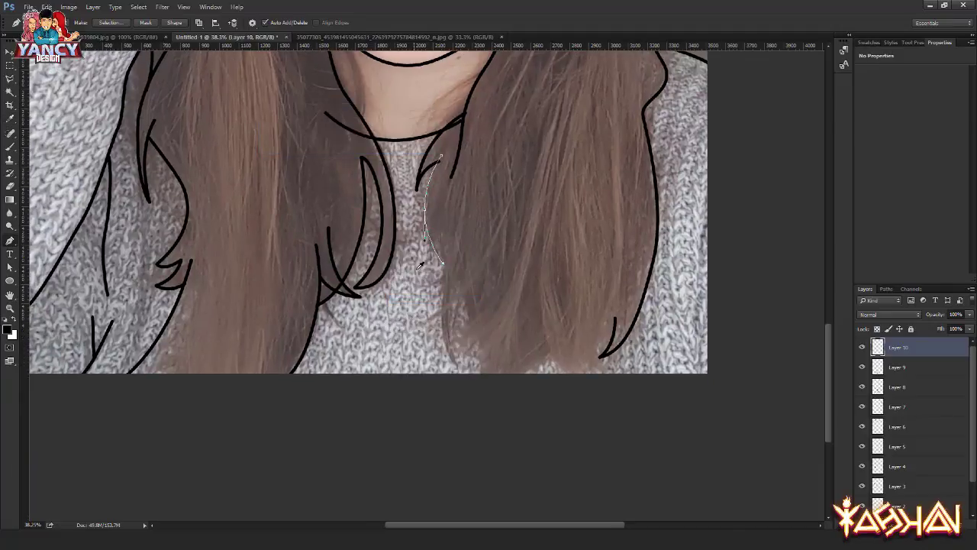
Step: Trace a strand down to its tip and back up, and apply a black stroke
{"action": "left_click_drag", "start_coordinate": [452, 281], "coordinate": [443, 223]}
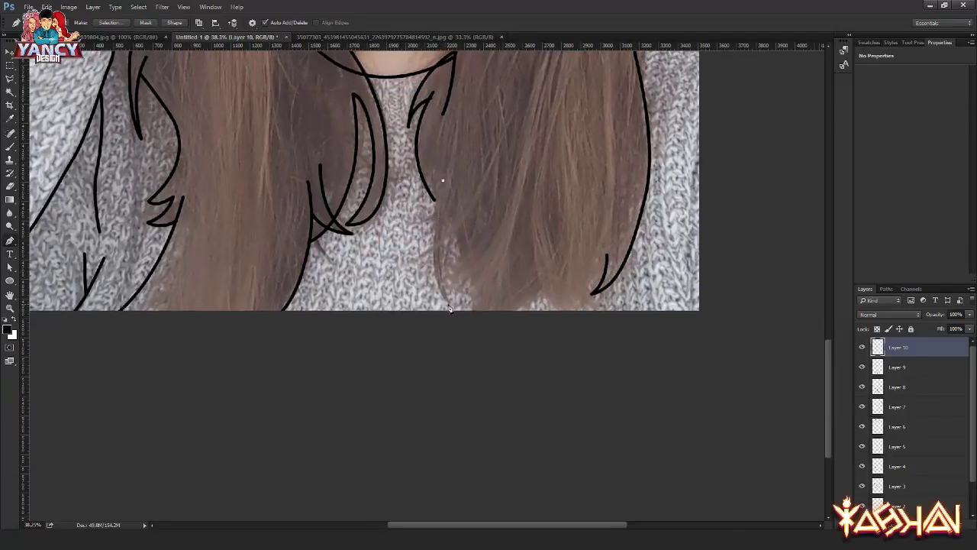
{"action": "left_click_drag", "start_coordinate": [448, 305], "coordinate": [482, 376]}
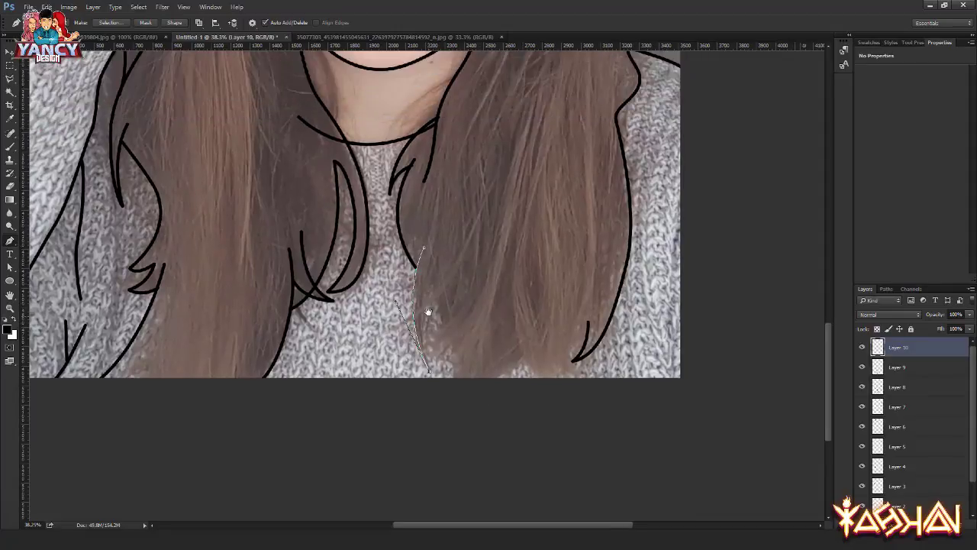
{"action": "left_click_drag", "start_coordinate": [445, 258], "coordinate": [428, 325]}
{"action": "left_click_drag", "start_coordinate": [434, 280], "coordinate": [458, 255]}
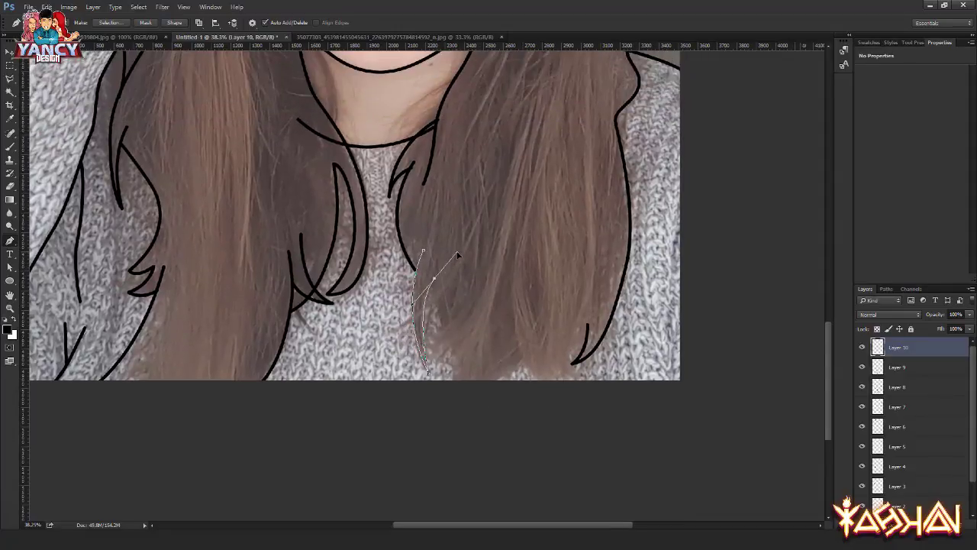
{"action": "right_click", "coordinate": [392, 229]}
{"action": "key", "text": "Escape"}
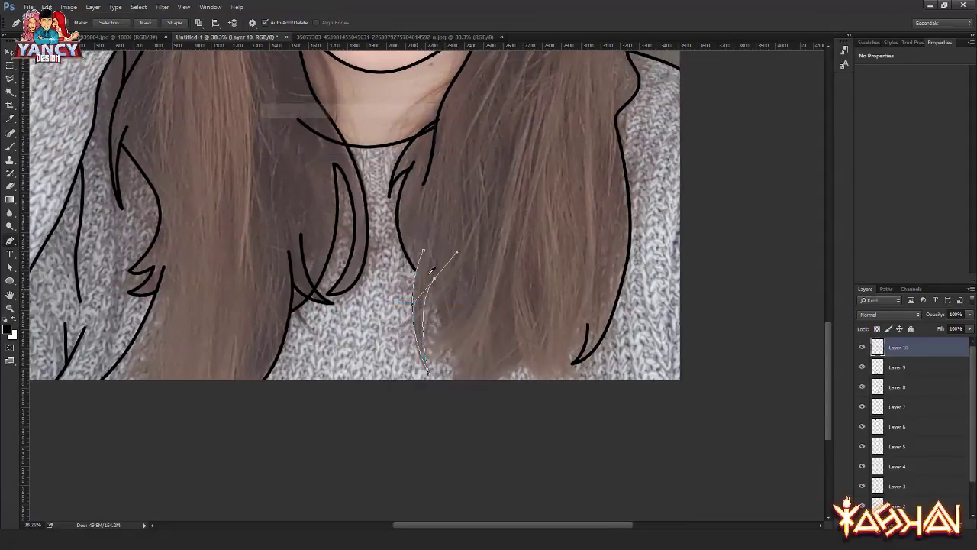
{"action": "key", "text": "ctrl+Return"}
{"action": "key", "text": "alt+BackSpace"}
{"action": "key", "text": "ctrl+d"}
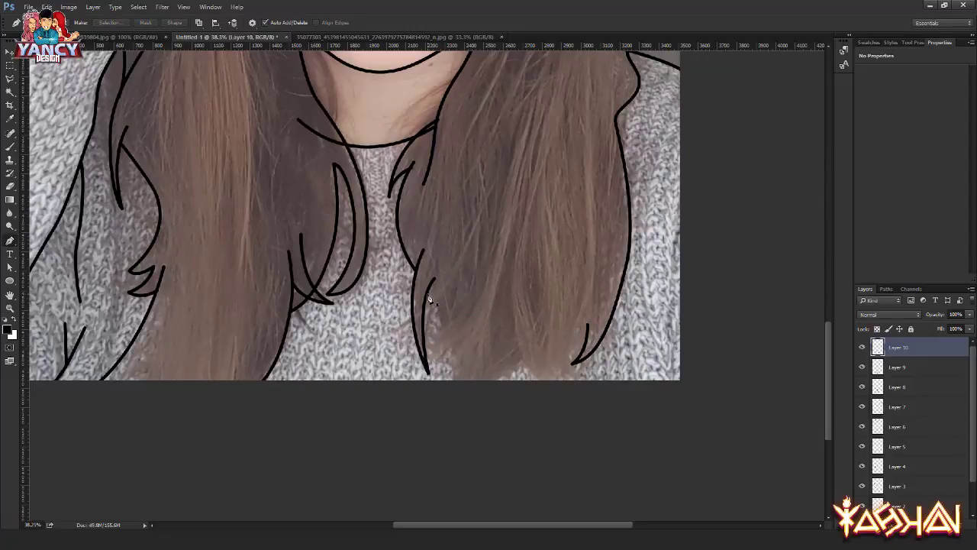
Step: Draw a short curved path along another strand and stroke it in black
{"action": "left_click_drag", "start_coordinate": [443, 324], "coordinate": [443, 345]}
{"action": "right_click", "coordinate": [422, 256]}
{"action": "left_click", "coordinate": [459, 314]}
{"action": "key", "text": "Return"}
Step: Trace a strand from its top down to the hair tip and stroke it in black
{"action": "scroll", "coordinate": [493, 213], "scroll_direction": "up", "scroll_amount": 3}
{"action": "scroll", "coordinate": [483, 290], "scroll_direction": "down", "scroll_amount": 3}
{"action": "scroll", "coordinate": [489, 290], "scroll_direction": "up", "scroll_amount": 1, "text": "alt"}
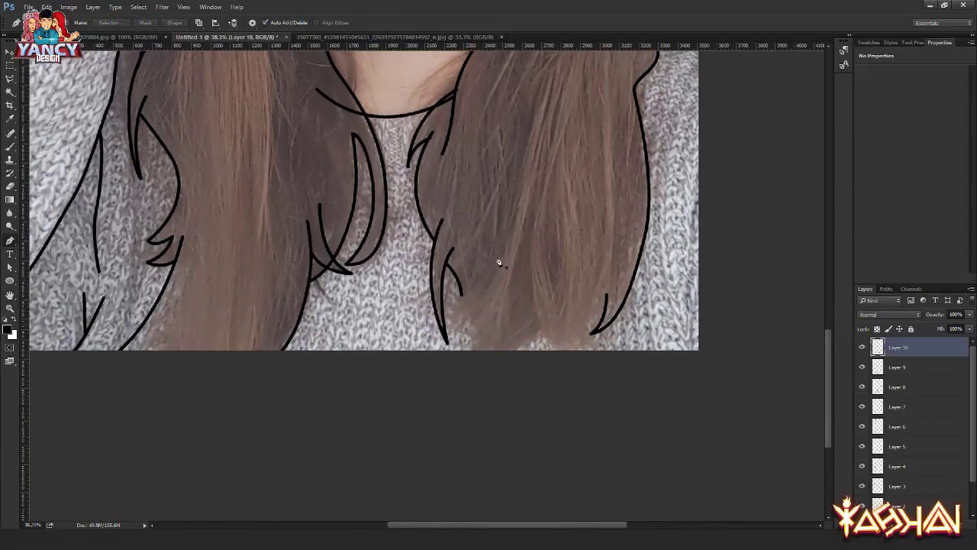
{"action": "left_click", "coordinate": [497, 253]}
{"action": "mouse_move", "coordinate": [449, 300]}
{"action": "left_mouse_down"}
{"action": "mouse_move", "coordinate": [424, 306]}
{"action": "mouse_move", "coordinate": [490, 324]}
{"action": "left_mouse_up"}
{"action": "left_click_drag", "start_coordinate": [472, 357], "coordinate": [470, 376]}
{"action": "left_click", "coordinate": [515, 359]}
{"action": "left_click", "coordinate": [522, 345]}
{"action": "right_click", "coordinate": [462, 241]}
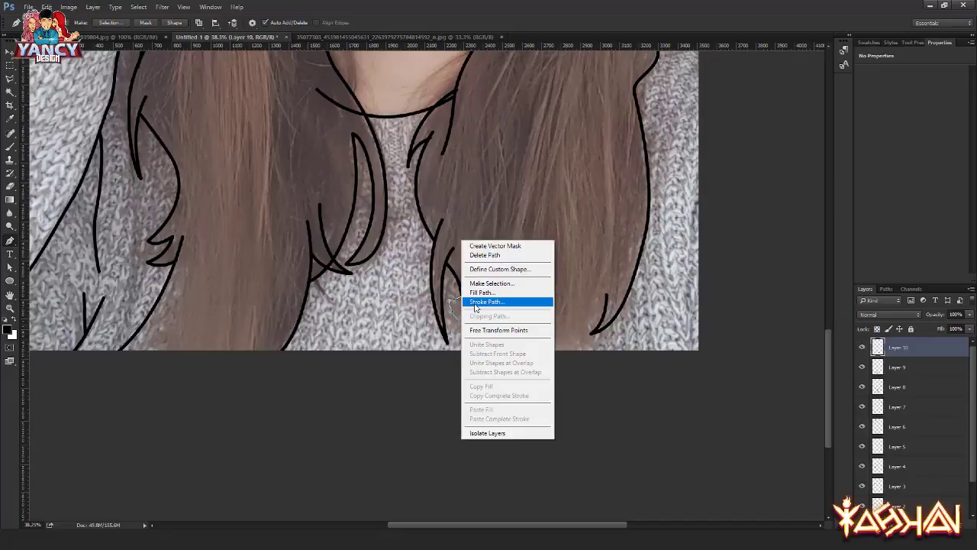
{"action": "left_click", "coordinate": [475, 298]}
{"action": "key", "text": "Return"}
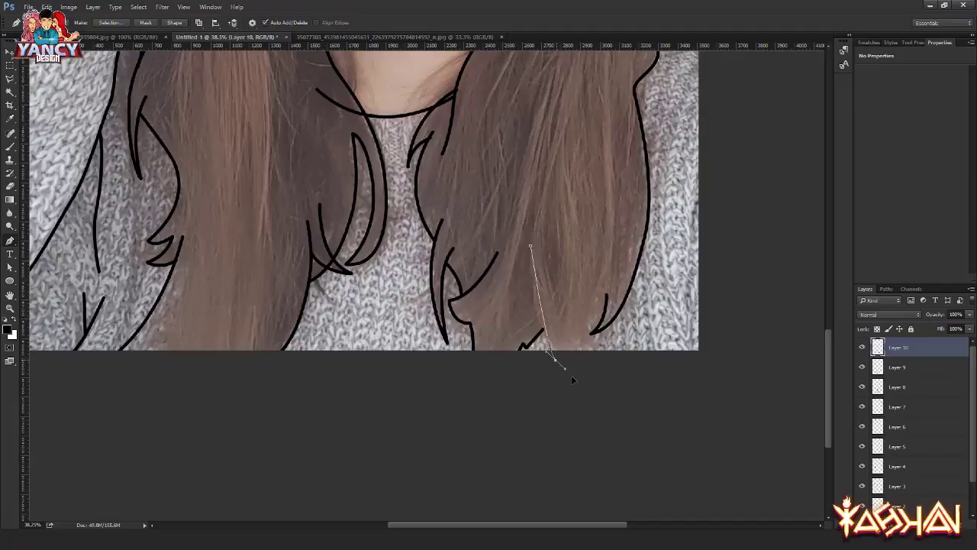
Step: Trace a right-side strand over the sweater and stroke it in black
{"action": "left_click_drag", "start_coordinate": [571, 378], "coordinate": [600, 350]}
{"action": "left_click_drag", "start_coordinate": [608, 245], "coordinate": [596, 310]}
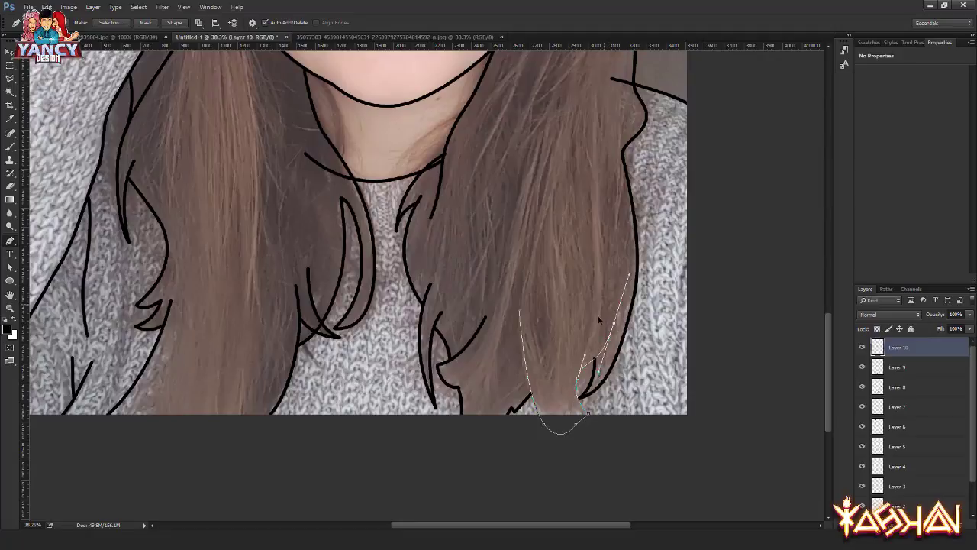
{"action": "left_click", "coordinate": [582, 387], "text": "alt"}
{"action": "left_click_drag", "start_coordinate": [589, 360], "coordinate": [594, 359]}
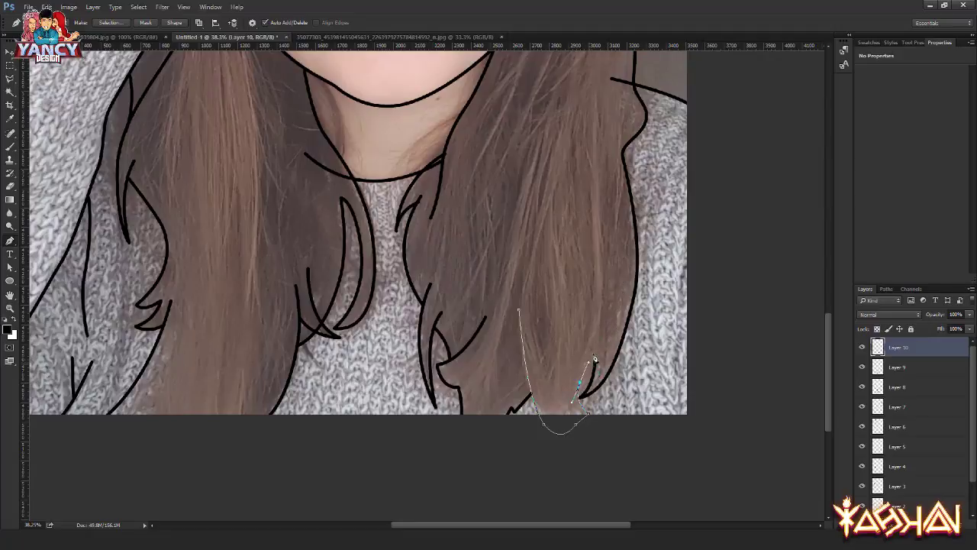
{"action": "right_click", "coordinate": [585, 207]}
{"action": "left_click", "coordinate": [603, 267]}
{"action": "key", "text": "Return"}
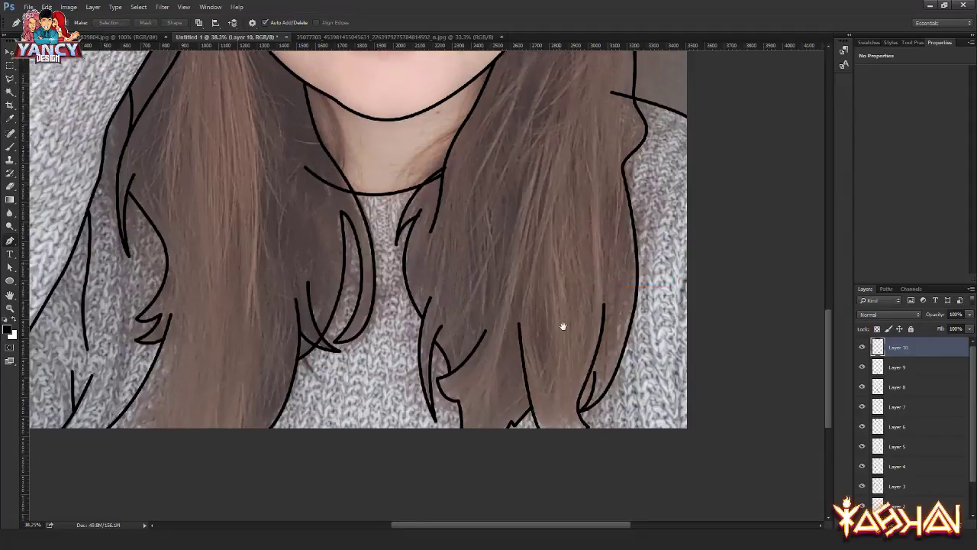
{"action": "scroll", "coordinate": [542, 275], "scroll_direction": "up", "scroll_amount": 5}
{"action": "scroll", "coordinate": [535, 252], "scroll_direction": "up", "scroll_amount": 3}
Step: Zoom up to the forehead and draw a zigzag path at the hair part
{"action": "scroll", "coordinate": [558, 275], "scroll_direction": "up", "scroll_amount": 3}
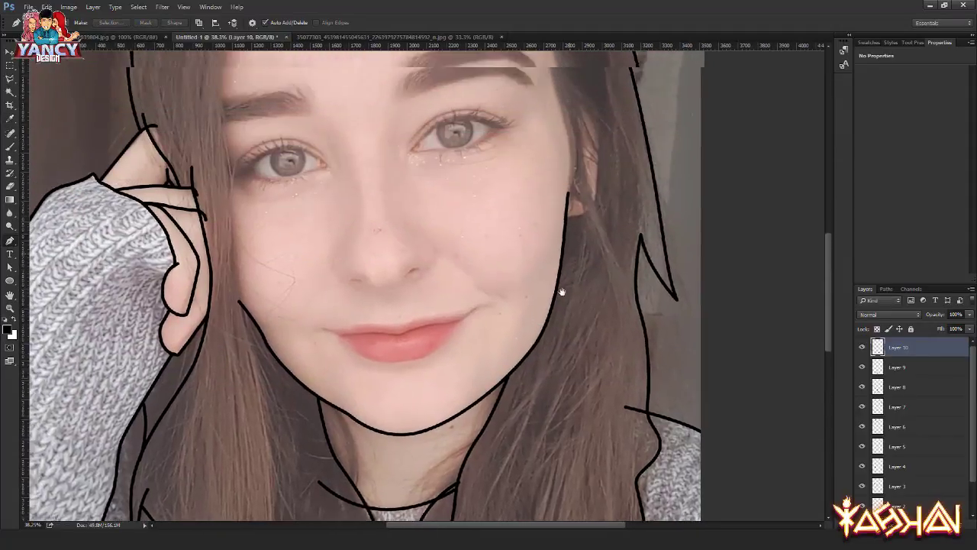
{"action": "scroll", "coordinate": [535, 222], "scroll_direction": "up", "scroll_amount": 3}
{"action": "scroll", "coordinate": [565, 321], "scroll_direction": "up", "scroll_amount": 2}
{"action": "scroll", "coordinate": [458, 252], "scroll_direction": "up", "scroll_amount": 1}
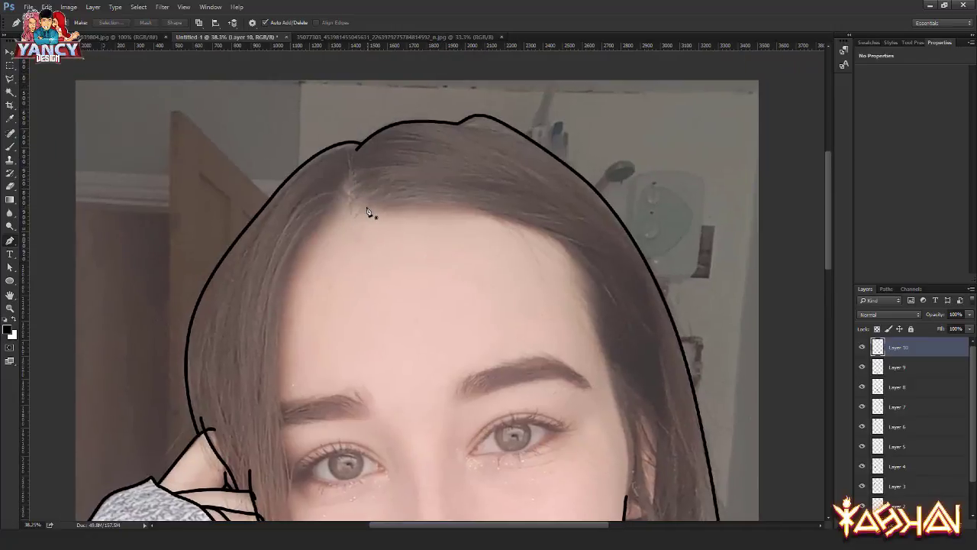
{"action": "scroll", "coordinate": [350, 183], "scroll_direction": "up", "scroll_amount": 1}
{"action": "scroll", "coordinate": [355, 229], "scroll_direction": "up", "scroll_amount": 1}
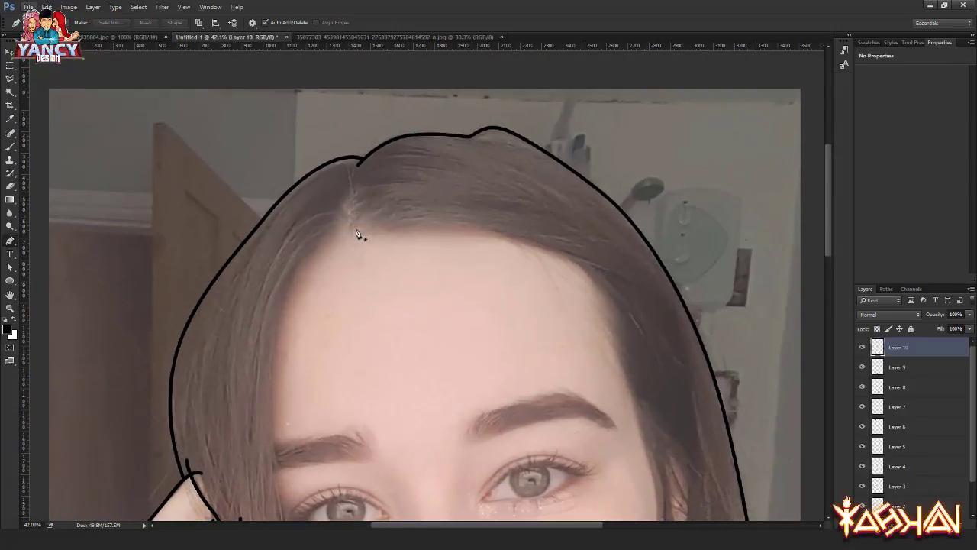
{"action": "left_click", "coordinate": [352, 189]}
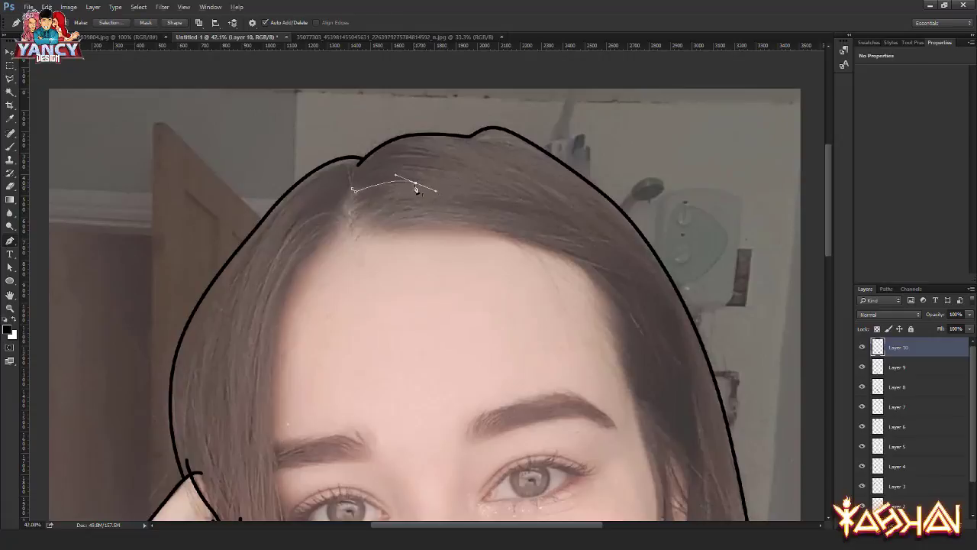
{"action": "left_click_drag", "start_coordinate": [352, 203], "coordinate": [334, 229]}
{"action": "left_click", "coordinate": [362, 204]}
{"action": "left_click_drag", "start_coordinate": [351, 228], "coordinate": [352, 244]}
{"action": "left_click_drag", "start_coordinate": [379, 219], "coordinate": [368, 222]}
Step: Extend the path across the forehead toward the temple and stroke it in black
{"action": "left_click_drag", "start_coordinate": [513, 230], "coordinate": [364, 165]}
{"action": "left_click_drag", "start_coordinate": [508, 249], "coordinate": [533, 297]}
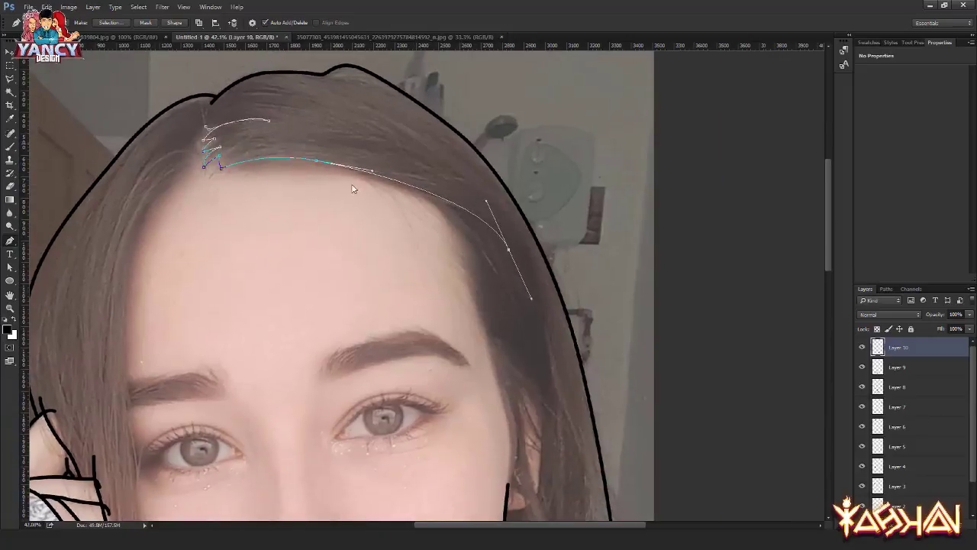
{"action": "right_click", "coordinate": [336, 144]}
{"action": "left_click", "coordinate": [374, 207]}
{"action": "key", "text": "Return"}
Step: Draw a curved path down the hair edge beside the temple
{"action": "left_click_drag", "start_coordinate": [366, 214], "coordinate": [308, 187]}
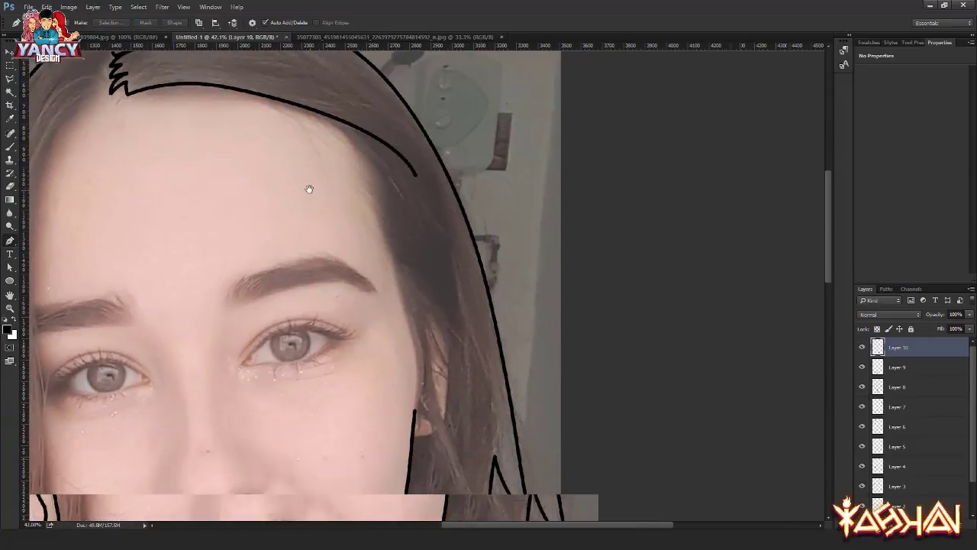
{"action": "left_click", "coordinate": [443, 211]}
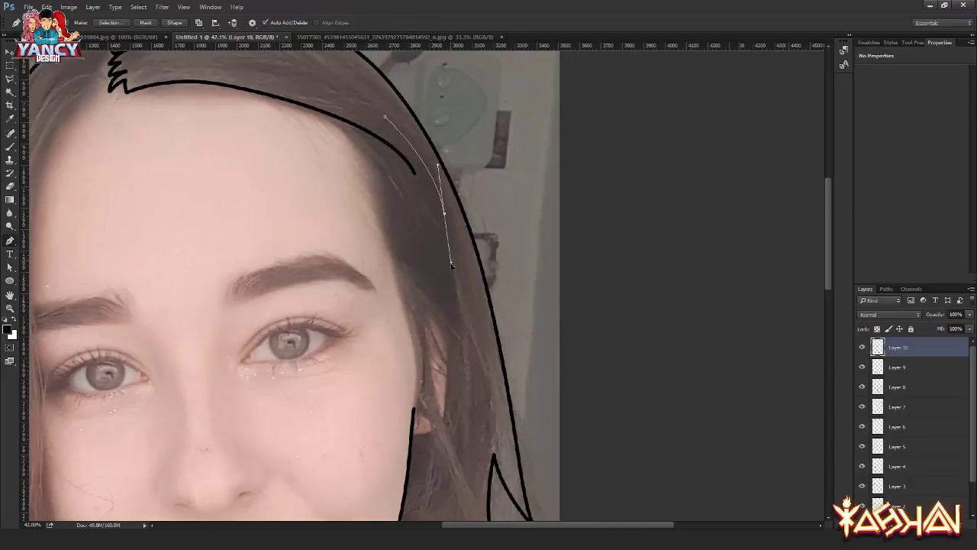
{"action": "left_click_drag", "start_coordinate": [451, 288], "coordinate": [415, 142]}
{"action": "left_click_drag", "start_coordinate": [433, 195], "coordinate": [451, 243]}
Step: Stroke the temple strand, then trace and stroke a strand curving down past the ear
{"action": "right_click", "coordinate": [375, 153]}
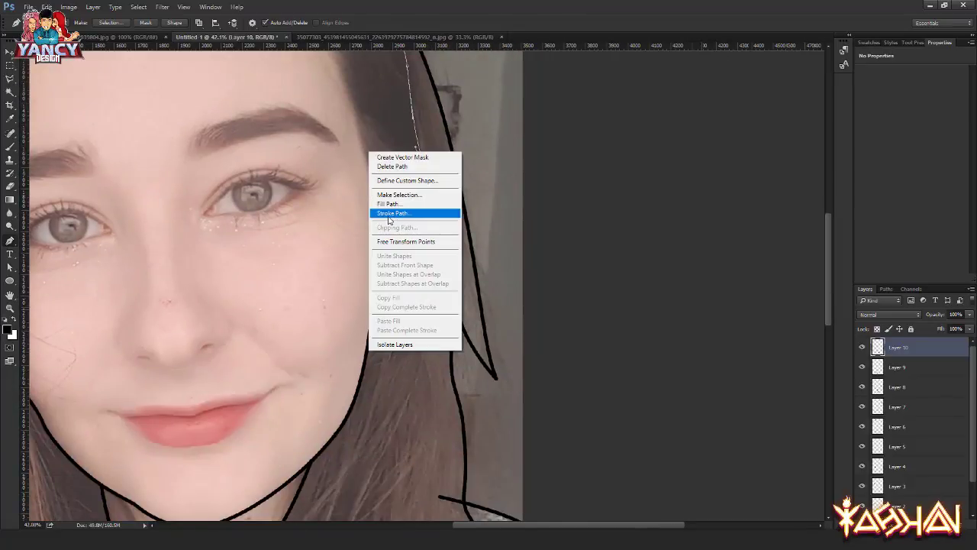
{"action": "left_click", "coordinate": [413, 212]}
{"action": "scroll", "coordinate": [342, 159], "scroll_direction": "up", "scroll_amount": 5}
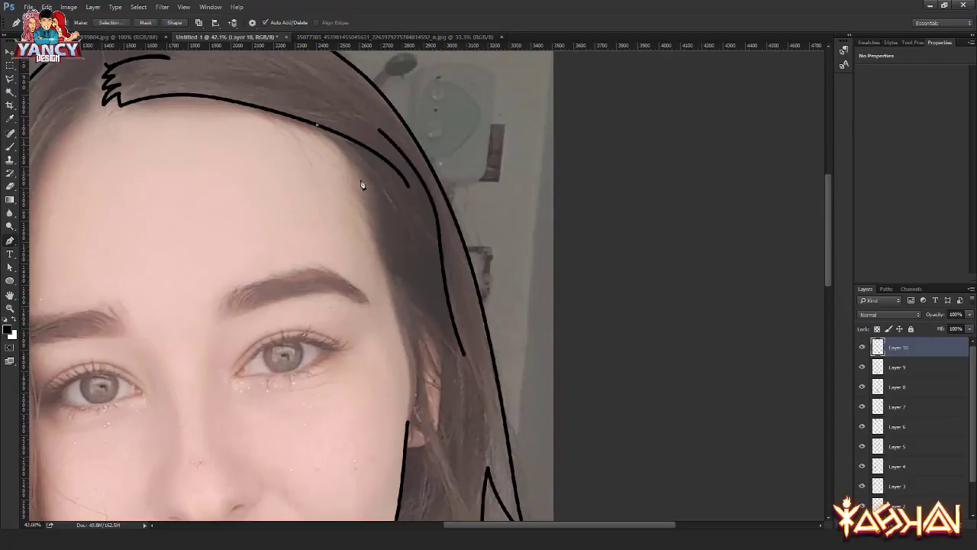
{"action": "left_click", "coordinate": [362, 187]}
{"action": "scroll", "coordinate": [357, 162], "scroll_direction": "down", "scroll_amount": 5}
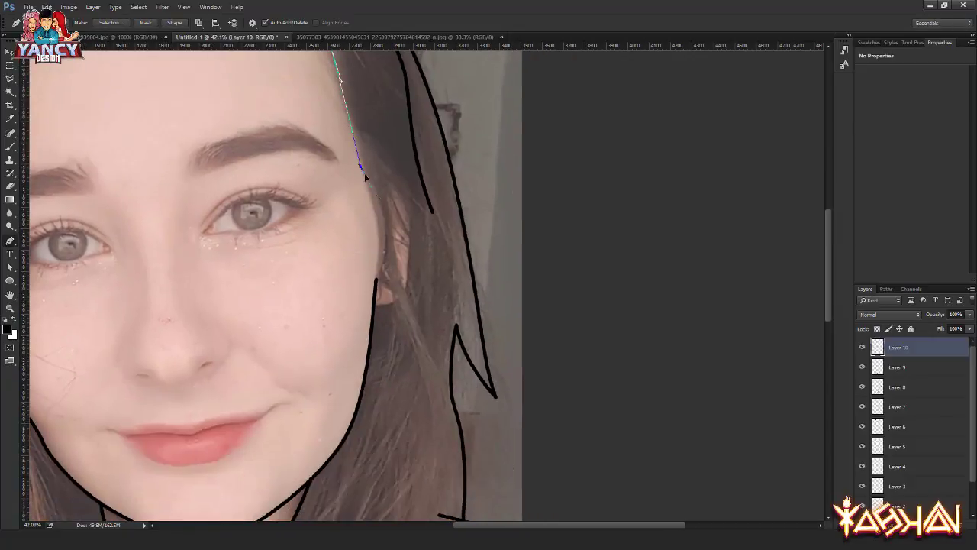
{"action": "scroll", "coordinate": [359, 160], "scroll_direction": "down", "scroll_amount": 4}
{"action": "left_click_drag", "start_coordinate": [375, 119], "coordinate": [371, 148]}
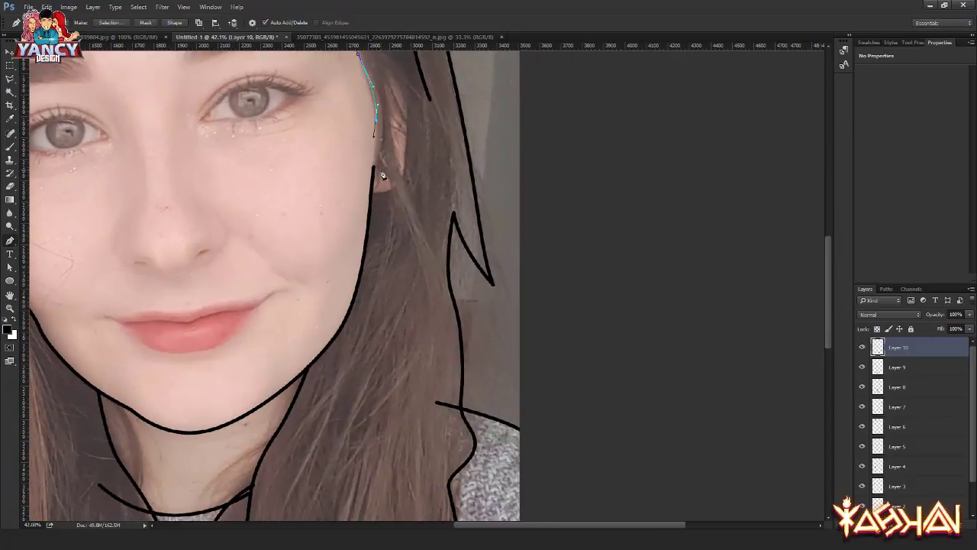
{"action": "left_click_drag", "start_coordinate": [391, 185], "coordinate": [382, 184]}
{"action": "left_click_drag", "start_coordinate": [430, 310], "coordinate": [429, 365]}
{"action": "right_click", "coordinate": [319, 181]}
{"action": "left_click", "coordinate": [351, 240]}
{"action": "key", "text": "Return"}
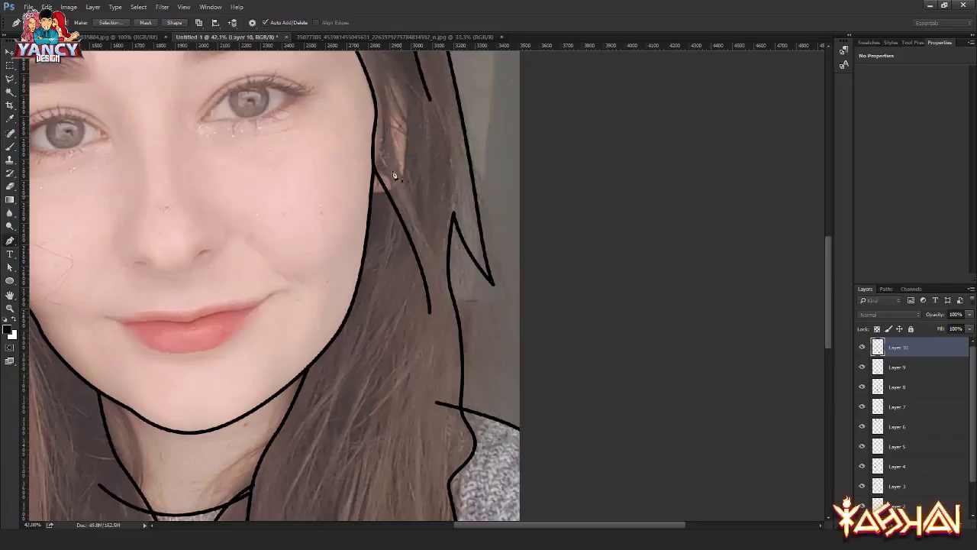
Step: Trace the strand beside the eye and stroke it in black
{"action": "left_click_drag", "start_coordinate": [390, 123], "coordinate": [396, 257]}
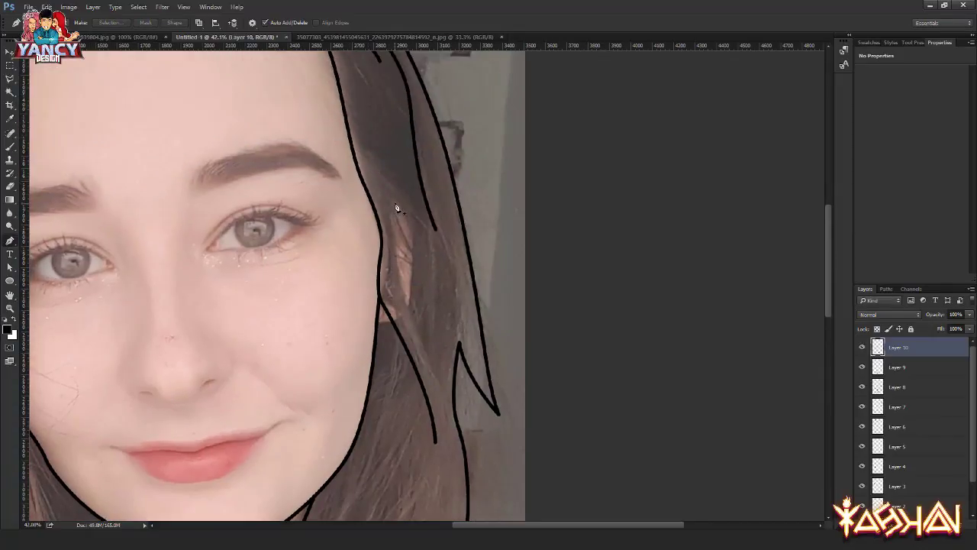
{"action": "mouse_move", "coordinate": [397, 208]}
{"action": "left_mouse_down"}
{"action": "mouse_move", "coordinate": [408, 295]}
{"action": "mouse_move", "coordinate": [398, 213]}
{"action": "left_mouse_up"}
{"action": "left_click", "coordinate": [382, 178]}
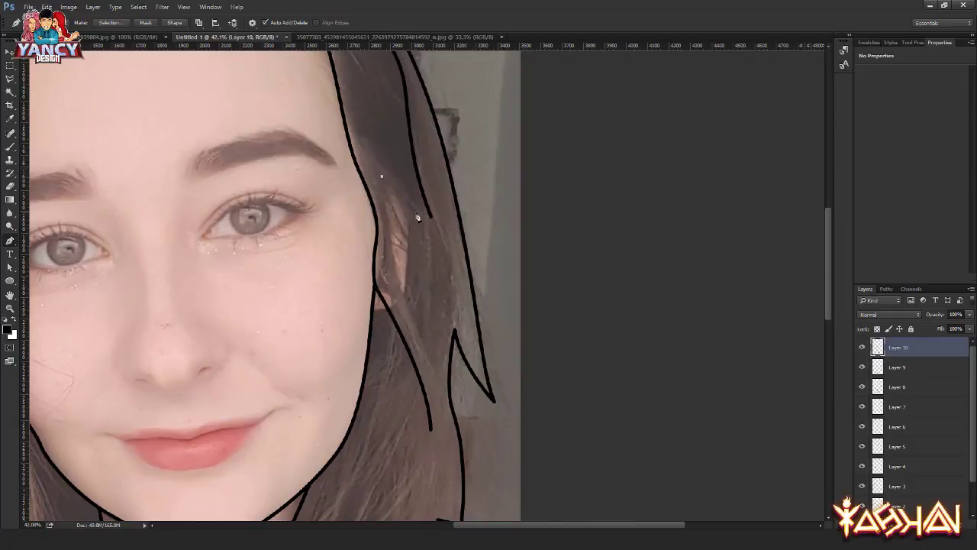
{"action": "left_click", "coordinate": [429, 270]}
{"action": "left_click_drag", "start_coordinate": [378, 171], "coordinate": [417, 260]}
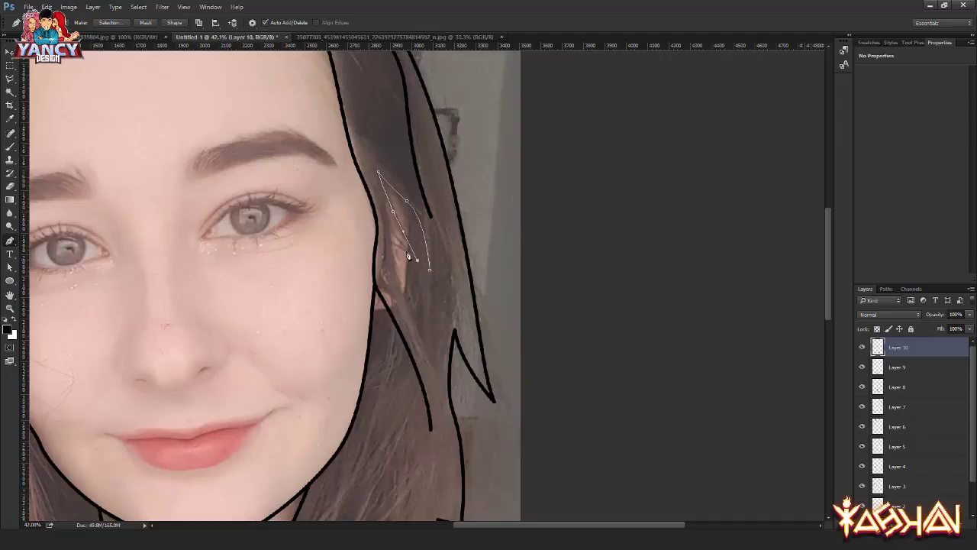
{"action": "right_click", "coordinate": [380, 206]}
{"action": "left_click", "coordinate": [405, 267]}
{"action": "key", "text": "Return"}
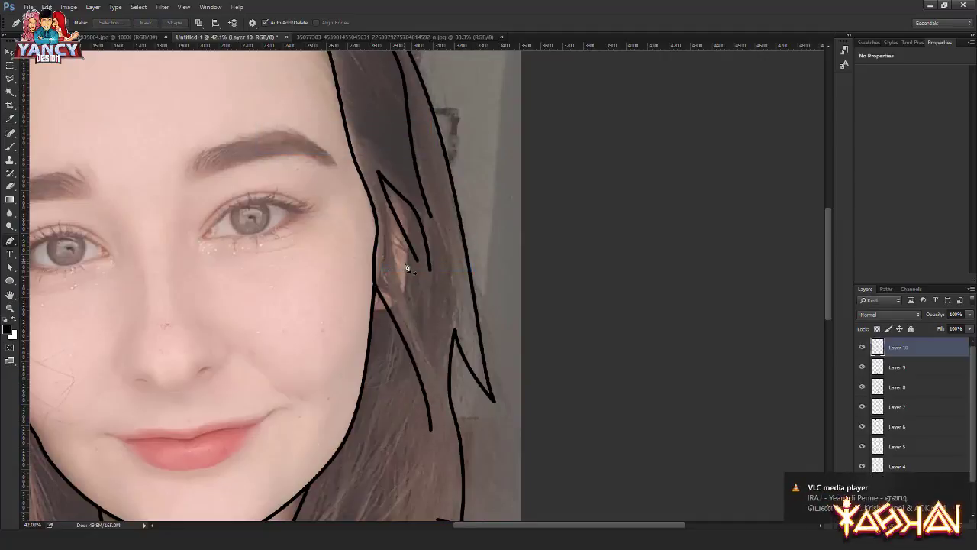
Step: Draw another path down the strand by the ear and stroke it with the brush
{"action": "left_click", "coordinate": [412, 263]}
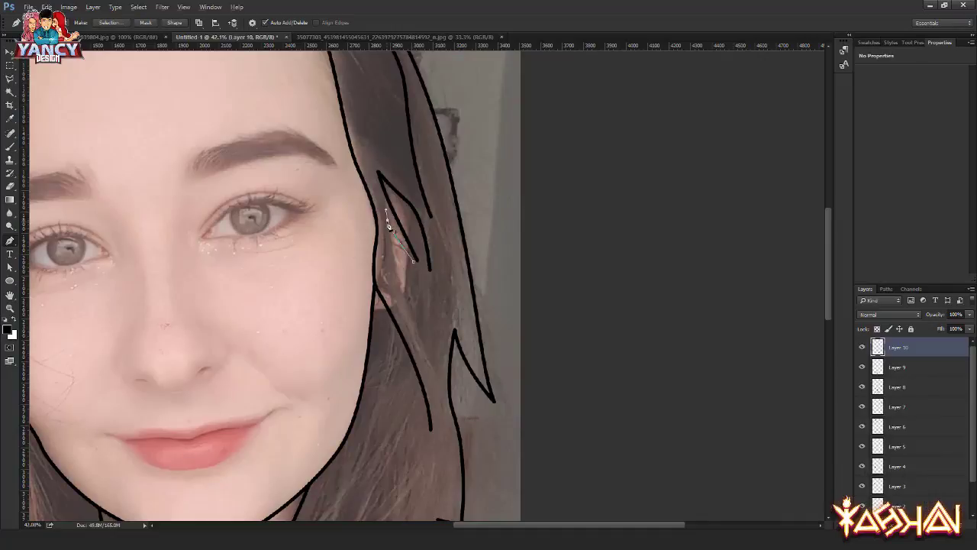
{"action": "left_click", "coordinate": [402, 289]}
{"action": "right_click", "coordinate": [414, 328]}
{"action": "left_click", "coordinate": [391, 313]}
Step: On new Layer 11, trace the strand by the ear toward the cheek and brush-stroke it
{"action": "key", "text": "Return"}
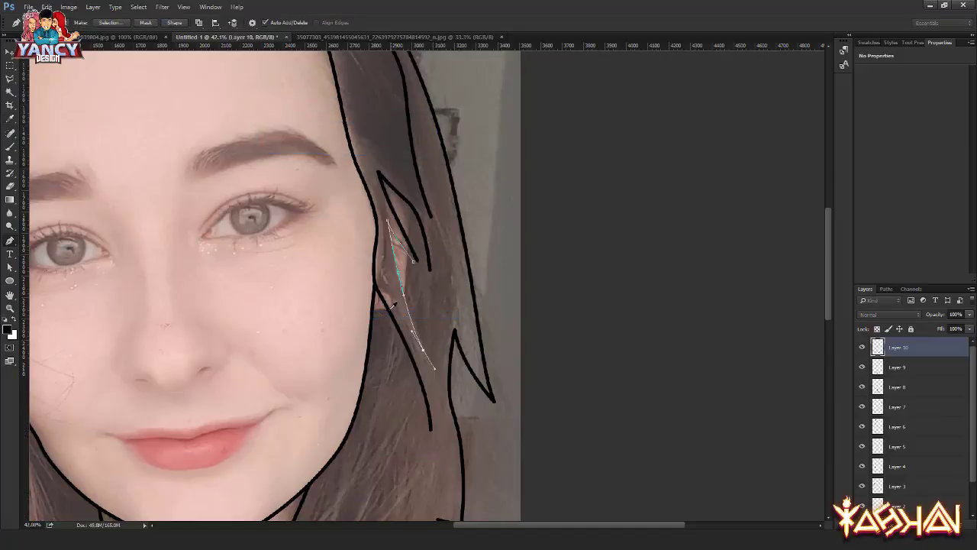
{"action": "key", "text": "Return"}
{"action": "key", "text": "ctrl+shift+alt+n"}
{"action": "left_click", "coordinate": [397, 177]}
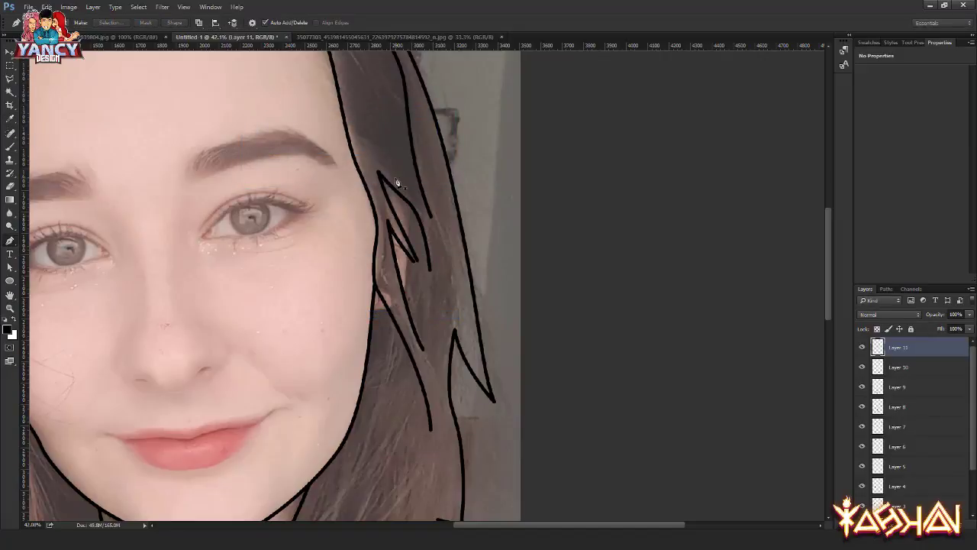
{"action": "left_click", "coordinate": [408, 211]}
{"action": "left_click", "coordinate": [406, 278]}
{"action": "left_click_drag", "start_coordinate": [373, 311], "coordinate": [345, 312]}
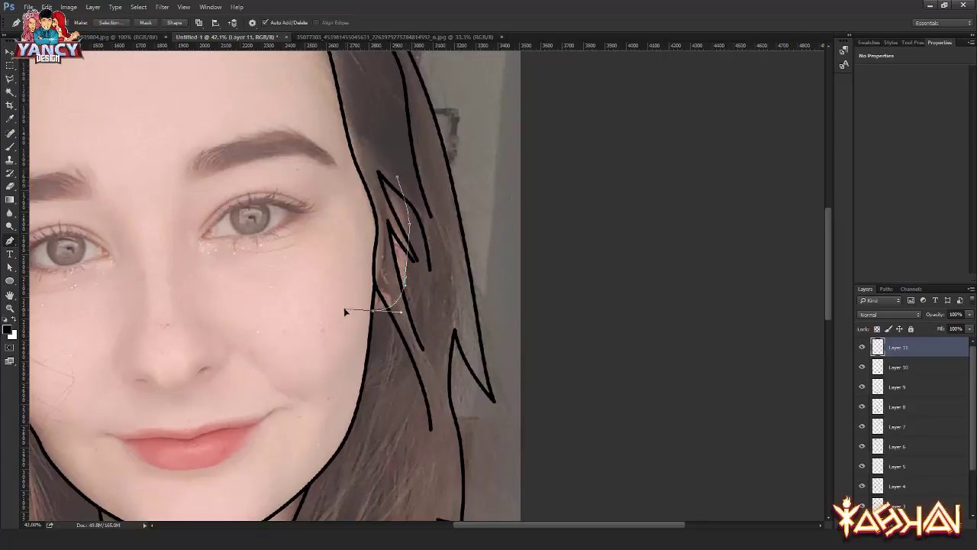
{"action": "right_click", "coordinate": [405, 246]}
{"action": "left_click", "coordinate": [415, 303]}
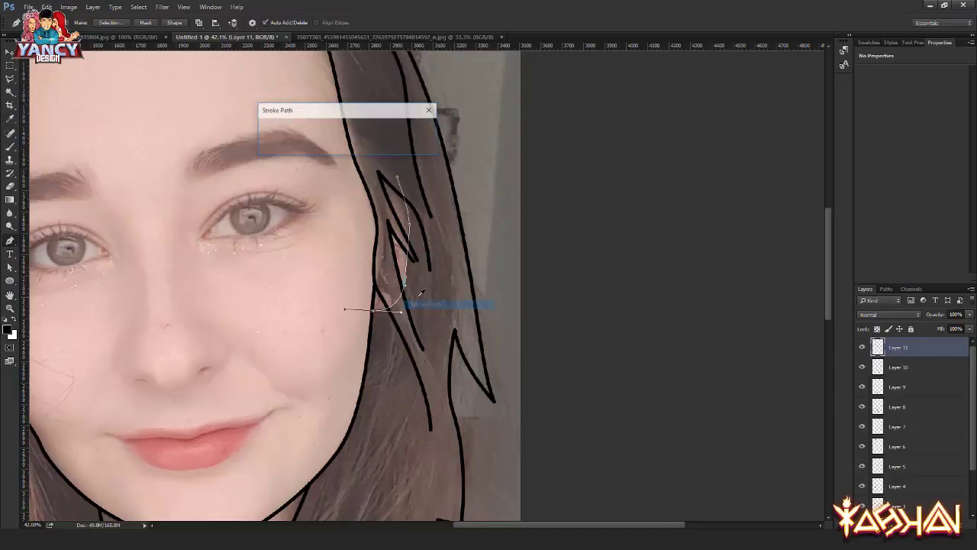
{"action": "key", "text": "Return"}
Step: Erase the overlapping strand ends with the Eraser and view the whole face
{"action": "key", "text": "e"}
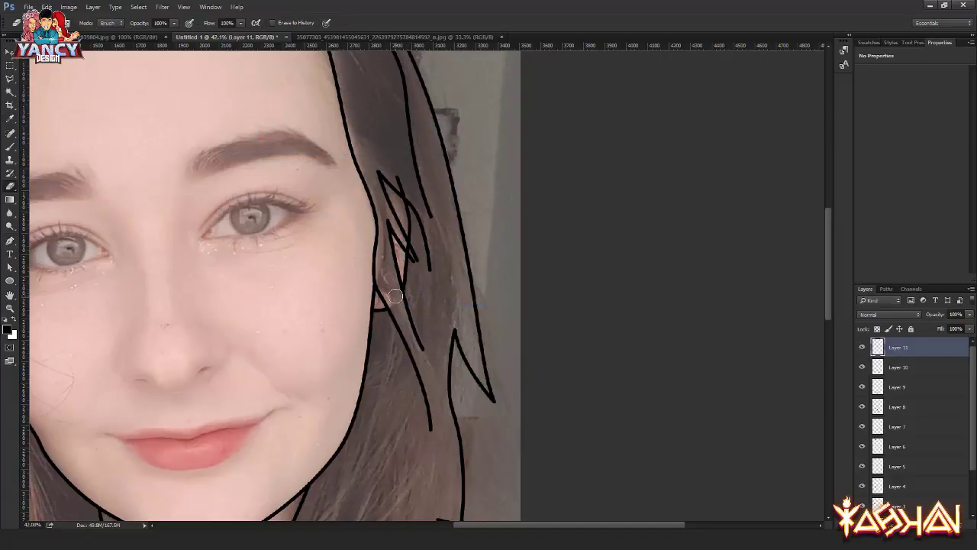
{"action": "key", "text": "p"}
{"action": "key", "text": "e"}
{"action": "scroll", "coordinate": [397, 166], "scroll_direction": "down", "scroll_amount": 3}
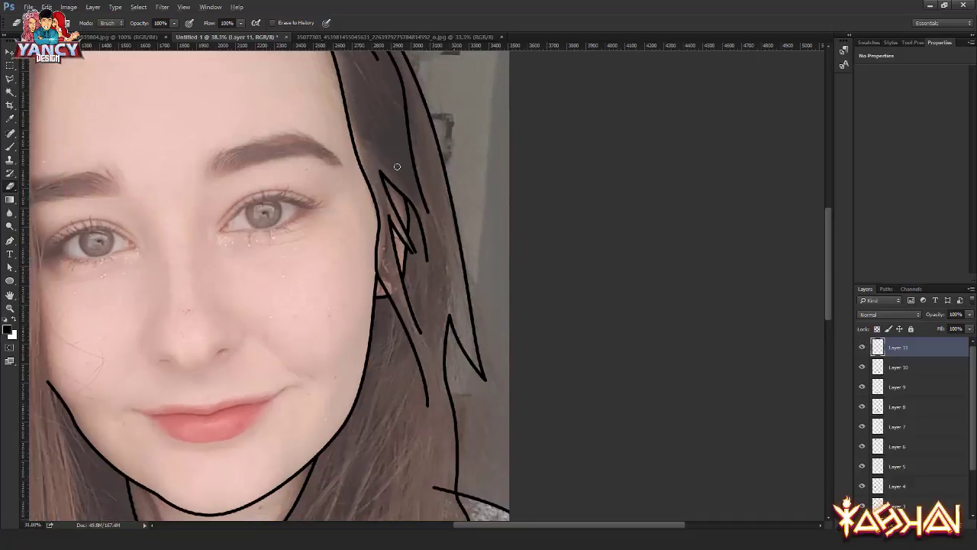
{"action": "scroll", "coordinate": [397, 167], "scroll_direction": "down", "scroll_amount": 3}
{"action": "left_click_drag", "start_coordinate": [329, 183], "coordinate": [406, 196]}
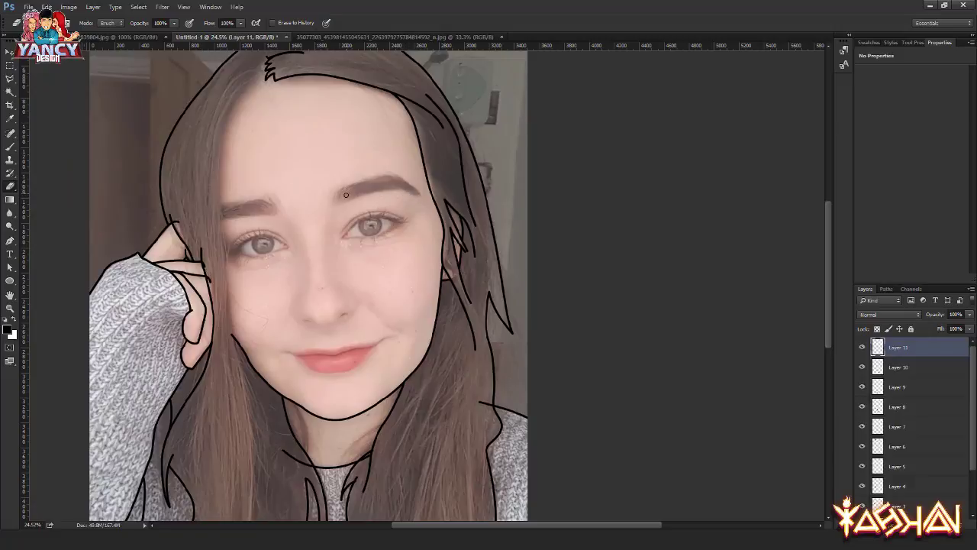
Step: Add a new layer and start a pen path at the hair parting
{"action": "key", "text": "ctrl+shift+n"}
{"action": "key", "text": "Return"}
{"action": "key", "text": "p"}
{"action": "left_click_drag", "start_coordinate": [283, 170], "coordinate": [335, 307]}
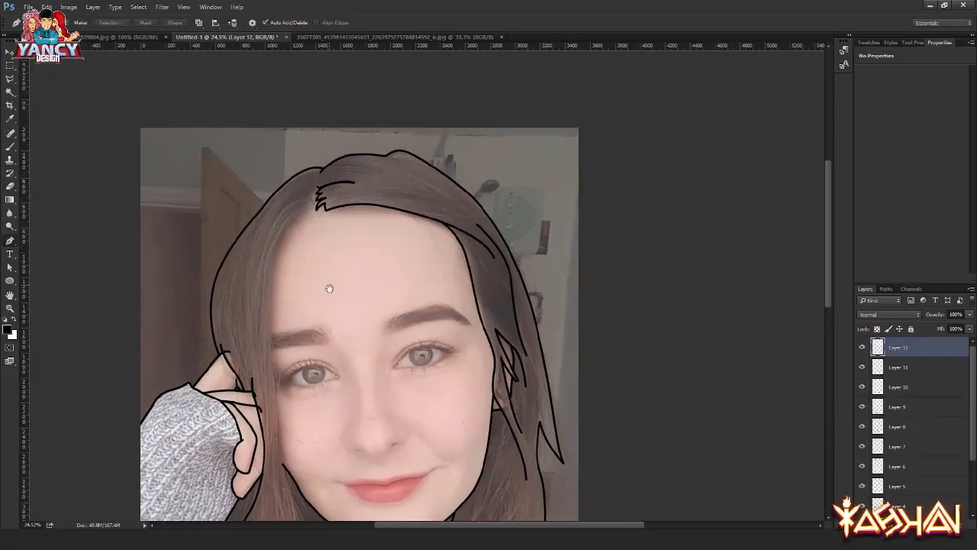
{"action": "scroll", "coordinate": [304, 214], "scroll_direction": "up", "scroll_amount": 1}
{"action": "scroll", "coordinate": [313, 205], "scroll_direction": "up", "scroll_amount": 1}
{"action": "scroll", "coordinate": [324, 194], "scroll_direction": "up", "scroll_amount": 1}
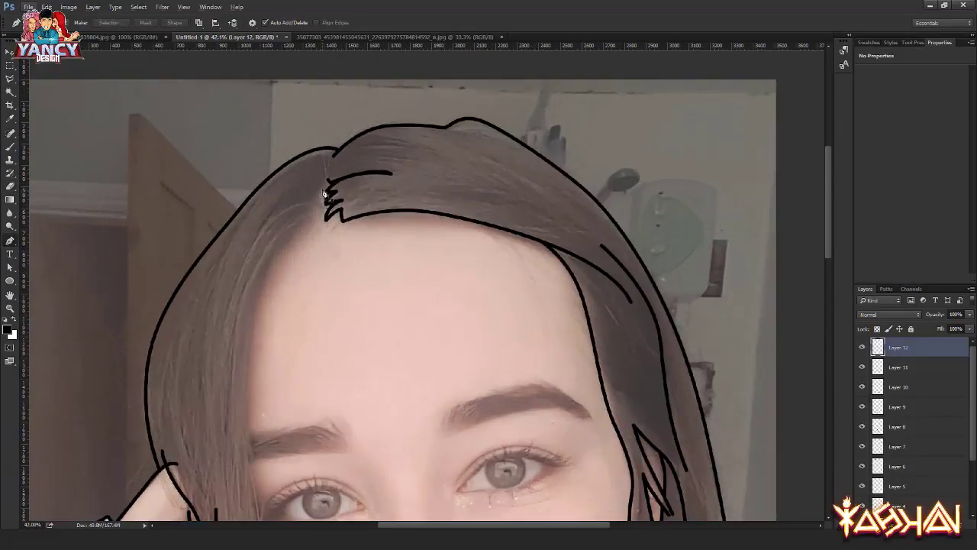
{"action": "left_click", "coordinate": [330, 179]}
Step: Extend the path down the left side of the face, curving it to the hair ends
{"action": "scroll", "coordinate": [302, 264], "scroll_direction": "down", "scroll_amount": 3}
{"action": "scroll", "coordinate": [329, 229], "scroll_direction": "left", "scroll_amount": 3}
{"action": "left_click", "coordinate": [323, 279]}
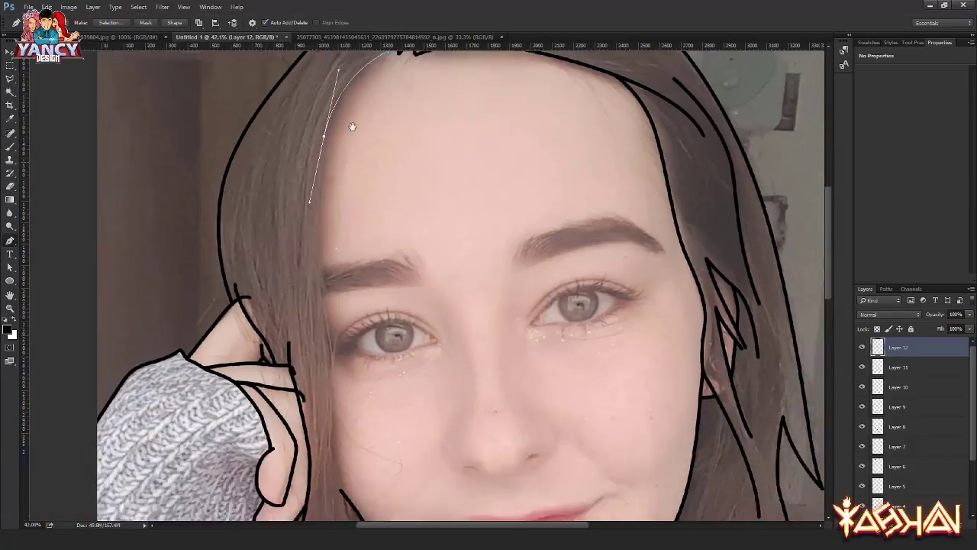
{"action": "scroll", "coordinate": [325, 275], "scroll_direction": "down", "scroll_amount": 7}
{"action": "left_click_drag", "start_coordinate": [340, 204], "coordinate": [343, 241]}
{"action": "scroll", "coordinate": [328, 198], "scroll_direction": "down", "scroll_amount": 7}
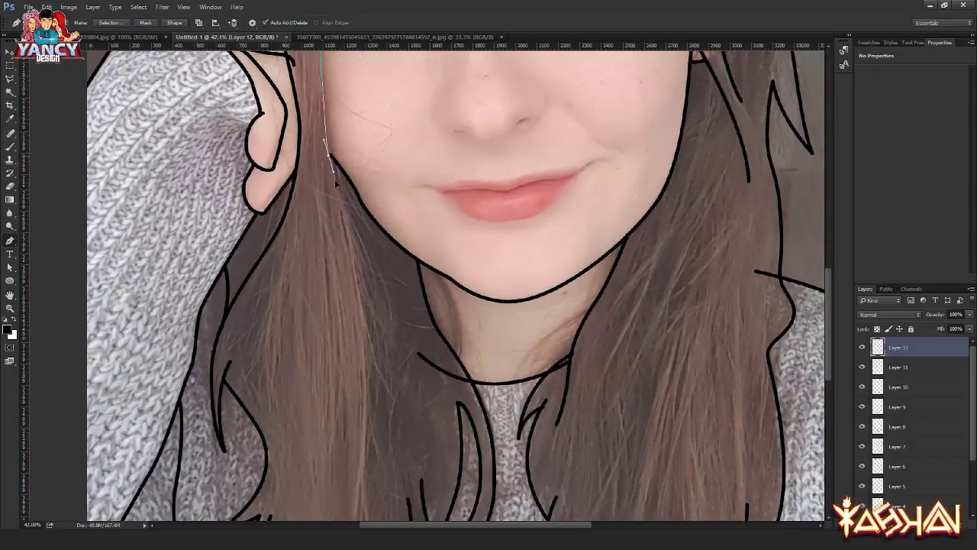
{"action": "scroll", "coordinate": [338, 197], "scroll_direction": "down", "scroll_amount": 5}
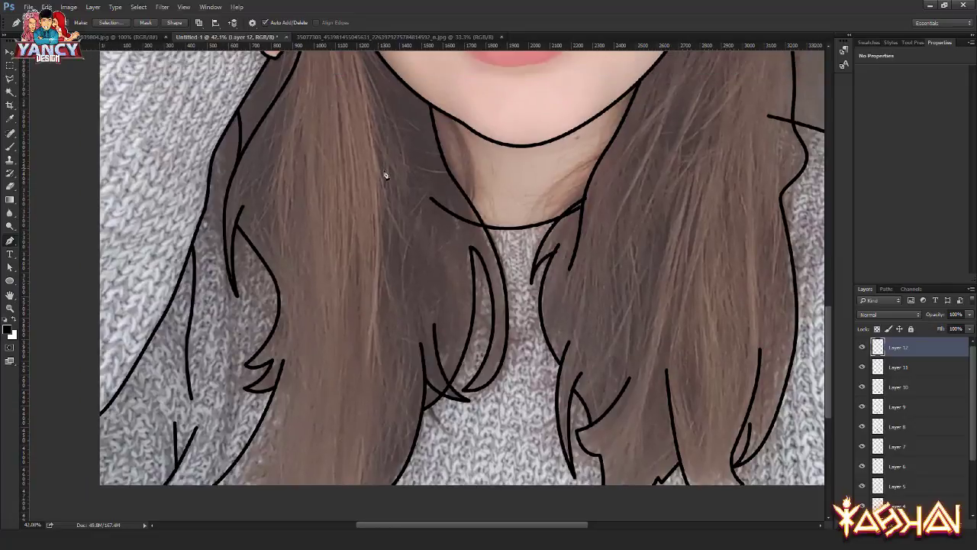
{"action": "scroll", "coordinate": [385, 191], "scroll_direction": "down", "scroll_amount": 2}
{"action": "scroll", "coordinate": [373, 319], "scroll_direction": "down", "scroll_amount": 2}
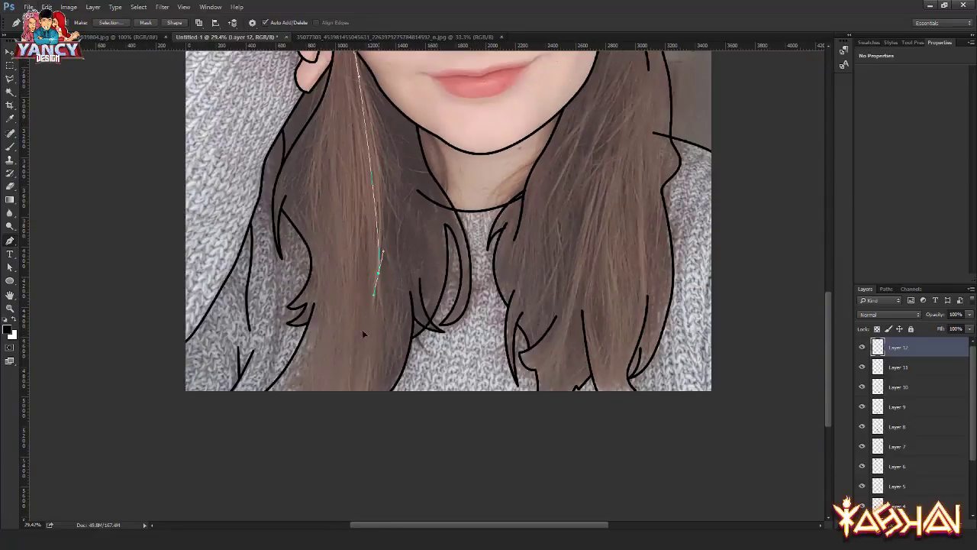
{"action": "left_click_drag", "start_coordinate": [396, 180], "coordinate": [389, 198]}
Step: Stroke the path black with the brush and check the new strand line
{"action": "right_click", "coordinate": [355, 210]}
{"action": "left_click", "coordinate": [376, 272]}
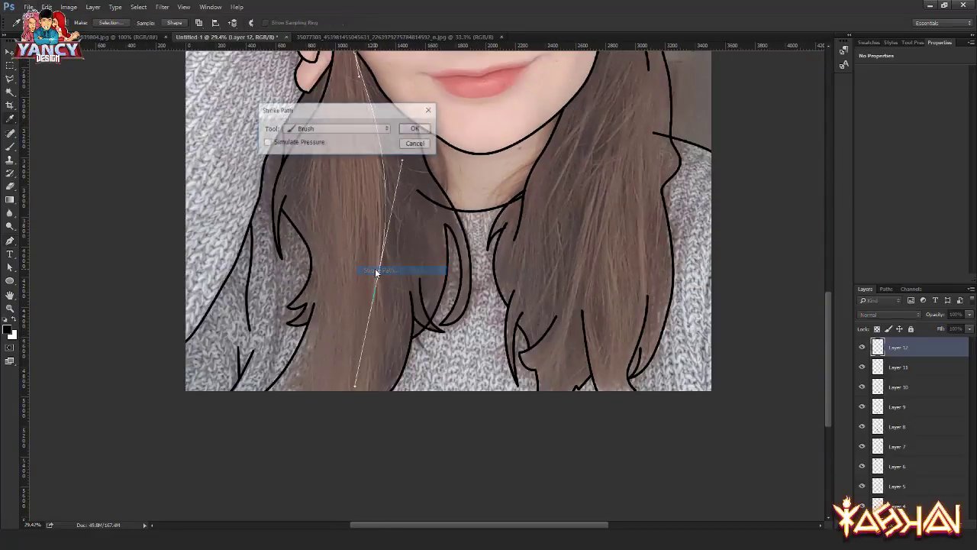
{"action": "key", "text": "Return"}
{"action": "left_click_drag", "start_coordinate": [399, 183], "coordinate": [412, 321]}
{"action": "left_click_drag", "start_coordinate": [382, 202], "coordinate": [391, 313]}
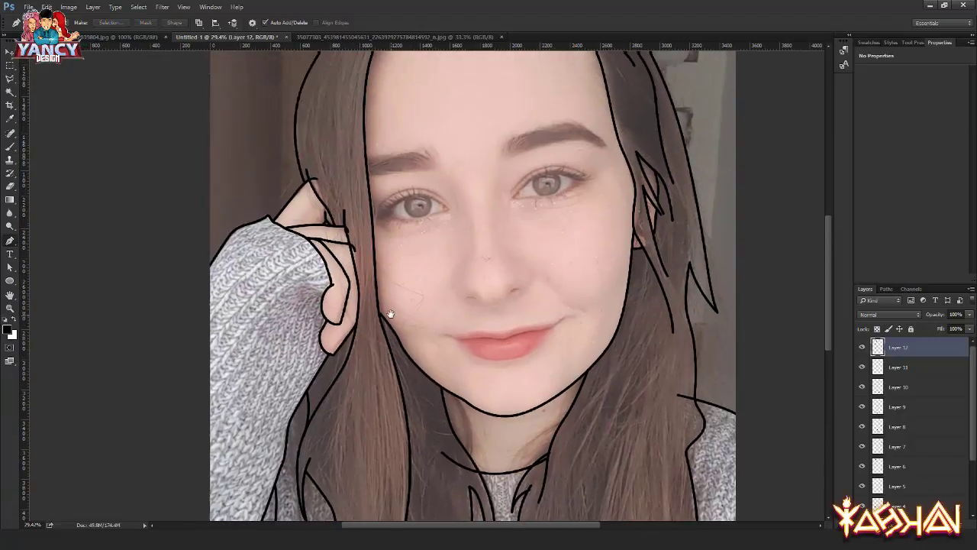
{"action": "left_click_drag", "start_coordinate": [391, 212], "coordinate": [402, 261]}
{"action": "mouse_move", "coordinate": [458, 218]}
{"action": "left_mouse_down"}
{"action": "mouse_move", "coordinate": [452, 315]}
{"action": "mouse_move", "coordinate": [443, 192]}
{"action": "left_mouse_up"}
{"action": "left_click_drag", "start_coordinate": [443, 277], "coordinate": [439, 205]}
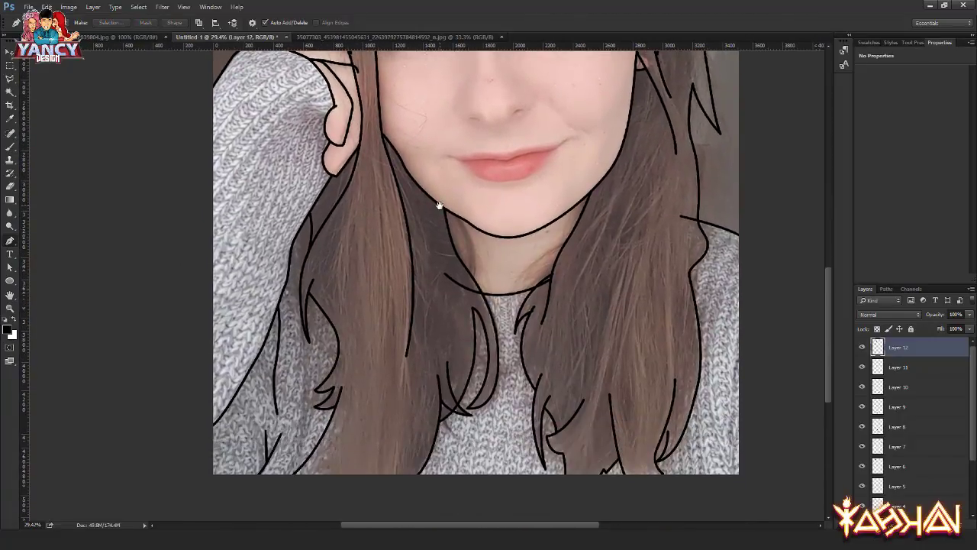
{"action": "scroll", "coordinate": [468, 278], "scroll_direction": "up", "scroll_amount": 3}
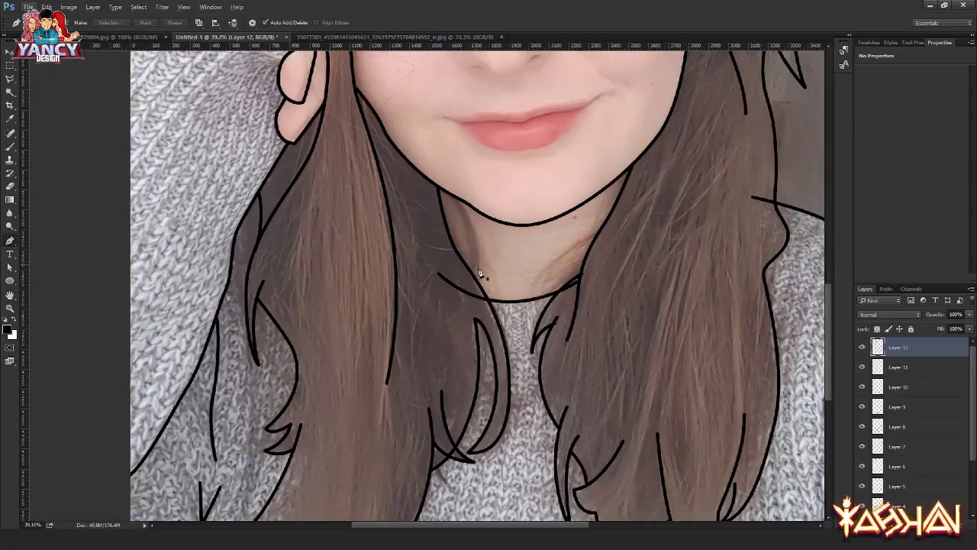
Step: On Layer 5, erase the neckline where it overlaps the hair lines
{"action": "key", "text": "v"}
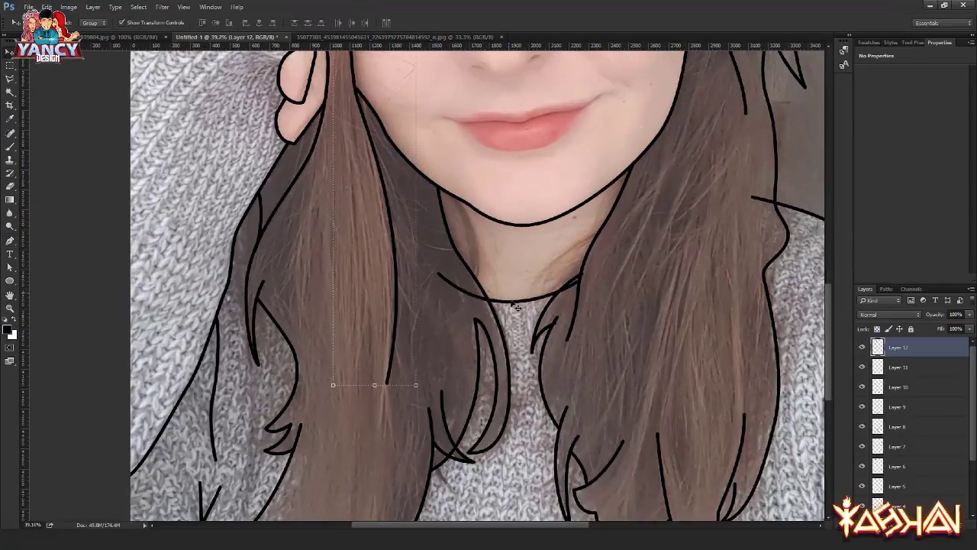
{"action": "left_click", "coordinate": [516, 307], "text": "ctrl"}
{"action": "key", "text": "e"}
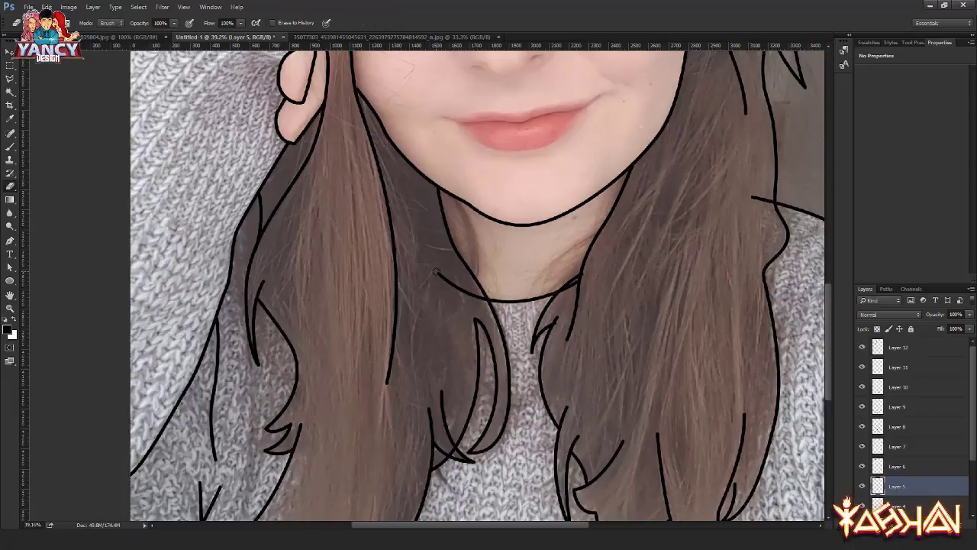
{"action": "key", "text": "bracketright"}
{"action": "key", "text": "bracketright"}
{"action": "key", "text": "bracketright"}
{"action": "mouse_move", "coordinate": [436, 273]}
{"action": "left_mouse_down"}
{"action": "mouse_move", "coordinate": [461, 295]}
{"action": "mouse_move", "coordinate": [449, 301]}
{"action": "left_mouse_up"}
{"action": "left_click_drag", "start_coordinate": [585, 300], "coordinate": [573, 291]}
{"action": "mouse_move", "coordinate": [709, 231]}
{"action": "left_mouse_down"}
{"action": "mouse_move", "coordinate": [525, 257]}
{"action": "mouse_move", "coordinate": [671, 195]}
{"action": "left_mouse_up"}
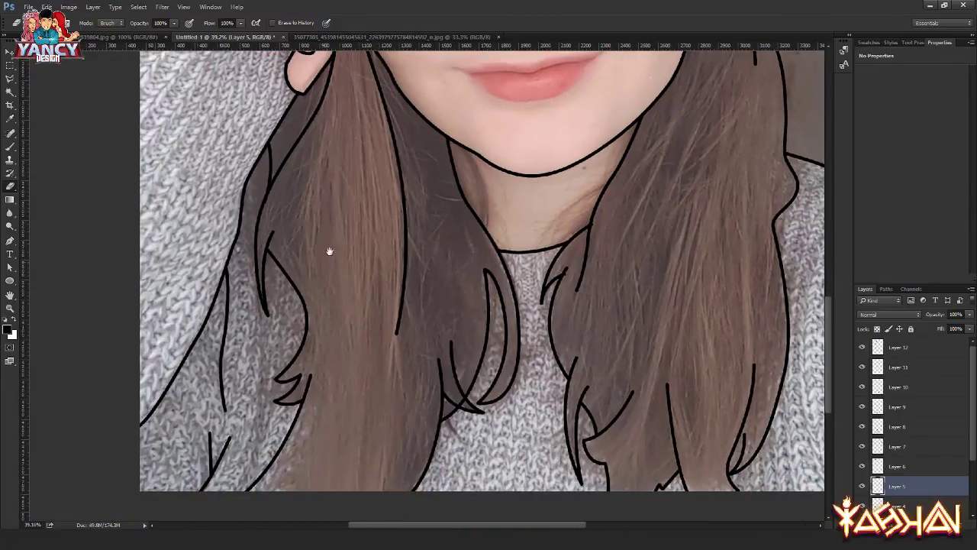
{"action": "left_click_drag", "start_coordinate": [327, 253], "coordinate": [381, 398]}
Step: Select Layer 3, then Layer 2, with the Eraser ready to clean their line ends
{"action": "key", "text": "v"}
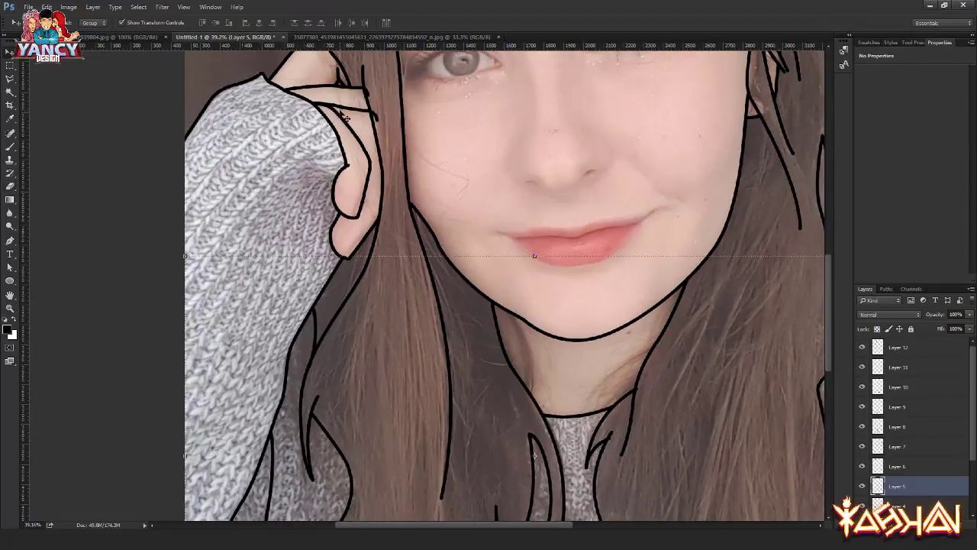
{"action": "left_click", "coordinate": [345, 114]}
{"action": "key", "text": "e"}
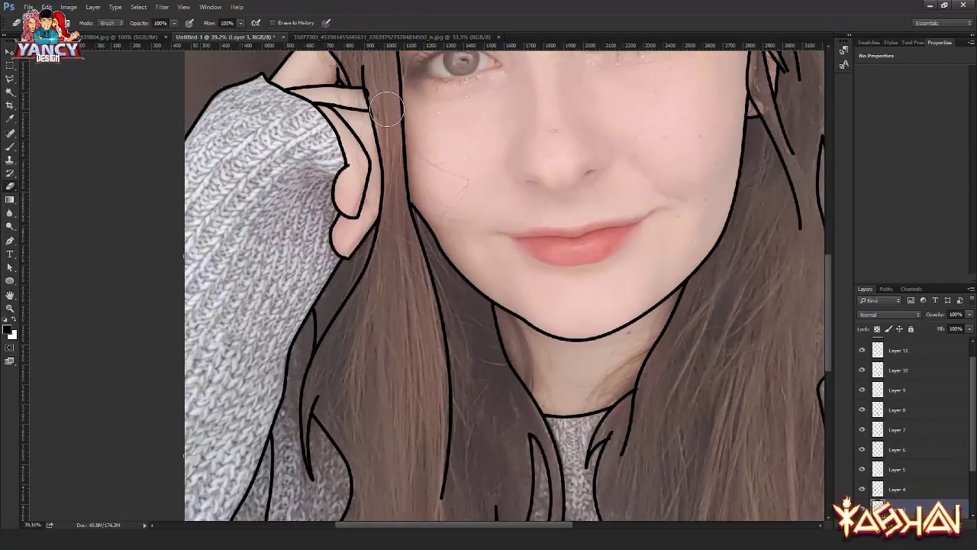
{"action": "left_click_drag", "start_coordinate": [393, 204], "coordinate": [407, 327]}
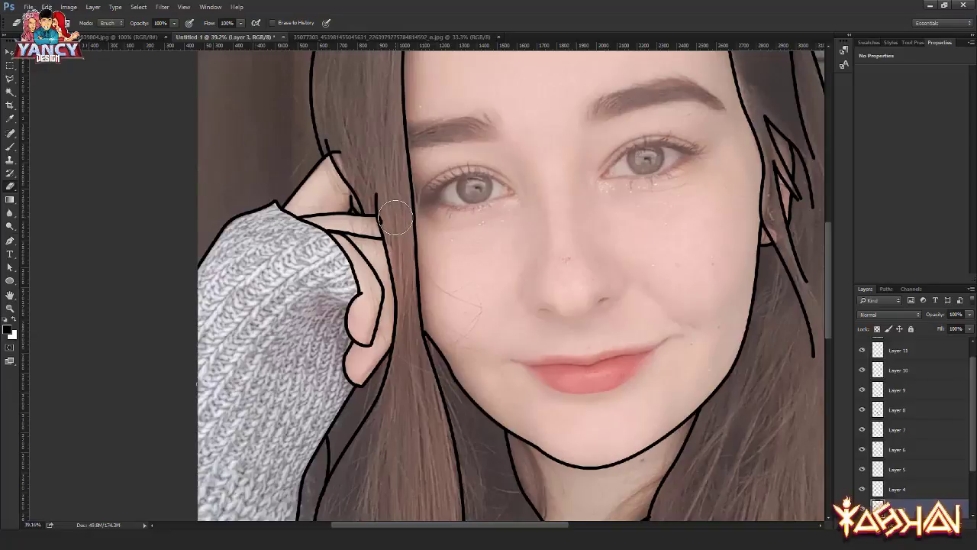
{"action": "key", "text": "v"}
{"action": "left_click", "coordinate": [362, 217]}
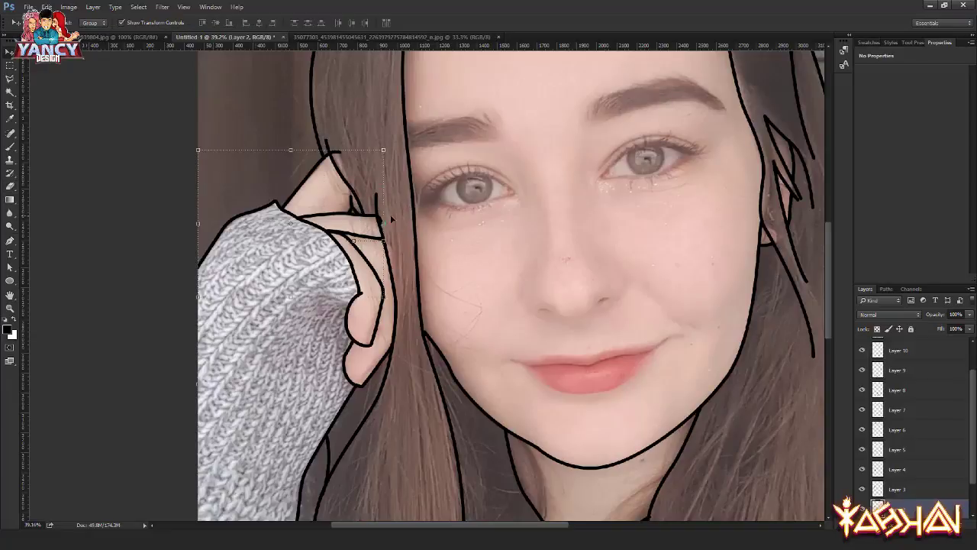
{"action": "key", "text": "e"}
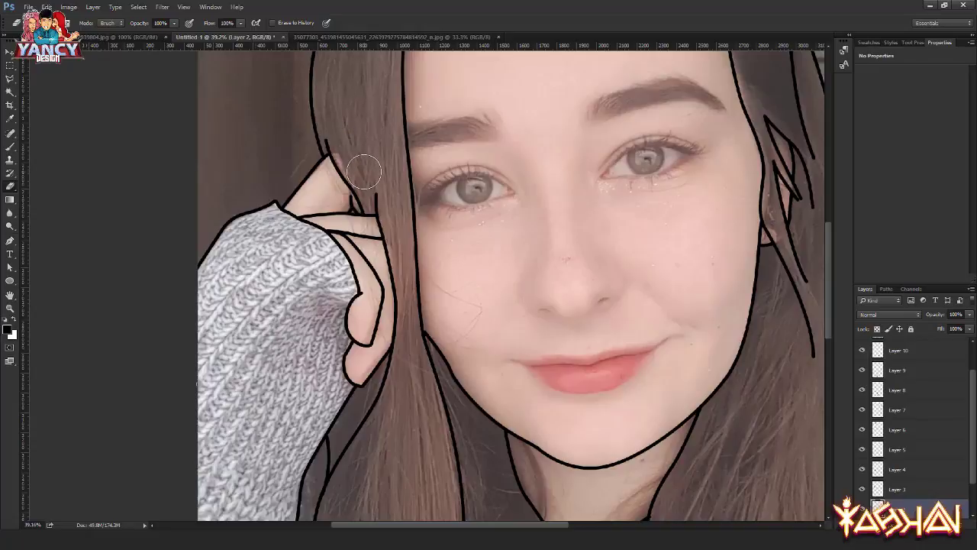
{"action": "left_click", "coordinate": [10, 51]}
Step: Select the lower hair line's Layer 8 with the Eraser to clean its crossing ends
{"action": "left_click_drag", "start_coordinate": [127, 263], "coordinate": [165, 215]}
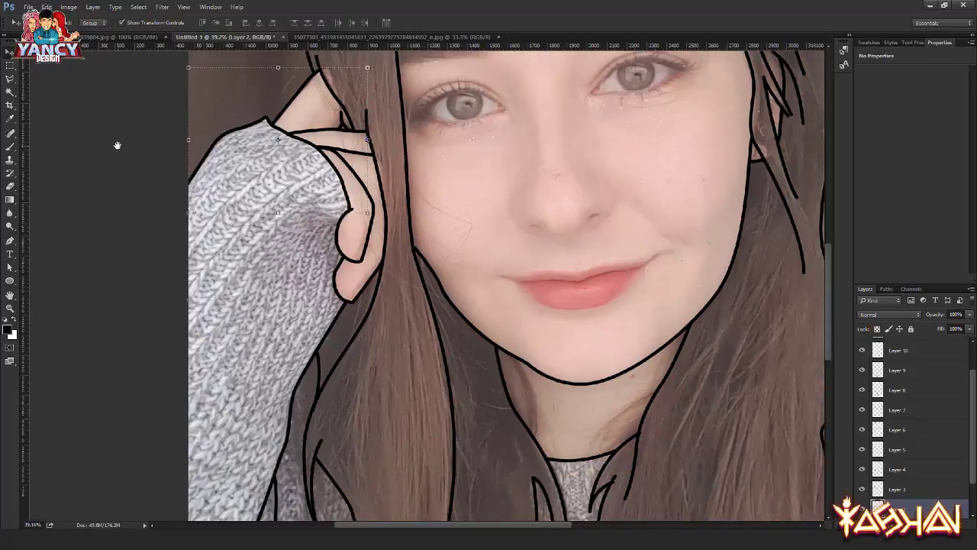
{"action": "scroll", "coordinate": [165, 215], "scroll_direction": "down", "scroll_amount": 3}
{"action": "scroll", "coordinate": [232, 220], "scroll_direction": "down", "scroll_amount": 3}
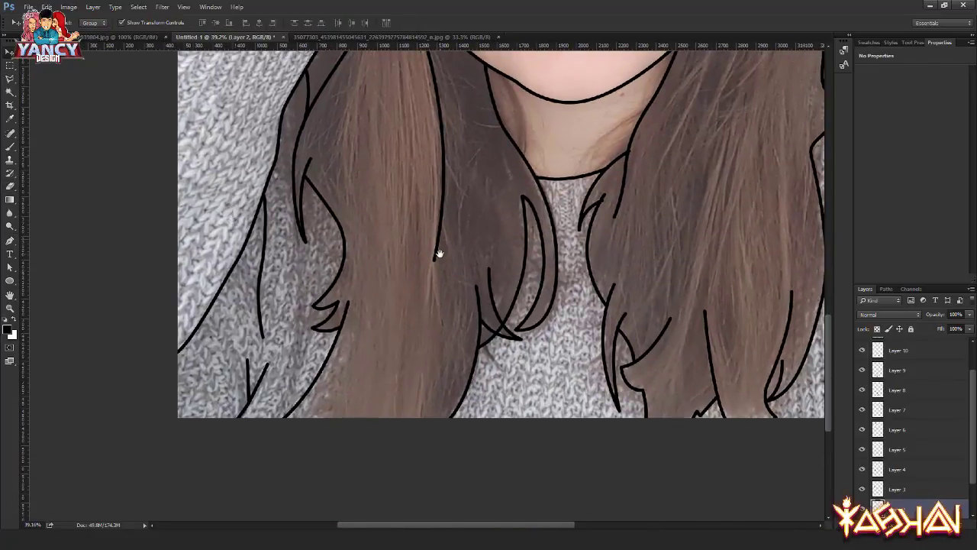
{"action": "left_click", "coordinate": [491, 346], "text": "ctrl"}
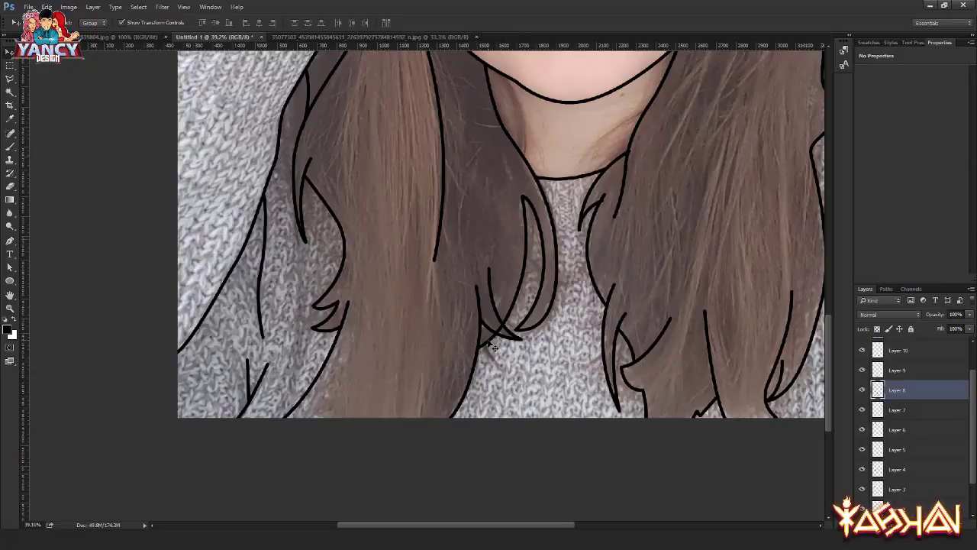
{"action": "key", "text": "e"}
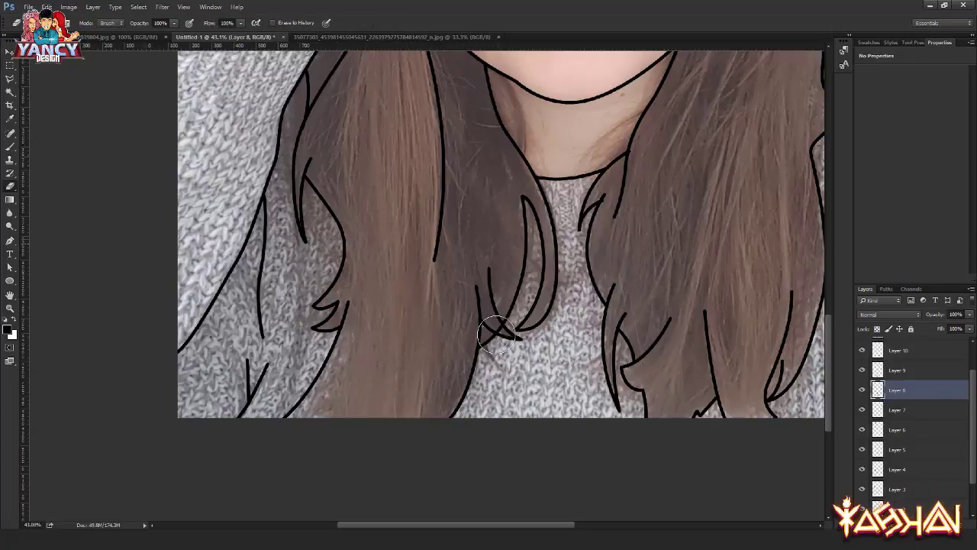
{"action": "scroll", "coordinate": [492, 332], "scroll_direction": "up", "scroll_amount": 1}
{"action": "scroll", "coordinate": [492, 332], "scroll_direction": "up", "scroll_amount": 1}
{"action": "scroll", "coordinate": [497, 330], "scroll_direction": "up", "scroll_amount": 1}
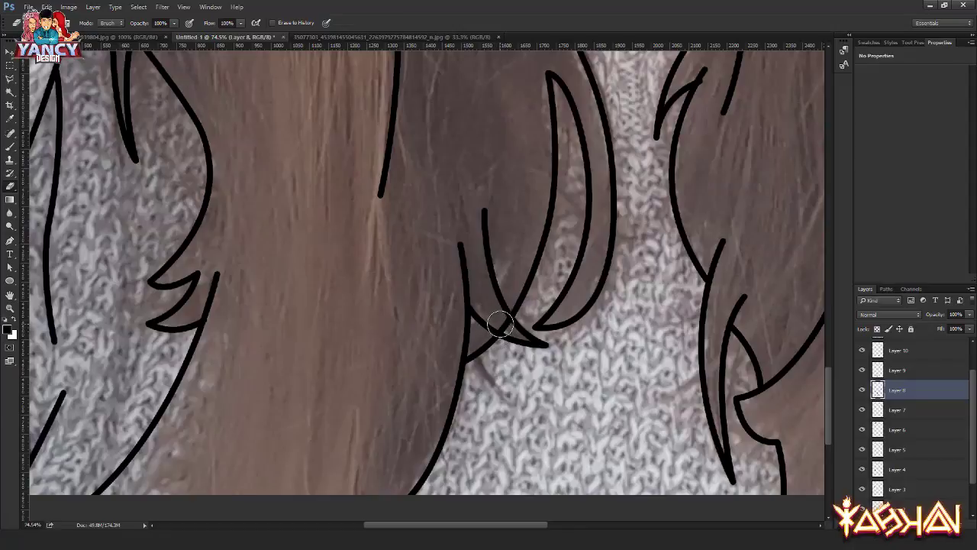
Step: Scroll back over the portrait and create a new layer for the nose
{"action": "key", "text": "v"}
{"action": "scroll", "coordinate": [492, 329], "scroll_direction": "down", "scroll_amount": 1}
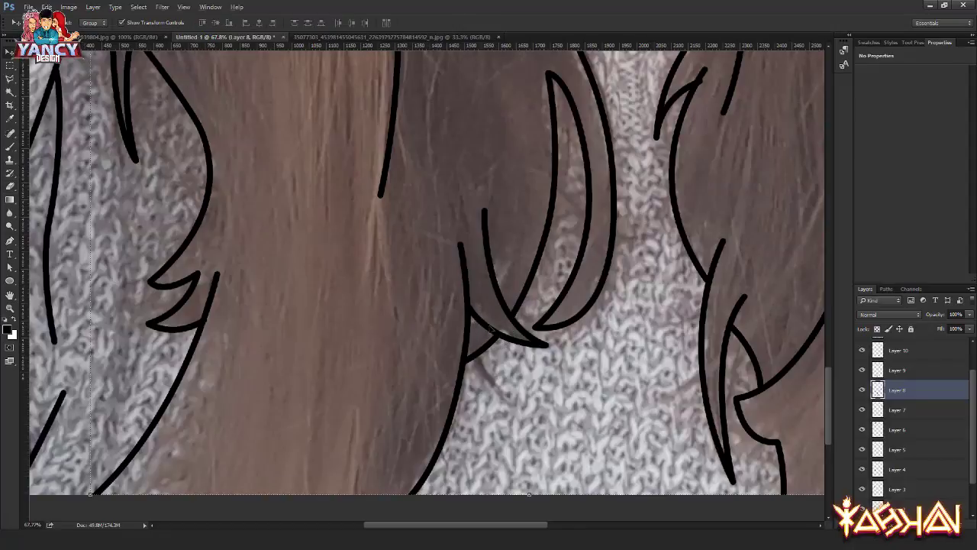
{"action": "scroll", "coordinate": [491, 329], "scroll_direction": "down", "scroll_amount": 1}
{"action": "scroll", "coordinate": [493, 330], "scroll_direction": "down", "scroll_amount": 1}
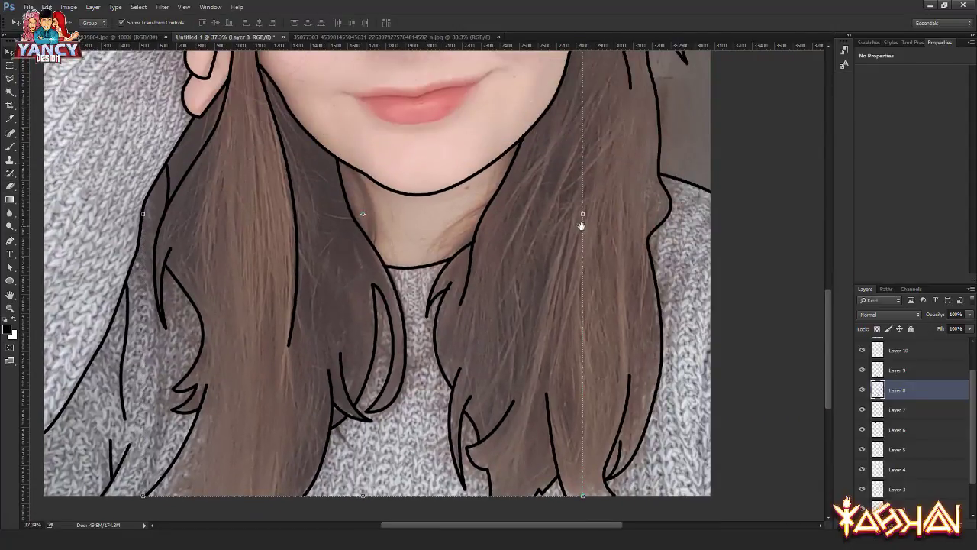
{"action": "scroll", "coordinate": [582, 225], "scroll_direction": "up", "scroll_amount": 3}
{"action": "scroll", "coordinate": [572, 349], "scroll_direction": "up", "scroll_amount": 2}
{"action": "scroll", "coordinate": [572, 382], "scroll_direction": "up", "scroll_amount": 2}
{"action": "scroll", "coordinate": [578, 366], "scroll_direction": "up", "scroll_amount": 1}
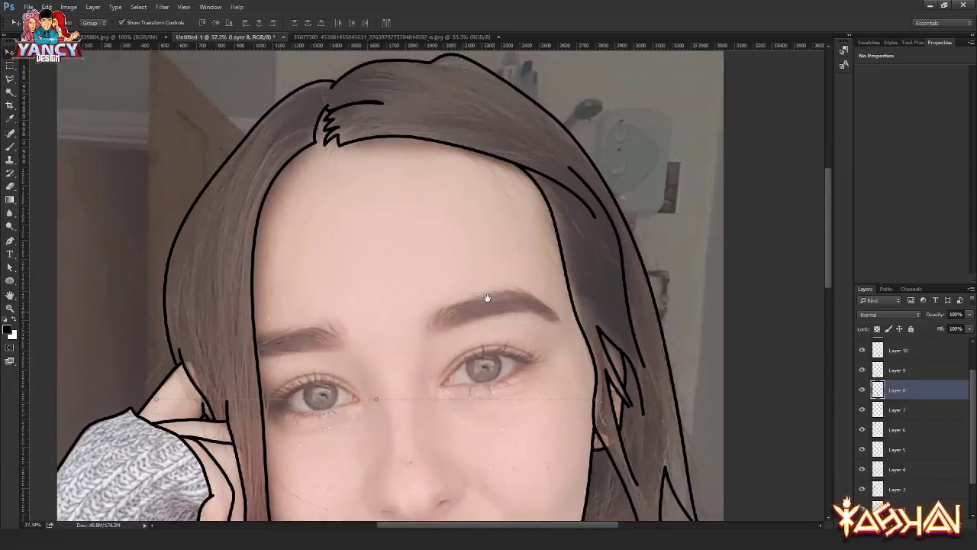
{"action": "scroll", "coordinate": [487, 298], "scroll_direction": "down", "scroll_amount": 3}
{"action": "scroll", "coordinate": [436, 198], "scroll_direction": "down", "scroll_amount": 1}
{"action": "scroll", "coordinate": [384, 318], "scroll_direction": "down", "scroll_amount": 1}
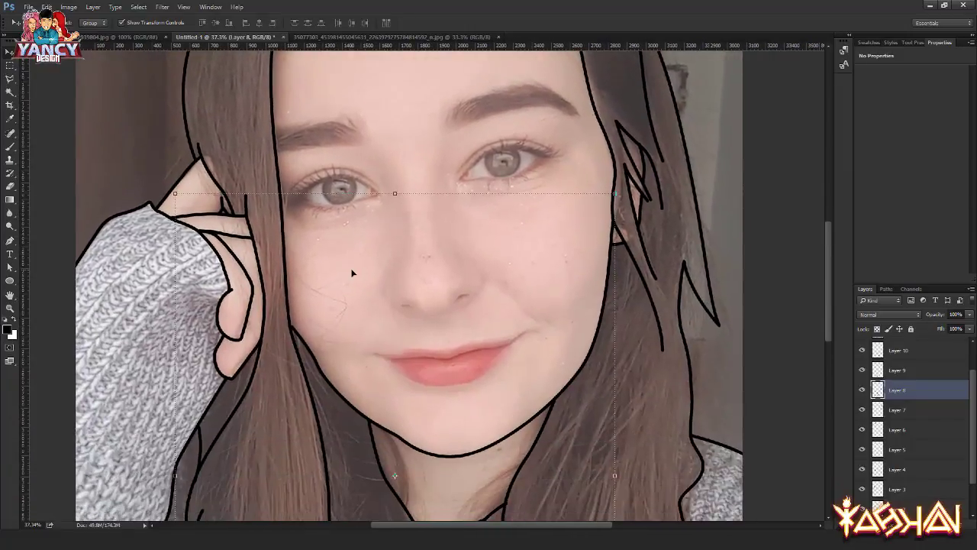
{"action": "key", "text": "ctrl+shift+n"}
Step: On the new layer, fill a black crescent along the left side of the nose
{"action": "key", "text": "Return"}
{"action": "key", "text": "p"}
{"action": "scroll", "coordinate": [419, 329], "scroll_direction": "up", "scroll_amount": 1}
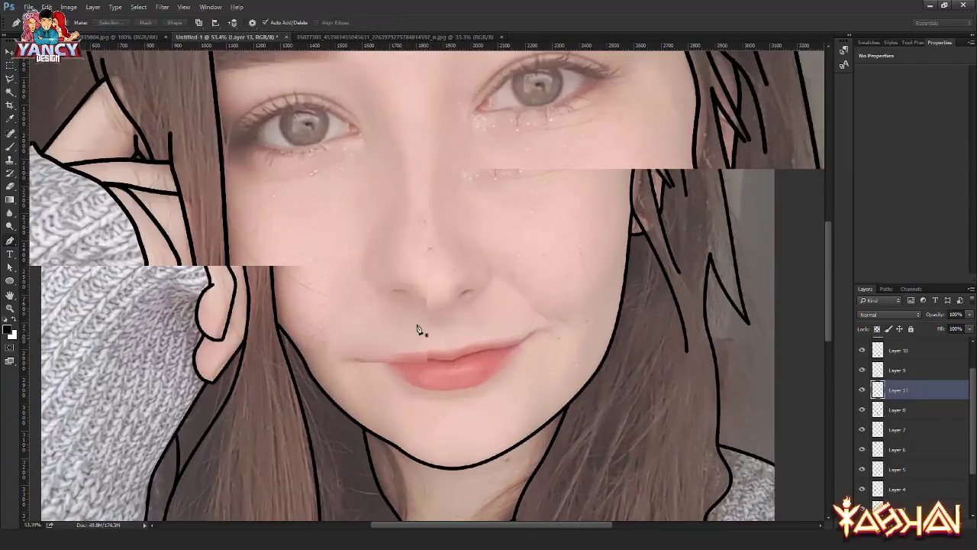
{"action": "scroll", "coordinate": [375, 264], "scroll_direction": "up", "scroll_amount": 1}
{"action": "left_click", "coordinate": [381, 233]}
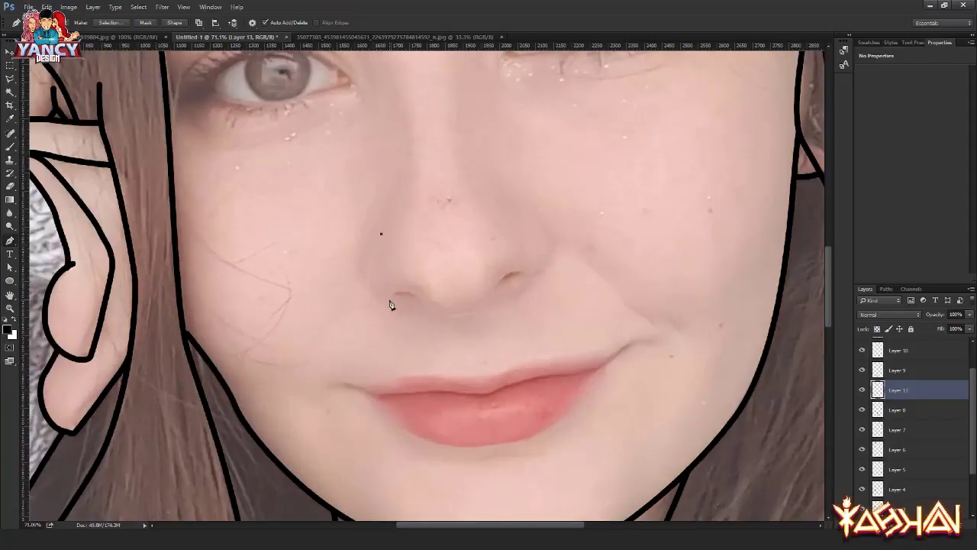
{"action": "left_click_drag", "start_coordinate": [389, 305], "coordinate": [435, 327]}
{"action": "left_click_drag", "start_coordinate": [382, 235], "coordinate": [438, 186]}
{"action": "right_click", "coordinate": [357, 188]}
{"action": "left_click", "coordinate": [381, 237]}
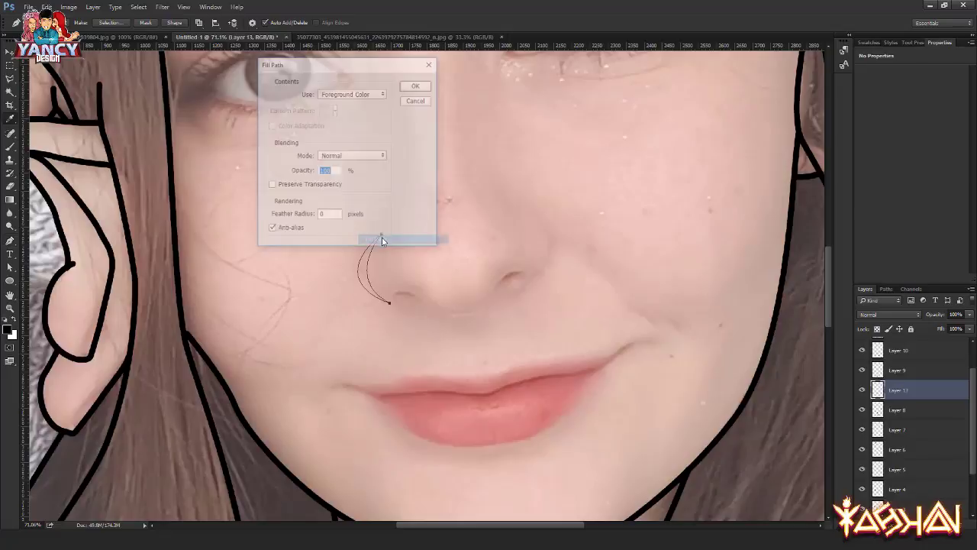
{"action": "key", "text": "Return"}
{"action": "key", "text": "alt+BackSpace"}
Step: Fill a matching black crescent along the right side of the nose
{"action": "left_click", "coordinate": [530, 211]}
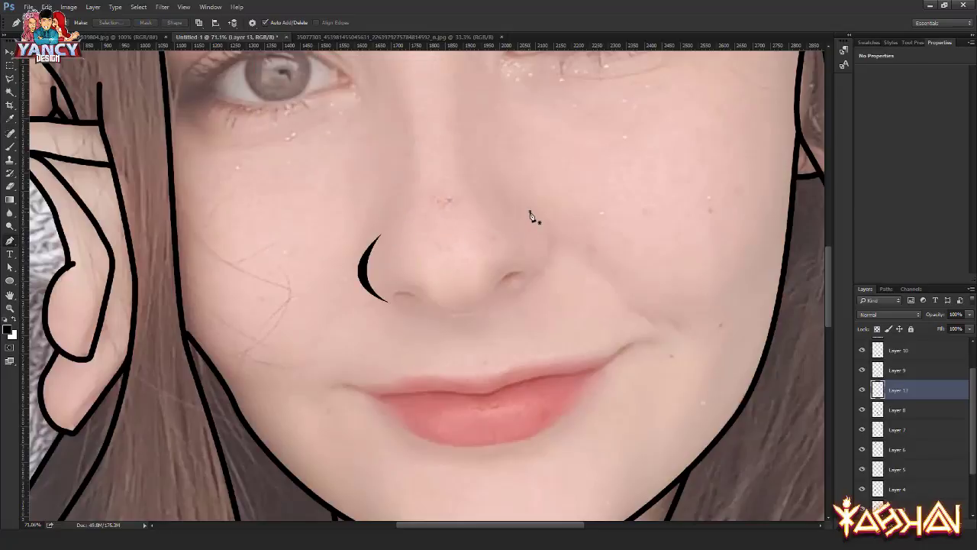
{"action": "left_click_drag", "start_coordinate": [523, 284], "coordinate": [470, 311]}
{"action": "left_click", "coordinate": [530, 212]}
{"action": "right_click", "coordinate": [525, 168]}
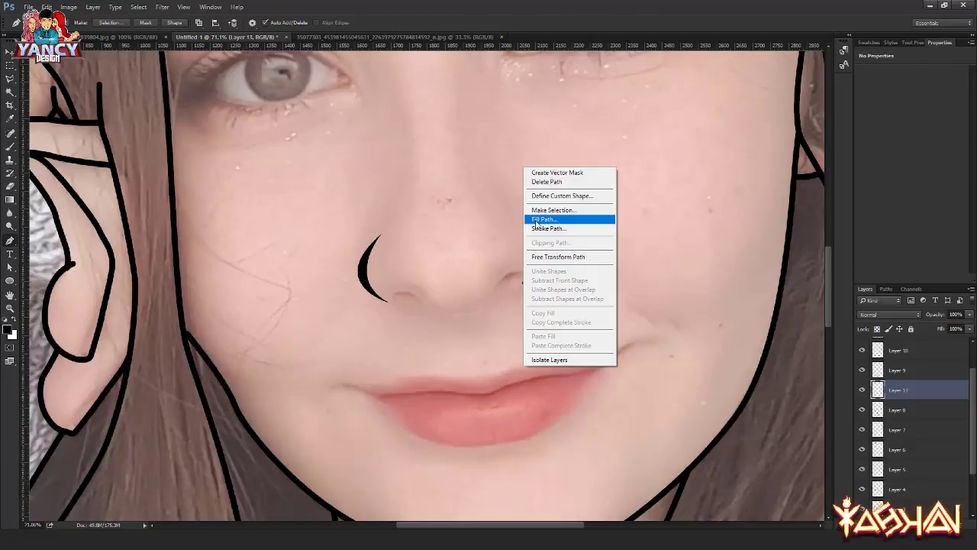
{"action": "left_click", "coordinate": [542, 219]}
{"action": "key", "text": "Return"}
{"action": "scroll", "coordinate": [397, 305], "scroll_direction": "up", "scroll_amount": 1}
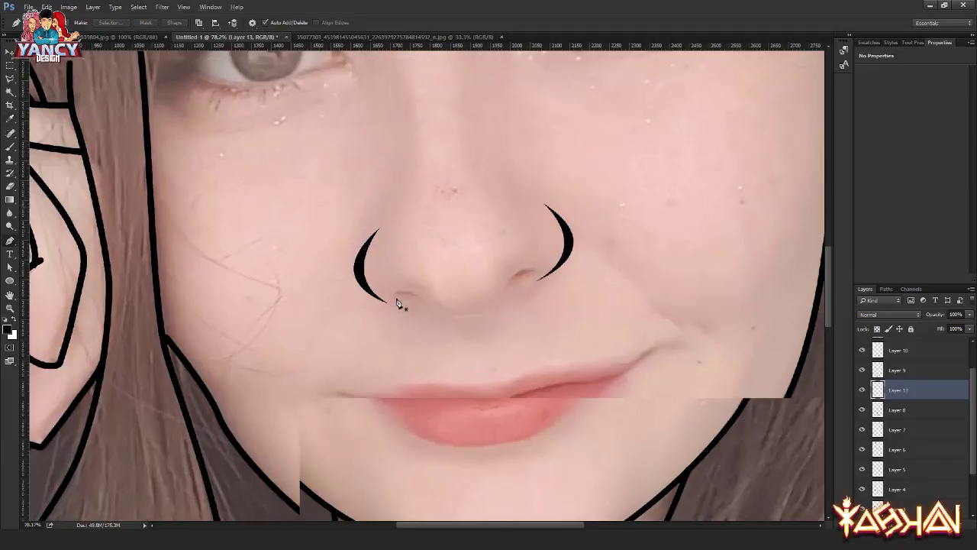
Step: Fill the left nostril shape solid black
{"action": "left_click", "coordinate": [397, 300]}
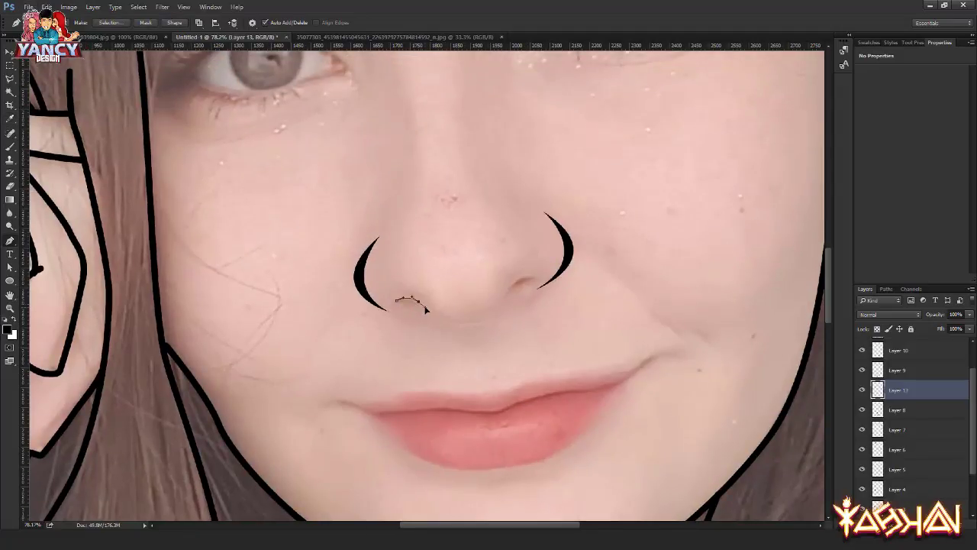
{"action": "left_click", "coordinate": [397, 301]}
{"action": "right_click", "coordinate": [394, 293]}
{"action": "left_click", "coordinate": [412, 260]}
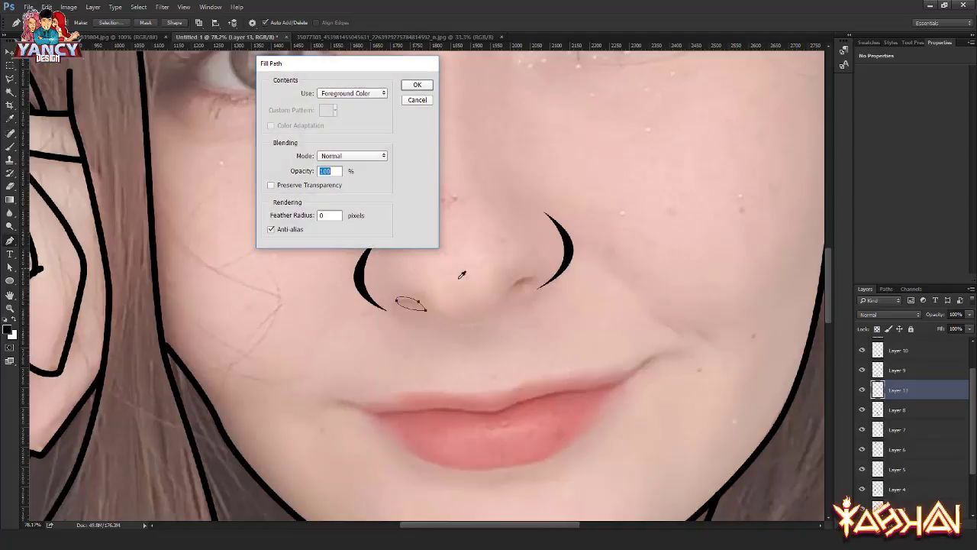
{"action": "key", "text": "Return"}
Step: Fill the curved right nostril shape solid black
{"action": "left_click", "coordinate": [506, 295]}
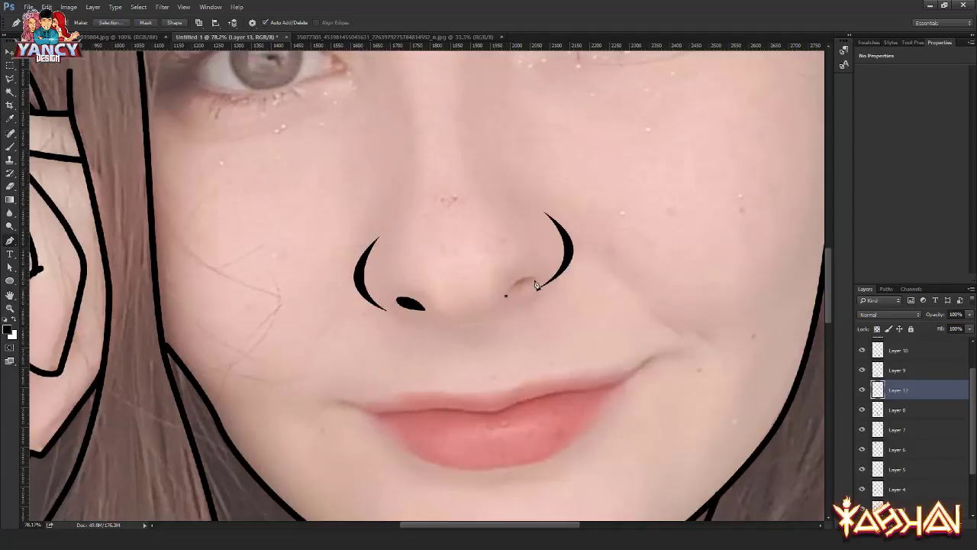
{"action": "left_click_drag", "start_coordinate": [538, 282], "coordinate": [561, 290]}
{"action": "left_click", "coordinate": [507, 295]}
{"action": "right_click", "coordinate": [417, 220]}
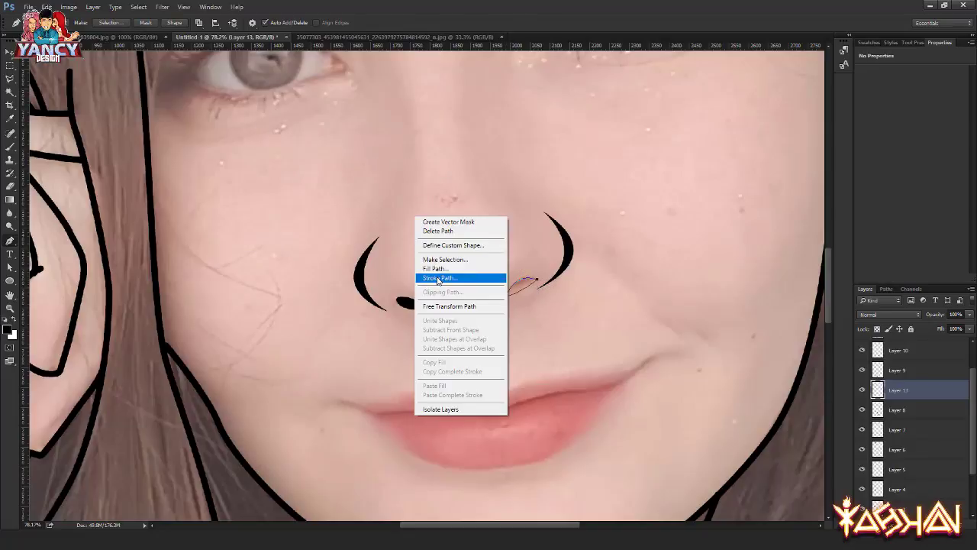
{"action": "left_click", "coordinate": [436, 269]}
{"action": "key", "text": "Return"}
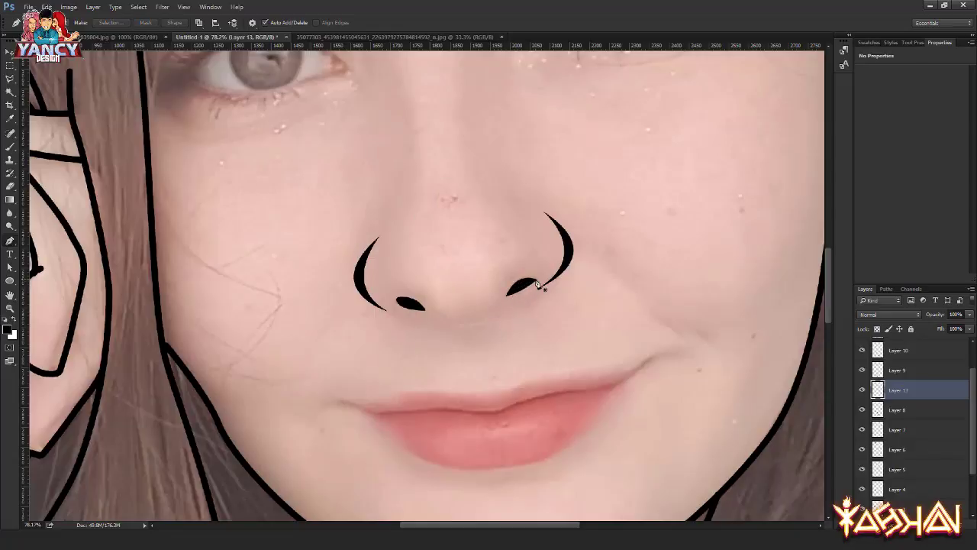
Step: Draw the curved underside of the nose from the right nostril and fill it black
{"action": "left_click", "coordinate": [510, 295]}
{"action": "left_click_drag", "start_coordinate": [509, 295], "coordinate": [499, 306]}
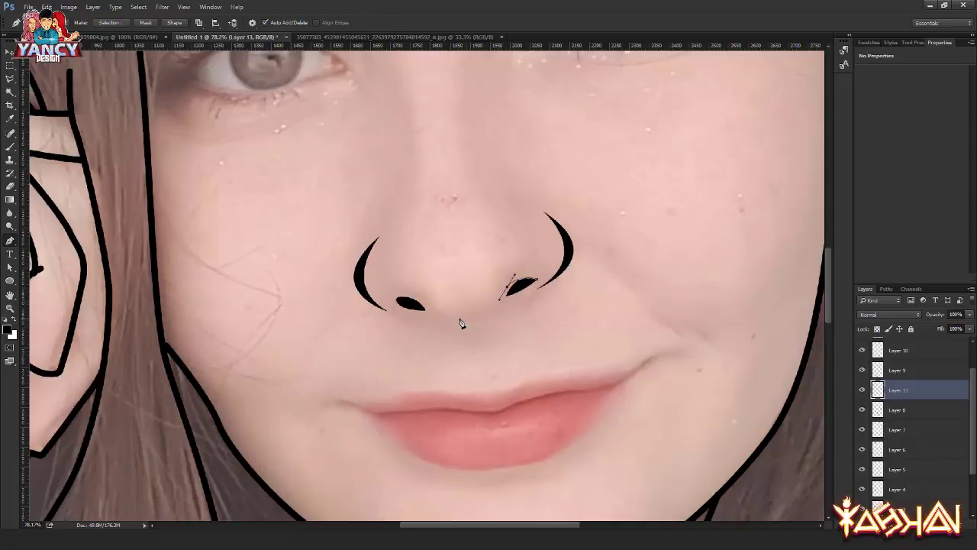
{"action": "left_click_drag", "start_coordinate": [440, 313], "coordinate": [404, 292]}
{"action": "key", "text": "ctrl+z"}
{"action": "left_click_drag", "start_coordinate": [475, 321], "coordinate": [455, 325]}
{"action": "left_click", "coordinate": [434, 312]}
{"action": "key", "text": "ctrl+alt+z"}
{"action": "key", "text": "ctrl+alt+z"}
{"action": "mouse_move", "coordinate": [471, 325]}
{"action": "left_mouse_down"}
{"action": "mouse_move", "coordinate": [445, 328]}
{"action": "mouse_move", "coordinate": [501, 329]}
{"action": "left_mouse_up"}
{"action": "left_click", "coordinate": [439, 316]}
{"action": "left_click", "coordinate": [509, 291]}
{"action": "right_click", "coordinate": [440, 237]}
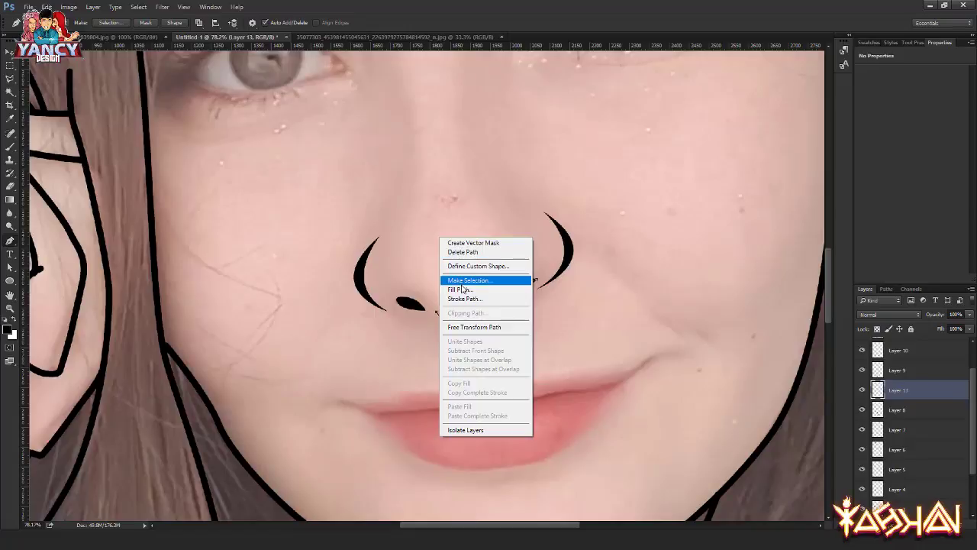
{"action": "left_click", "coordinate": [462, 285]}
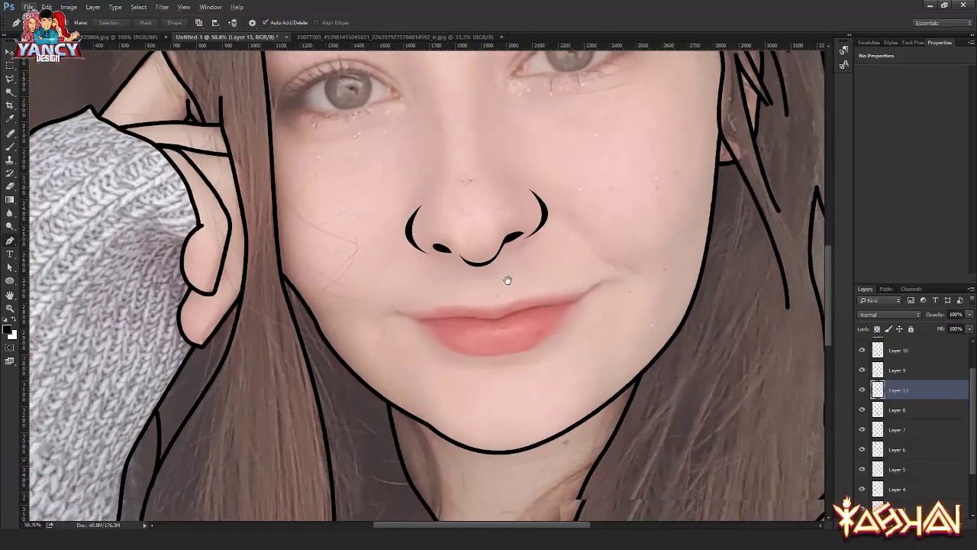
{"action": "scroll", "coordinate": [903, 472], "scroll_direction": "down", "scroll_amount": 3}
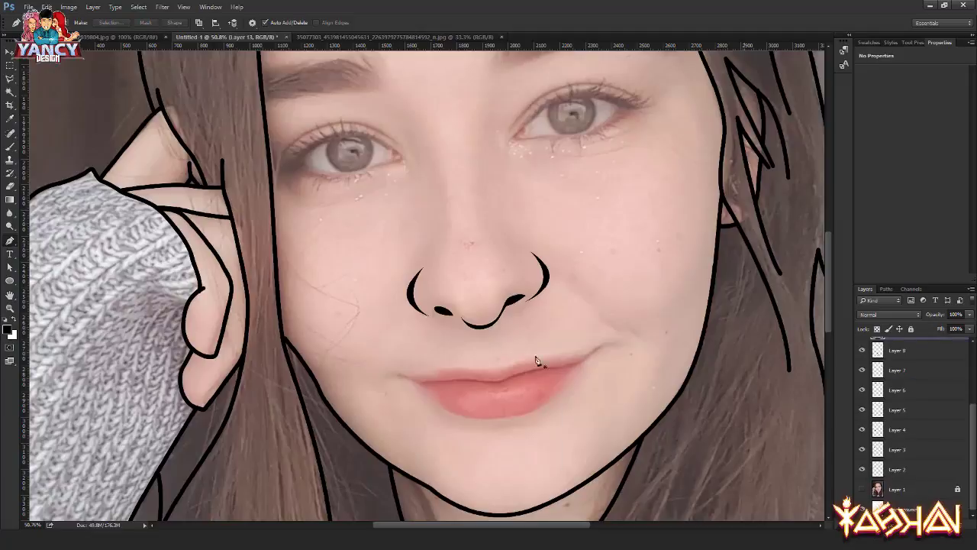
Step: Hide the photo to check the linework alone, then zoom back in on the face
{"action": "key", "text": "v"}
{"action": "scroll", "coordinate": [482, 328], "scroll_direction": "down", "scroll_amount": 1}
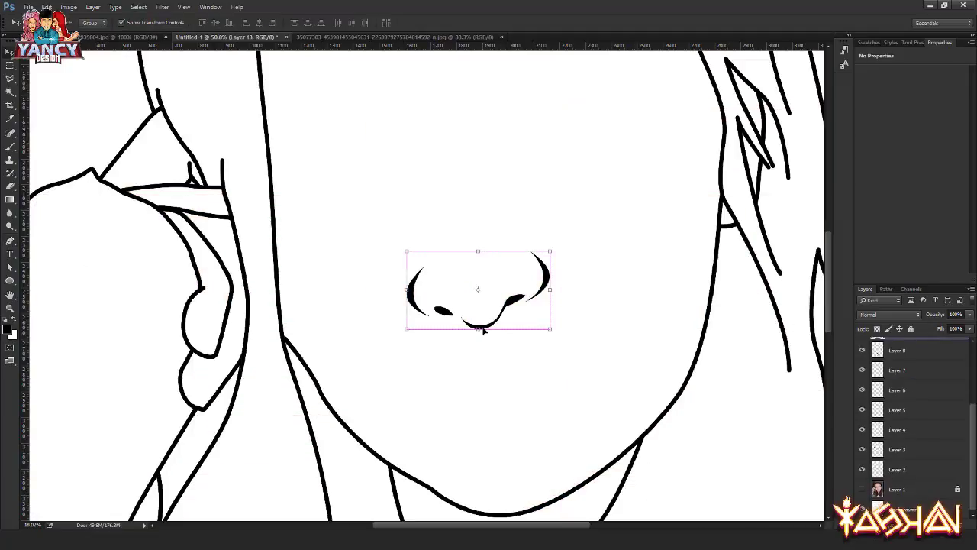
{"action": "scroll", "coordinate": [483, 328], "scroll_direction": "down", "scroll_amount": 2}
{"action": "scroll", "coordinate": [483, 328], "scroll_direction": "down", "scroll_amount": 2}
{"action": "left_click", "coordinate": [669, 307]}
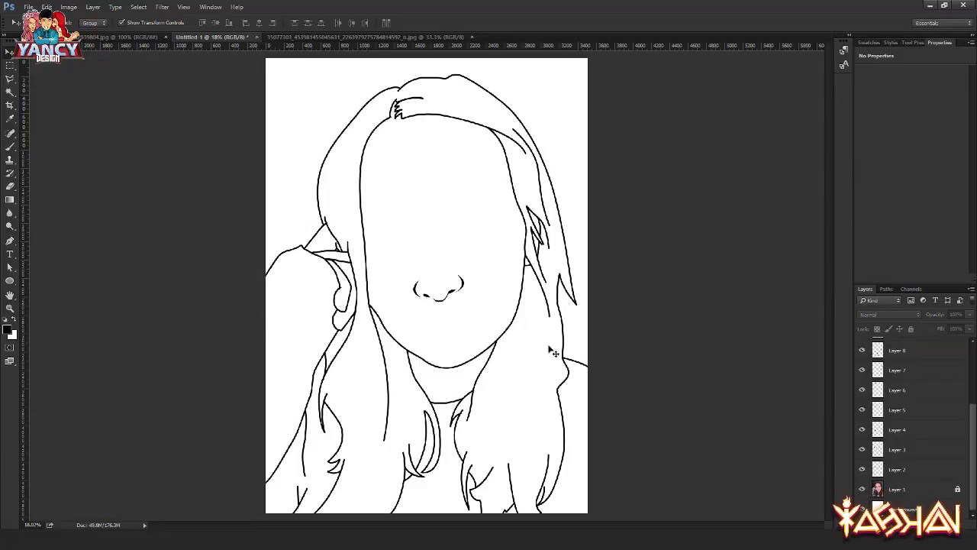
{"action": "scroll", "coordinate": [428, 282], "scroll_direction": "up", "scroll_amount": 3}
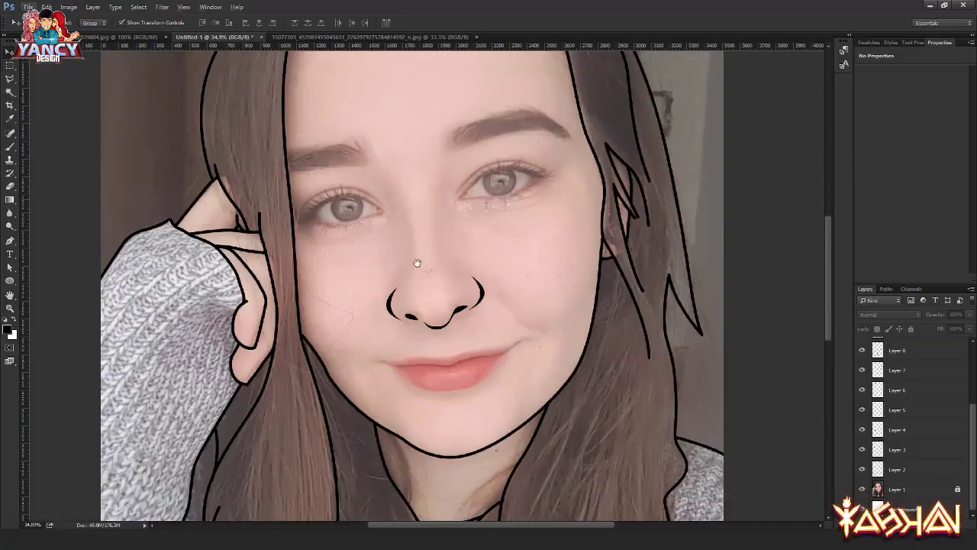
{"action": "scroll", "coordinate": [417, 263], "scroll_direction": "up", "scroll_amount": 1}
{"action": "scroll", "coordinate": [290, 207], "scroll_direction": "up", "scroll_amount": 1}
{"action": "scroll", "coordinate": [355, 252], "scroll_direction": "up", "scroll_amount": 1}
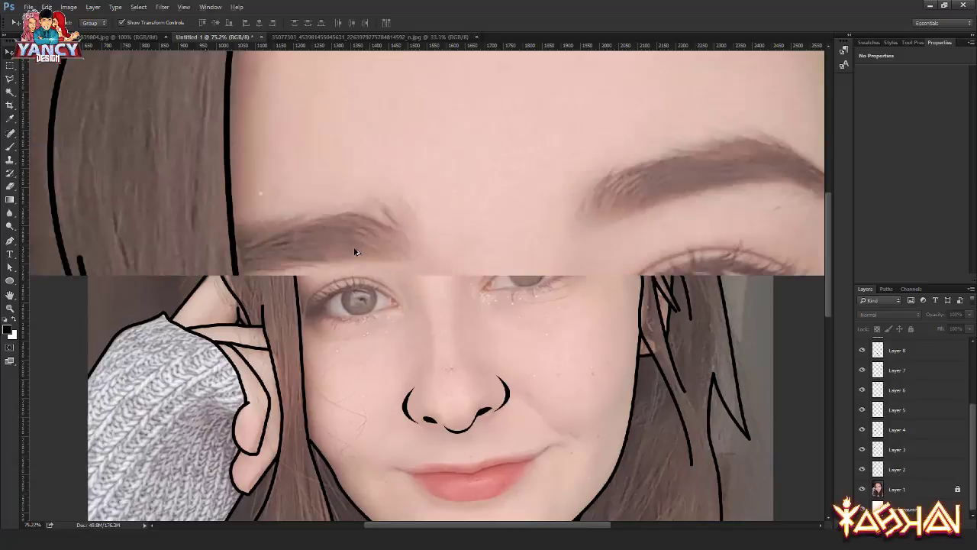
{"action": "scroll", "coordinate": [451, 282], "scroll_direction": "up", "scroll_amount": 1}
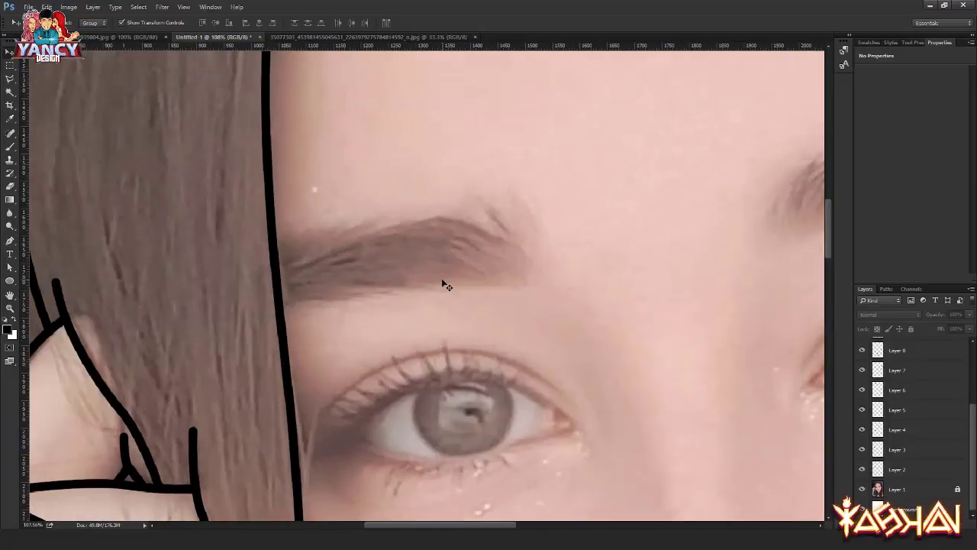
Step: Add a new layer and start a pen path along the eyebrow's top edge
{"action": "key", "text": "ctrl+shift+alt+n"}
{"action": "key", "text": "p"}
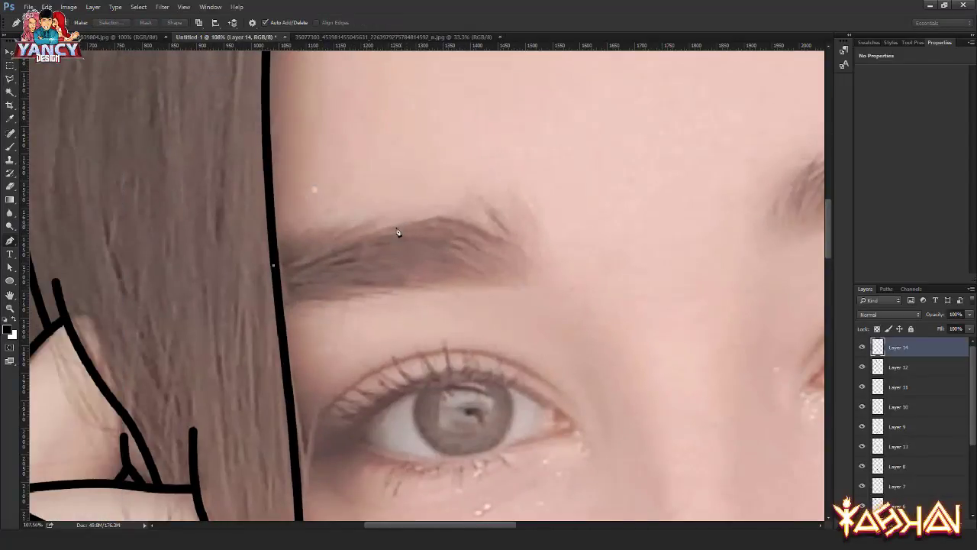
{"action": "left_click_drag", "start_coordinate": [445, 216], "coordinate": [501, 220]}
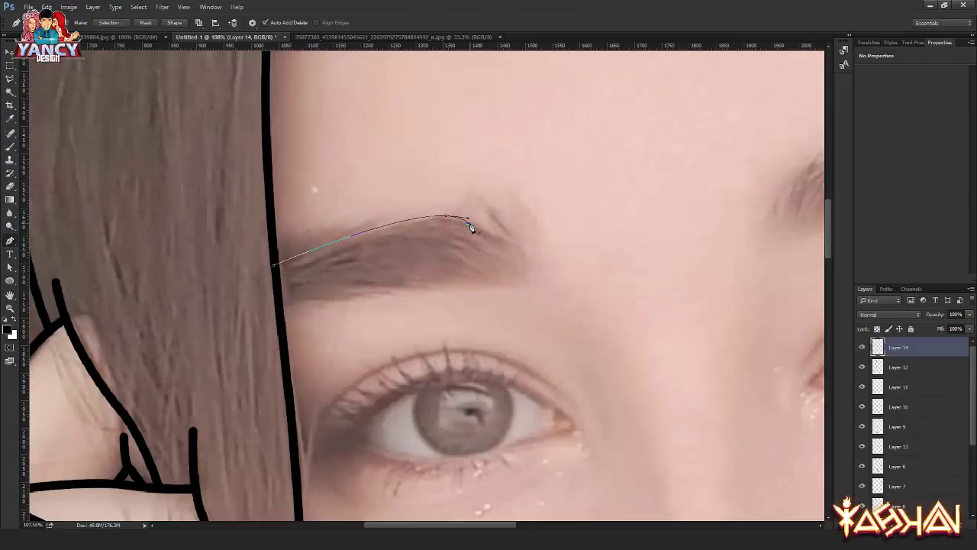
Step: Complete the Pen outline around the left eyebrow's tail and underside, closing it
{"action": "left_click", "coordinate": [481, 229]}
{"action": "left_click_drag", "start_coordinate": [473, 220], "coordinate": [516, 252]}
{"action": "mouse_move", "coordinate": [526, 280]}
{"action": "left_mouse_down"}
{"action": "mouse_move", "coordinate": [500, 290]}
{"action": "mouse_move", "coordinate": [533, 260]}
{"action": "mouse_move", "coordinate": [434, 258]}
{"action": "left_mouse_up"}
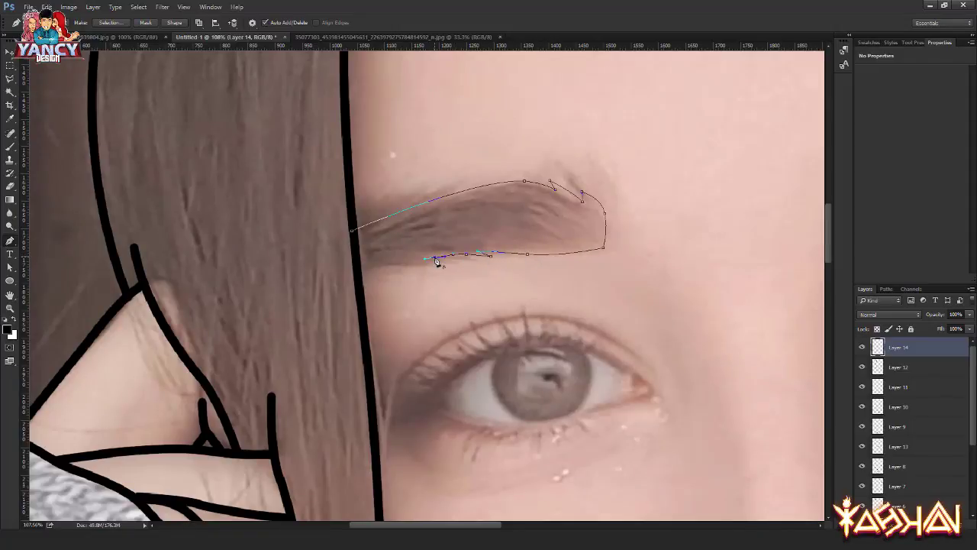
{"action": "left_click_drag", "start_coordinate": [364, 277], "coordinate": [352, 281]}
{"action": "left_click", "coordinate": [354, 232]}
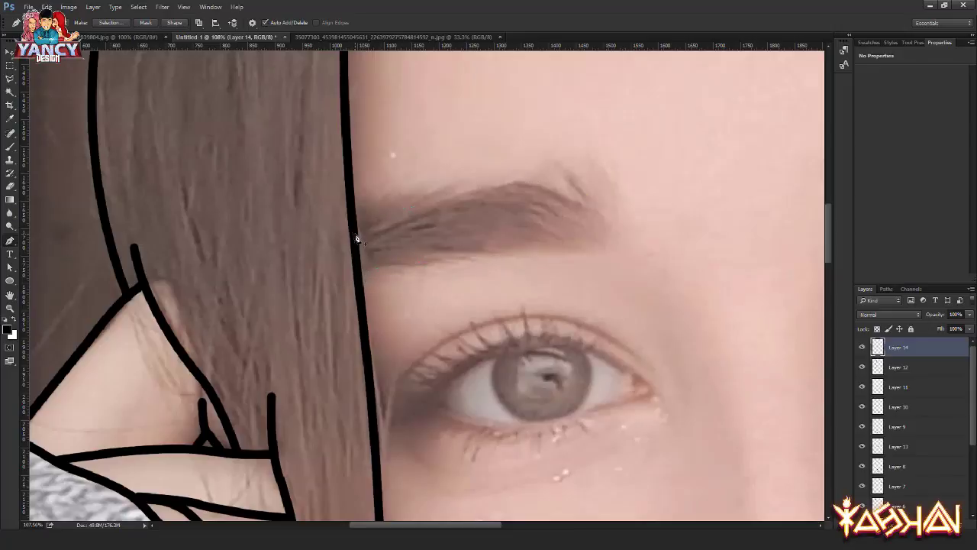
Step: Load the eyebrow path as a selection and fill it black on a new layer
{"action": "key", "text": "ctrl+Return"}
{"action": "key", "text": "ctrl+shift+n"}
{"action": "key", "text": "Escape"}
{"action": "key", "text": "shift+F5"}
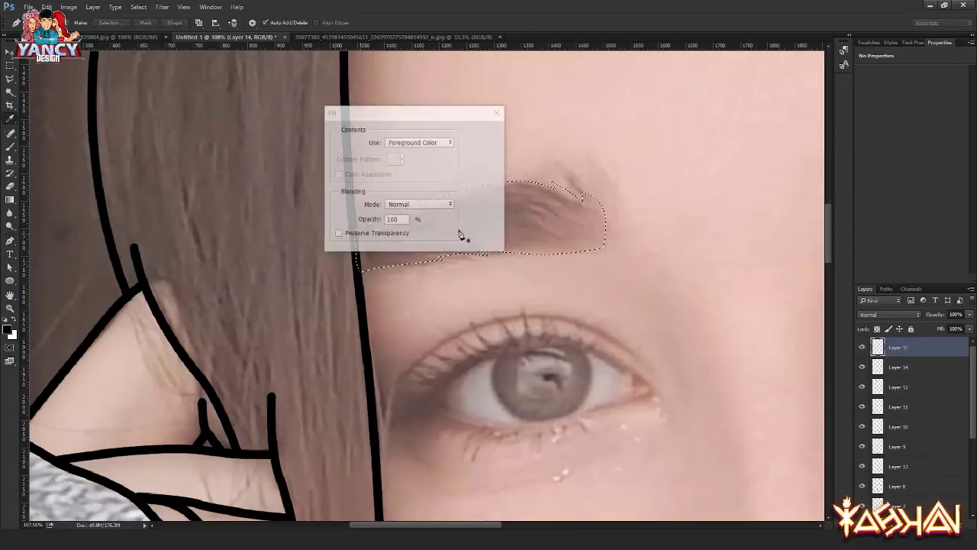
{"action": "key", "text": "Return"}
Step: Begin tracing the right eyebrow from its inner end along its top edge
{"action": "key", "text": "v"}
{"action": "left_click_drag", "start_coordinate": [527, 219], "coordinate": [450, 248]}
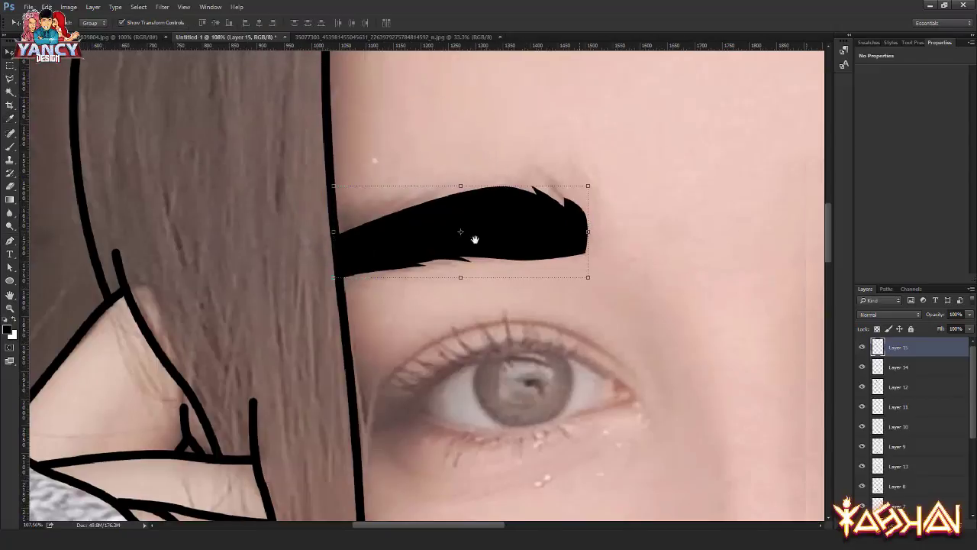
{"action": "key", "text": "p"}
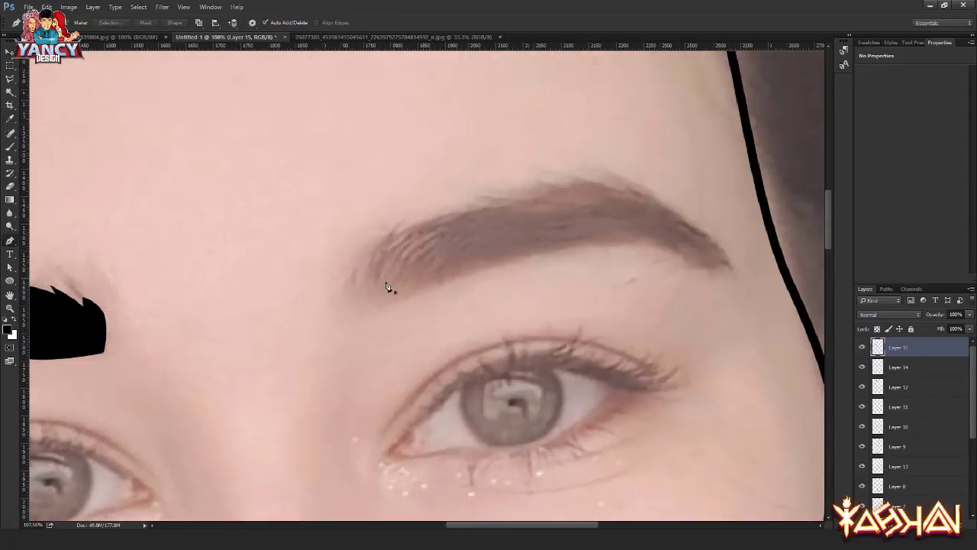
{"action": "left_click", "coordinate": [365, 297]}
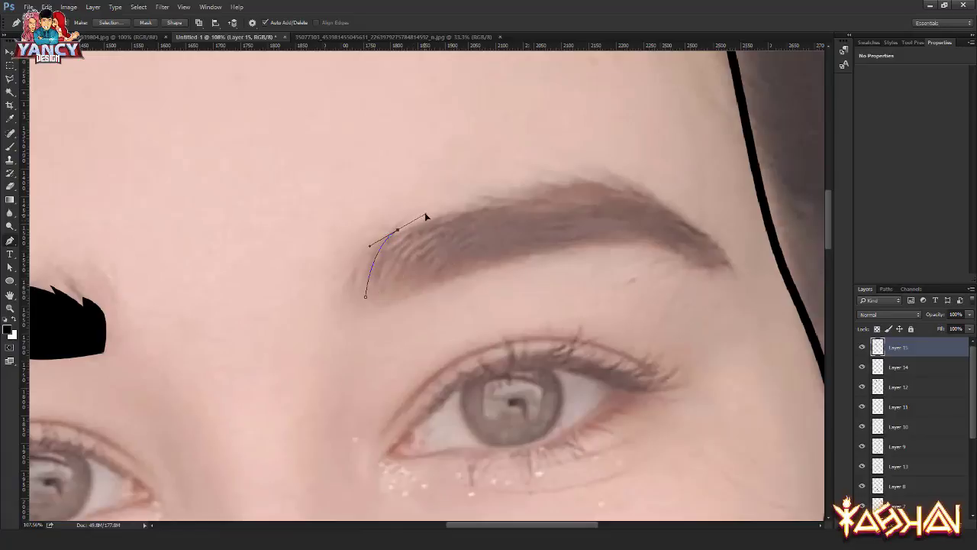
{"action": "left_click_drag", "start_coordinate": [402, 221], "coordinate": [444, 207]}
{"action": "left_click", "coordinate": [402, 221], "text": "alt"}
{"action": "left_click_drag", "start_coordinate": [474, 207], "coordinate": [567, 192]}
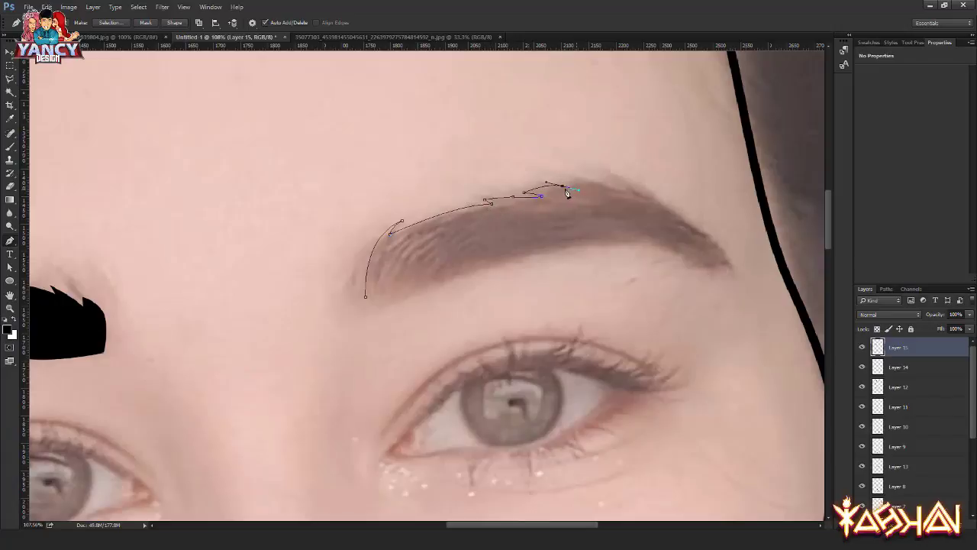
Step: Trace around the right eyebrow's tail and underside, closing the outline
{"action": "left_click", "coordinate": [623, 186]}
{"action": "left_click", "coordinate": [726, 249]}
{"action": "left_click_drag", "start_coordinate": [736, 275], "coordinate": [710, 272]}
{"action": "left_click", "coordinate": [643, 244]}
{"action": "left_click_drag", "start_coordinate": [653, 244], "coordinate": [407, 345]}
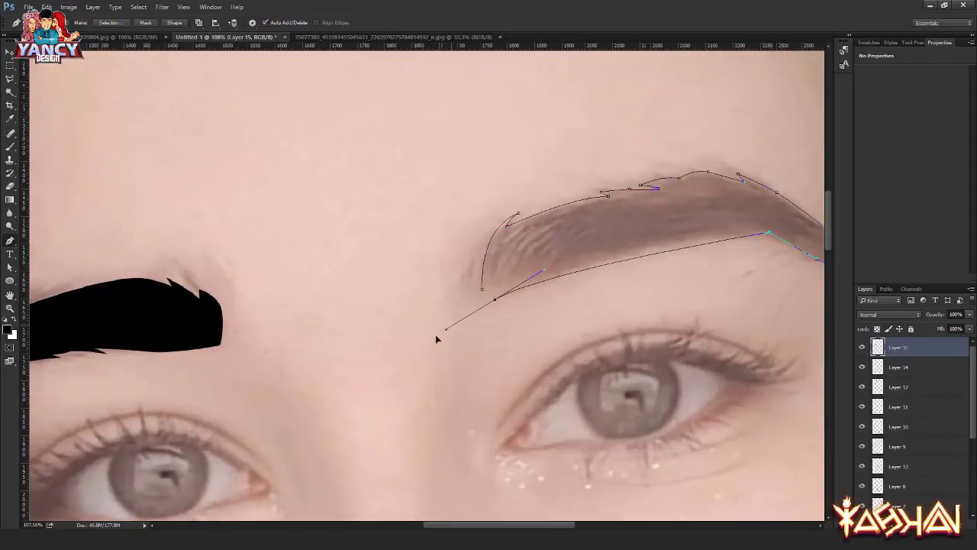
{"action": "left_click", "coordinate": [495, 300], "text": "alt"}
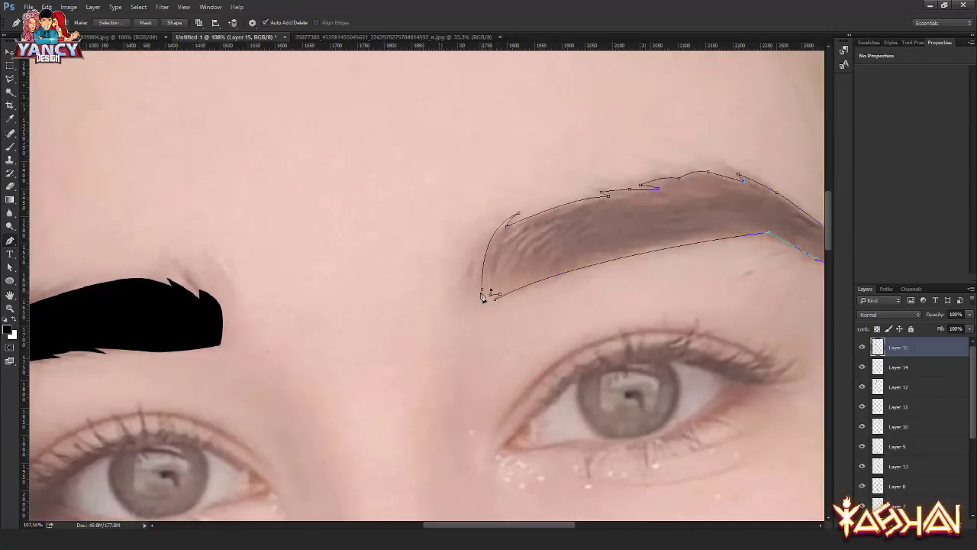
{"action": "left_click", "coordinate": [484, 298]}
Step: Fill the right eyebrow path with black using Fill Path
{"action": "right_click", "coordinate": [378, 219]}
{"action": "left_click", "coordinate": [397, 274]}
{"action": "key", "text": "Return"}
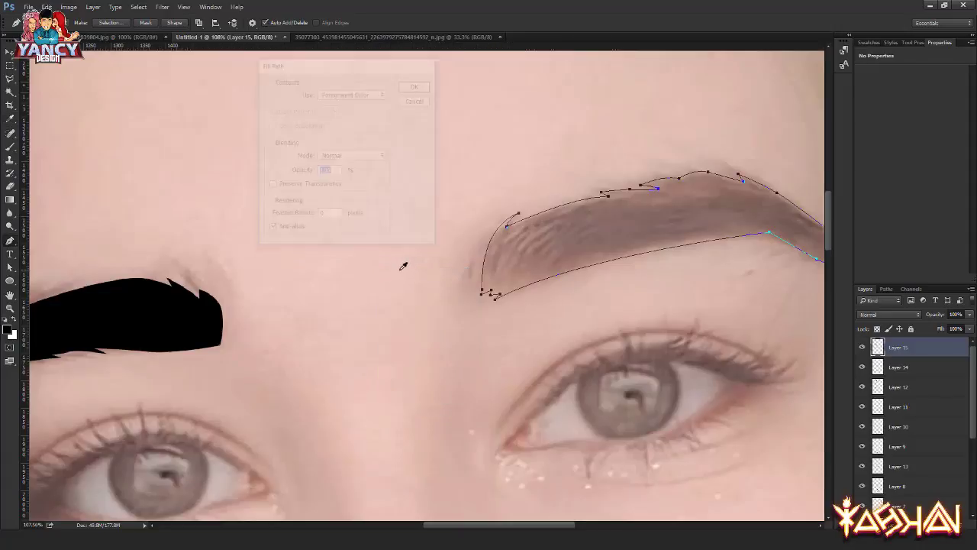
{"action": "key", "text": "v"}
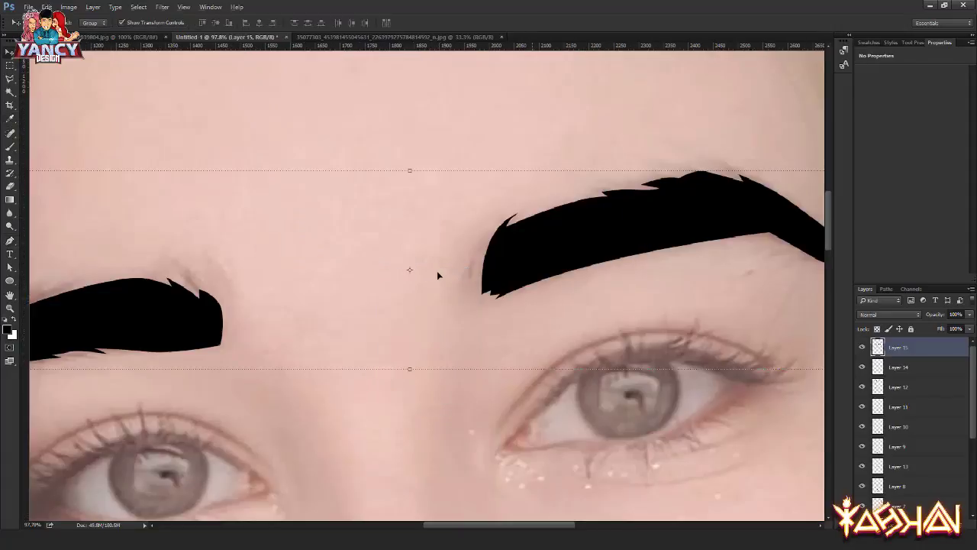
{"action": "scroll", "coordinate": [437, 270], "scroll_direction": "down", "scroll_amount": 2}
Step: Bring the mouth into view and add a new layer for the lip line
{"action": "scroll", "coordinate": [437, 270], "scroll_direction": "down", "scroll_amount": 3}
{"action": "scroll", "coordinate": [439, 275], "scroll_direction": "down", "scroll_amount": 2}
{"action": "scroll", "coordinate": [439, 275], "scroll_direction": "down", "scroll_amount": 2}
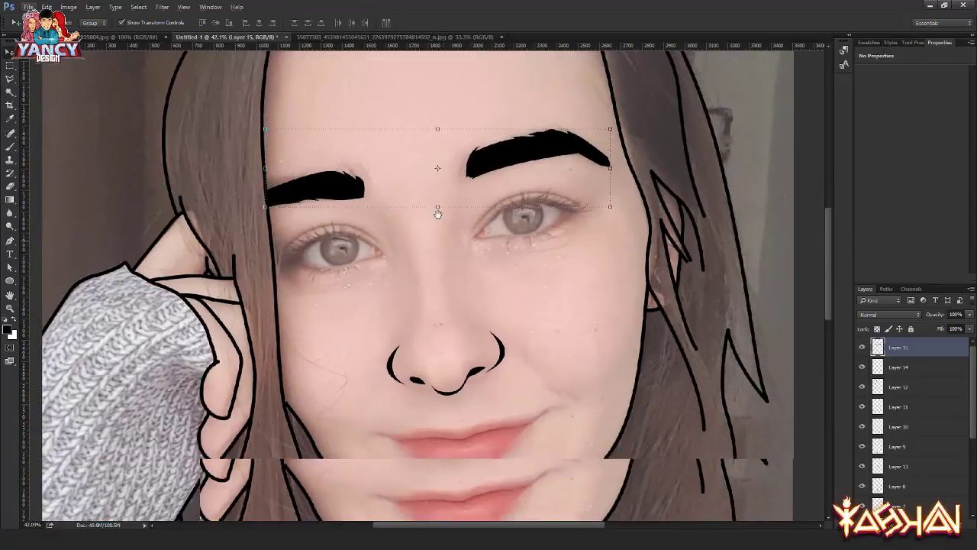
{"action": "left_click_drag", "start_coordinate": [447, 367], "coordinate": [455, 237]}
{"action": "left_click_drag", "start_coordinate": [458, 307], "coordinate": [458, 285]}
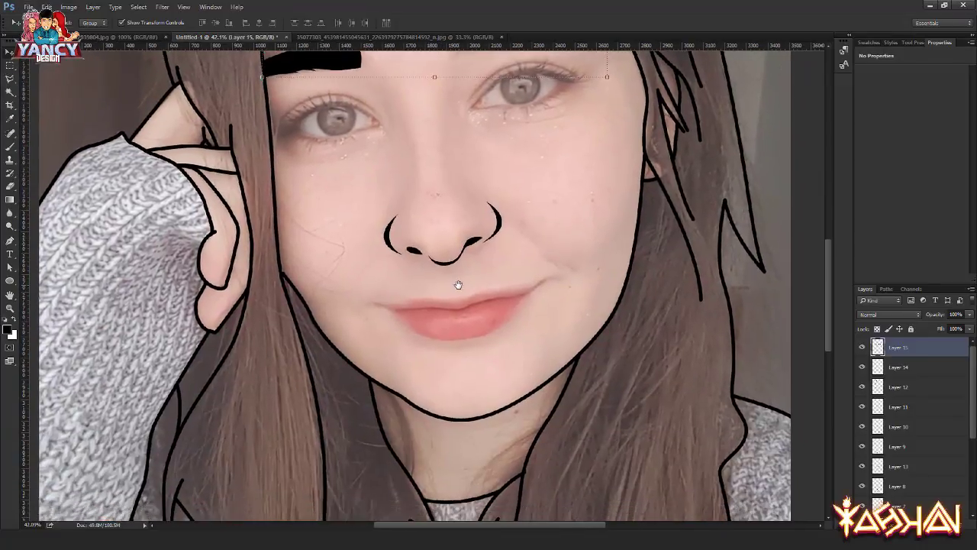
{"action": "key", "text": "ctrl+shift+alt+n"}
{"action": "key", "text": "p"}
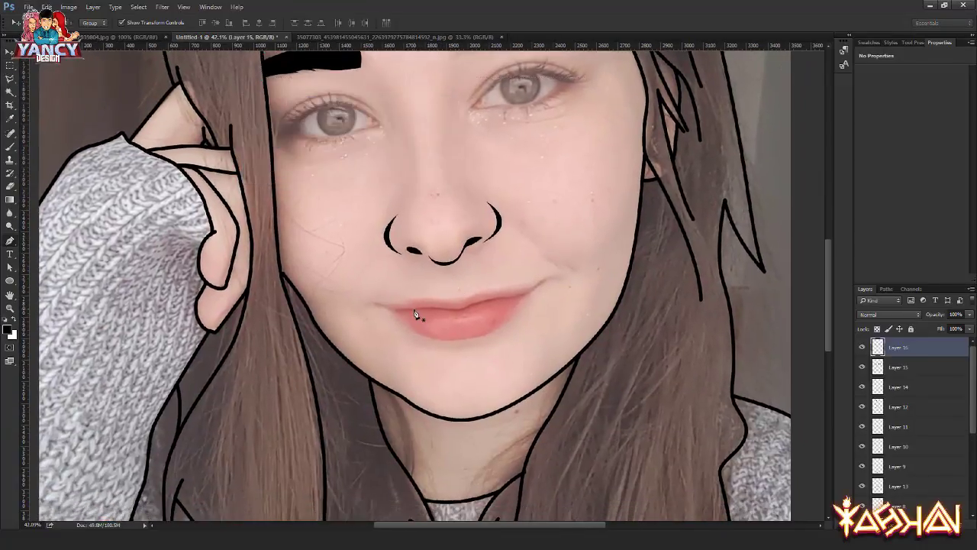
Step: Trace a thin tapered closed shape along the lip seam, corner to corner
{"action": "scroll", "coordinate": [417, 313], "scroll_direction": "up", "scroll_amount": 2}
{"action": "scroll", "coordinate": [353, 310], "scroll_direction": "up", "scroll_amount": 2}
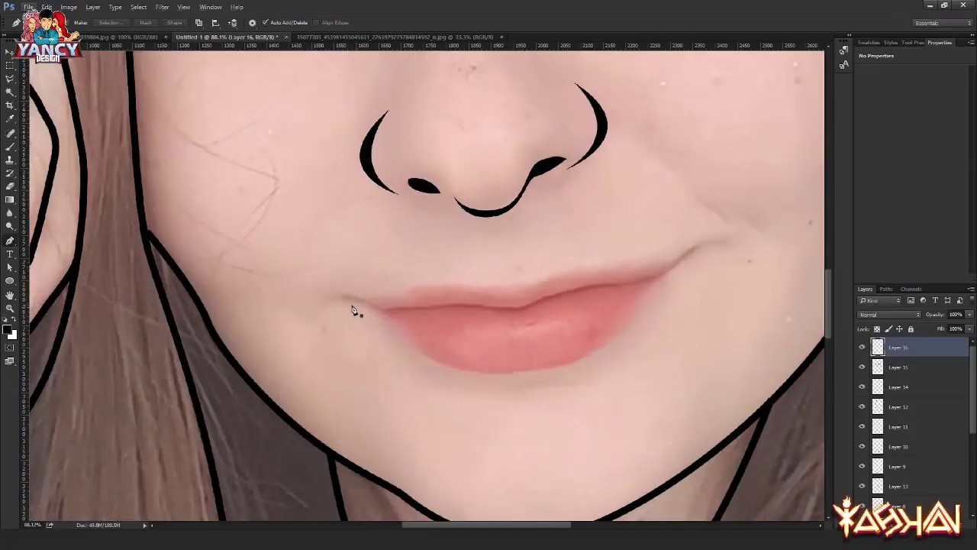
{"action": "left_click", "coordinate": [346, 299]}
{"action": "left_click_drag", "start_coordinate": [469, 306], "coordinate": [484, 309]}
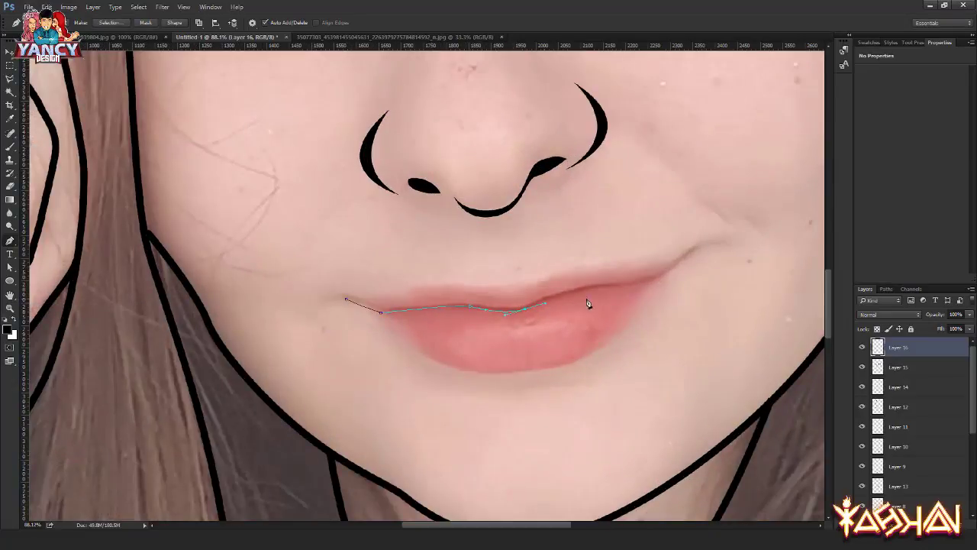
{"action": "left_click_drag", "start_coordinate": [588, 304], "coordinate": [434, 313]}
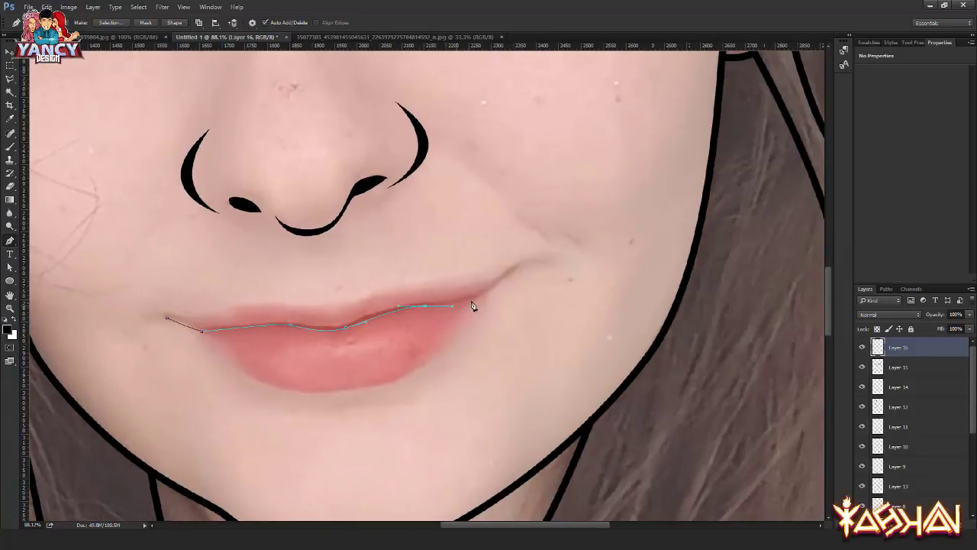
{"action": "left_click", "coordinate": [489, 288]}
{"action": "left_click_drag", "start_coordinate": [531, 266], "coordinate": [547, 266]}
{"action": "left_click", "coordinate": [487, 288], "text": "ctrl"}
{"action": "mouse_move", "coordinate": [427, 306]}
{"action": "left_mouse_down"}
{"action": "mouse_move", "coordinate": [318, 327]}
{"action": "mouse_move", "coordinate": [387, 317]}
{"action": "mouse_move", "coordinate": [296, 317]}
{"action": "left_mouse_up"}
{"action": "left_click", "coordinate": [276, 312]}
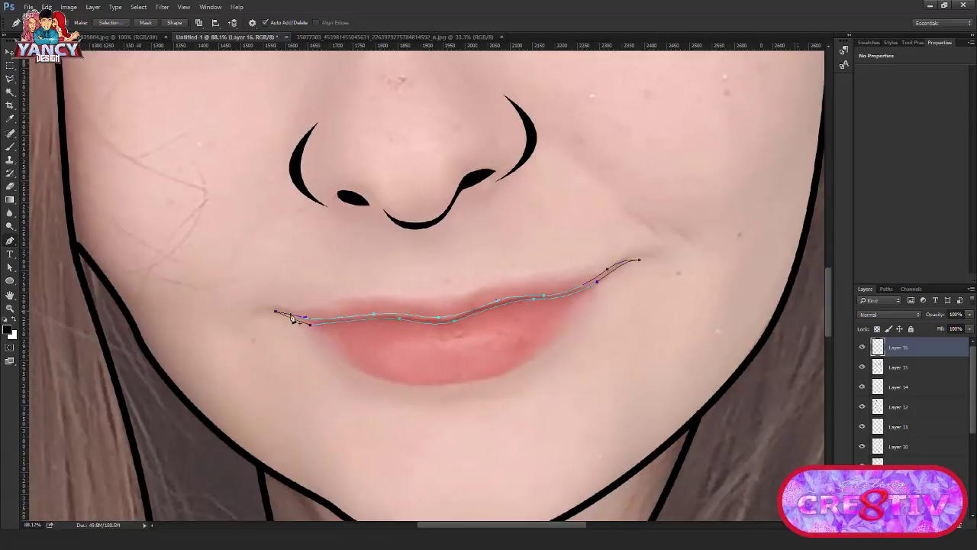
Step: Fill the lip-seam path with black and add a fresh layer for the lips
{"action": "right_click", "coordinate": [297, 247]}
{"action": "left_click", "coordinate": [314, 300]}
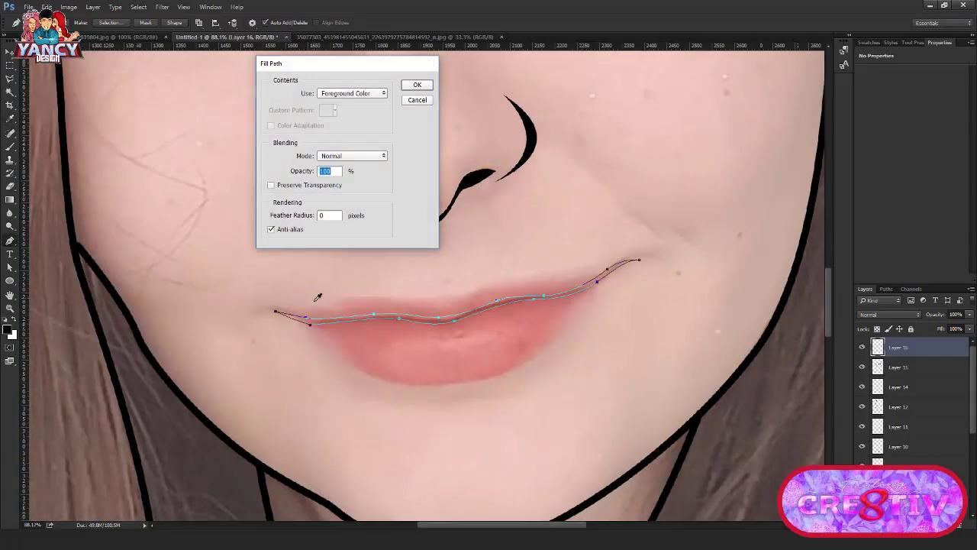
{"action": "key", "text": "Return"}
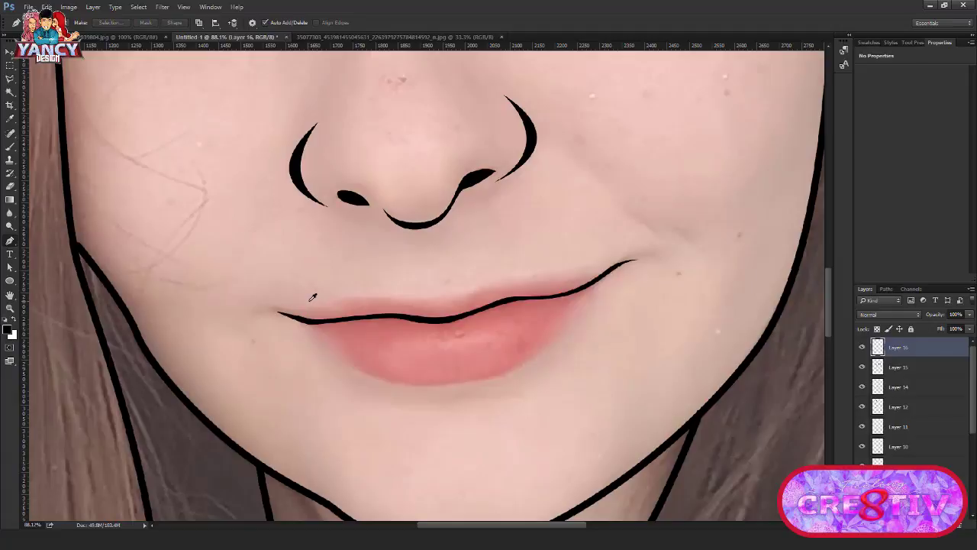
{"action": "key", "text": "ctrl+shift+alt+n"}
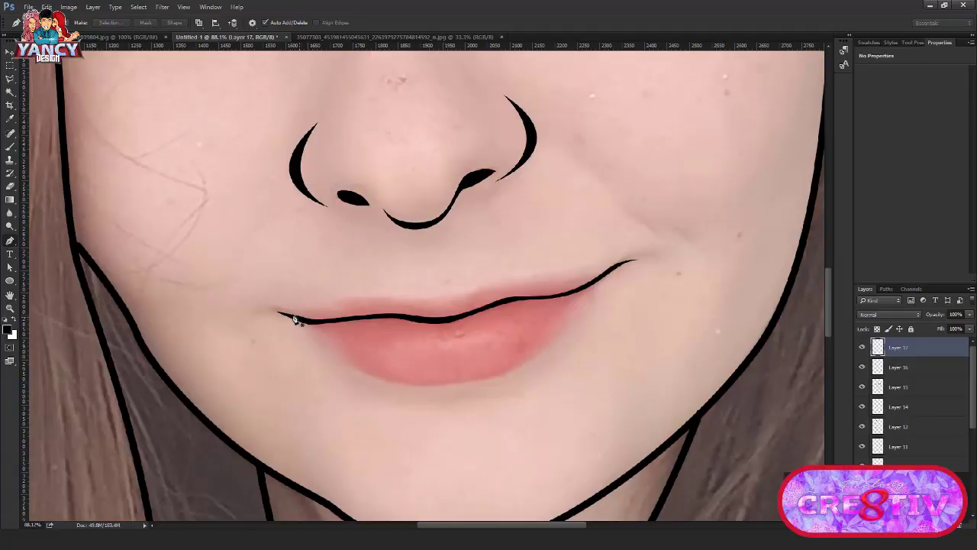
Step: Trace the full lip outline and refine the lower lip curve
{"action": "mouse_move", "coordinate": [294, 315]}
{"action": "left_mouse_down"}
{"action": "mouse_move", "coordinate": [362, 302]}
{"action": "mouse_move", "coordinate": [413, 307]}
{"action": "left_mouse_up"}
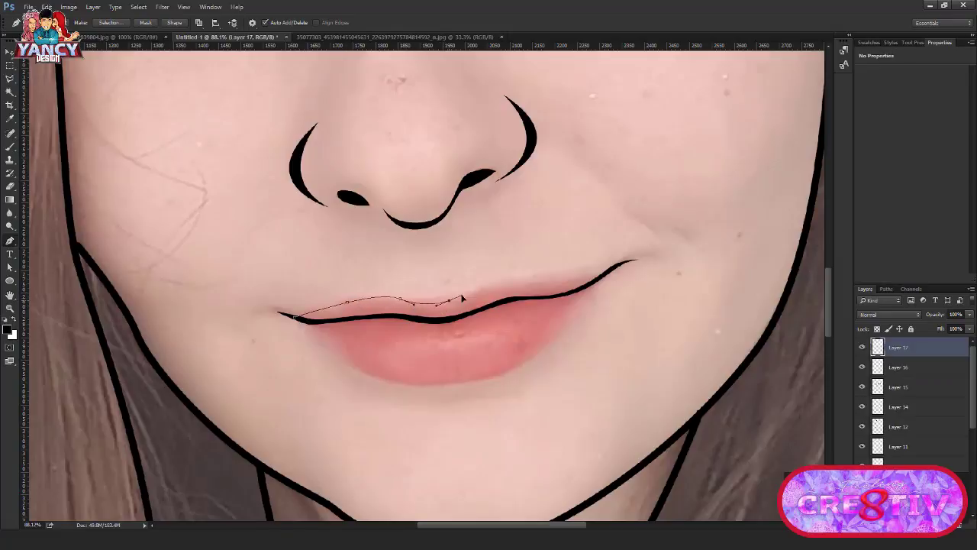
{"action": "left_click_drag", "start_coordinate": [513, 280], "coordinate": [535, 279]}
{"action": "mouse_move", "coordinate": [600, 275]}
{"action": "left_mouse_down"}
{"action": "mouse_move", "coordinate": [609, 278]}
{"action": "mouse_move", "coordinate": [583, 298]}
{"action": "left_mouse_up"}
{"action": "left_click_drag", "start_coordinate": [517, 367], "coordinate": [473, 384]}
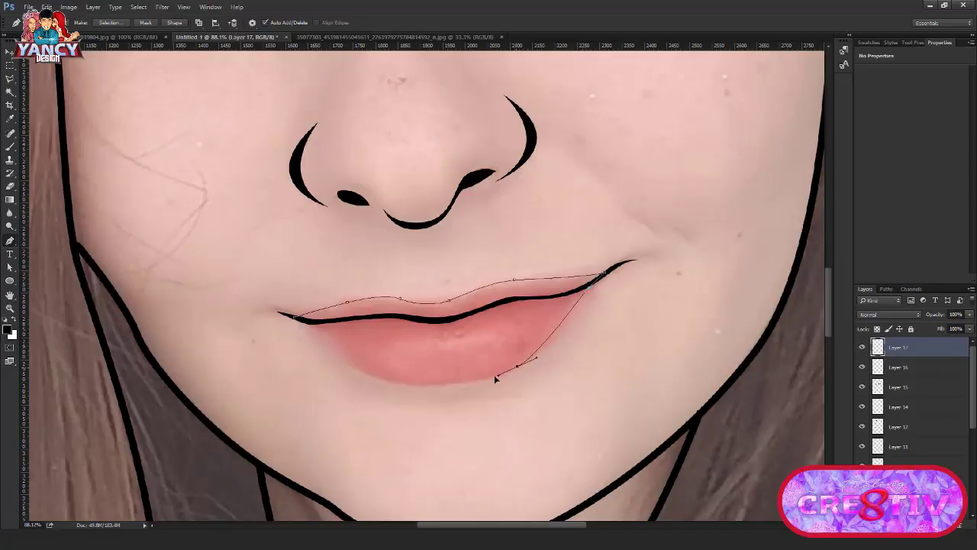
{"action": "left_click_drag", "start_coordinate": [343, 362], "coordinate": [329, 347]}
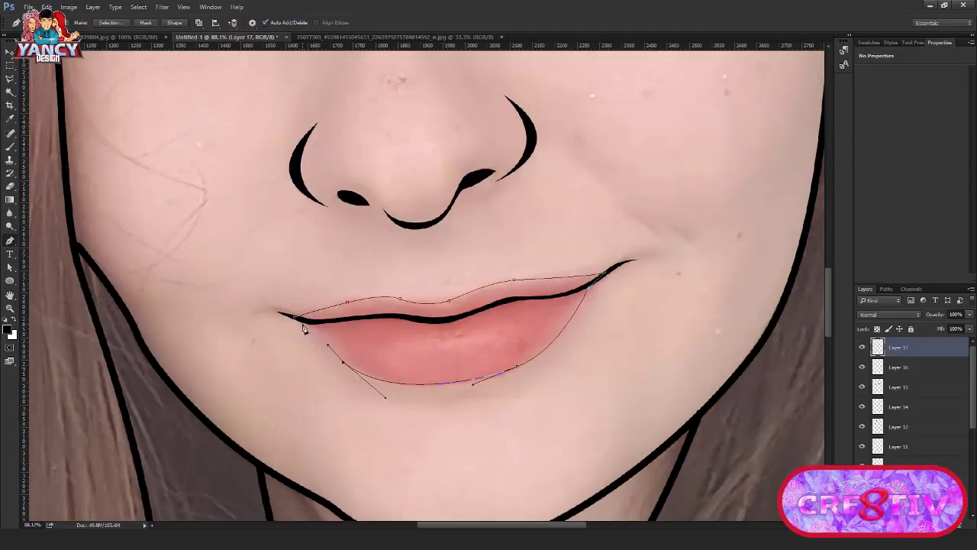
{"action": "left_click", "coordinate": [294, 316]}
{"action": "key", "text": "a"}
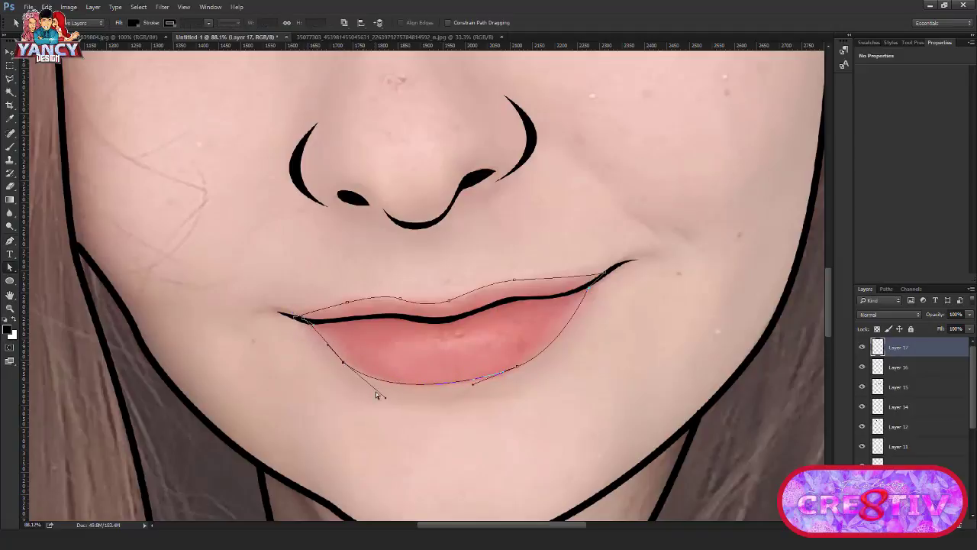
{"action": "left_click_drag", "start_coordinate": [383, 400], "coordinate": [378, 391]}
{"action": "mouse_move", "coordinate": [329, 344]}
{"action": "left_mouse_down"}
{"action": "mouse_move", "coordinate": [312, 344]}
{"action": "mouse_move", "coordinate": [324, 347]}
{"action": "left_mouse_up"}
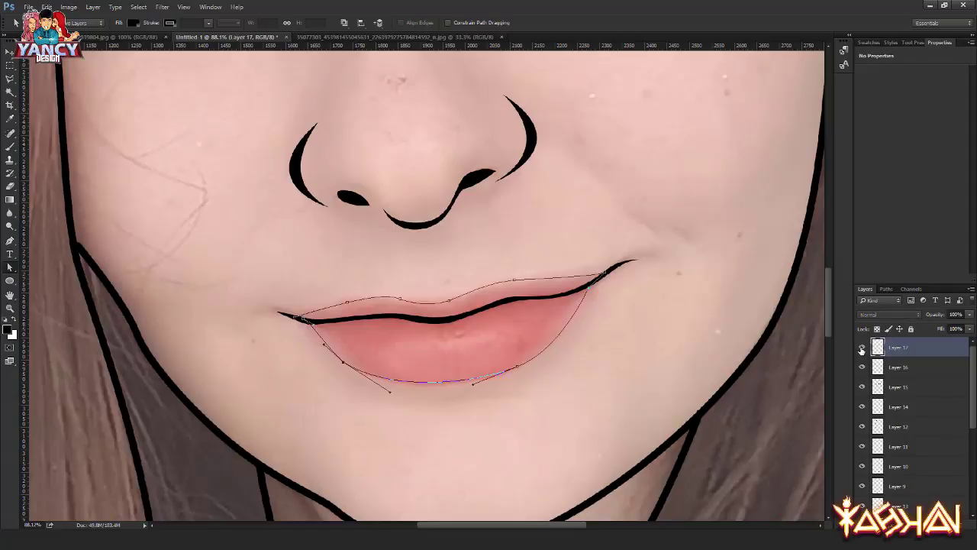
Step: Fill the lip selection with solid black, deselect, and open Layer Style
{"action": "key", "text": "ctrl+Return"}
{"action": "key", "text": "i"}
{"action": "key", "text": "shift+F5"}
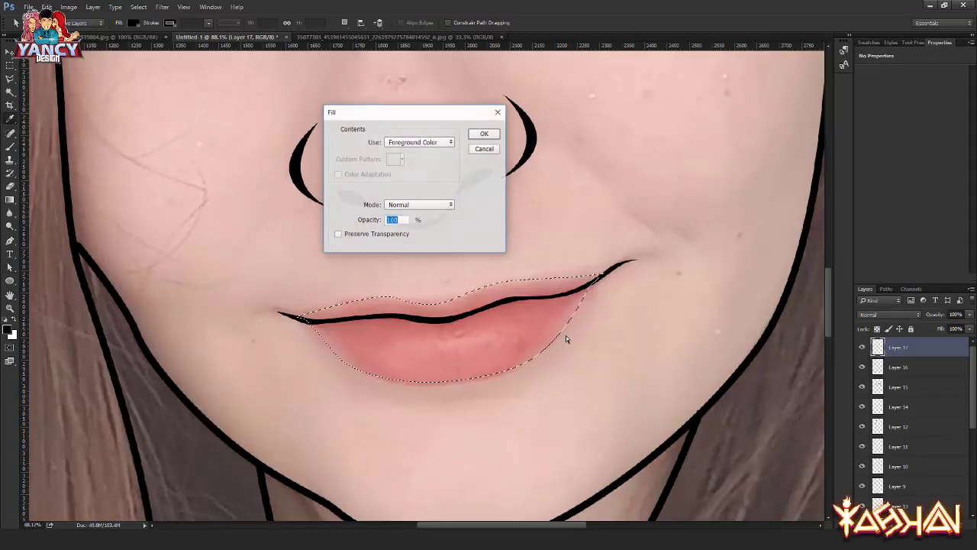
{"action": "key", "text": "Escape"}
{"action": "key", "text": "v"}
{"action": "key", "text": "alt+BackSpace"}
{"action": "key", "text": "ctrl+d"}
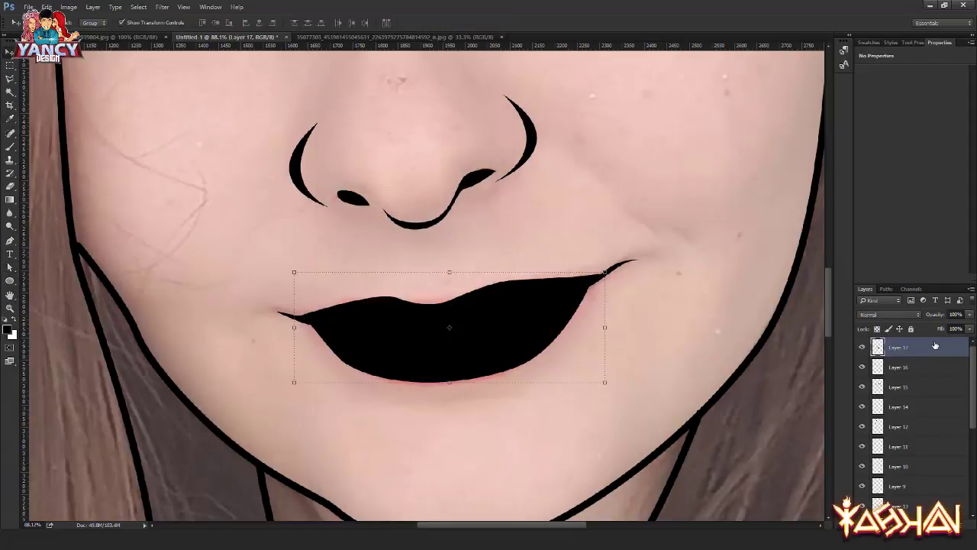
{"action": "key", "text": "h"}
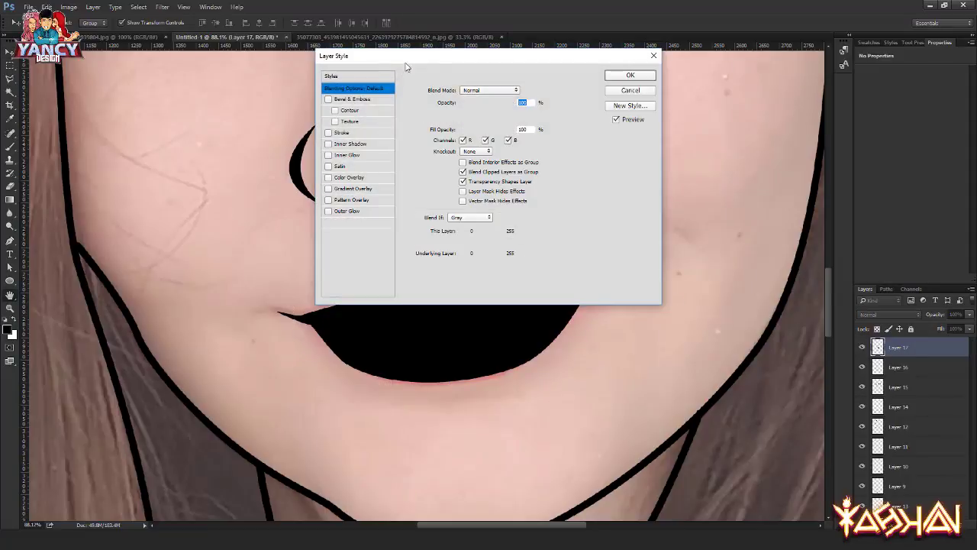
Step: Add a Color Overlay of d06d6d (208, 109, 109) to the lips
{"action": "left_click", "coordinate": [534, 204]}
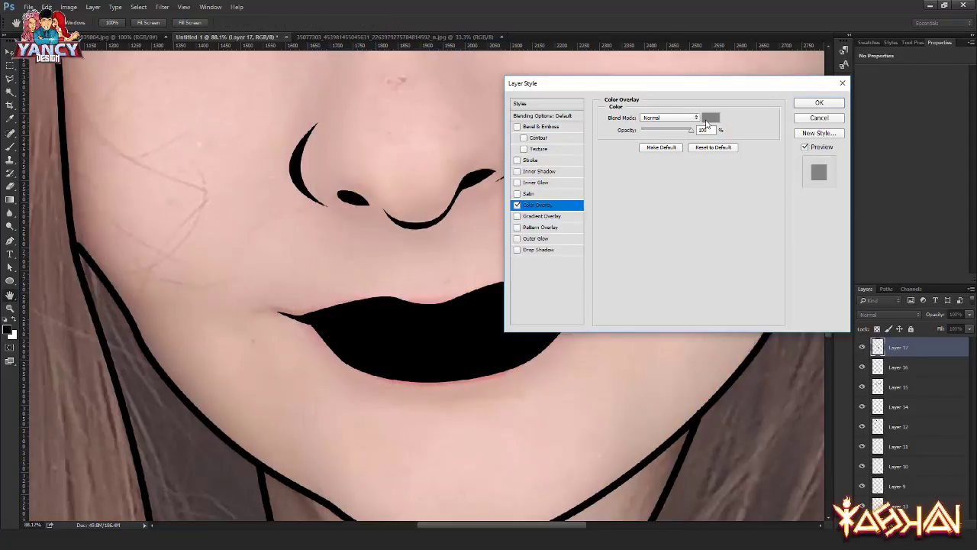
{"action": "left_click", "coordinate": [711, 117]}
{"action": "left_click", "coordinate": [480, 120]}
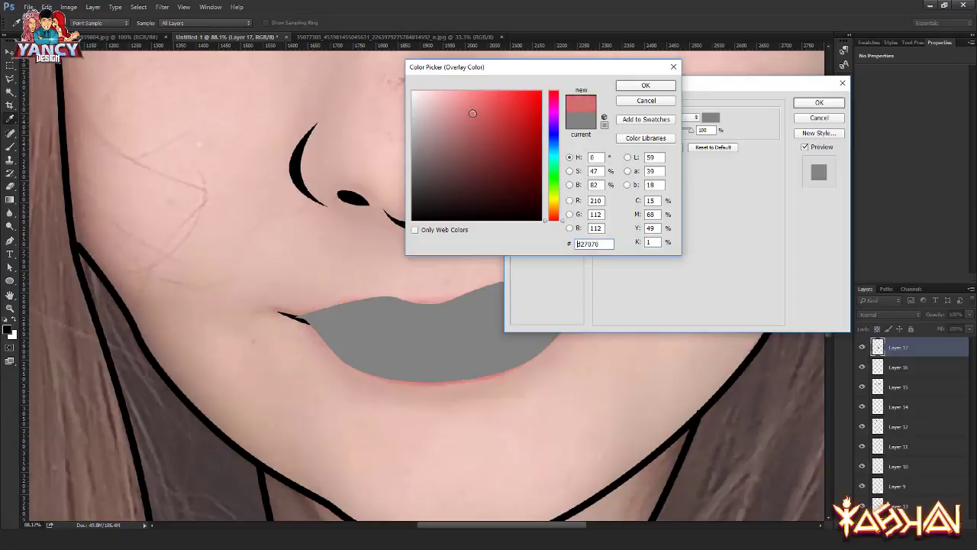
{"action": "left_click", "coordinate": [473, 114]}
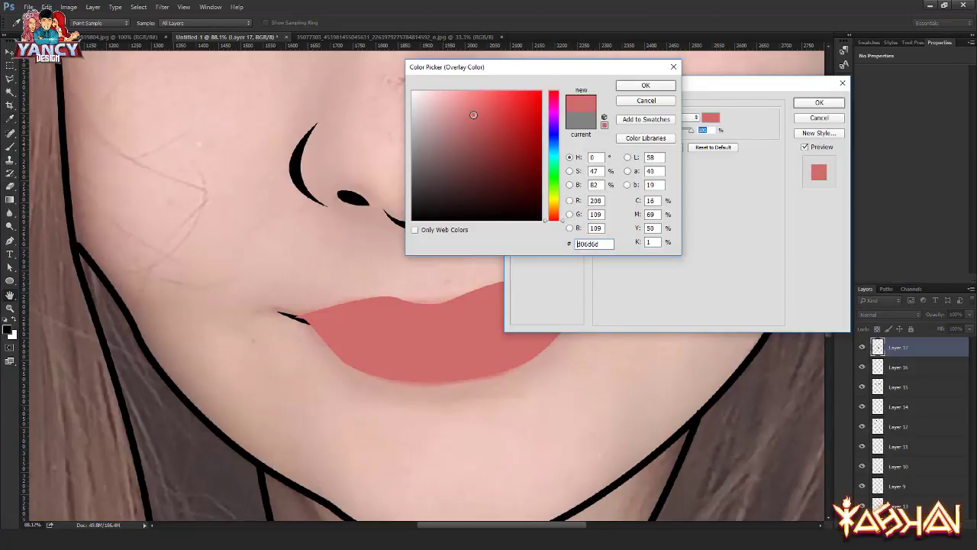
{"action": "key", "text": "Return"}
{"action": "key", "text": "Return"}
{"action": "key", "text": "v"}
Step: Move the lips layer below the black lip line layer
{"action": "key", "text": "ctrl+bracketleft"}
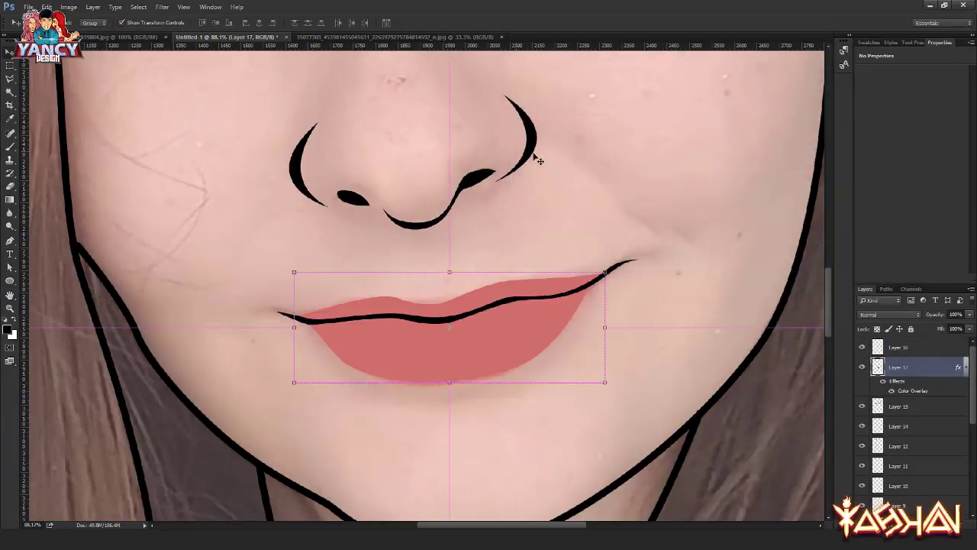
{"action": "scroll", "coordinate": [557, 248], "scroll_direction": "down", "scroll_amount": 3}
{"action": "scroll", "coordinate": [557, 248], "scroll_direction": "down", "scroll_amount": 2}
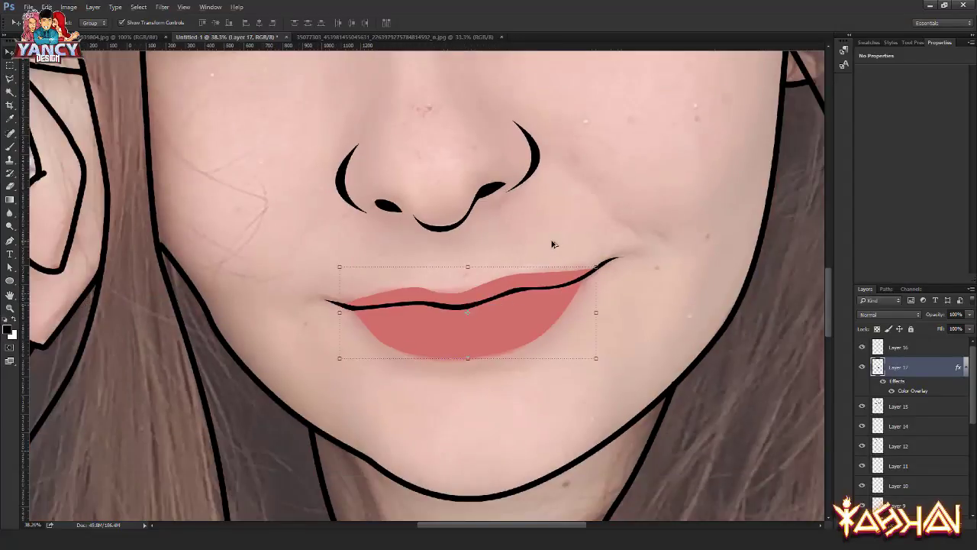
{"action": "left_click_drag", "start_coordinate": [492, 266], "coordinate": [546, 266]}
{"action": "scroll", "coordinate": [545, 260], "scroll_direction": "up", "scroll_amount": 3}
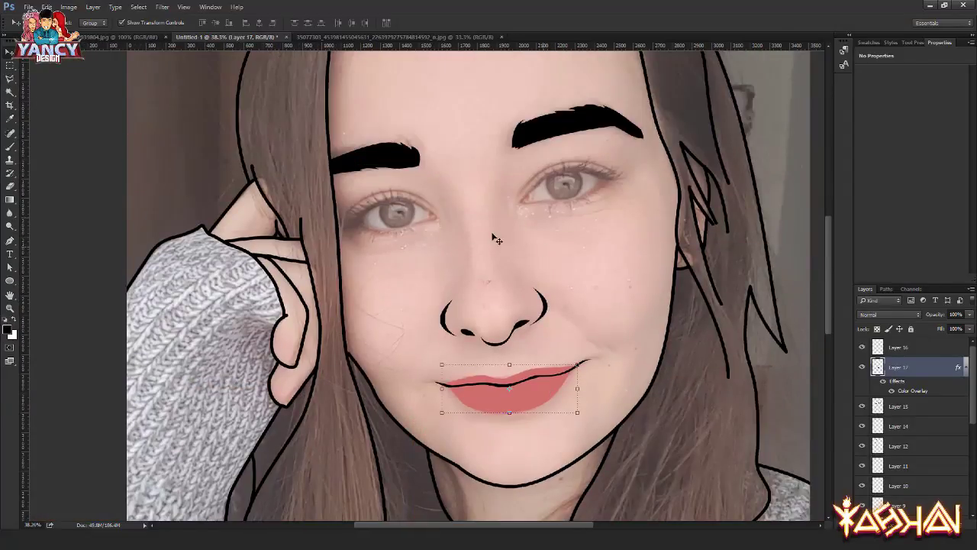
{"action": "left_click", "coordinate": [479, 254]}
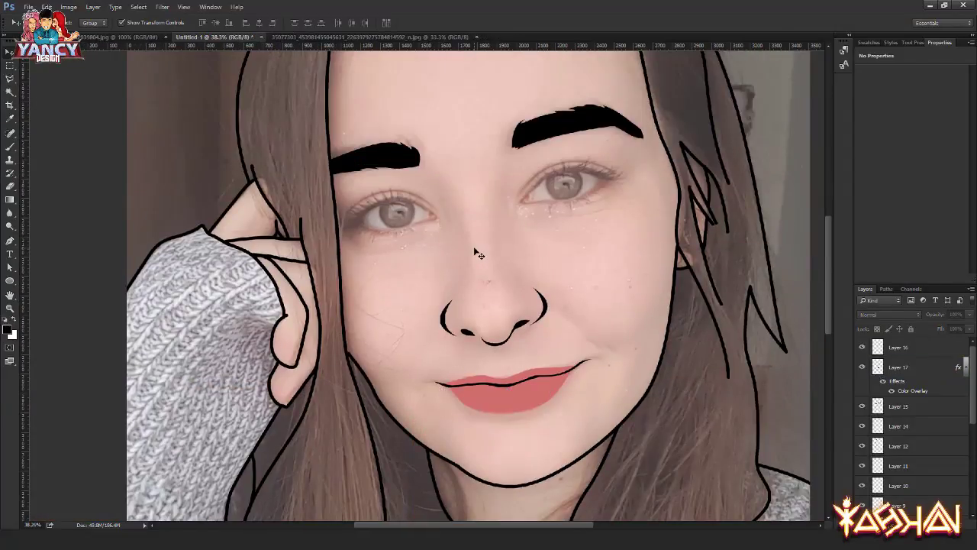
{"action": "scroll", "coordinate": [477, 253], "scroll_direction": "down", "scroll_amount": 3}
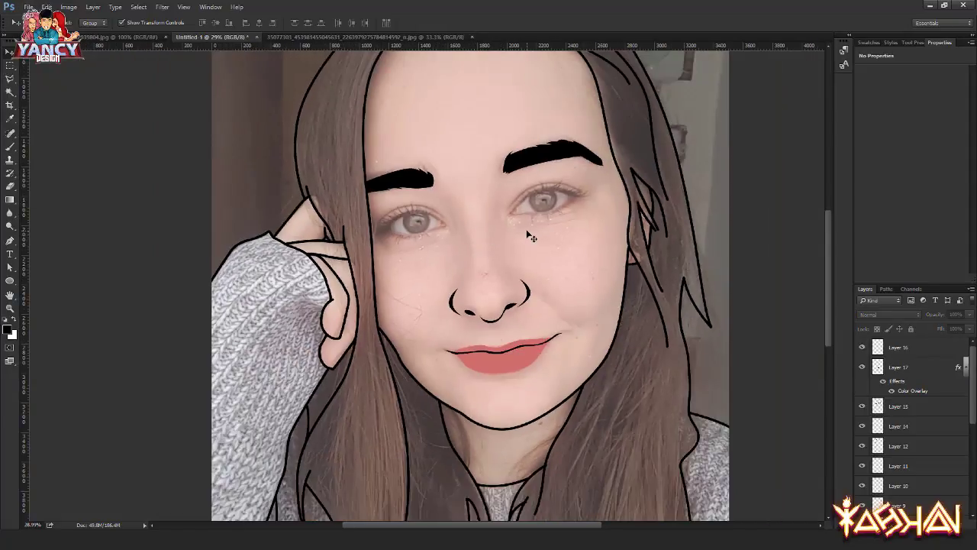
Step: Add a new layer for the left eye outline
{"action": "key", "text": "ctrl+shift+n"}
{"action": "key", "text": "ctrl+shift+alt+n"}
{"action": "key", "text": "p"}
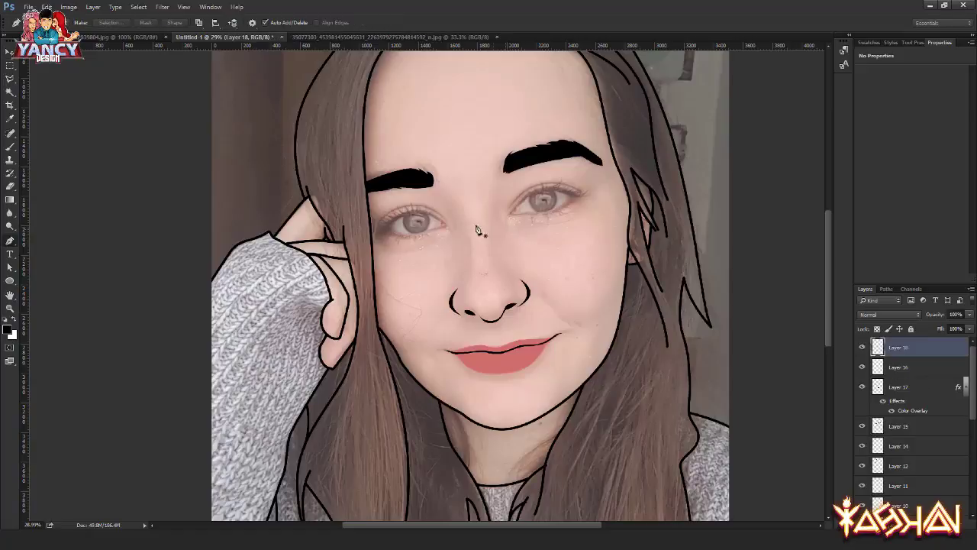
{"action": "scroll", "coordinate": [442, 237], "scroll_direction": "up", "scroll_amount": 2}
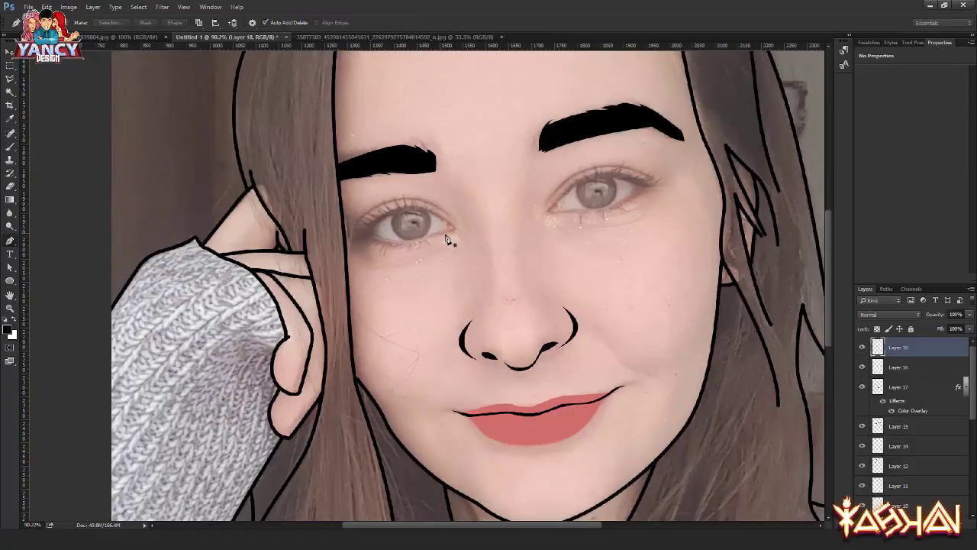
{"action": "scroll", "coordinate": [448, 241], "scroll_direction": "up", "scroll_amount": 3}
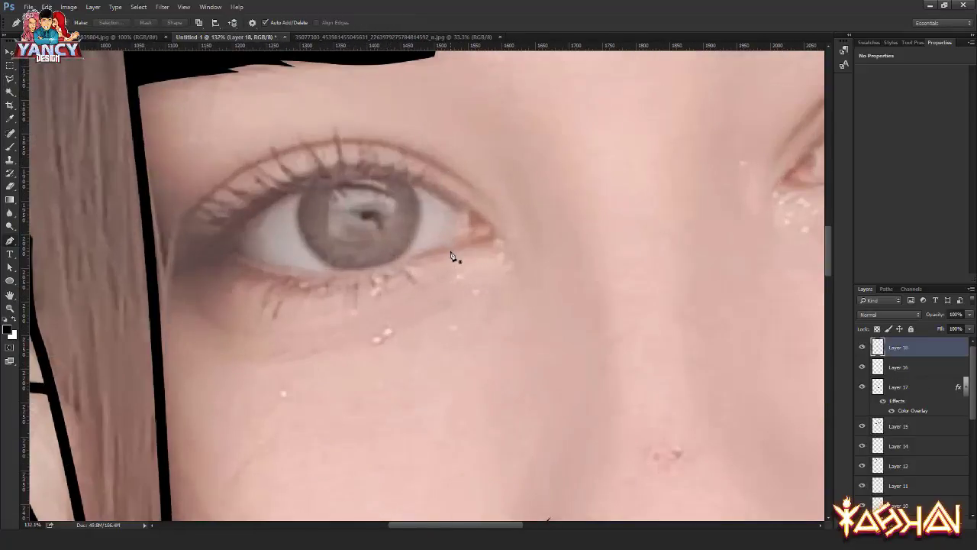
Step: Trace an almond-shaped eye outline along the upper and lower lids
{"action": "left_click", "coordinate": [451, 251]}
{"action": "left_click", "coordinate": [497, 241]}
{"action": "left_click", "coordinate": [497, 241], "text": "alt"}
{"action": "mouse_move", "coordinate": [343, 163]}
{"action": "left_mouse_down"}
{"action": "mouse_move", "coordinate": [223, 171]}
{"action": "mouse_move", "coordinate": [360, 157]}
{"action": "left_mouse_up"}
{"action": "left_click", "coordinate": [302, 210]}
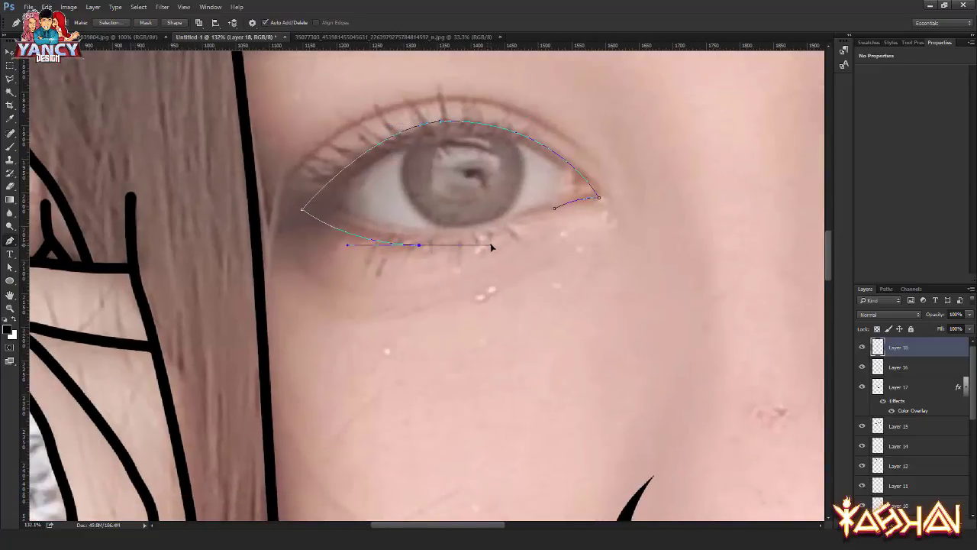
{"action": "left_click_drag", "start_coordinate": [400, 245], "coordinate": [448, 244]}
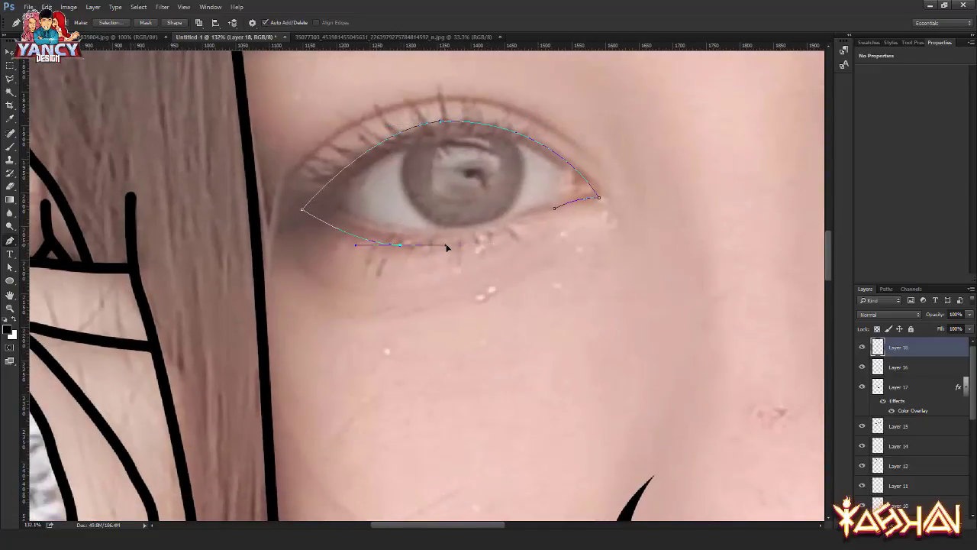
{"action": "left_click", "coordinate": [400, 245], "text": "alt"}
{"action": "left_click_drag", "start_coordinate": [302, 210], "coordinate": [331, 210]}
{"action": "left_click_drag", "start_coordinate": [449, 131], "coordinate": [517, 129]}
{"action": "left_click", "coordinate": [582, 187]}
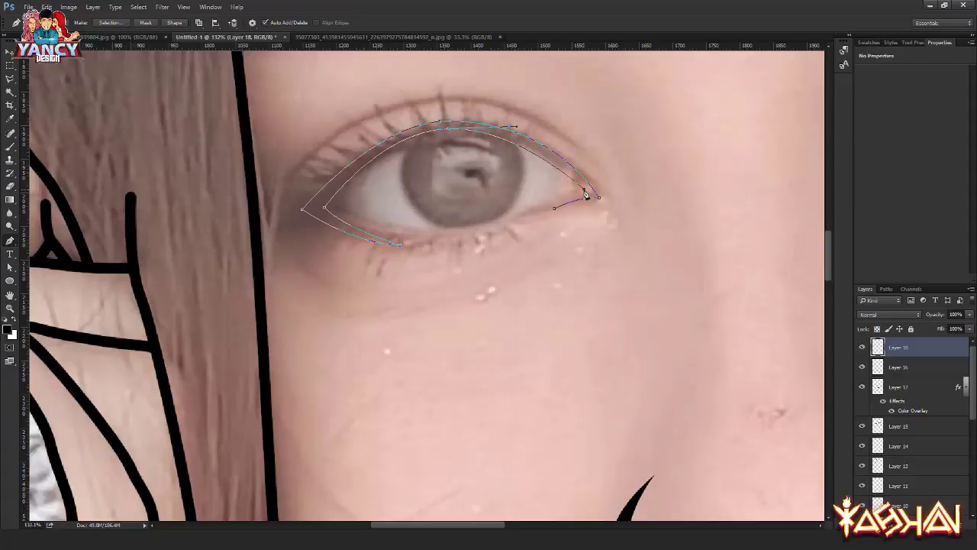
Step: Convert the eye path to a selection and fill it black on Layer 19
{"action": "right_click", "coordinate": [540, 219]}
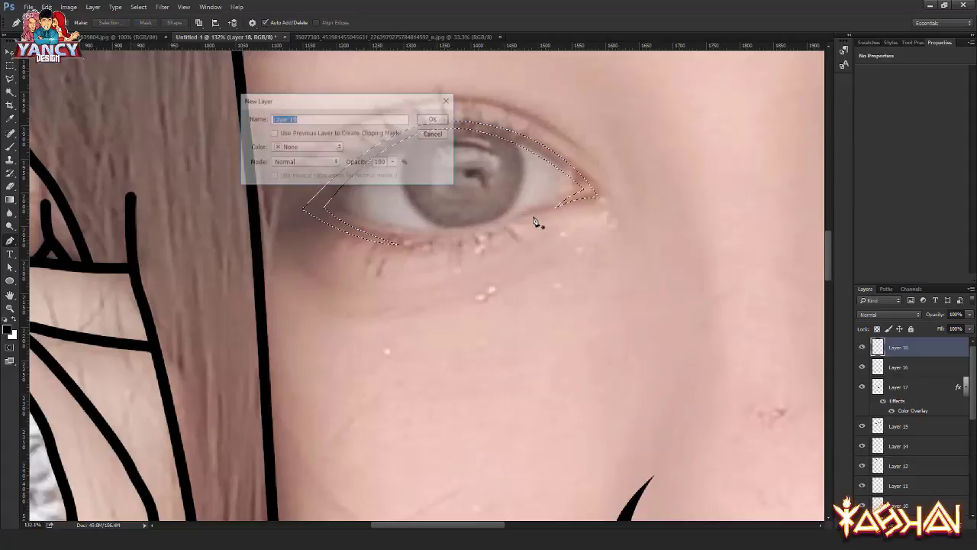
{"action": "key", "text": "Return"}
{"action": "key", "text": "ctrl+shift+alt+n"}
{"action": "key", "text": "shift+F5"}
{"action": "key", "text": "Return"}
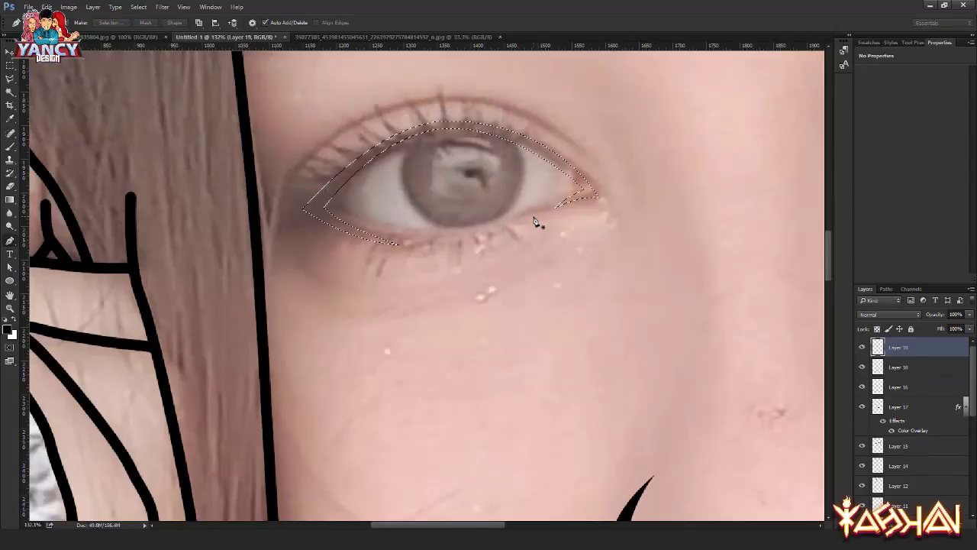
{"action": "key", "text": "ctrl+d"}
{"action": "key", "text": "v"}
{"action": "scroll", "coordinate": [550, 206], "scroll_direction": "up", "scroll_amount": 2}
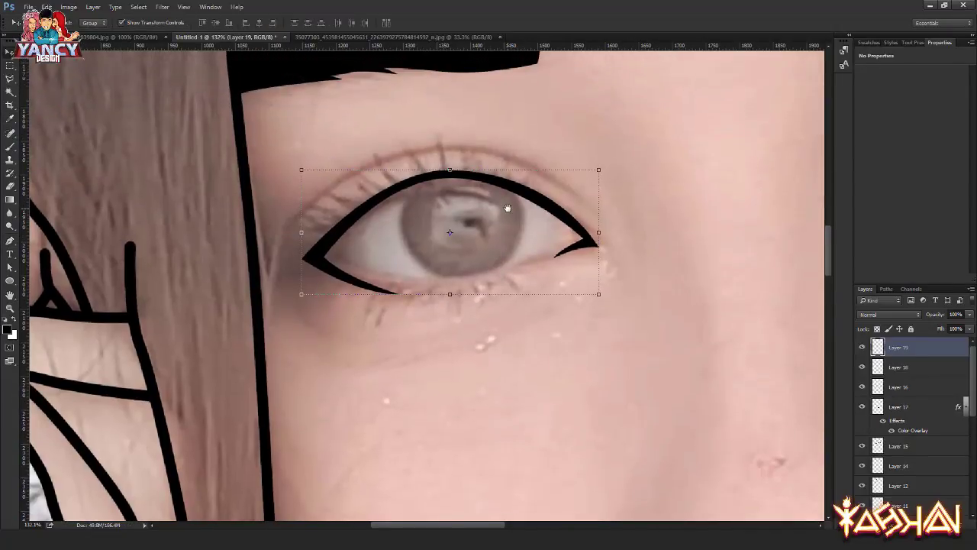
Step: Trace a closed tapered crease curve above the left eye
{"action": "key", "text": "p"}
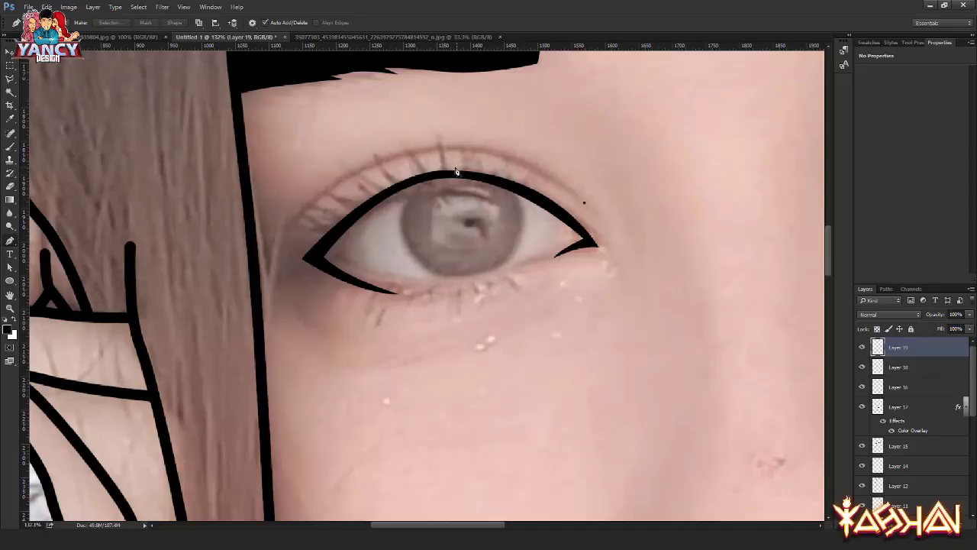
{"action": "left_click_drag", "start_coordinate": [425, 151], "coordinate": [341, 164]}
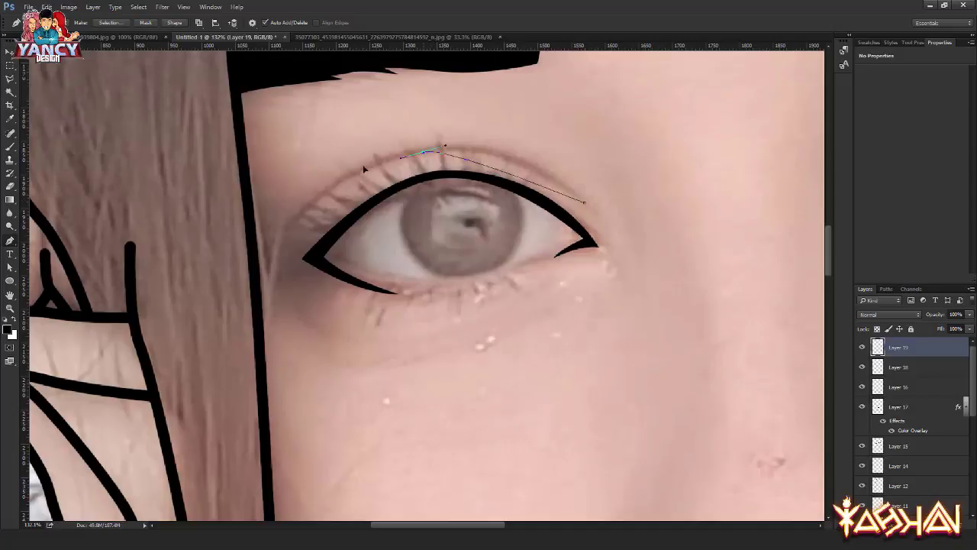
{"action": "left_click", "coordinate": [289, 245]}
{"action": "mouse_move", "coordinate": [429, 154]}
{"action": "left_mouse_down"}
{"action": "mouse_move", "coordinate": [421, 149]}
{"action": "mouse_move", "coordinate": [507, 139]}
{"action": "left_mouse_up"}
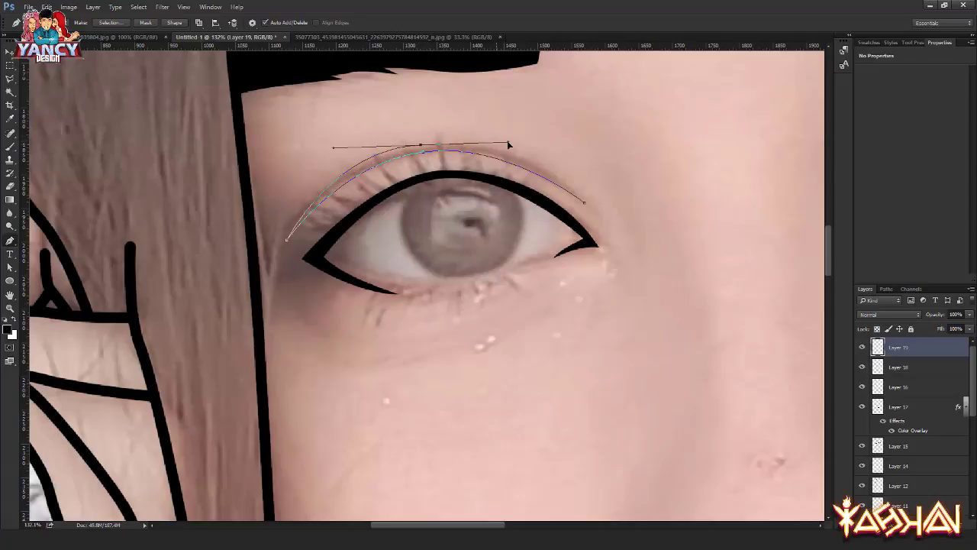
{"action": "left_click", "coordinate": [584, 202]}
Step: Fill the crease selection with black and deselect it
{"action": "key", "text": "ctrl+Return"}
{"action": "key", "text": "shift+F5"}
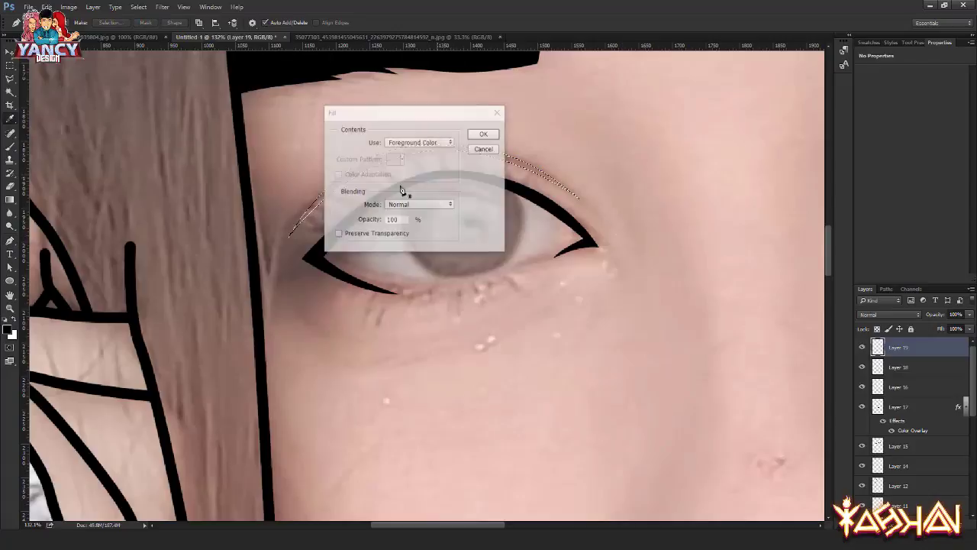
{"action": "key", "text": "Return"}
{"action": "key", "text": "p"}
{"action": "key", "text": "ctrl+d"}
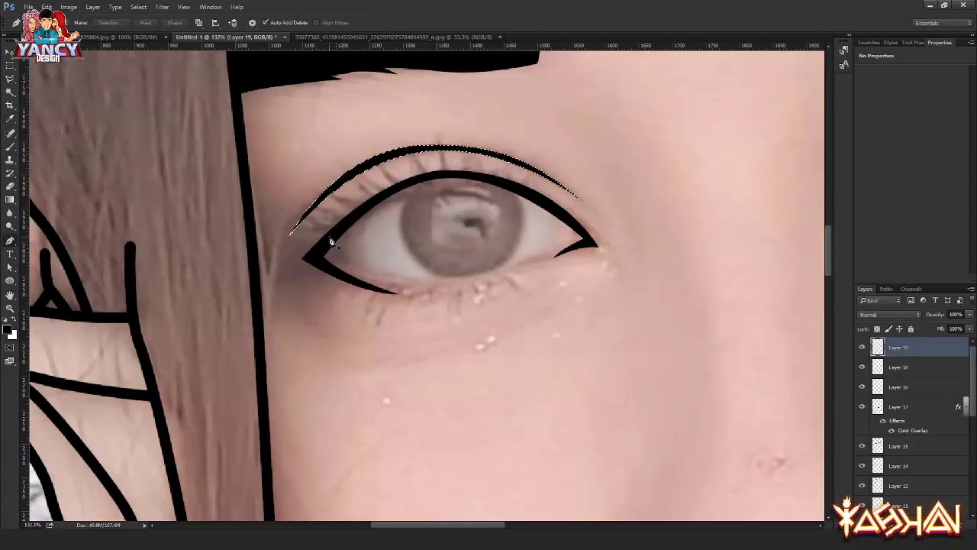
{"action": "key", "text": "super"}
{"action": "key", "text": "Escape"}
{"action": "key", "text": "v"}
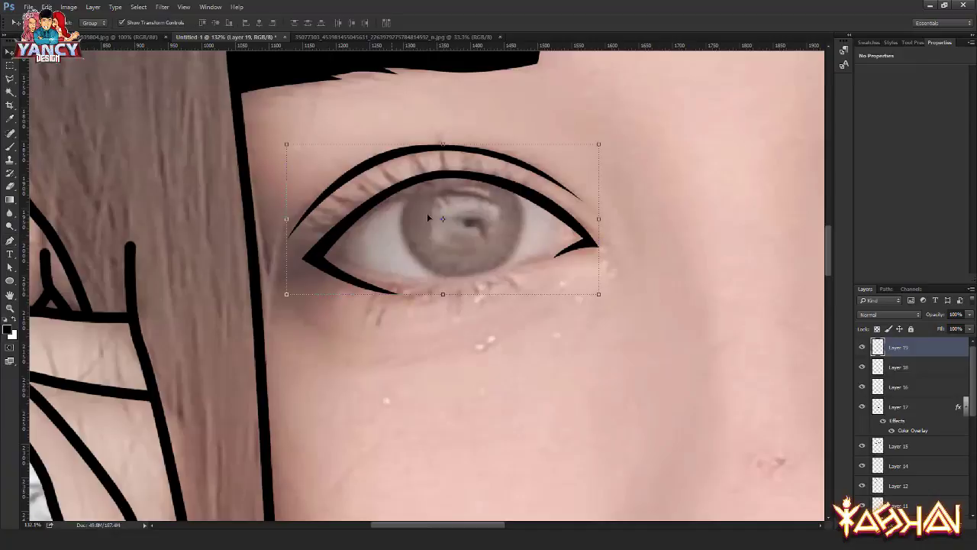
{"action": "scroll", "coordinate": [592, 215], "scroll_direction": "down", "scroll_amount": 2}
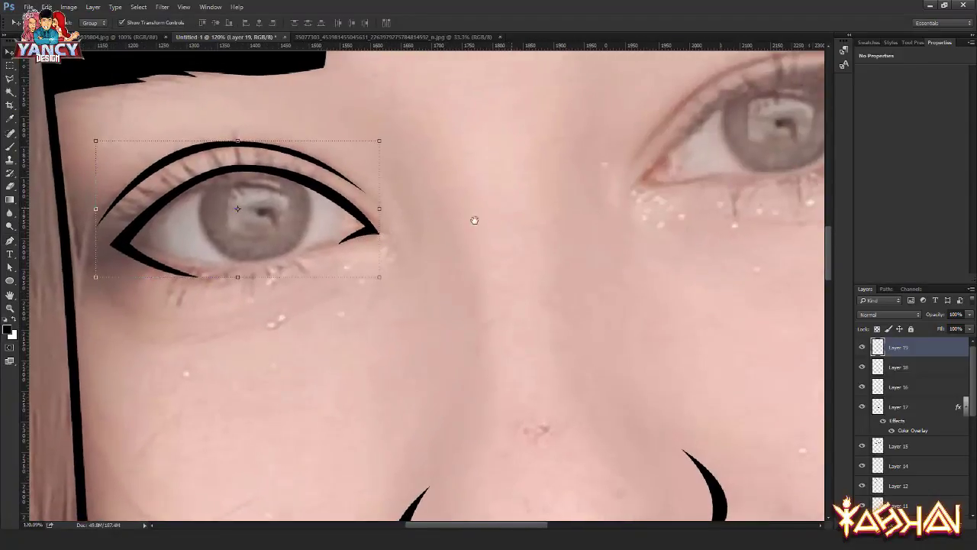
{"action": "scroll", "coordinate": [471, 214], "scroll_direction": "up", "scroll_amount": 2}
Step: Trace the right eye's outline with the Pen tool, from inner corner along the upper lid to the outer corner
{"action": "key", "text": "p"}
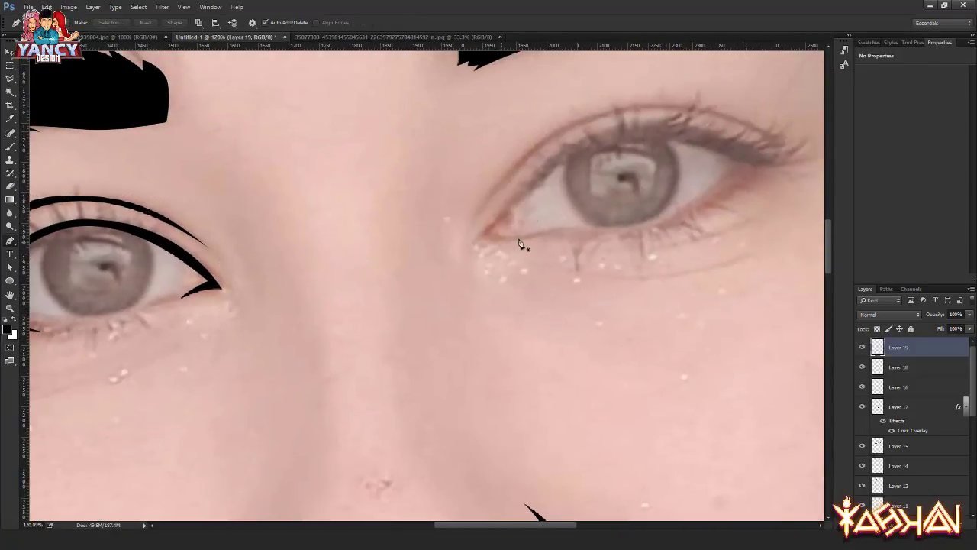
{"action": "left_click", "coordinate": [528, 236]}
{"action": "left_click", "coordinate": [482, 237]}
{"action": "left_click_drag", "start_coordinate": [515, 212], "coordinate": [458, 243]}
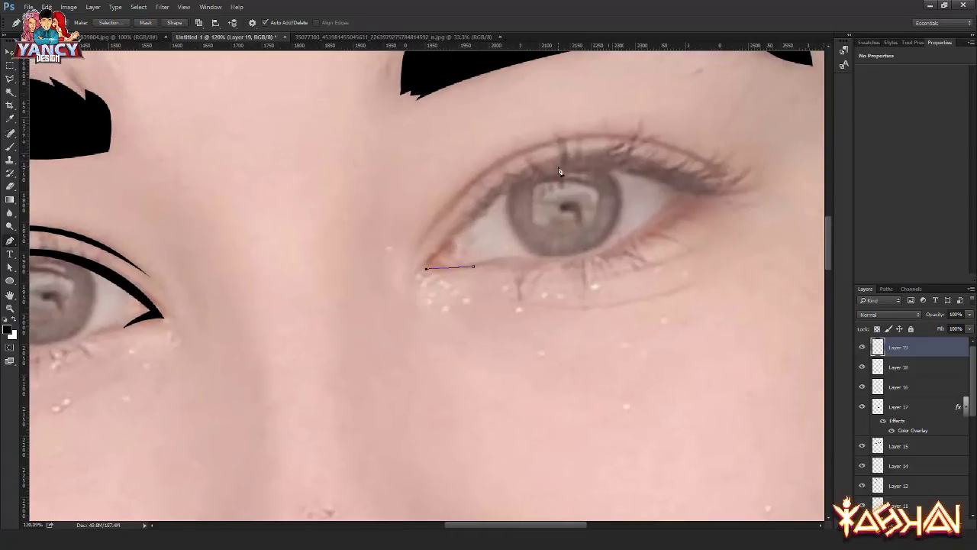
{"action": "left_click_drag", "start_coordinate": [553, 164], "coordinate": [637, 144]}
{"action": "left_click", "coordinate": [701, 186]}
{"action": "left_click_drag", "start_coordinate": [654, 233], "coordinate": [624, 249]}
Step: Close the right eye's upper-lid band outline and fill it with black
{"action": "left_click_drag", "start_coordinate": [687, 198], "coordinate": [693, 179]}
{"action": "left_click_drag", "start_coordinate": [543, 173], "coordinate": [472, 200]}
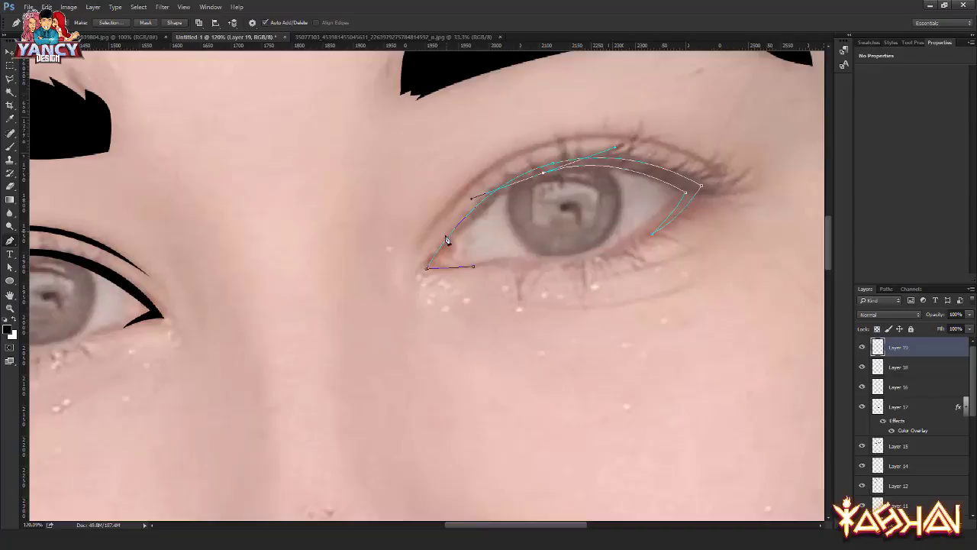
{"action": "left_click_drag", "start_coordinate": [439, 266], "coordinate": [436, 265]}
{"action": "right_click", "coordinate": [411, 199]}
{"action": "left_click", "coordinate": [439, 246]}
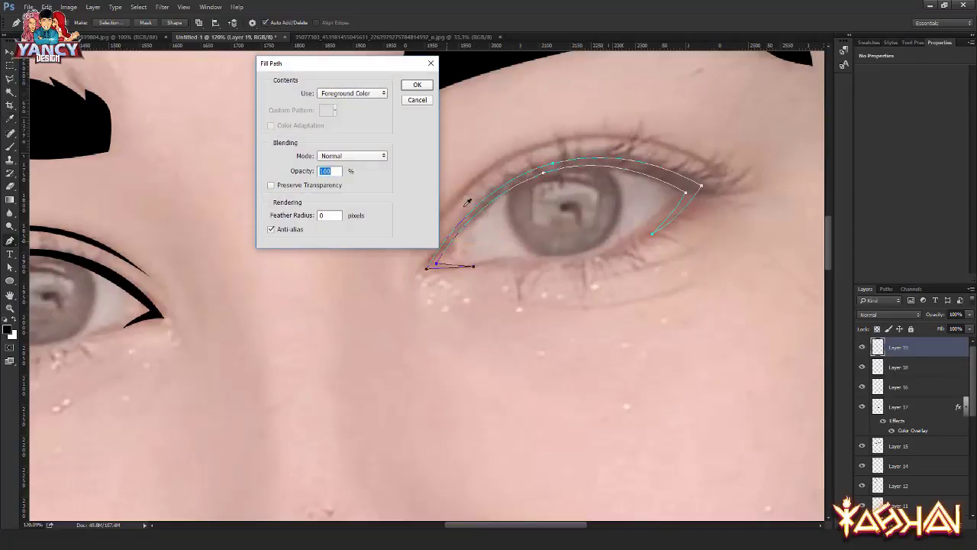
{"action": "key", "text": "Return"}
{"action": "key", "text": "Return"}
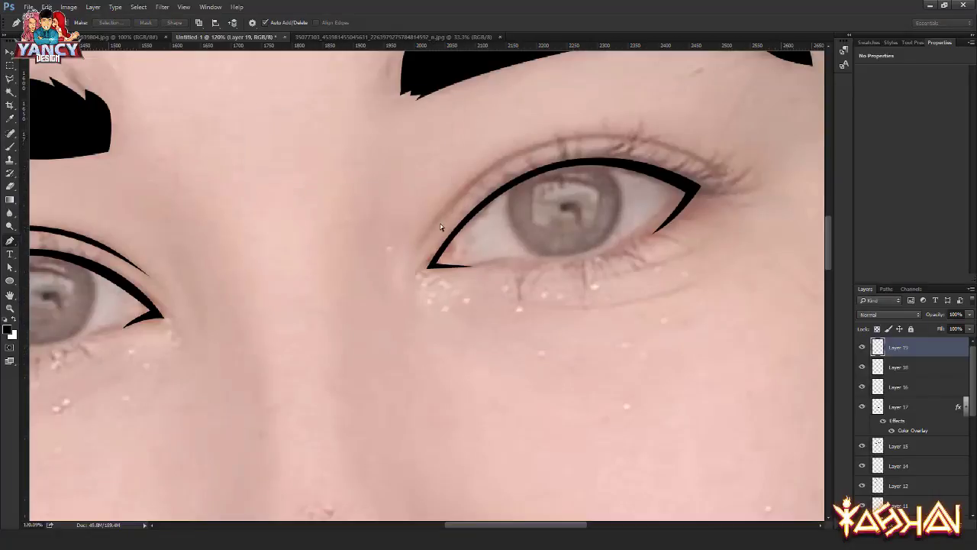
Step: On a new layer, draw a crease arc above the right eye's lid and fill it black
{"action": "key", "text": "ctrl+shift+alt+n"}
{"action": "left_click", "coordinate": [423, 242]}
{"action": "left_click_drag", "start_coordinate": [560, 141], "coordinate": [639, 130]}
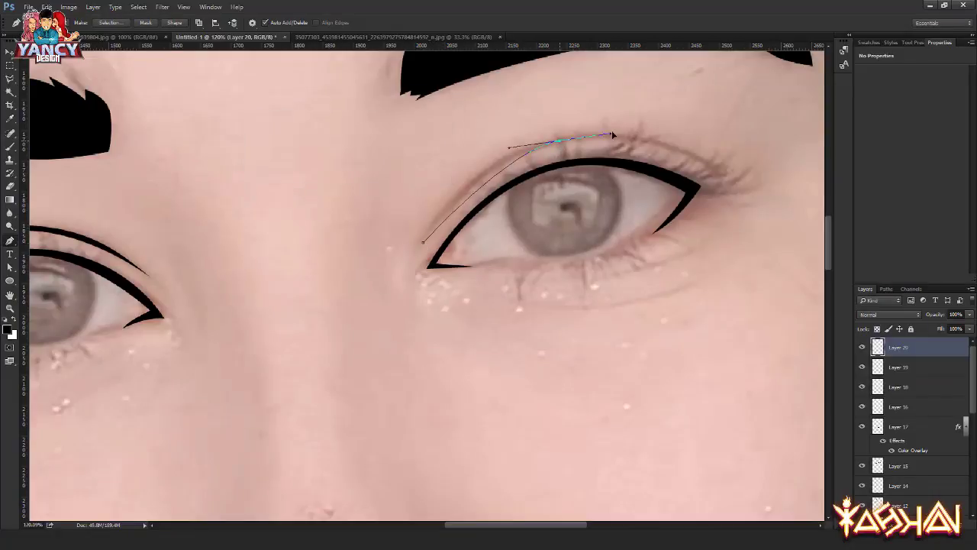
{"action": "left_click", "coordinate": [716, 171]}
{"action": "left_click_drag", "start_coordinate": [562, 138], "coordinate": [467, 151]}
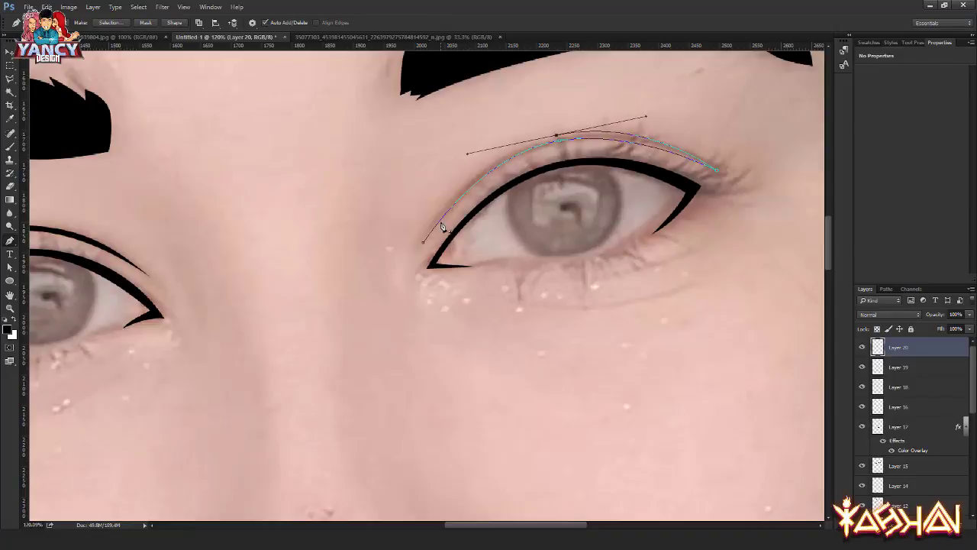
{"action": "left_click", "coordinate": [411, 265], "text": "ctrl"}
{"action": "right_click", "coordinate": [429, 128]}
{"action": "left_click", "coordinate": [440, 187]}
{"action": "key", "text": "Return"}
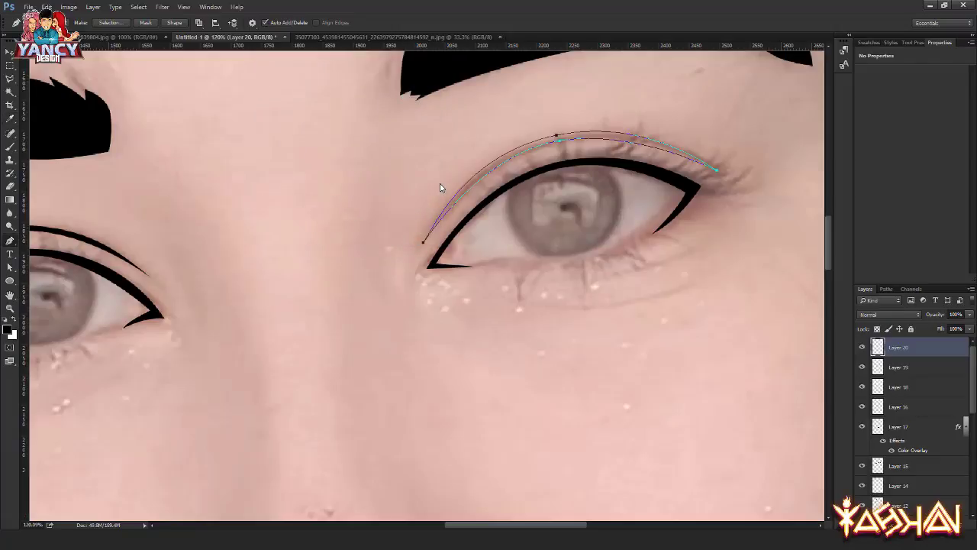
Step: Pan toward the left eye and add a new empty layer
{"action": "left_click_drag", "start_coordinate": [229, 196], "coordinate": [410, 186]}
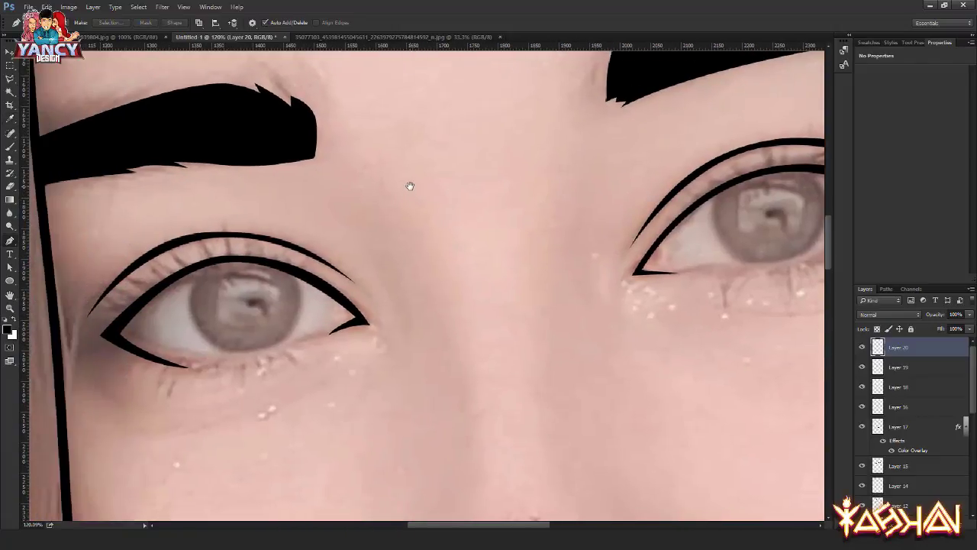
{"action": "key", "text": "ctrl+shift+n"}
{"action": "key", "text": "Return"}
Step: Trace the first lash spikes along the left eye's upper lid with the Pen tool
{"action": "left_click_drag", "start_coordinate": [313, 216], "coordinate": [366, 253]}
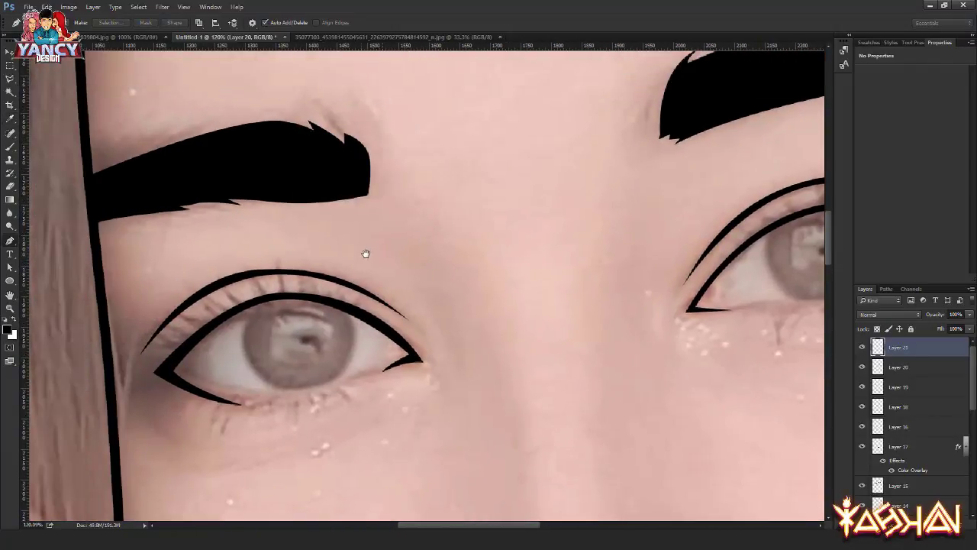
{"action": "left_click_drag", "start_coordinate": [358, 298], "coordinate": [362, 288]}
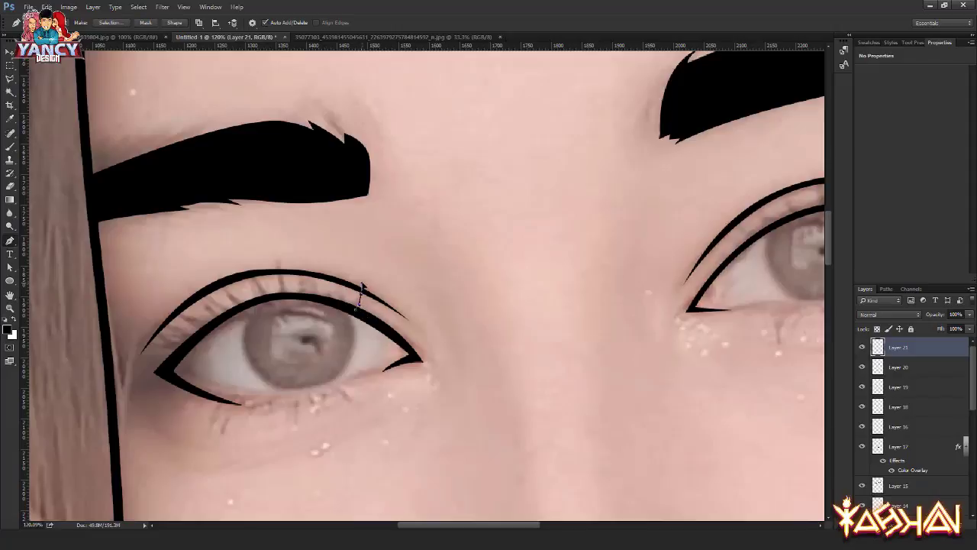
{"action": "left_click", "coordinate": [356, 306], "text": "alt"}
{"action": "mouse_move", "coordinate": [340, 289]}
{"action": "left_mouse_down"}
{"action": "mouse_move", "coordinate": [343, 304]}
{"action": "mouse_move", "coordinate": [317, 287]}
{"action": "left_mouse_up"}
{"action": "mouse_move", "coordinate": [285, 296]}
{"action": "left_mouse_down"}
{"action": "mouse_move", "coordinate": [285, 265]}
{"action": "mouse_move", "coordinate": [271, 252]}
{"action": "left_mouse_up"}
{"action": "left_click", "coordinate": [280, 290]}
{"action": "left_click", "coordinate": [270, 295]}
{"action": "left_click_drag", "start_coordinate": [253, 271], "coordinate": [252, 255]}
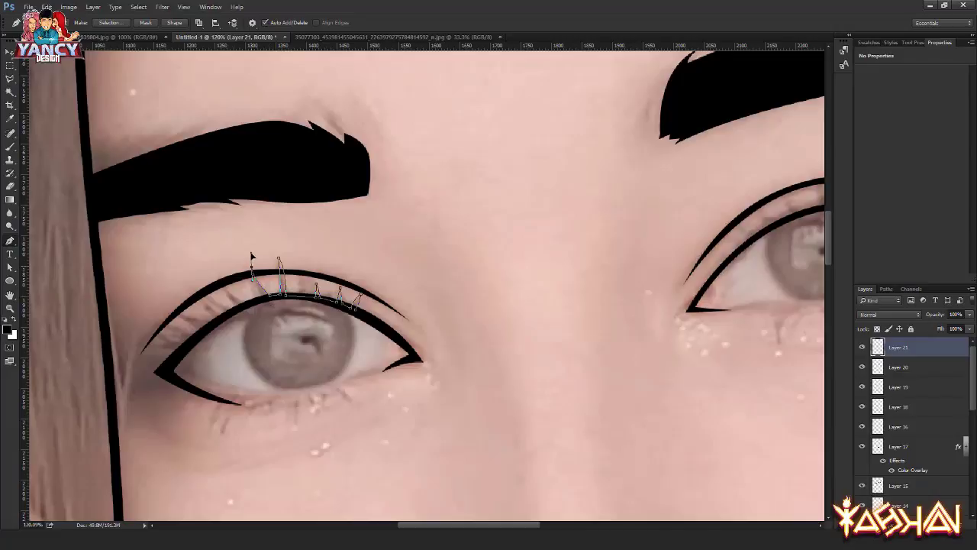
{"action": "left_click", "coordinate": [267, 305]}
{"action": "left_click", "coordinate": [242, 303]}
{"action": "left_click", "coordinate": [226, 273]}
{"action": "left_click", "coordinate": [240, 309]}
Step: Add the leftmost lashes, close the path along the lid and fill it black
{"action": "left_click", "coordinate": [180, 301]}
{"action": "left_click_drag", "start_coordinate": [183, 313], "coordinate": [214, 337]}
{"action": "left_click", "coordinate": [168, 331]}
{"action": "mouse_move", "coordinate": [190, 345]}
{"action": "left_mouse_down"}
{"action": "mouse_move", "coordinate": [197, 349]}
{"action": "mouse_move", "coordinate": [156, 340]}
{"action": "mouse_move", "coordinate": [191, 363]}
{"action": "left_mouse_up"}
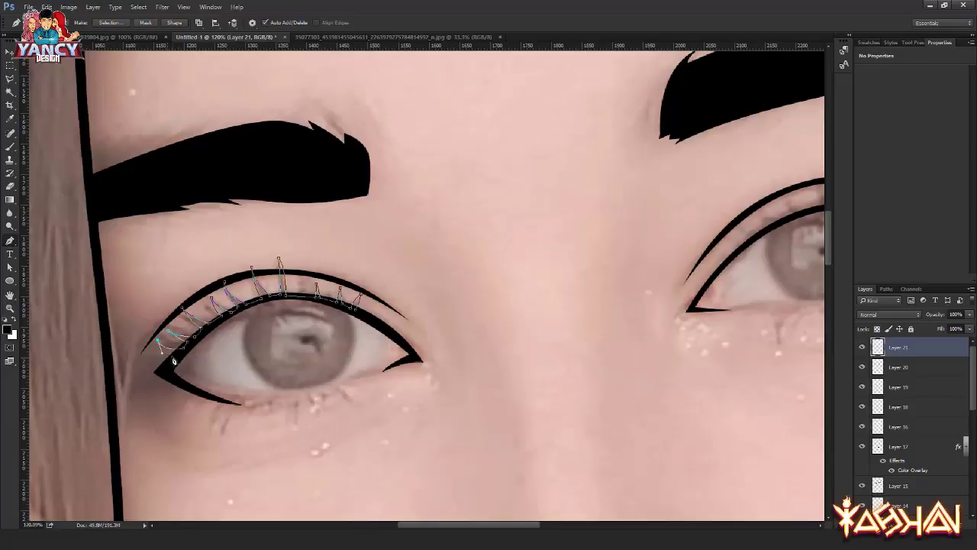
{"action": "key", "text": "Escape"}
{"action": "left_click", "coordinate": [234, 315]}
{"action": "left_click", "coordinate": [364, 319]}
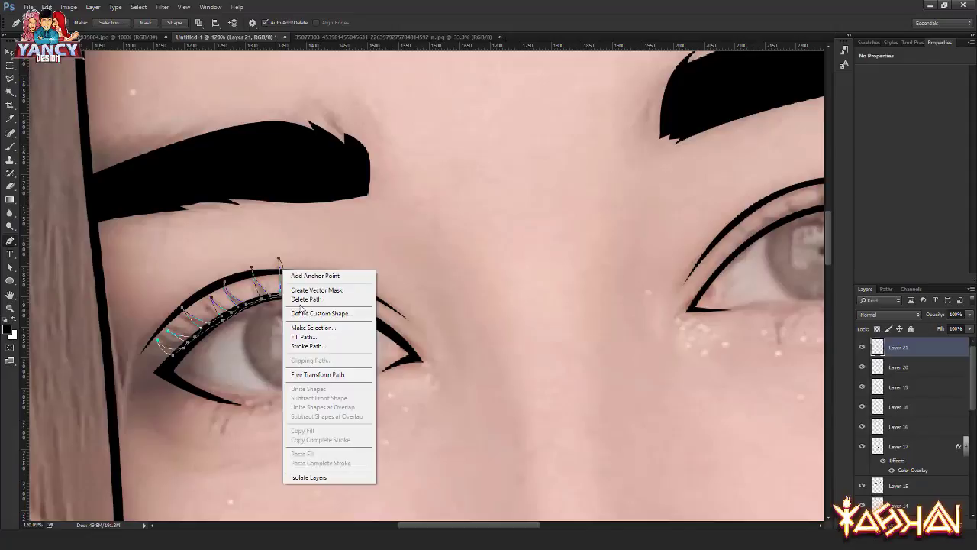
{"action": "right_click", "coordinate": [282, 270]}
{"action": "left_click", "coordinate": [303, 337]}
{"action": "key", "text": "Return"}
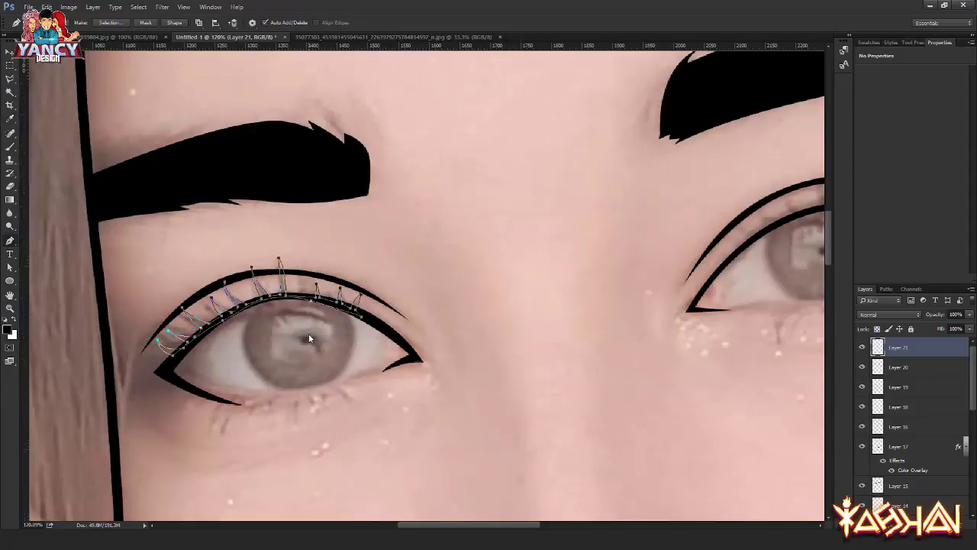
{"action": "scroll", "coordinate": [313, 346], "scroll_direction": "down", "scroll_amount": 2}
{"action": "scroll", "coordinate": [305, 347], "scroll_direction": "down", "scroll_amount": 1}
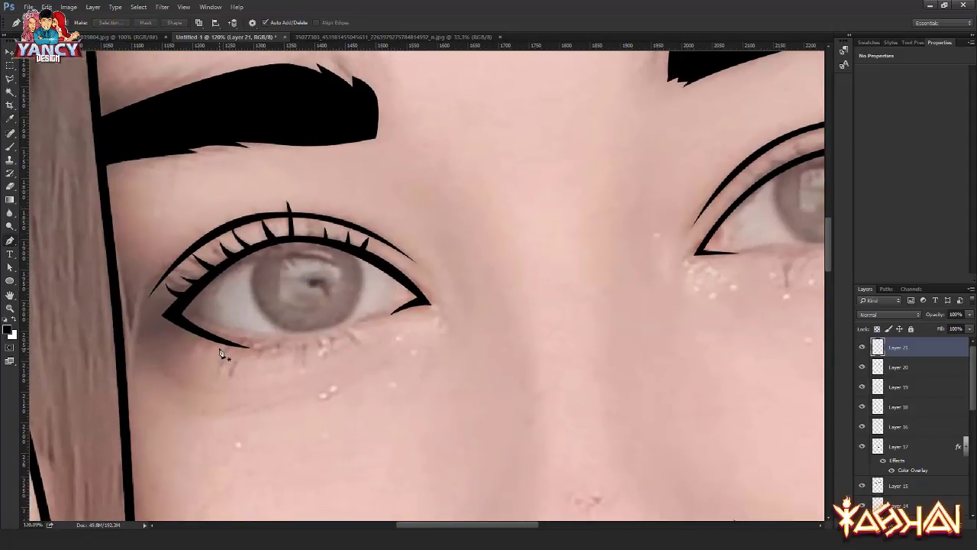
Step: Pan to the right eye and trace lash spikes along its upper lid
{"action": "scroll", "coordinate": [236, 350], "scroll_direction": "down", "scroll_amount": 1}
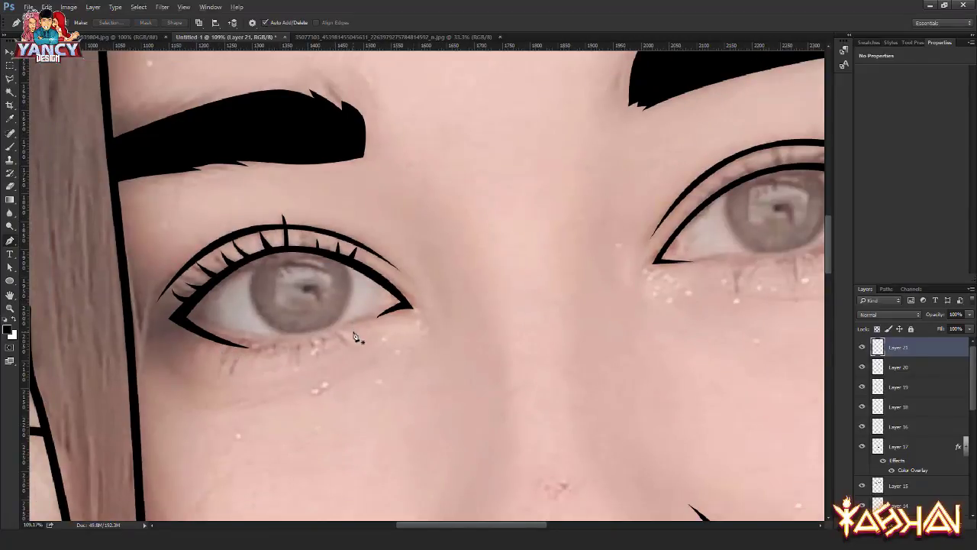
{"action": "left_click_drag", "start_coordinate": [505, 281], "coordinate": [324, 300]}
{"action": "left_click_drag", "start_coordinate": [438, 294], "coordinate": [417, 296]}
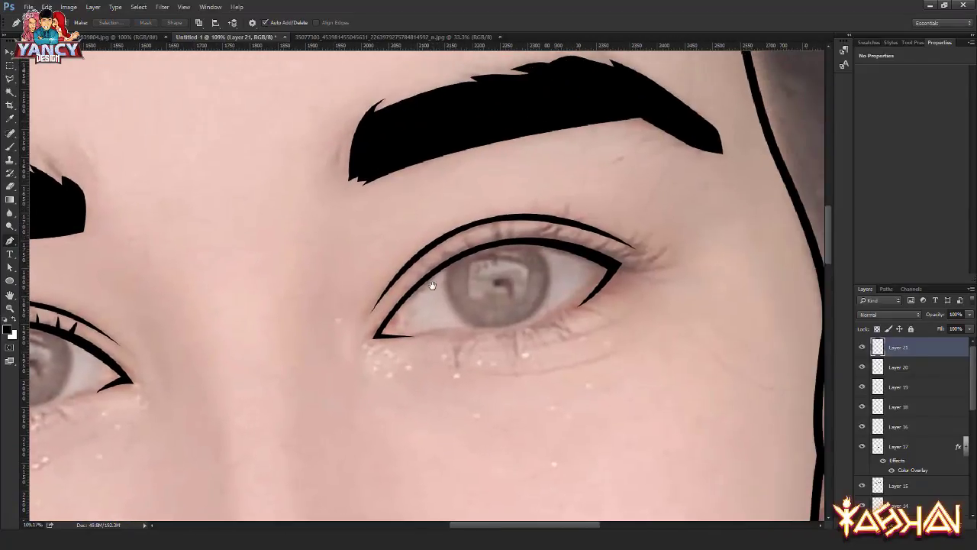
{"action": "left_click", "coordinate": [431, 272]}
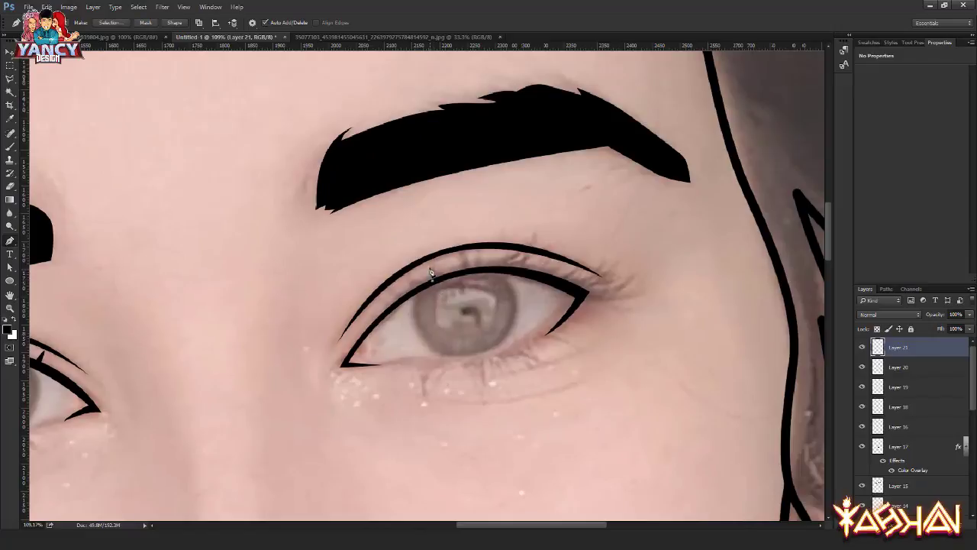
{"action": "mouse_move", "coordinate": [429, 269]}
{"action": "left_mouse_down"}
{"action": "mouse_move", "coordinate": [436, 282]}
{"action": "mouse_move", "coordinate": [462, 266]}
{"action": "mouse_move", "coordinate": [461, 284]}
{"action": "mouse_move", "coordinate": [477, 273]}
{"action": "left_mouse_up"}
{"action": "left_click_drag", "start_coordinate": [518, 243], "coordinate": [518, 251]}
{"action": "mouse_move", "coordinate": [533, 255]}
{"action": "left_mouse_down"}
{"action": "mouse_move", "coordinate": [536, 246]}
{"action": "mouse_move", "coordinate": [533, 282]}
{"action": "left_mouse_up"}
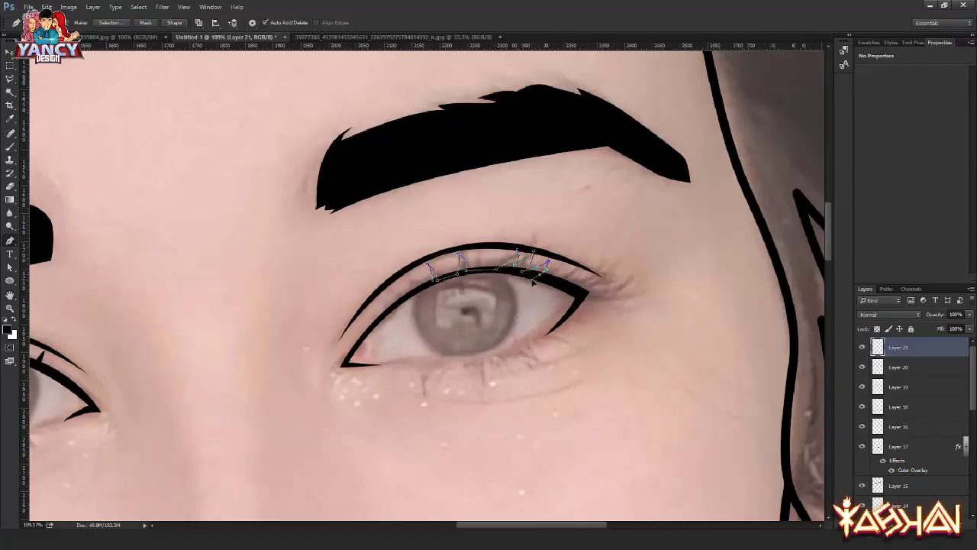
{"action": "left_click_drag", "start_coordinate": [572, 276], "coordinate": [603, 260]}
{"action": "left_click", "coordinate": [599, 275], "text": "alt"}
Step: Add longer flicked lashes at the outer corner and close the path along the lid
{"action": "left_click_drag", "start_coordinate": [613, 275], "coordinate": [624, 268]}
{"action": "left_click", "coordinate": [613, 276]}
{"action": "left_click_drag", "start_coordinate": [632, 279], "coordinate": [648, 262]}
{"action": "left_click", "coordinate": [592, 301]}
{"action": "left_click_drag", "start_coordinate": [586, 297], "coordinate": [549, 300]}
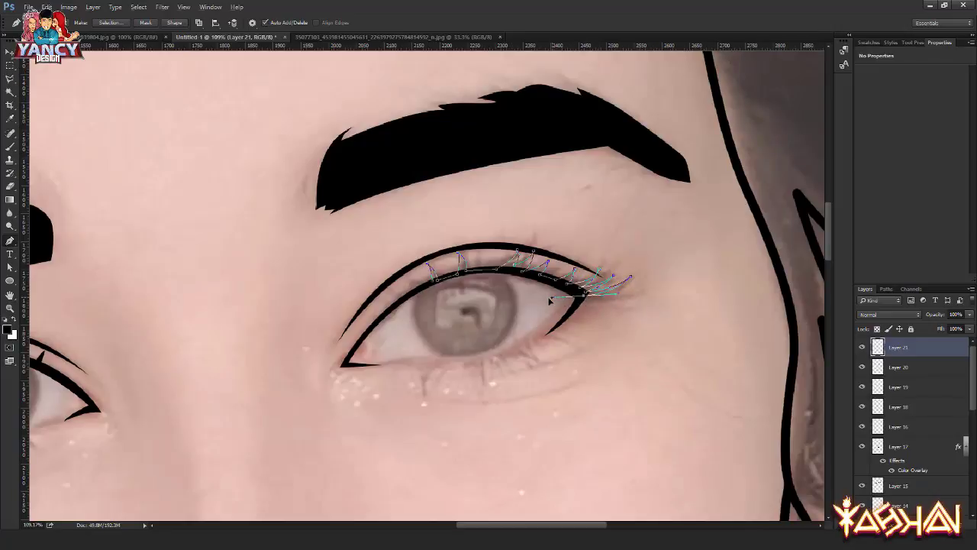
{"action": "left_click", "coordinate": [583, 300]}
{"action": "mouse_move", "coordinate": [633, 295]}
{"action": "left_mouse_down"}
{"action": "mouse_move", "coordinate": [651, 288]}
{"action": "mouse_move", "coordinate": [544, 294]}
{"action": "left_mouse_up"}
{"action": "left_click_drag", "start_coordinate": [420, 289], "coordinate": [403, 300]}
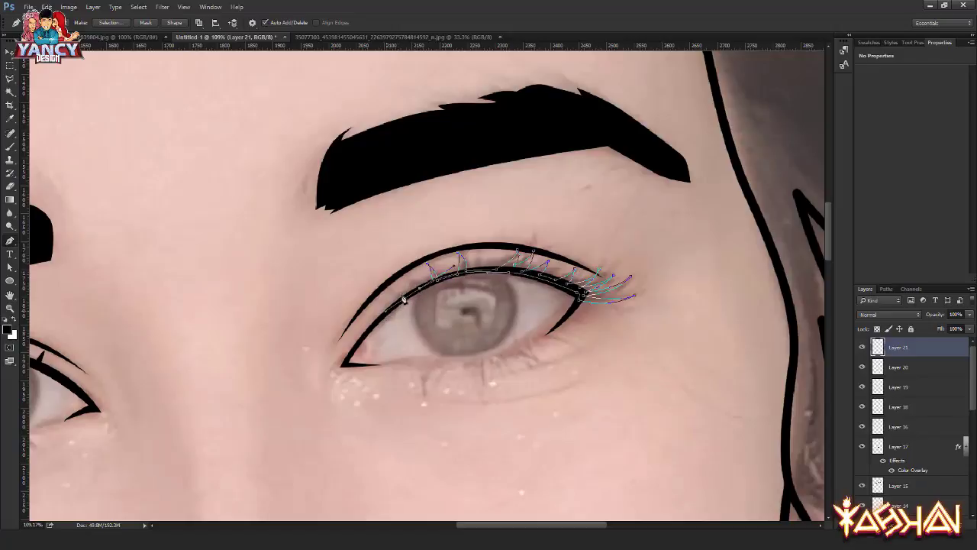
Step: Fill the right eye's lash path black and zoom out to the whole face
{"action": "right_click", "coordinate": [456, 237]}
{"action": "left_click", "coordinate": [469, 289]}
{"action": "key", "text": "Return"}
{"action": "scroll", "coordinate": [532, 321], "scroll_direction": "down", "scroll_amount": 1}
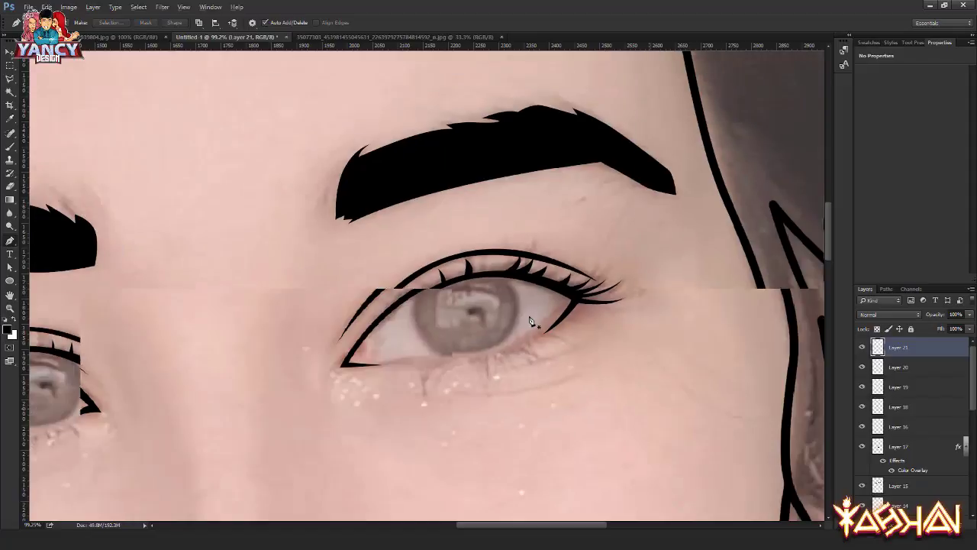
{"action": "scroll", "coordinate": [530, 322], "scroll_direction": "down", "scroll_amount": 1}
{"action": "scroll", "coordinate": [529, 328], "scroll_direction": "down", "scroll_amount": 4}
{"action": "scroll", "coordinate": [525, 335], "scroll_direction": "down", "scroll_amount": 3}
{"action": "scroll", "coordinate": [522, 340], "scroll_direction": "down", "scroll_amount": 2}
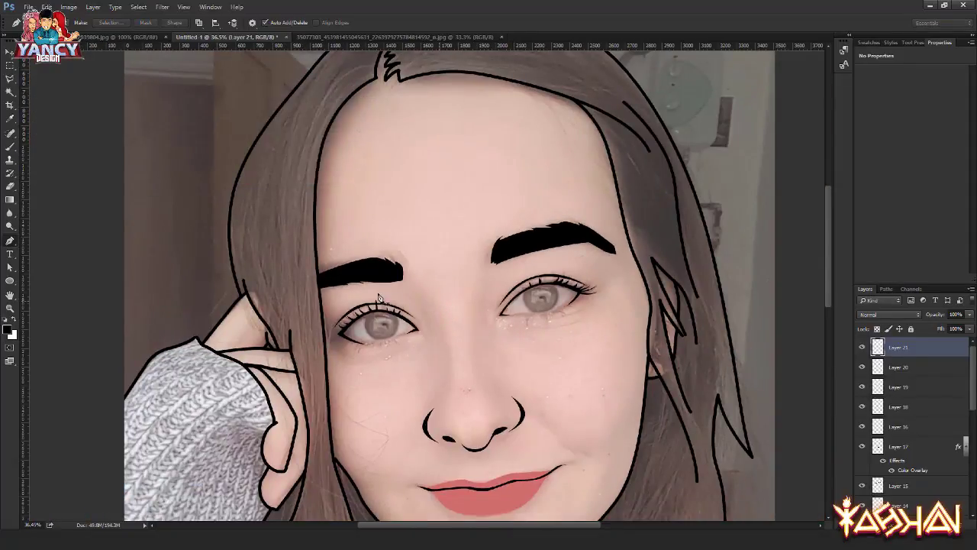
Step: On a new layer, brush solid round black pupils onto the left and right irises
{"action": "key", "text": "ctrl+shift+alt+n"}
{"action": "key", "text": "b"}
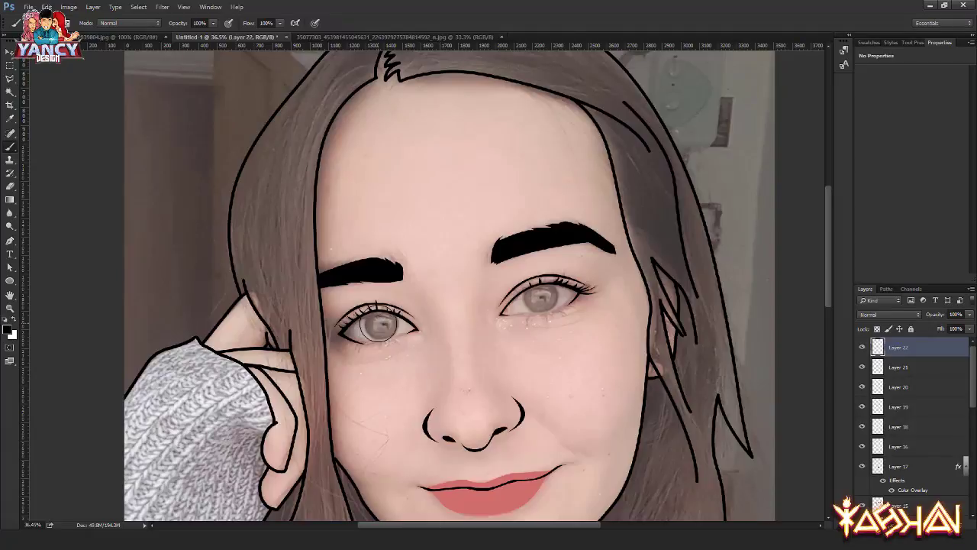
{"action": "left_click_drag", "start_coordinate": [376, 325], "coordinate": [382, 327]}
{"action": "left_click", "coordinate": [382, 326]}
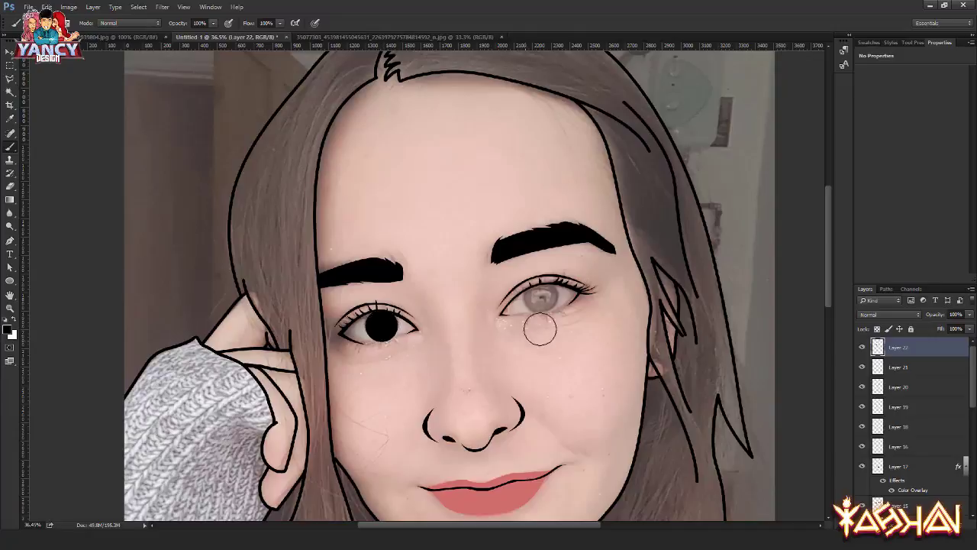
{"action": "left_click", "coordinate": [541, 300]}
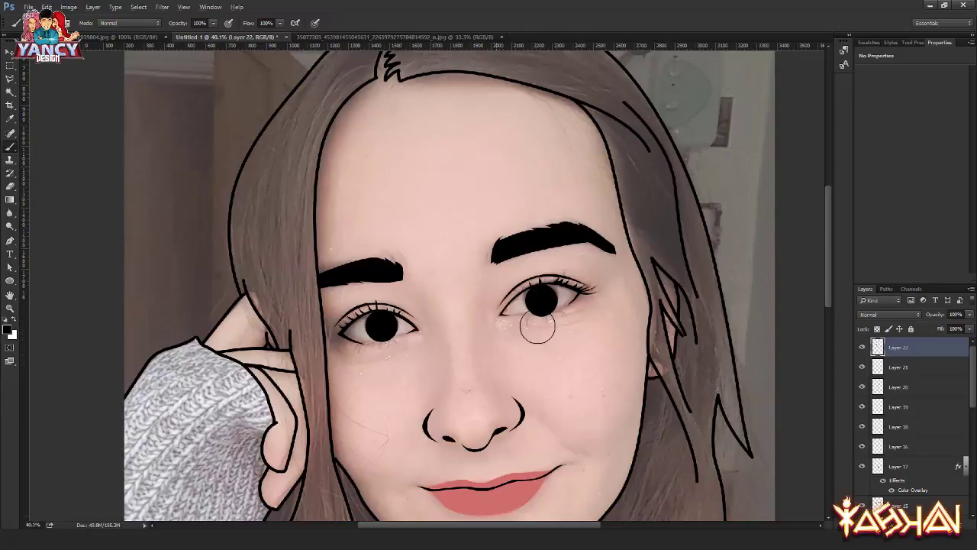
{"action": "scroll", "coordinate": [534, 327], "scroll_direction": "up", "scroll_amount": 2}
{"action": "key", "text": "p"}
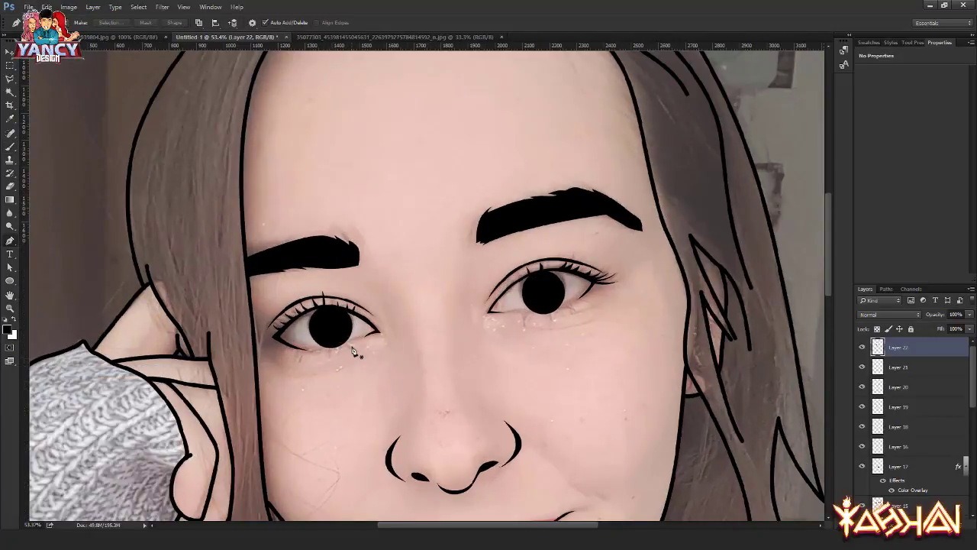
{"action": "scroll", "coordinate": [356, 348], "scroll_direction": "up", "scroll_amount": 1}
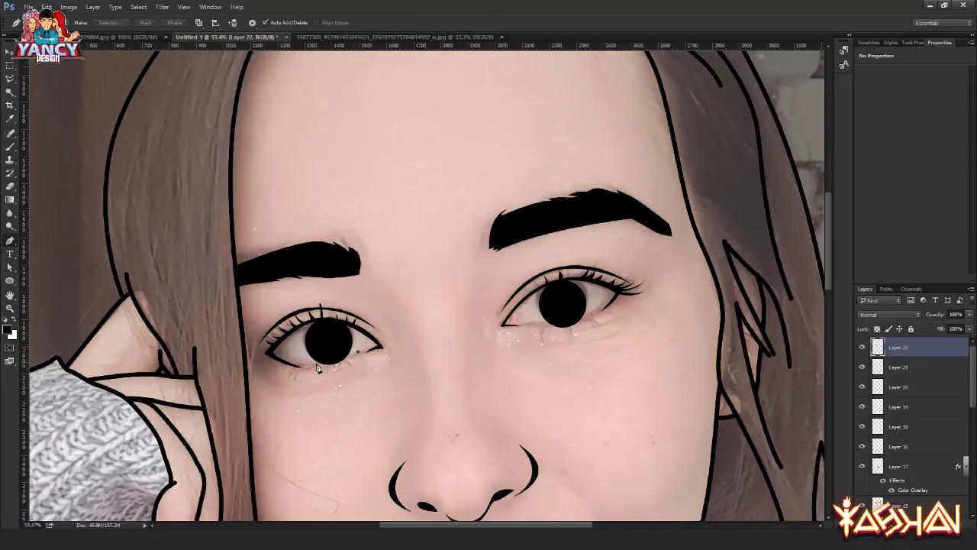
{"action": "mouse_move", "coordinate": [301, 369]}
{"action": "left_mouse_down"}
{"action": "mouse_move", "coordinate": [357, 352]}
{"action": "mouse_move", "coordinate": [381, 358]}
{"action": "left_mouse_up"}
{"action": "key", "text": "v"}
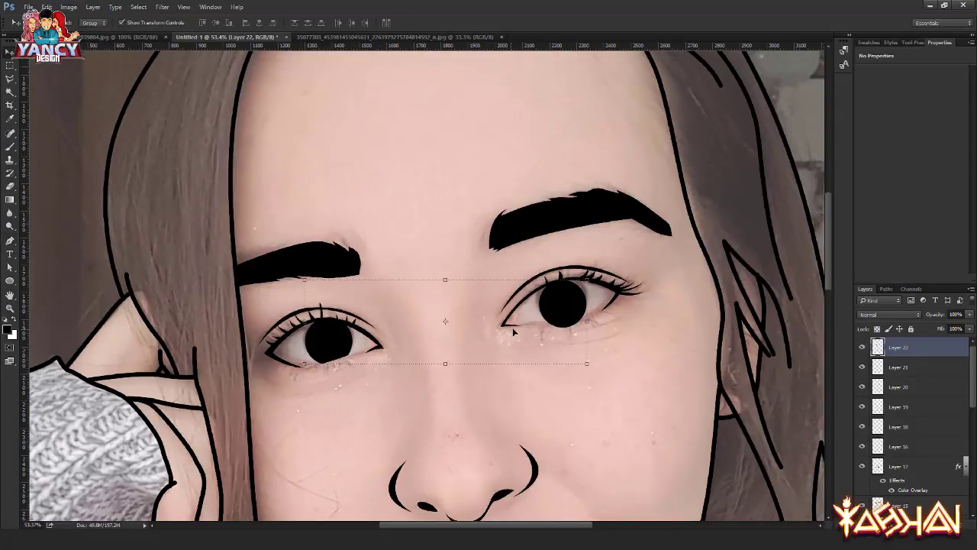
{"action": "key", "text": "p"}
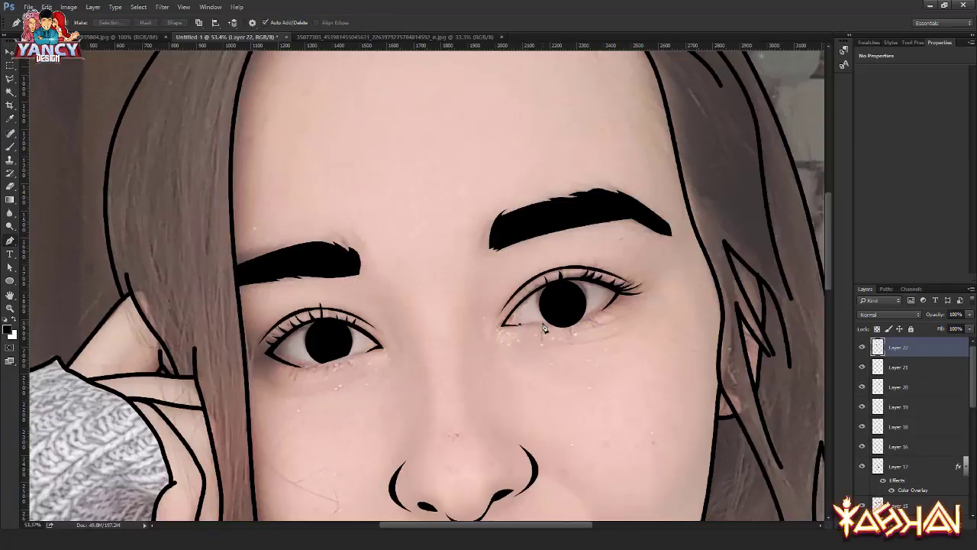
{"action": "left_click_drag", "start_coordinate": [543, 325], "coordinate": [561, 322]}
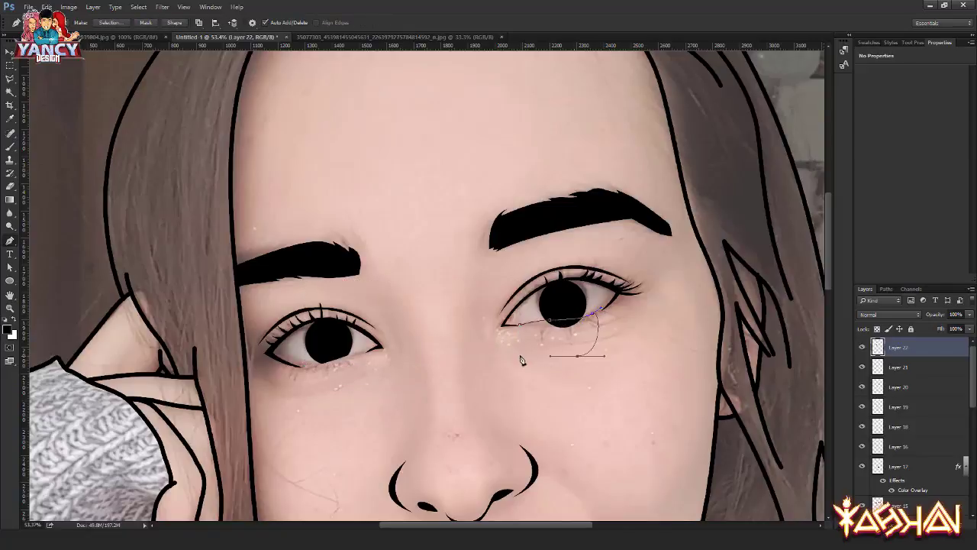
{"action": "key", "text": "Escape"}
{"action": "key", "text": "v"}
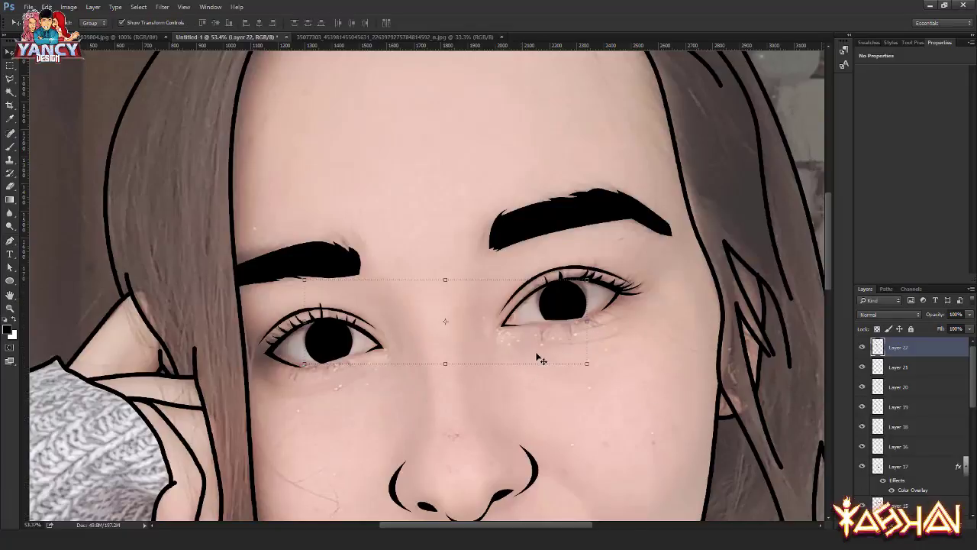
{"action": "left_click_drag", "start_coordinate": [495, 394], "coordinate": [537, 352]}
{"action": "scroll", "coordinate": [537, 352], "scroll_direction": "down", "scroll_amount": 2}
Step: Paint white catchlight dots on the pupils, position them with the Move tool, and deselect the layer
{"action": "scroll", "coordinate": [537, 353], "scroll_direction": "down", "scroll_amount": 1}
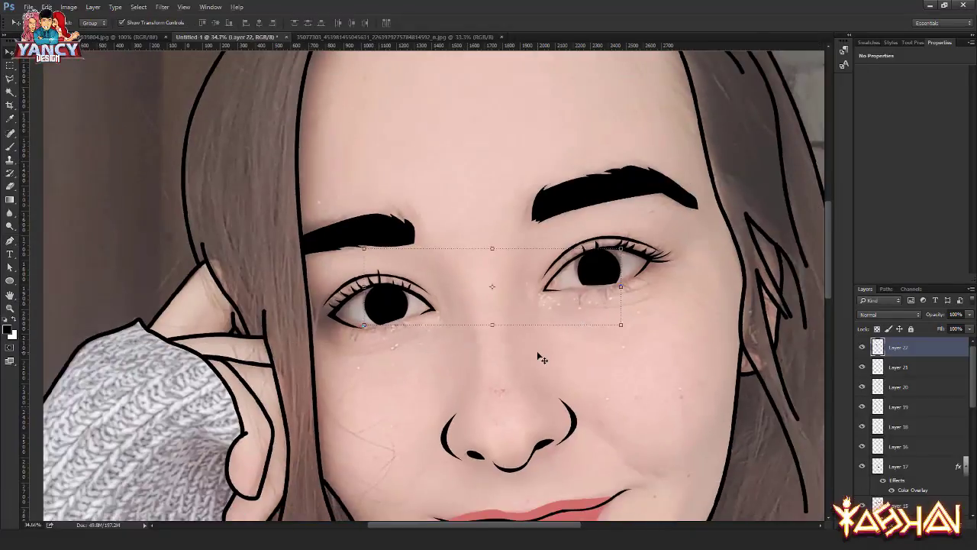
{"action": "scroll", "coordinate": [537, 354], "scroll_direction": "down", "scroll_amount": 2}
{"action": "scroll", "coordinate": [539, 356], "scroll_direction": "down", "scroll_amount": 1}
{"action": "left_click_drag", "start_coordinate": [539, 355], "coordinate": [513, 358]}
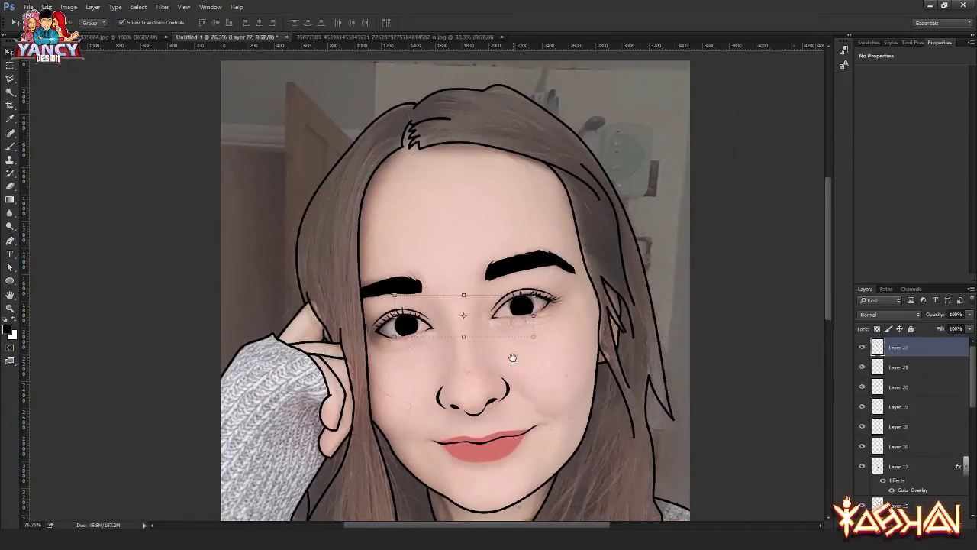
{"action": "scroll", "coordinate": [486, 372], "scroll_direction": "up", "scroll_amount": 1}
{"action": "scroll", "coordinate": [492, 366], "scroll_direction": "up", "scroll_amount": 1}
{"action": "scroll", "coordinate": [500, 361], "scroll_direction": "up", "scroll_amount": 1}
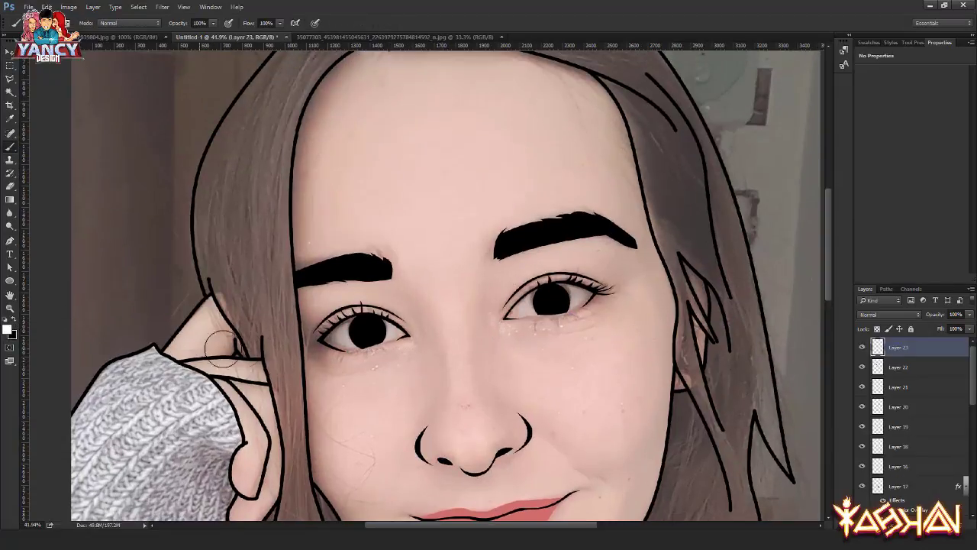
{"action": "left_click", "coordinate": [351, 329]}
{"action": "key", "text": "v"}
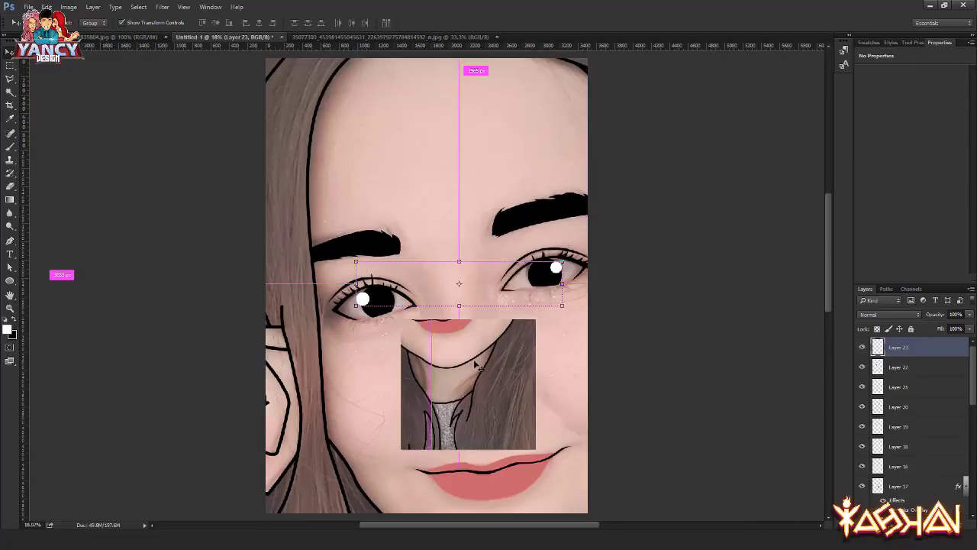
{"action": "left_click", "coordinate": [678, 316]}
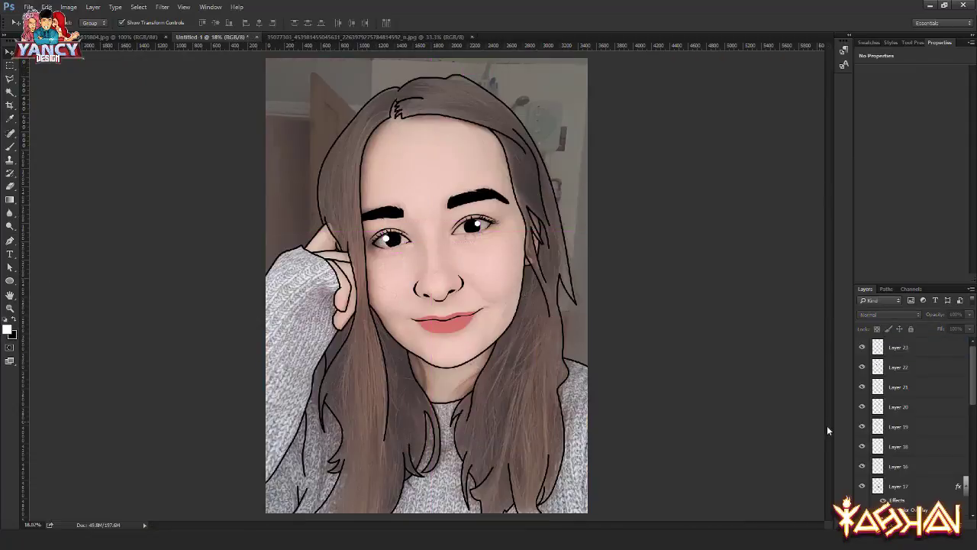
{"action": "scroll", "coordinate": [913, 420], "scroll_direction": "down", "scroll_amount": 5}
{"action": "scroll", "coordinate": [913, 420], "scroll_direction": "down", "scroll_amount": 5}
Step: Hide Layer 1, group Layers 2–8 as Group 1, merge a copy, and hide the group
{"action": "left_click", "coordinate": [862, 488]}
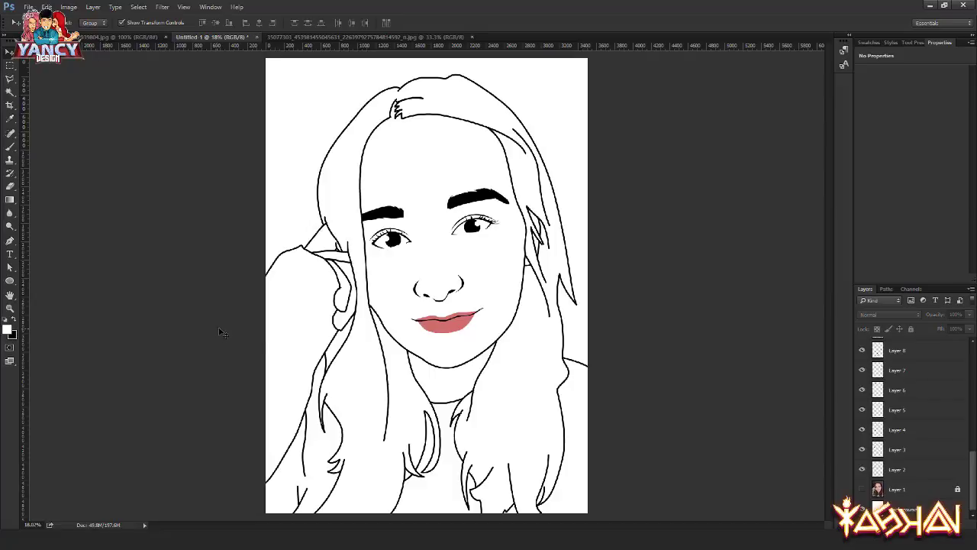
{"action": "left_click_drag", "start_coordinate": [195, 90], "coordinate": [601, 506]}
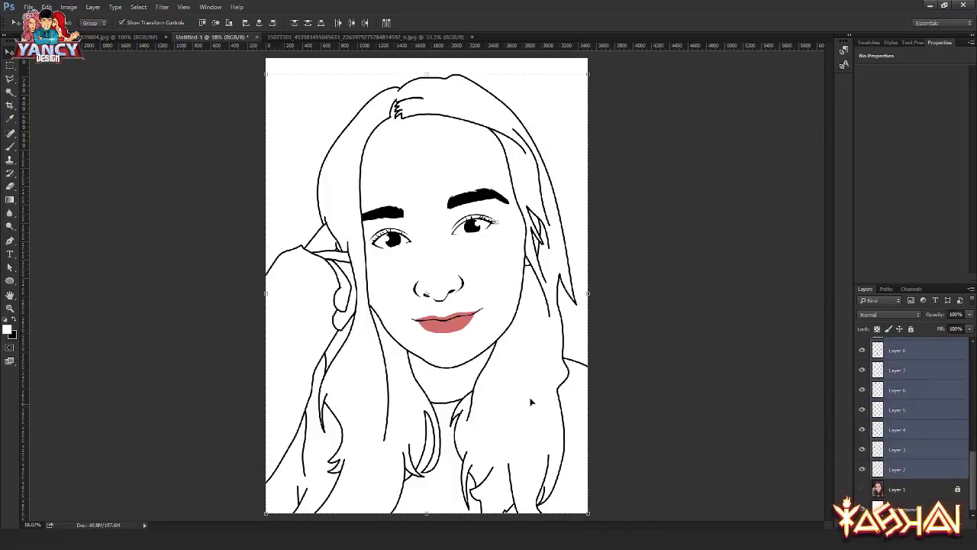
{"action": "key", "text": "ctrl+g"}
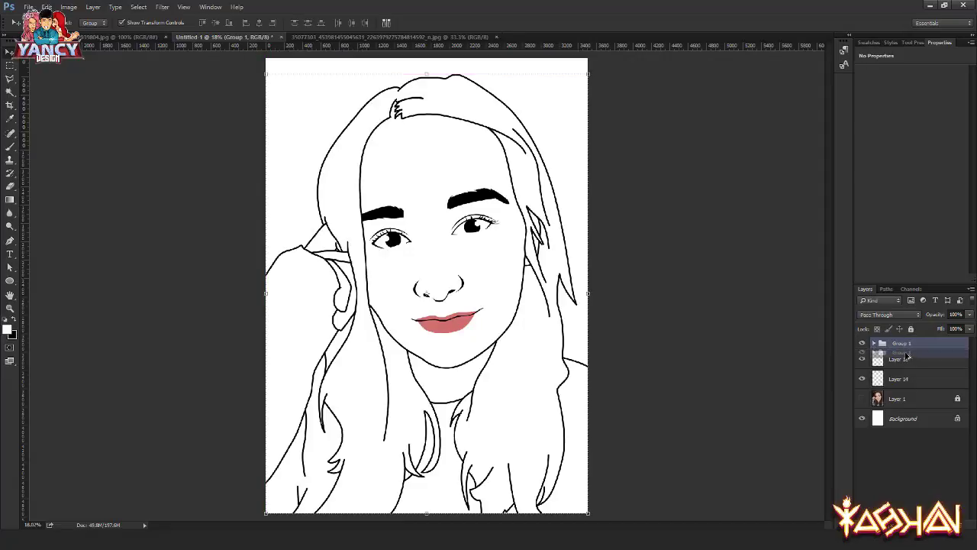
{"action": "key", "text": "ctrl+alt+e"}
{"action": "left_click", "coordinate": [862, 343]}
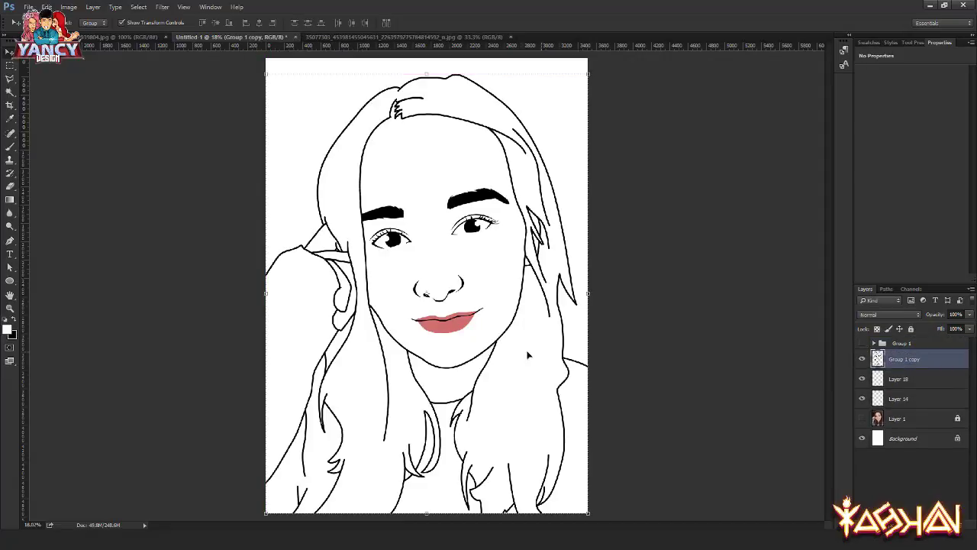
Step: Trim the first stroke end beside the ear to a thin point with the Pen tool
{"action": "key", "text": "p"}
{"action": "scroll", "coordinate": [374, 298], "scroll_direction": "up", "scroll_amount": 3}
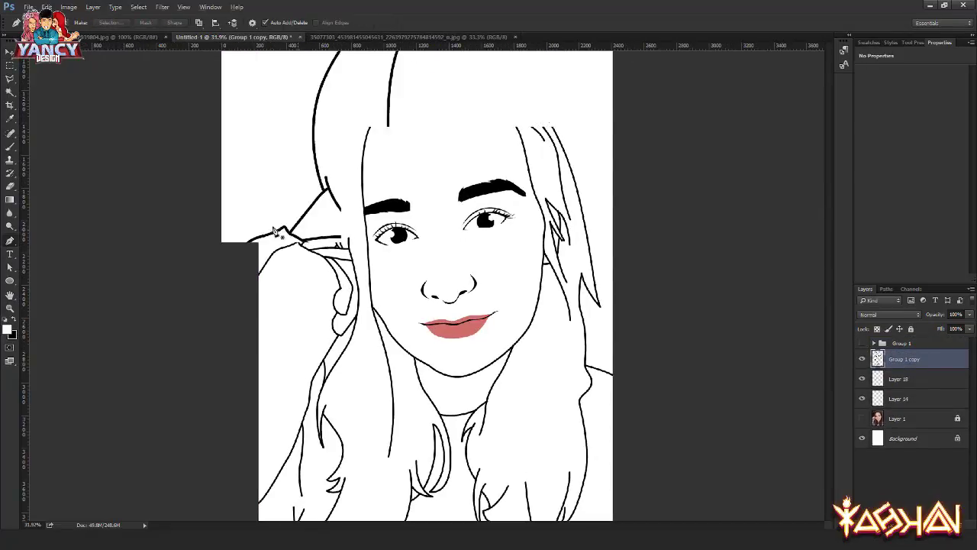
{"action": "scroll", "coordinate": [290, 264], "scroll_direction": "up", "scroll_amount": 3}
{"action": "scroll", "coordinate": [294, 258], "scroll_direction": "up", "scroll_amount": 3}
{"action": "scroll", "coordinate": [465, 174], "scroll_direction": "up", "scroll_amount": 2}
{"action": "scroll", "coordinate": [414, 272], "scroll_direction": "up", "scroll_amount": 2}
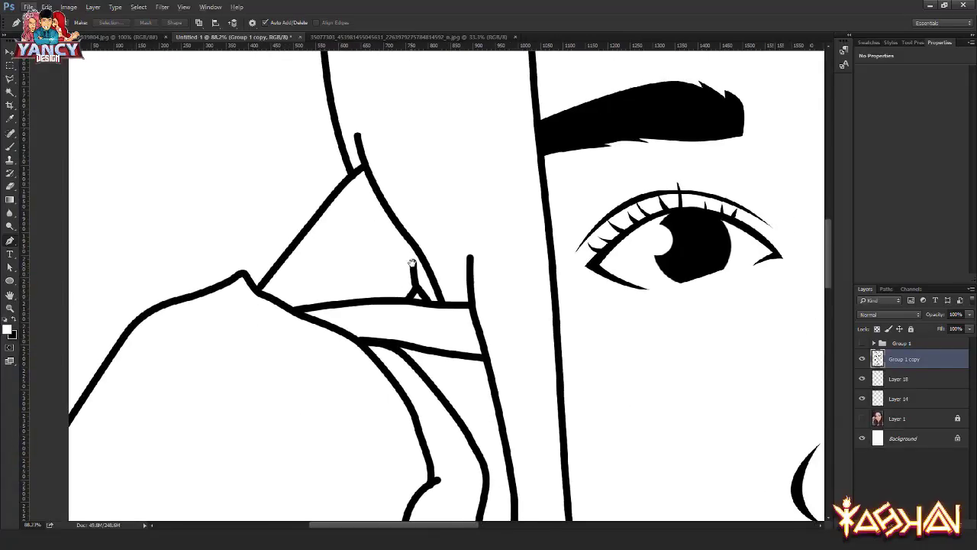
{"action": "scroll", "coordinate": [413, 297], "scroll_direction": "up", "scroll_amount": 1}
{"action": "scroll", "coordinate": [412, 297], "scroll_direction": "up", "scroll_amount": 2}
{"action": "scroll", "coordinate": [418, 286], "scroll_direction": "up", "scroll_amount": 1}
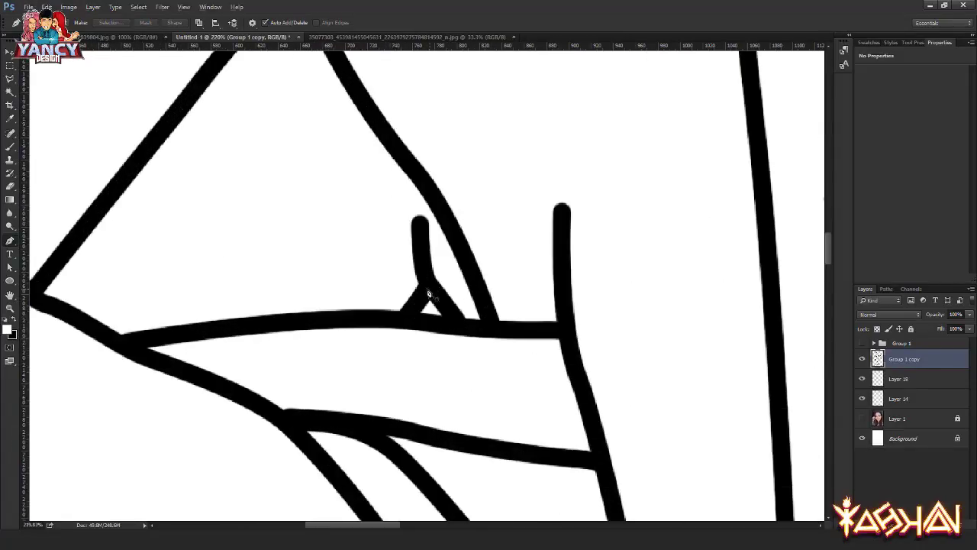
{"action": "left_click", "coordinate": [418, 281]}
{"action": "left_click_drag", "start_coordinate": [422, 214], "coordinate": [438, 204]}
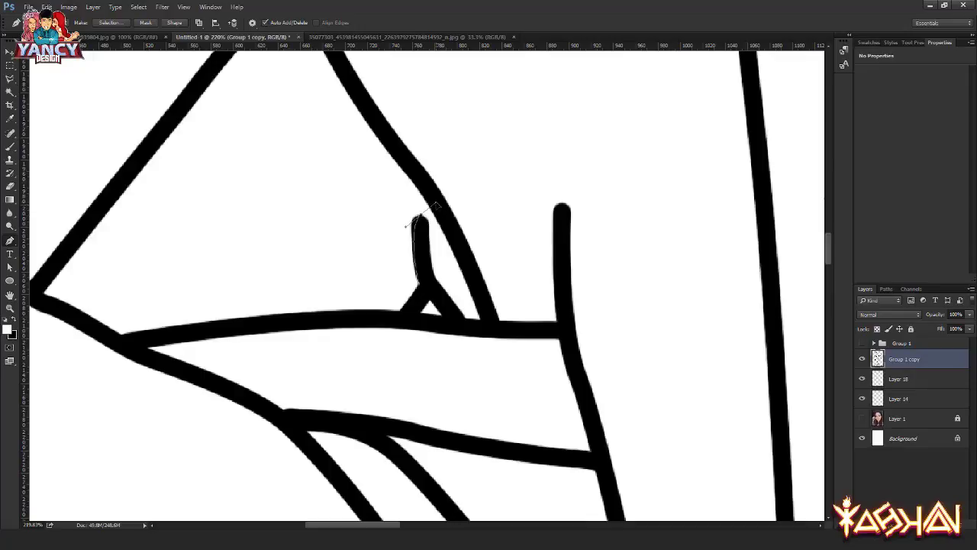
{"action": "left_click", "coordinate": [462, 319]}
{"action": "left_click_drag", "start_coordinate": [375, 241], "coordinate": [381, 300]}
{"action": "key", "text": "ctrl+Return"}
{"action": "key", "text": "Delete"}
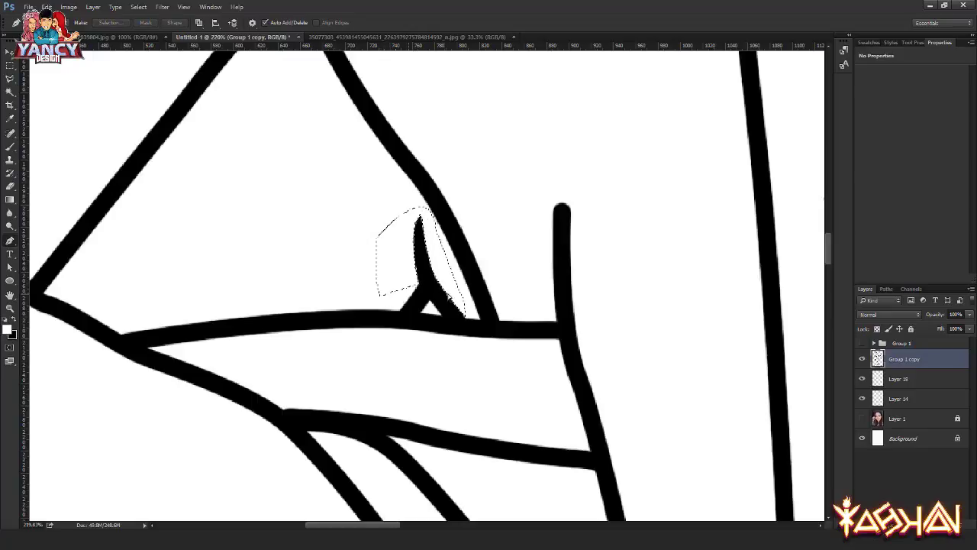
{"action": "key", "text": "ctrl+d"}
Step: Cut away the thick end of the next ear stroke so it tapers
{"action": "left_click", "coordinate": [556, 321]}
{"action": "left_click_drag", "start_coordinate": [564, 204], "coordinate": [578, 190]}
{"action": "scroll", "coordinate": [566, 210], "scroll_direction": "down", "scroll_amount": 3}
{"action": "scroll", "coordinate": [566, 209], "scroll_direction": "right", "scroll_amount": 3}
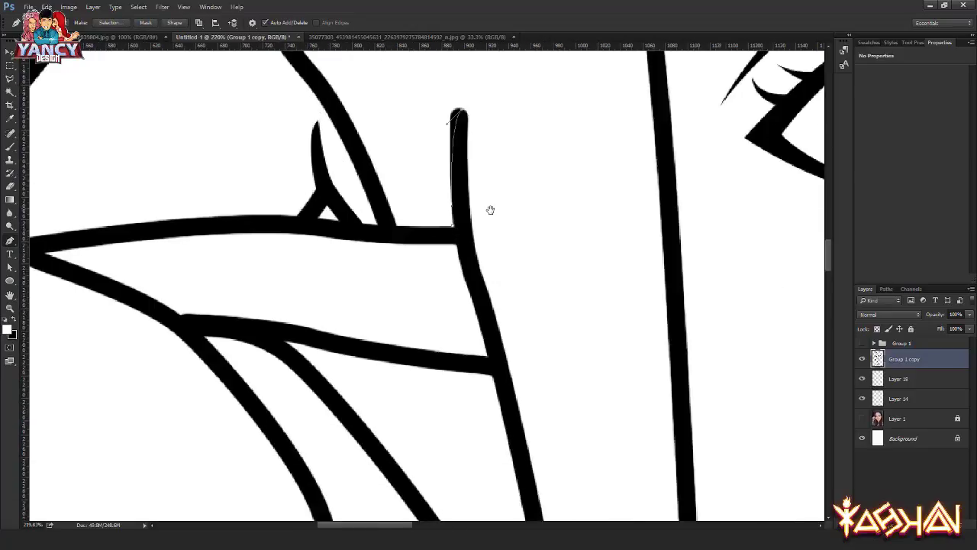
{"action": "scroll", "coordinate": [491, 271], "scroll_direction": "up", "scroll_amount": 3}
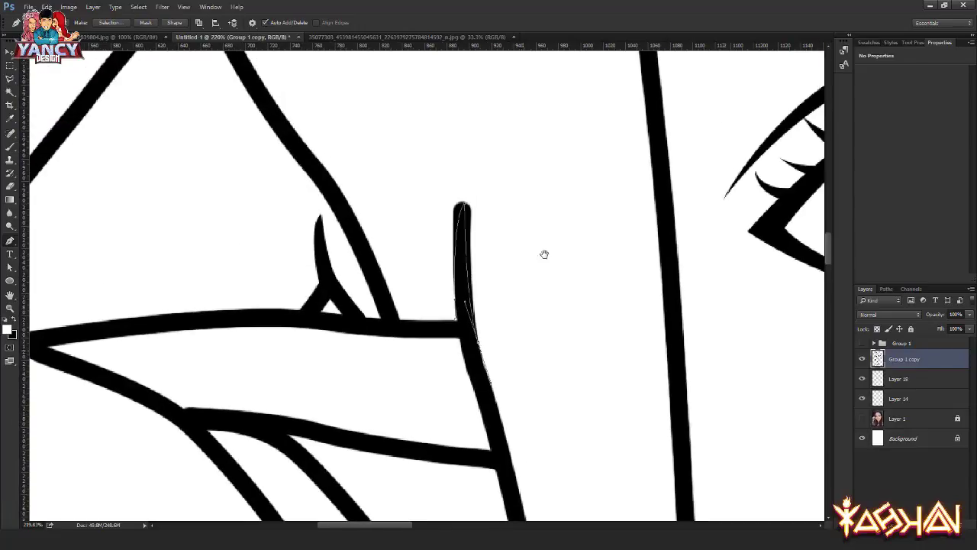
{"action": "key", "text": "Escape"}
{"action": "key", "text": "ctrl+Return"}
{"action": "key", "text": "Delete"}
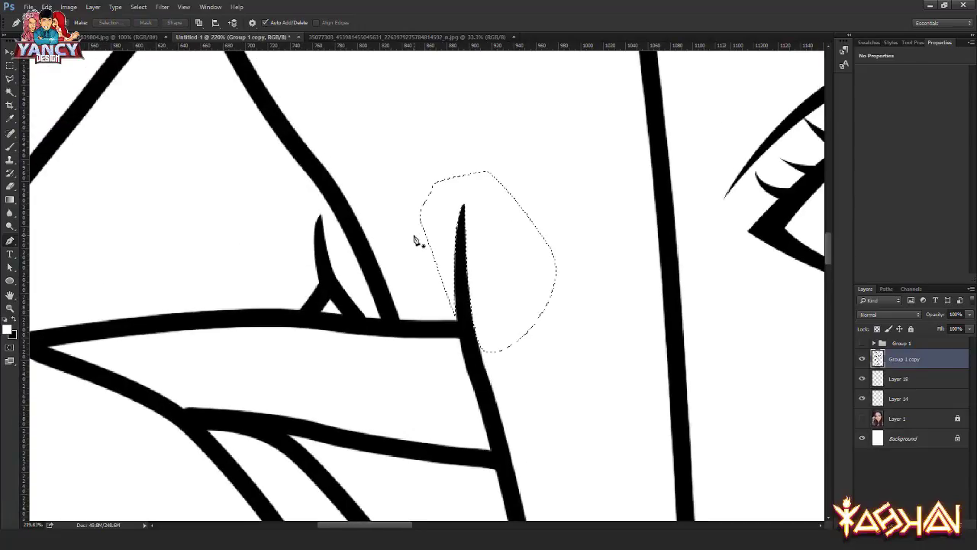
{"action": "key", "text": "ctrl+d"}
{"action": "key", "text": "v"}
Step: Outline the protruding stroke tip near the cheek with a closed pen path
{"action": "scroll", "coordinate": [440, 360], "scroll_direction": "down", "scroll_amount": 3}
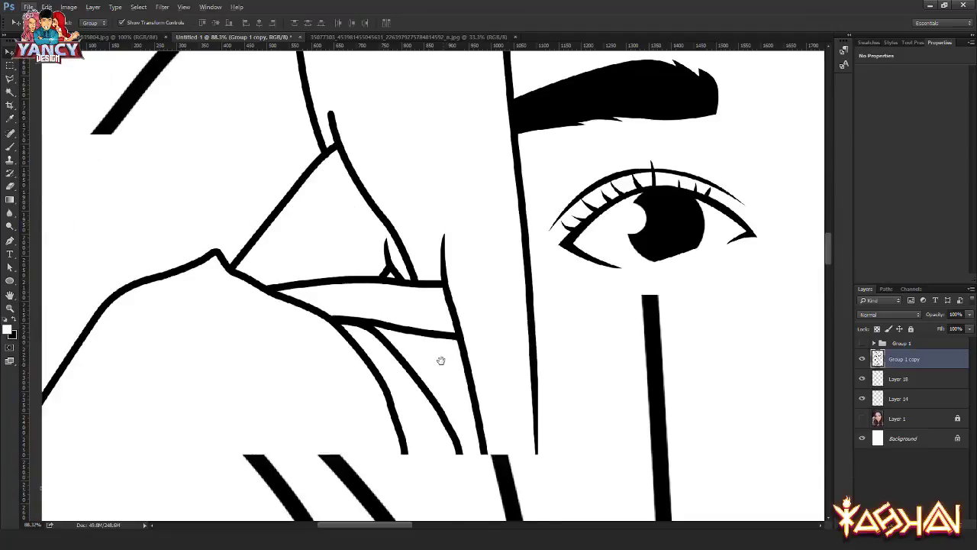
{"action": "scroll", "coordinate": [335, 307], "scroll_direction": "up", "scroll_amount": 1}
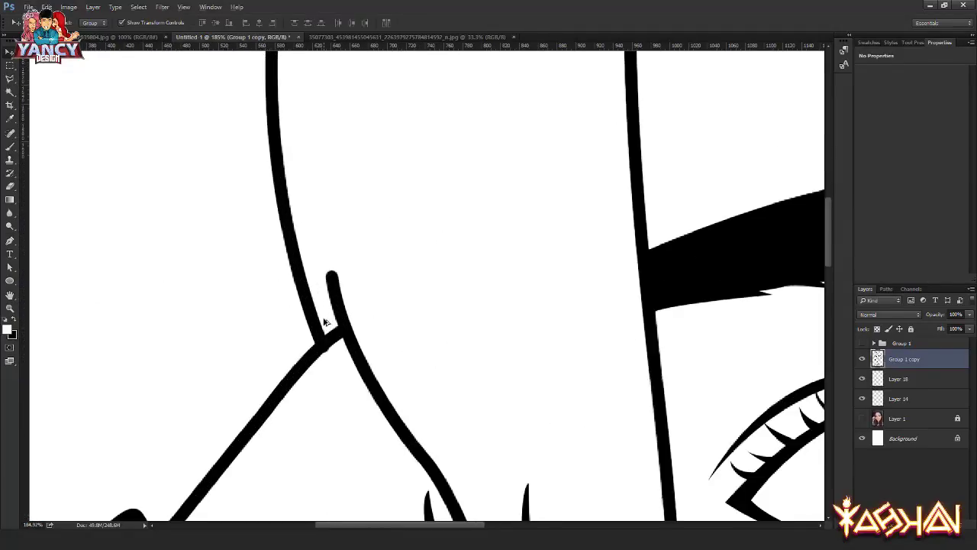
{"action": "scroll", "coordinate": [336, 297], "scroll_direction": "up", "scroll_amount": 1}
{"action": "key", "text": "p"}
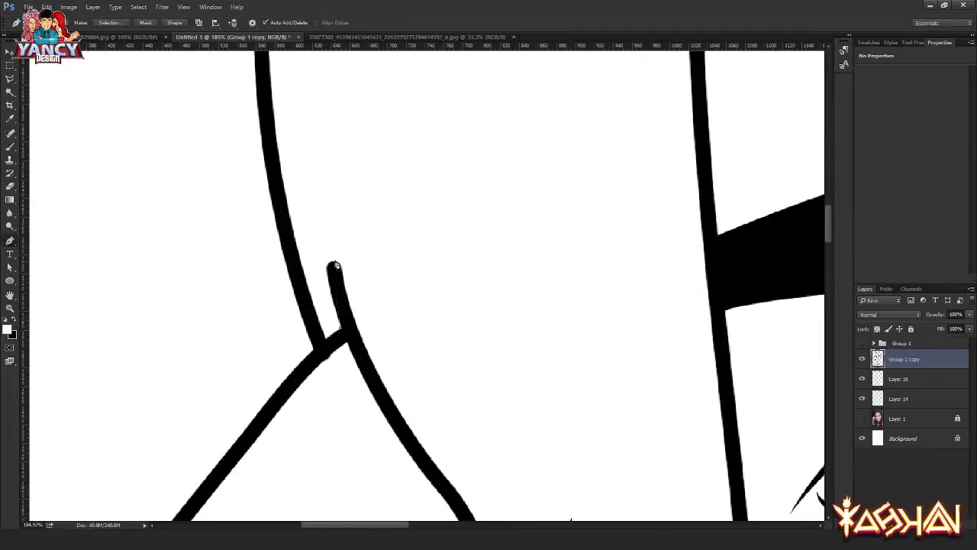
{"action": "left_click", "coordinate": [336, 275]}
{"action": "left_click_drag", "start_coordinate": [371, 330], "coordinate": [331, 257]}
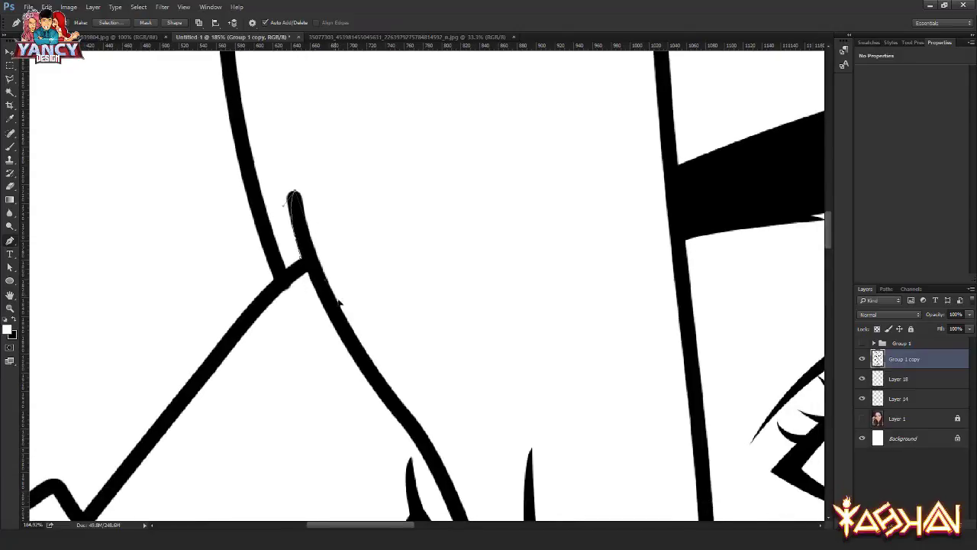
{"action": "left_click", "coordinate": [373, 230]}
{"action": "left_click", "coordinate": [305, 177]}
{"action": "left_click", "coordinate": [258, 180]}
{"action": "left_click", "coordinate": [279, 209]}
{"action": "left_click", "coordinate": [295, 254]}
{"action": "scroll", "coordinate": [302, 262], "scroll_direction": "down", "scroll_amount": 1}
{"action": "scroll", "coordinate": [305, 244], "scroll_direction": "down", "scroll_amount": 2}
{"action": "scroll", "coordinate": [313, 229], "scroll_direction": "down", "scroll_amount": 1}
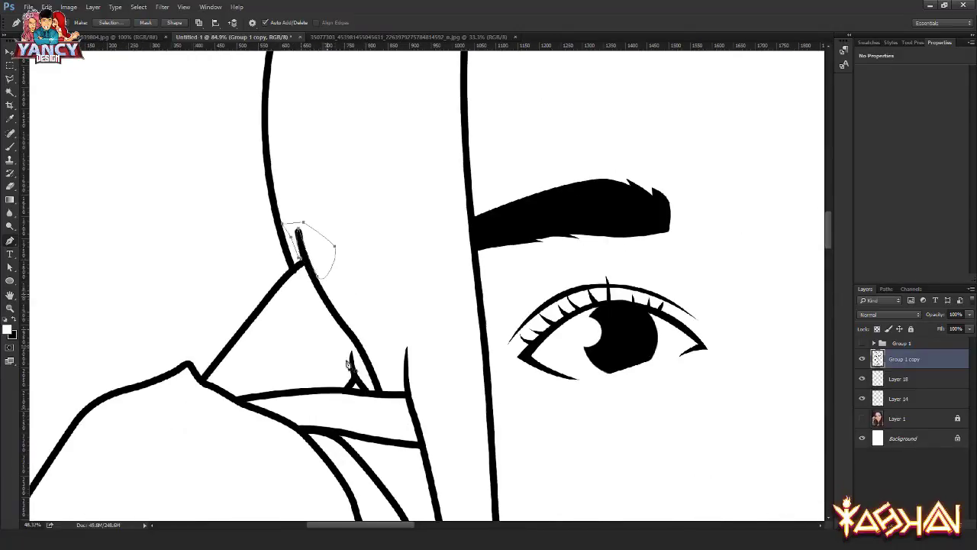
{"action": "scroll", "coordinate": [329, 207], "scroll_direction": "down", "scroll_amount": 2}
{"action": "scroll", "coordinate": [327, 218], "scroll_direction": "up", "scroll_amount": 1}
{"action": "scroll", "coordinate": [326, 226], "scroll_direction": "up", "scroll_amount": 1}
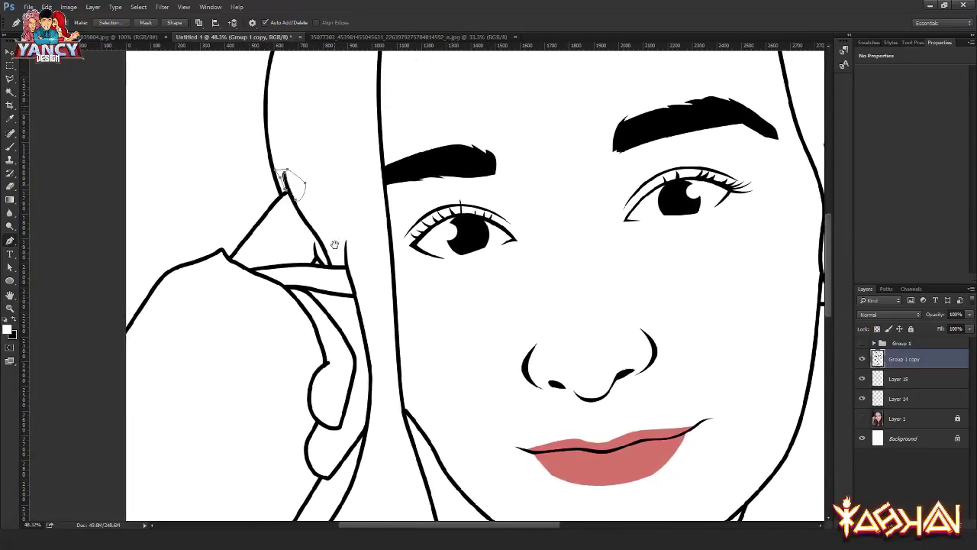
{"action": "scroll", "coordinate": [325, 237], "scroll_direction": "up", "scroll_amount": 3}
Step: Trace a pen path around the hair stroke end and along the zigzag below it
{"action": "scroll", "coordinate": [359, 214], "scroll_direction": "up", "scroll_amount": 2}
{"action": "scroll", "coordinate": [469, 97], "scroll_direction": "up", "scroll_amount": 1}
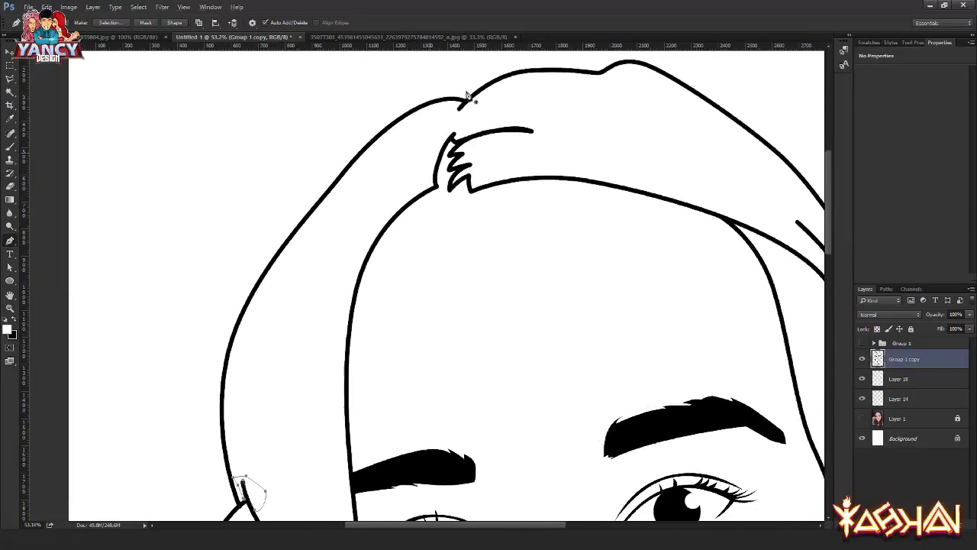
{"action": "scroll", "coordinate": [468, 95], "scroll_direction": "up", "scroll_amount": 1}
{"action": "scroll", "coordinate": [466, 103], "scroll_direction": "up", "scroll_amount": 1}
{"action": "scroll", "coordinate": [454, 134], "scroll_direction": "up", "scroll_amount": 2}
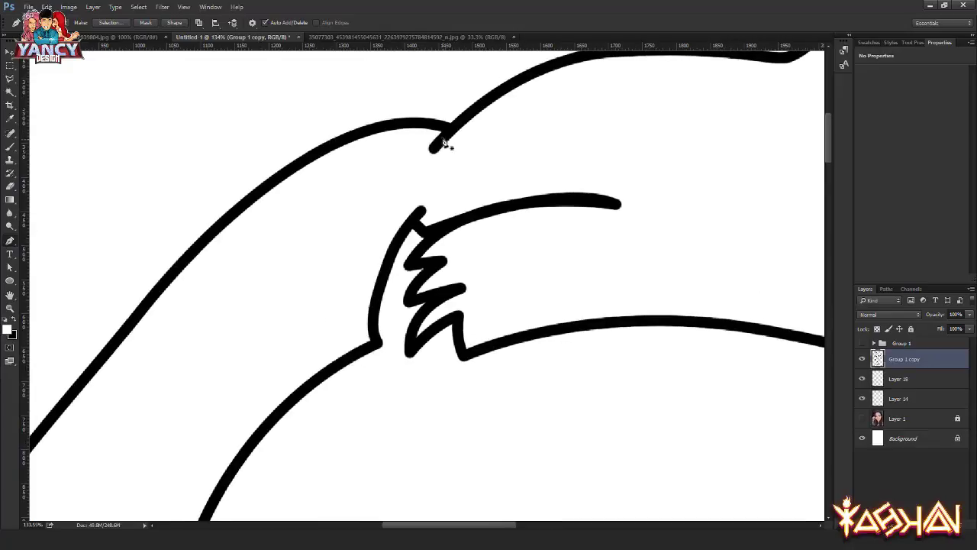
{"action": "left_click_drag", "start_coordinate": [475, 131], "coordinate": [415, 190]}
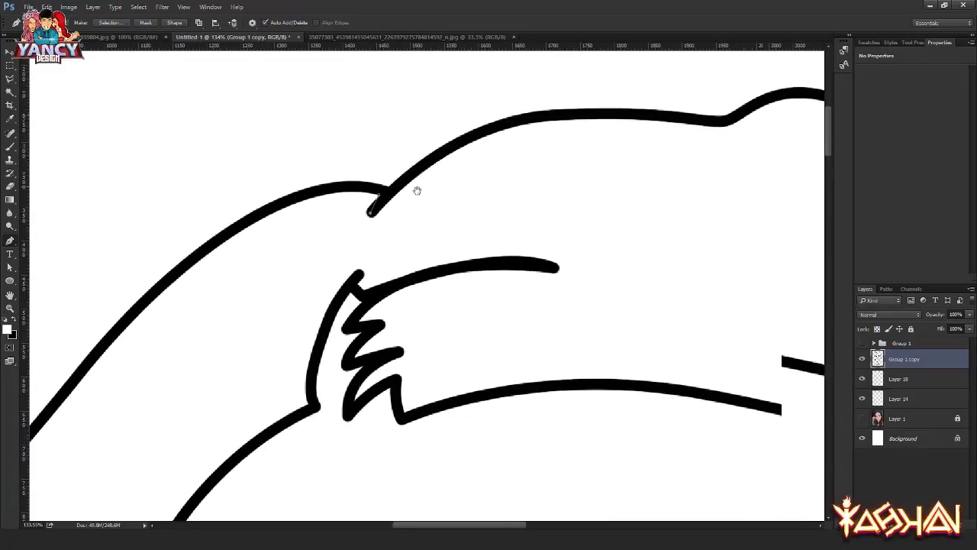
{"action": "left_click", "coordinate": [557, 200]}
{"action": "left_click", "coordinate": [582, 309]}
{"action": "left_click", "coordinate": [555, 336]}
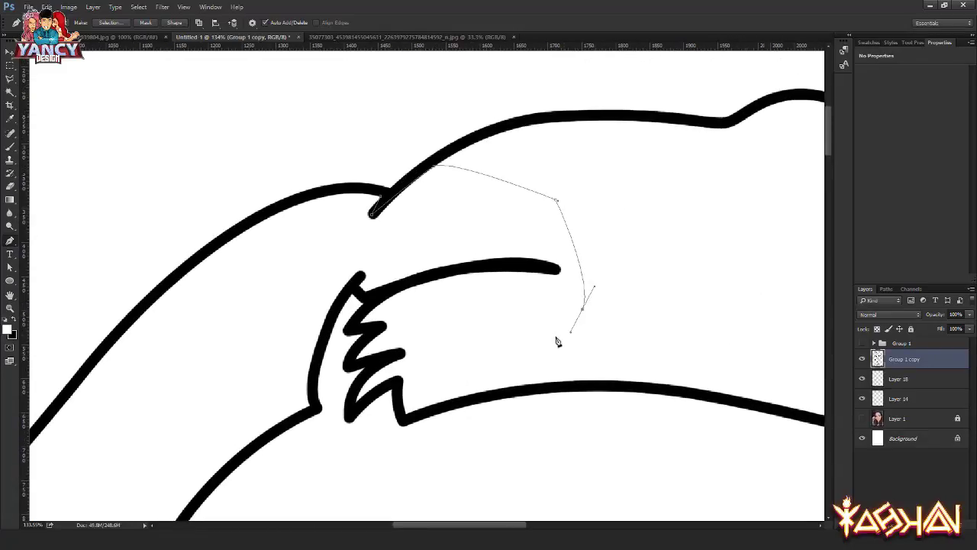
{"action": "left_click", "coordinate": [432, 388]}
{"action": "left_click", "coordinate": [405, 414]}
{"action": "left_click_drag", "start_coordinate": [352, 416], "coordinate": [343, 423]}
{"action": "left_click_drag", "start_coordinate": [407, 355], "coordinate": [452, 342]}
{"action": "left_click", "coordinate": [406, 355], "text": "alt"}
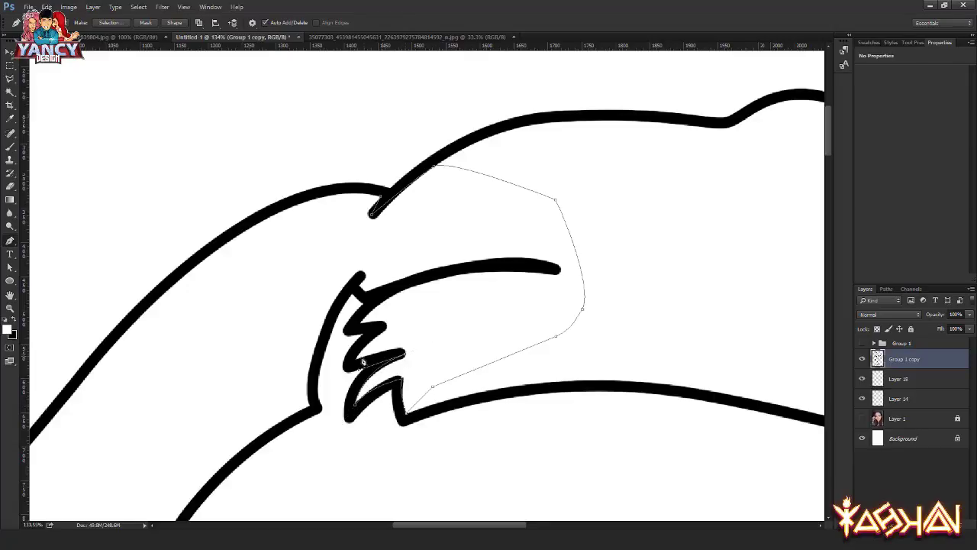
{"action": "left_click", "coordinate": [349, 363]}
{"action": "left_click_drag", "start_coordinate": [387, 329], "coordinate": [407, 312]}
{"action": "left_click", "coordinate": [362, 328]}
Step: Cut away the outline around the fur wedge so that stroke ends in a sharp point
{"action": "left_click_drag", "start_coordinate": [560, 272], "coordinate": [725, 283]}
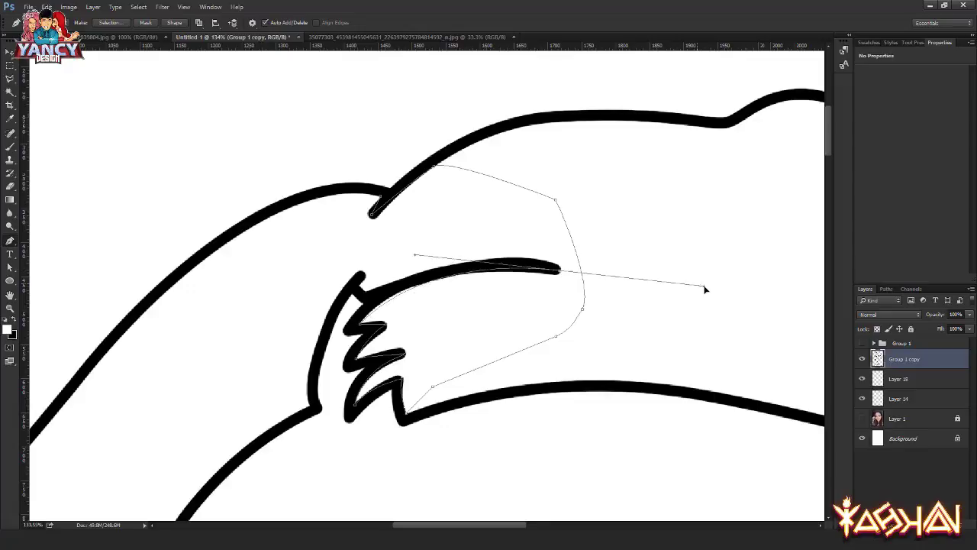
{"action": "left_click", "coordinate": [560, 273], "text": "alt"}
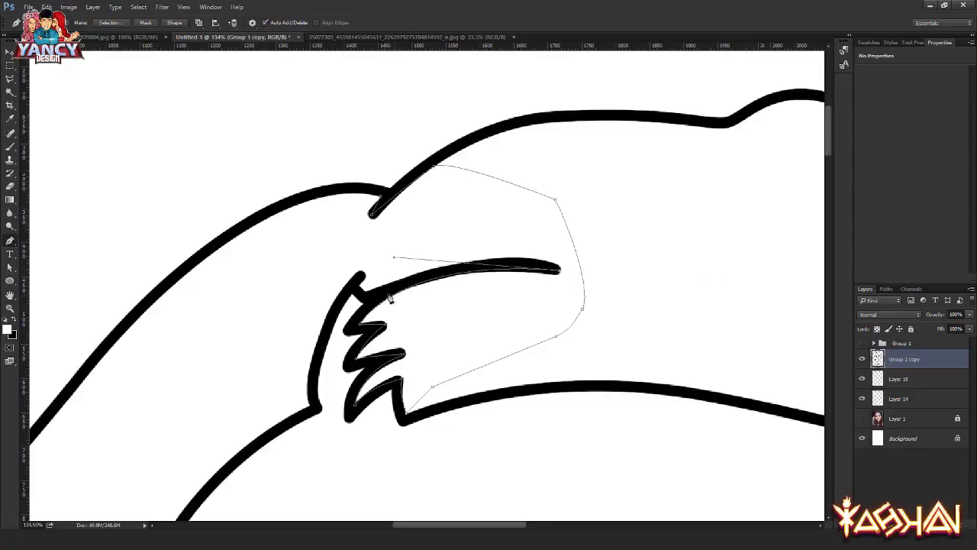
{"action": "left_click_drag", "start_coordinate": [366, 292], "coordinate": [250, 342]}
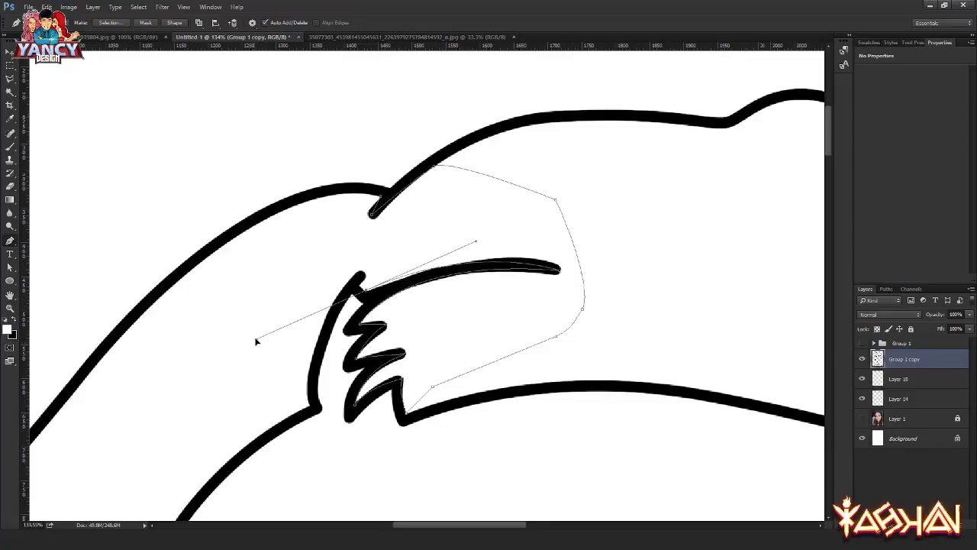
{"action": "left_click", "coordinate": [365, 291], "text": "alt"}
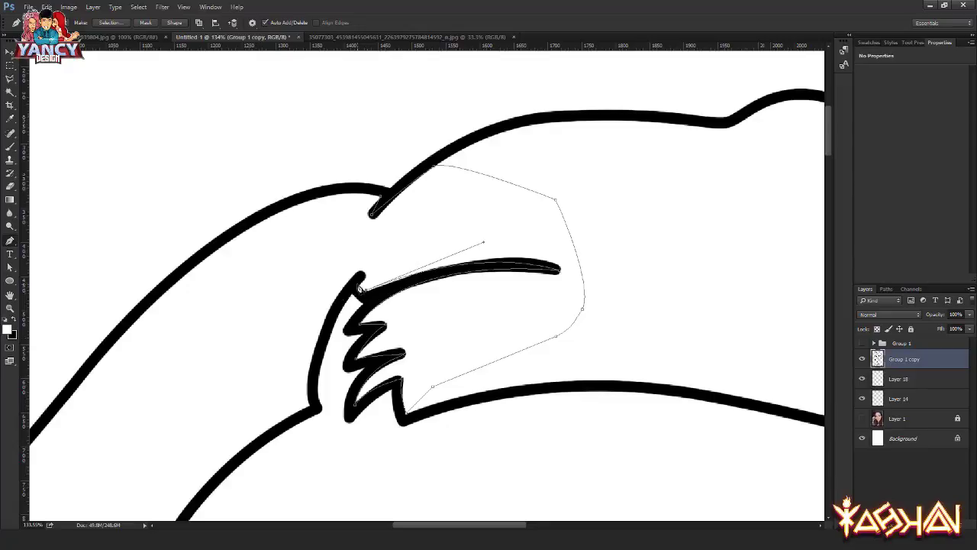
{"action": "scroll", "coordinate": [332, 316], "scroll_direction": "down", "scroll_amount": 2}
{"action": "scroll", "coordinate": [331, 316], "scroll_direction": "left", "scroll_amount": 2}
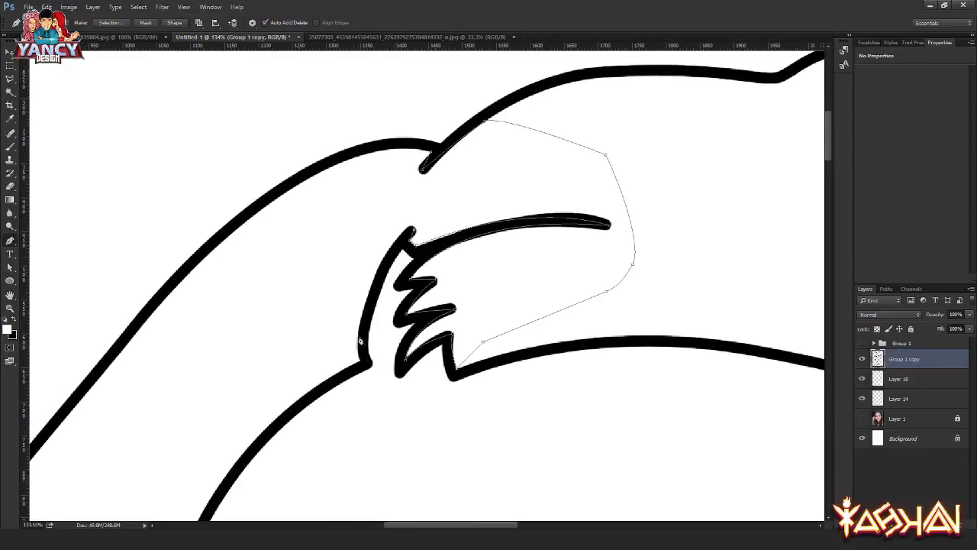
{"action": "left_click_drag", "start_coordinate": [366, 365], "coordinate": [373, 446]}
{"action": "left_click_drag", "start_coordinate": [382, 179], "coordinate": [395, 171]}
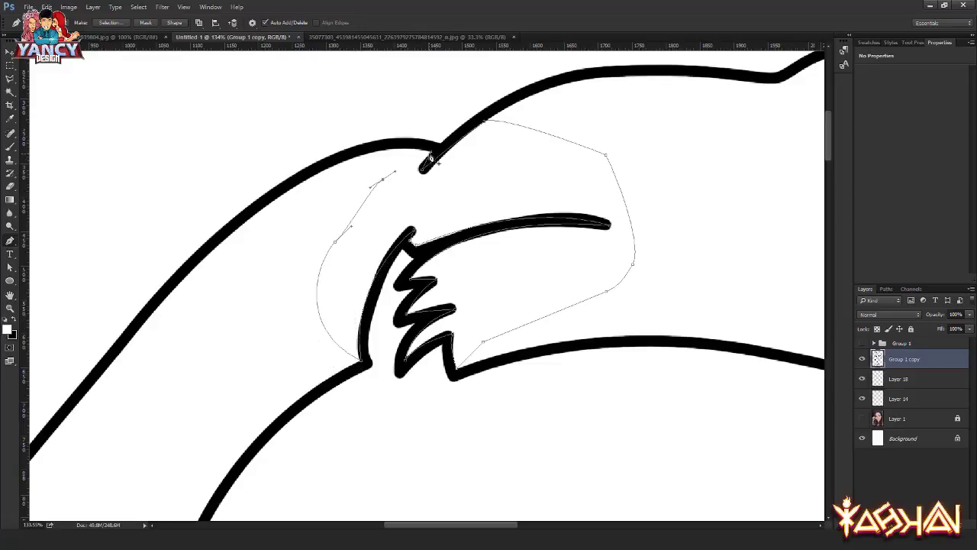
{"action": "left_click", "coordinate": [433, 158]}
{"action": "key", "text": "Return"}
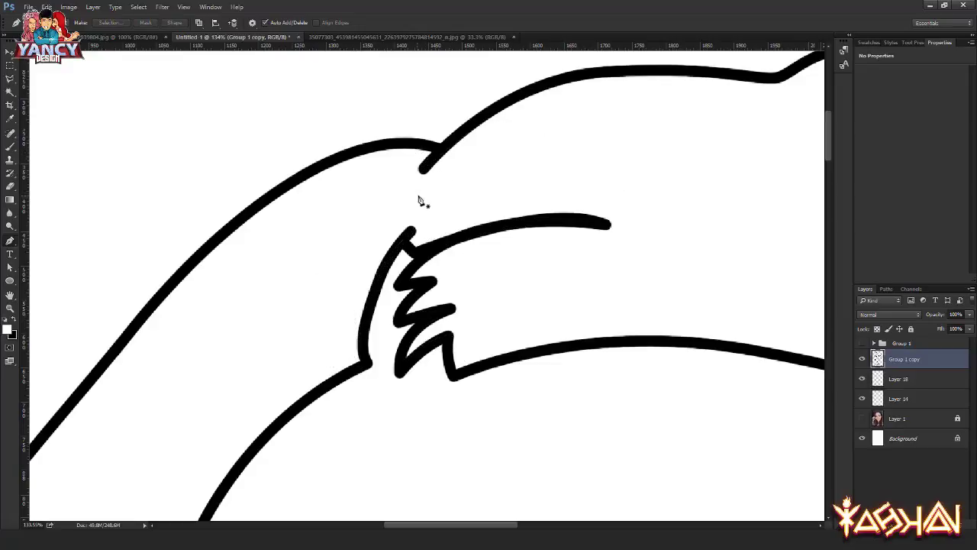
{"action": "key", "text": "Delete"}
{"action": "key", "text": "ctrl+d"}
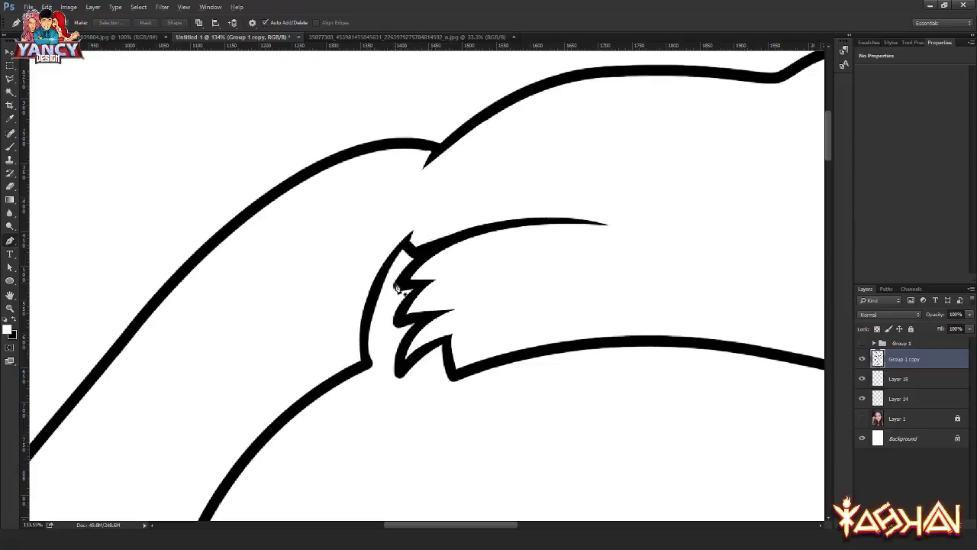
Step: Outline the area below the fur tip and turn it into a selection
{"action": "key", "text": "alt"}
{"action": "left_click", "coordinate": [407, 254]}
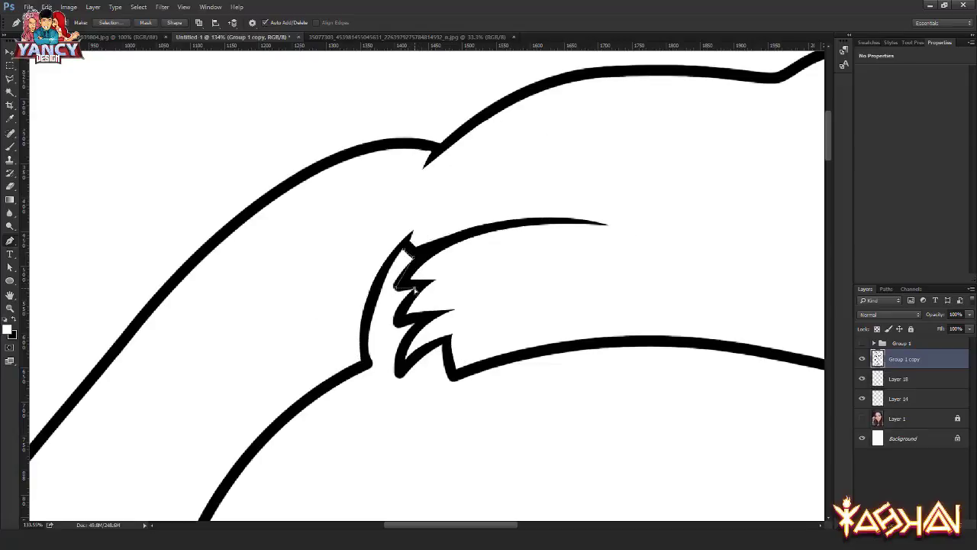
{"action": "left_click", "coordinate": [396, 347]}
{"action": "scroll", "coordinate": [412, 327], "scroll_direction": "down", "scroll_amount": 3}
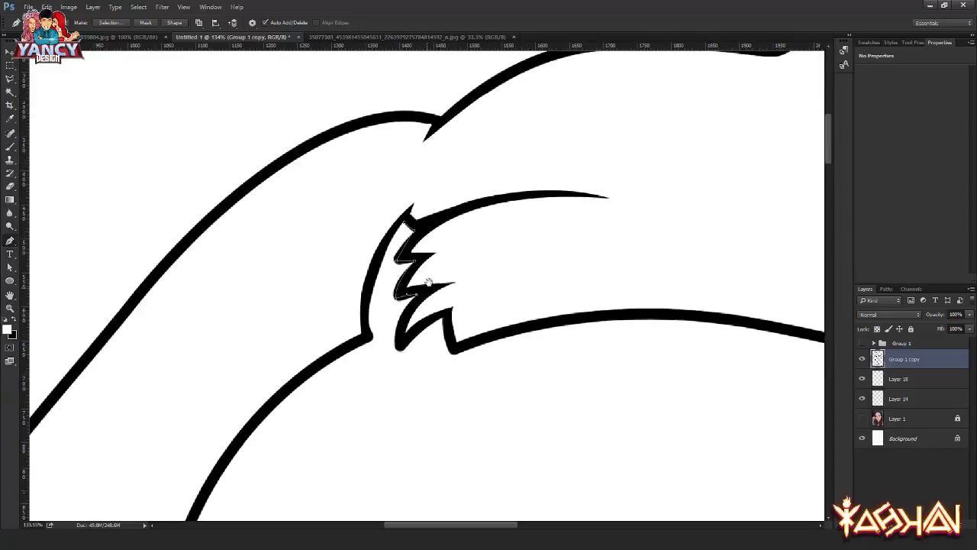
{"action": "mouse_move", "coordinate": [409, 320]}
{"action": "left_mouse_down"}
{"action": "mouse_move", "coordinate": [414, 343]}
{"action": "mouse_move", "coordinate": [416, 317]}
{"action": "left_mouse_up"}
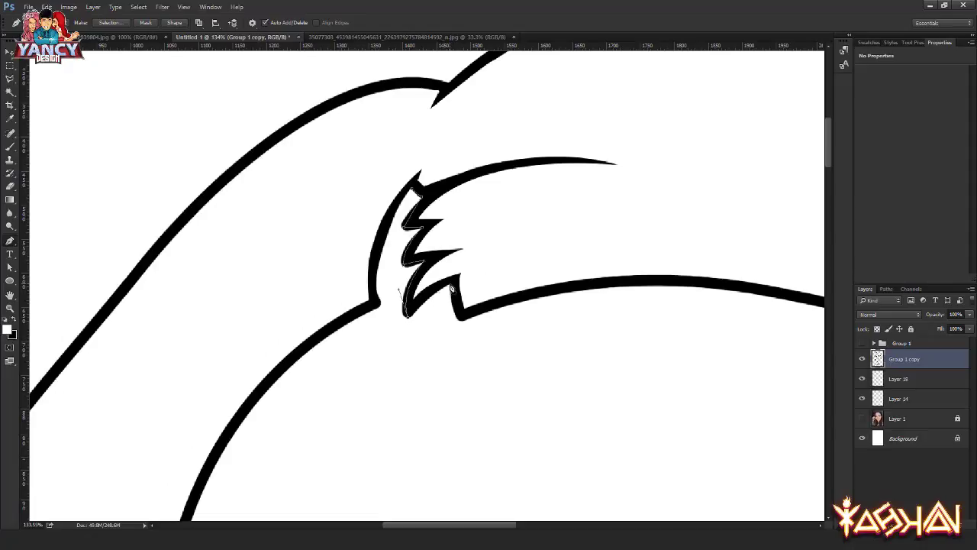
{"action": "left_click_drag", "start_coordinate": [462, 278], "coordinate": [469, 279]}
{"action": "left_click", "coordinate": [465, 323]}
{"action": "left_click_drag", "start_coordinate": [365, 354], "coordinate": [359, 321]}
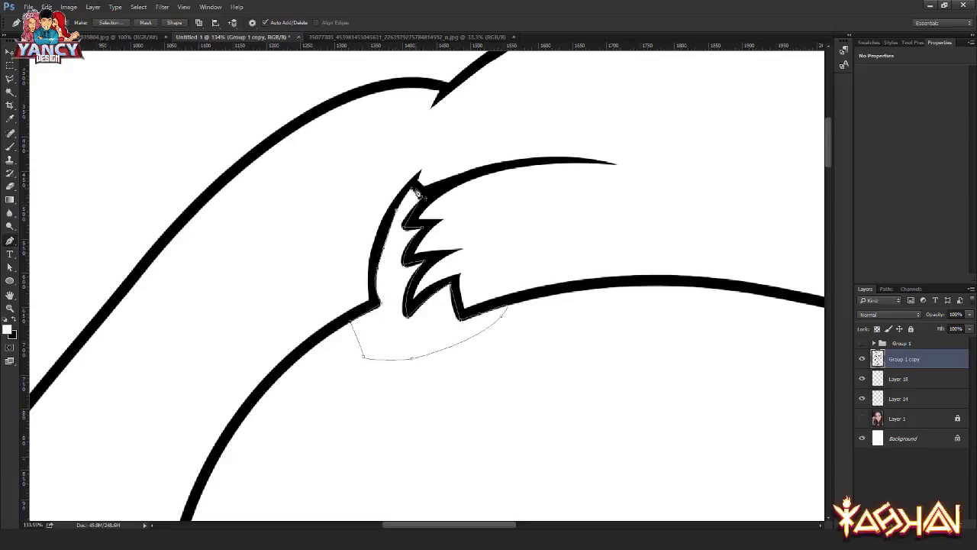
{"action": "key", "text": "ctrl+Return"}
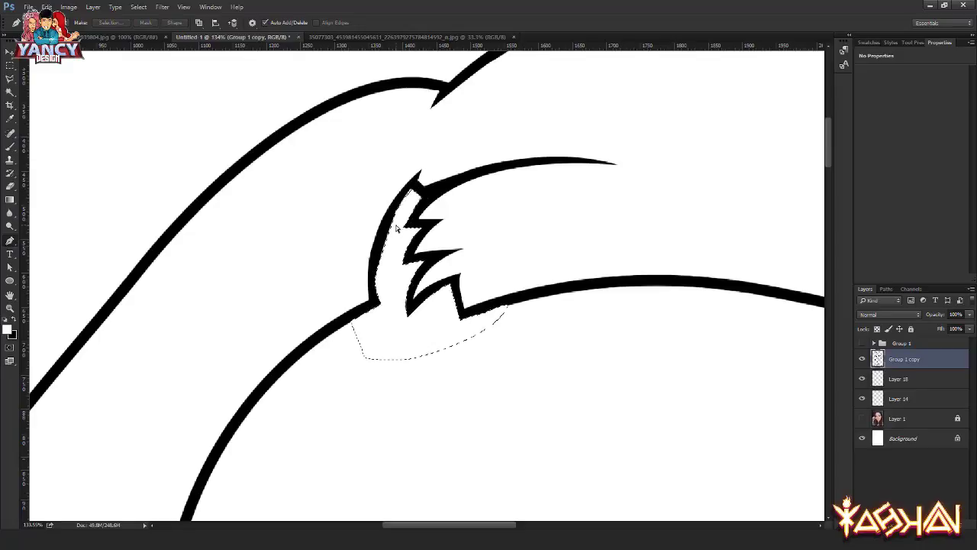
Step: Begin a tapering pen path along the end of the next hair strand
{"action": "key", "text": "v"}
{"action": "scroll", "coordinate": [408, 263], "scroll_direction": "down", "scroll_amount": 2}
{"action": "scroll", "coordinate": [413, 286], "scroll_direction": "down", "scroll_amount": 1}
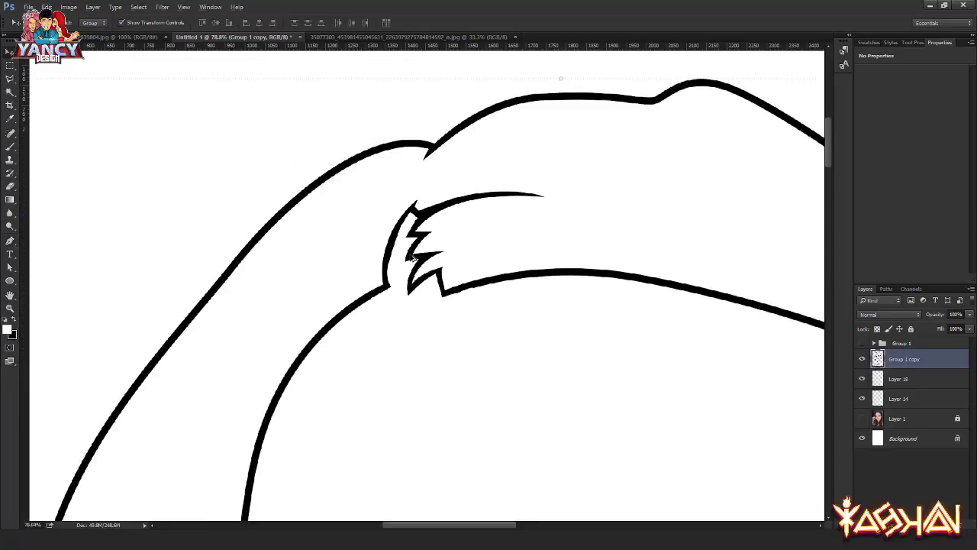
{"action": "scroll", "coordinate": [415, 292], "scroll_direction": "right", "scroll_amount": 3}
{"action": "scroll", "coordinate": [489, 299], "scroll_direction": "right", "scroll_amount": 5}
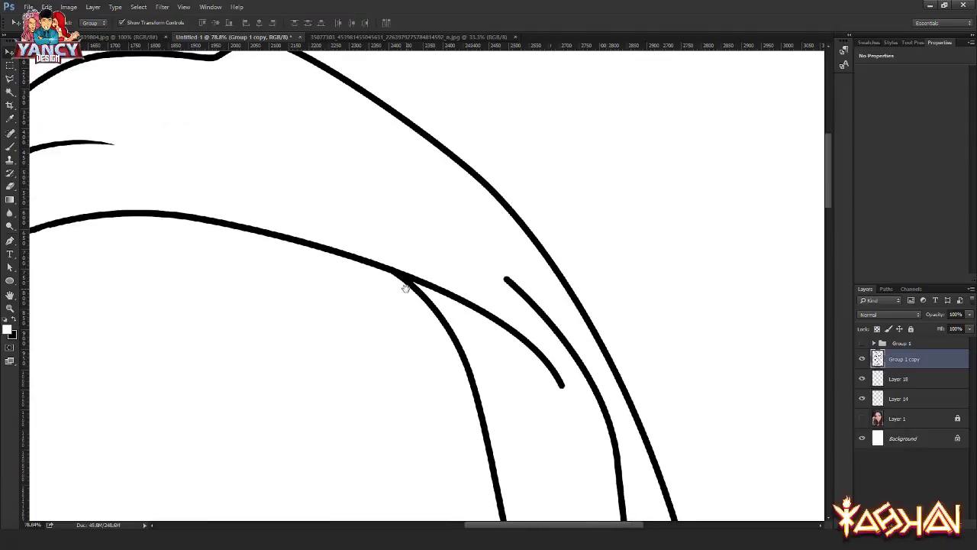
{"action": "key", "text": "p"}
{"action": "scroll", "coordinate": [439, 267], "scroll_direction": "up", "scroll_amount": 3}
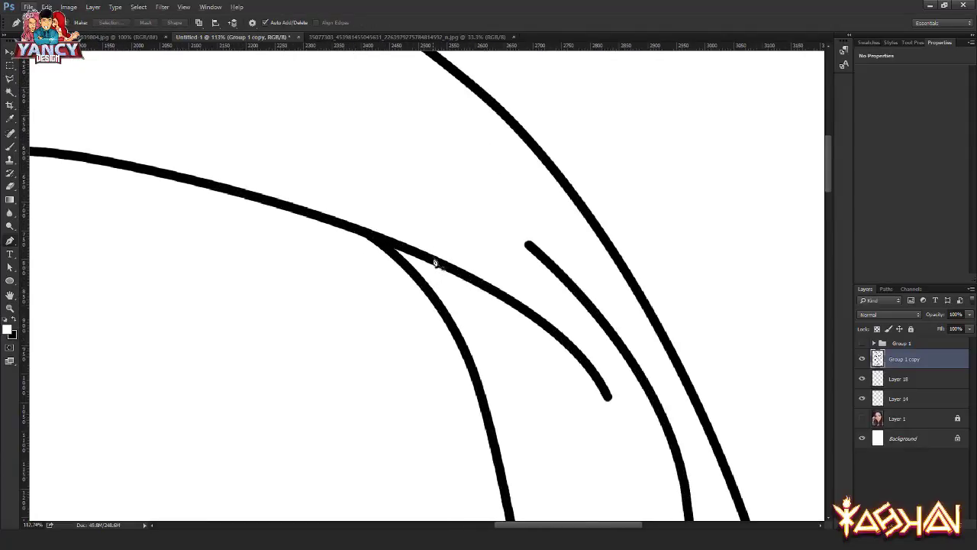
{"action": "scroll", "coordinate": [497, 294], "scroll_direction": "down", "scroll_amount": 1}
{"action": "scroll", "coordinate": [496, 294], "scroll_direction": "right", "scroll_amount": 1}
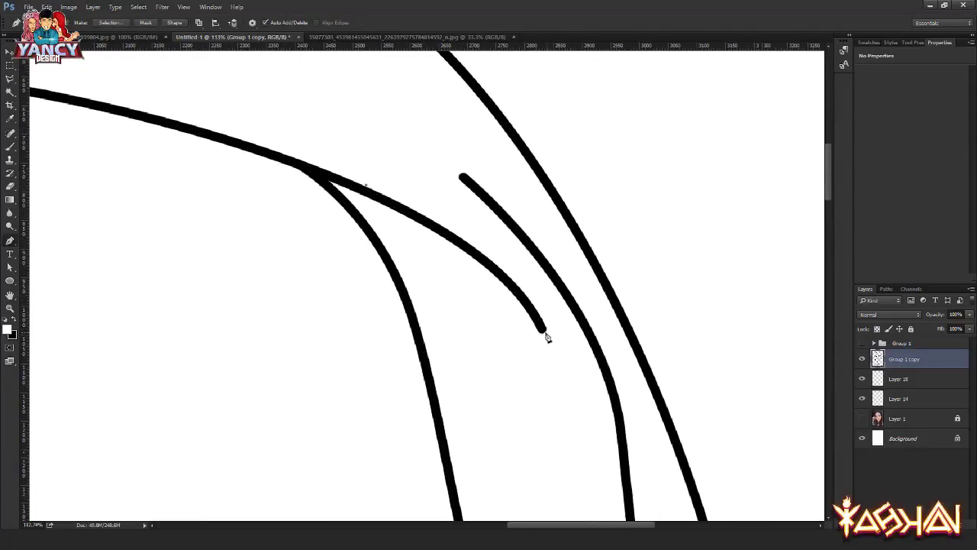
{"action": "left_click_drag", "start_coordinate": [544, 330], "coordinate": [565, 408]}
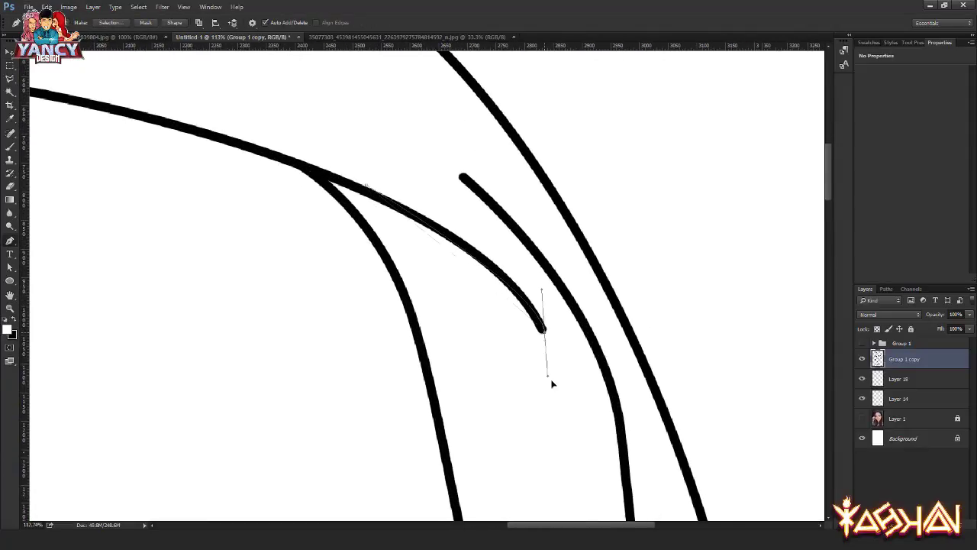
{"action": "left_click", "coordinate": [545, 331], "text": "alt"}
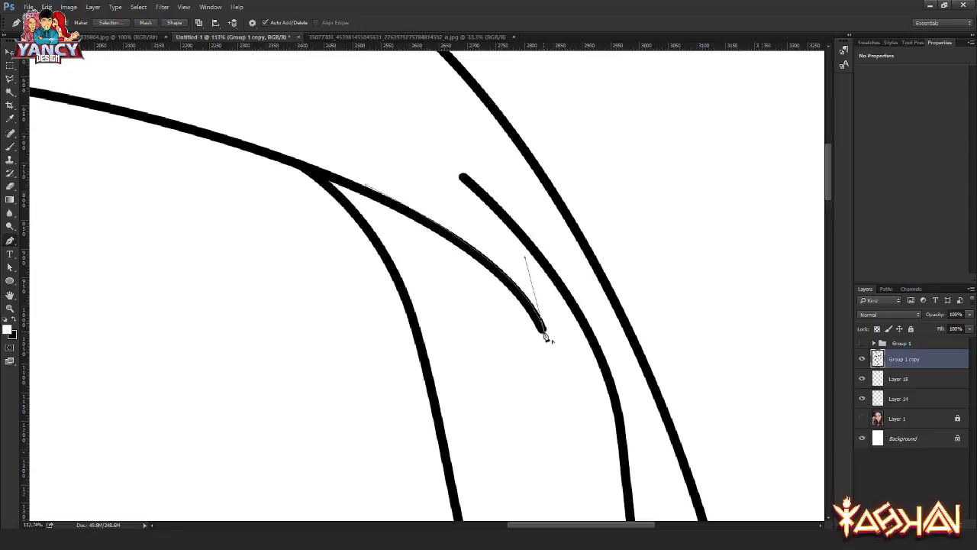
{"action": "left_click", "coordinate": [451, 242]}
{"action": "left_click_drag", "start_coordinate": [449, 244], "coordinate": [395, 216]}
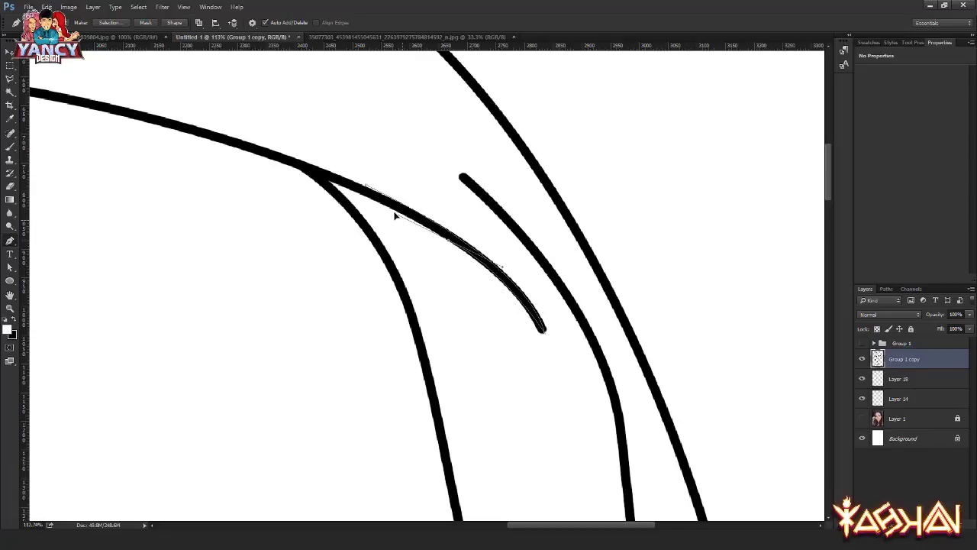
{"action": "left_click_drag", "start_coordinate": [497, 387], "coordinate": [432, 193]}
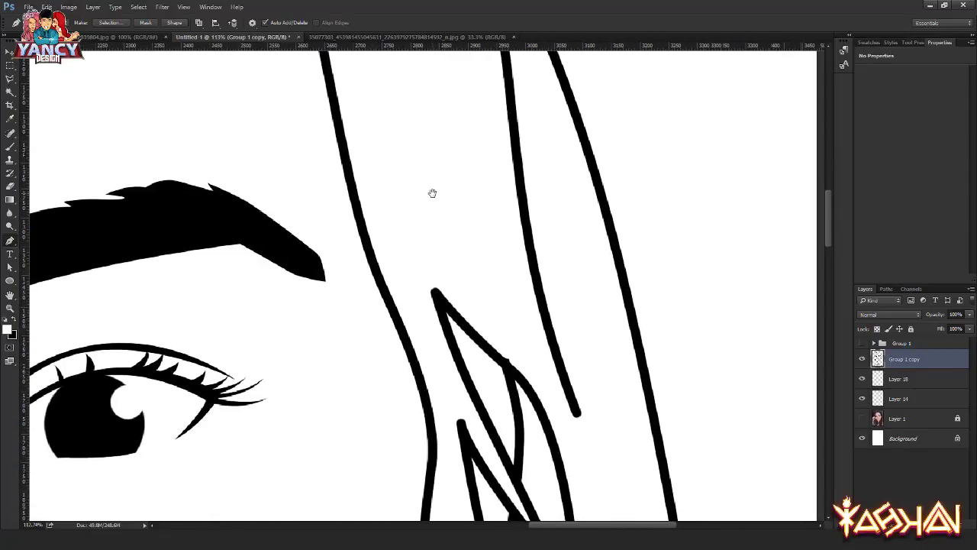
Step: Outline the area around the strand tips beside the eye with the Pen tool
{"action": "left_click_drag", "start_coordinate": [439, 389], "coordinate": [410, 190]}
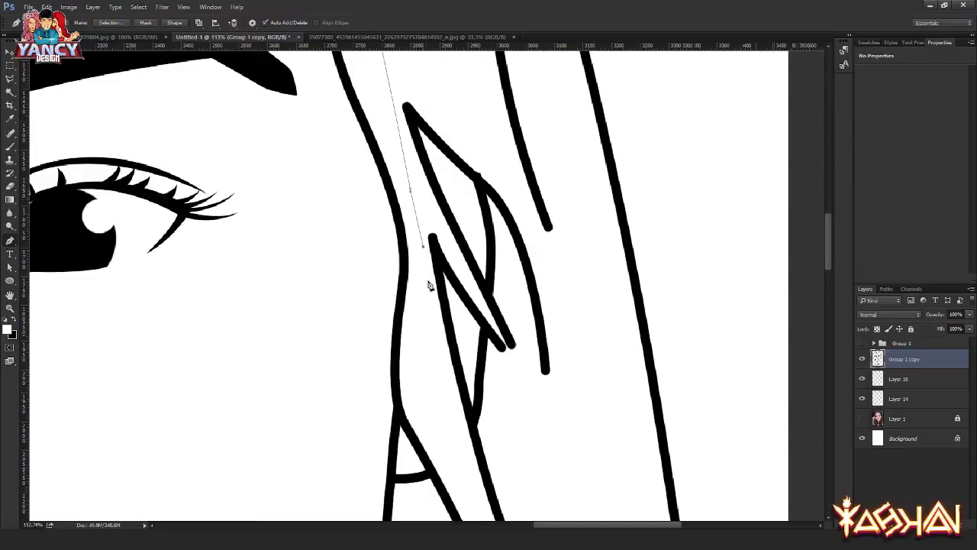
{"action": "mouse_move", "coordinate": [430, 284]}
{"action": "left_mouse_down"}
{"action": "mouse_move", "coordinate": [399, 181]}
{"action": "mouse_move", "coordinate": [407, 350]}
{"action": "left_mouse_up"}
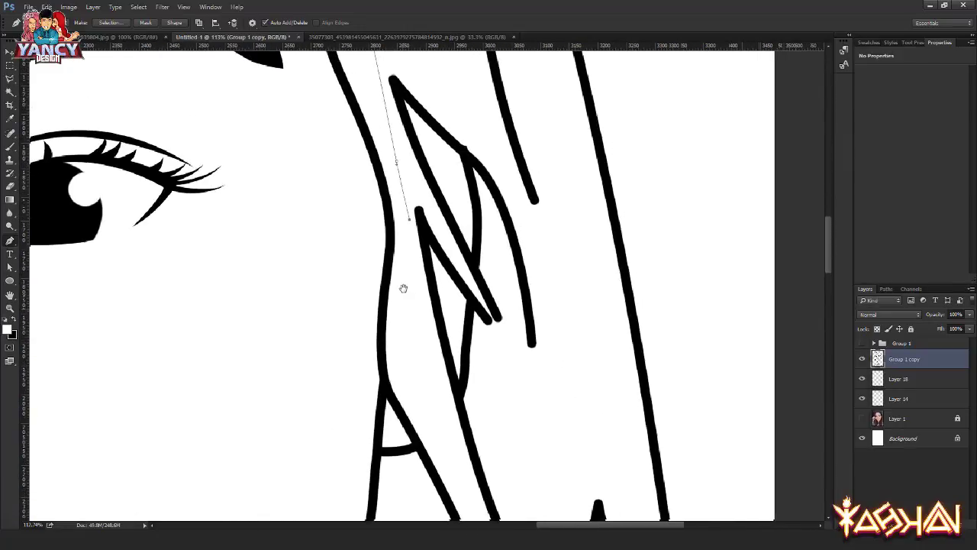
{"action": "left_click", "coordinate": [403, 286]}
{"action": "left_click", "coordinate": [428, 287]}
{"action": "left_click", "coordinate": [497, 357]}
{"action": "left_click", "coordinate": [511, 331]}
{"action": "left_click", "coordinate": [481, 272]}
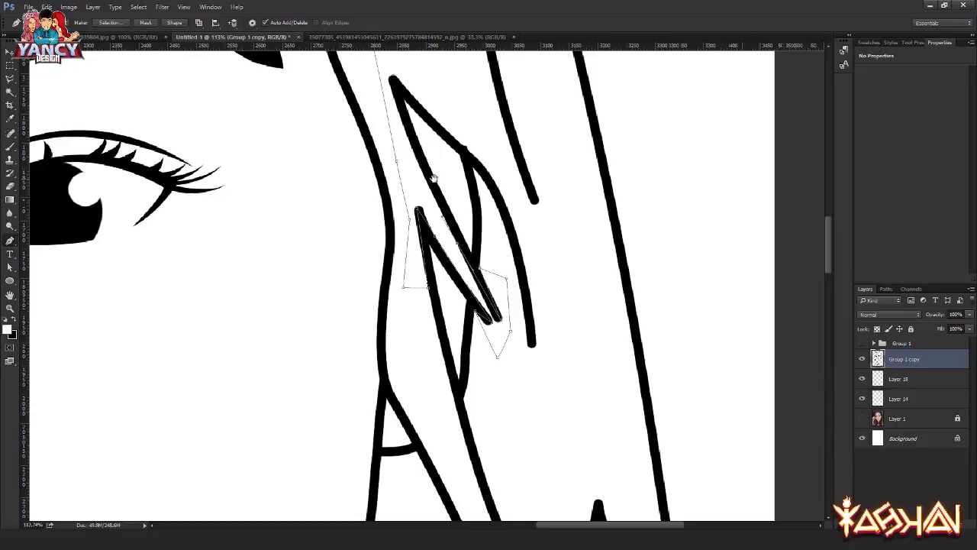
{"action": "left_click_drag", "start_coordinate": [433, 178], "coordinate": [475, 327]}
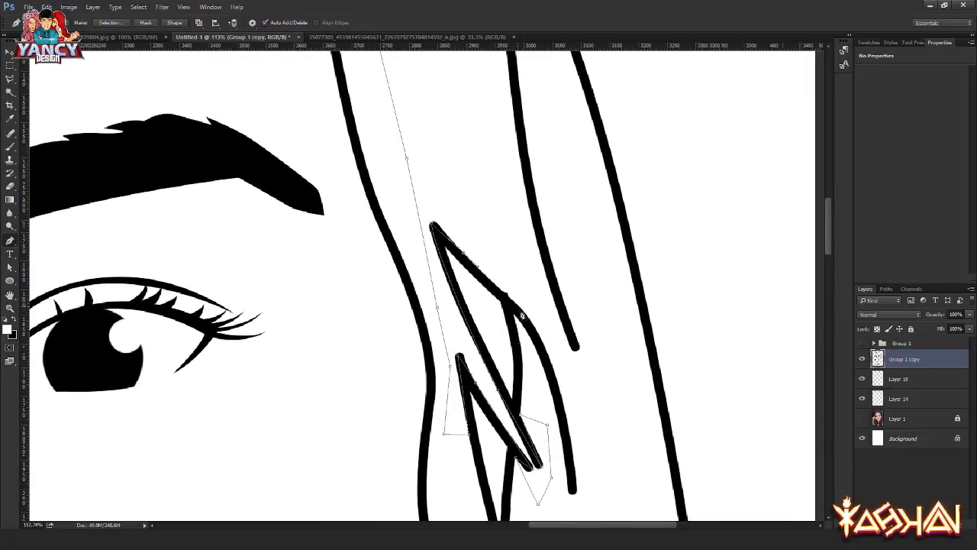
{"action": "left_click_drag", "start_coordinate": [528, 321], "coordinate": [515, 238]}
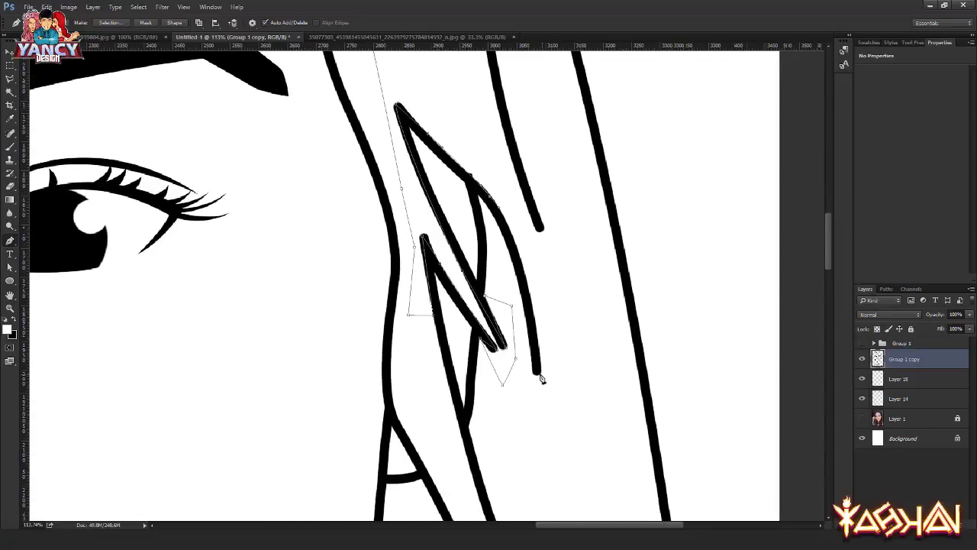
Step: Draw a curved pen path along the strand end beside the eyebrow
{"action": "left_click_drag", "start_coordinate": [540, 380], "coordinate": [535, 458]}
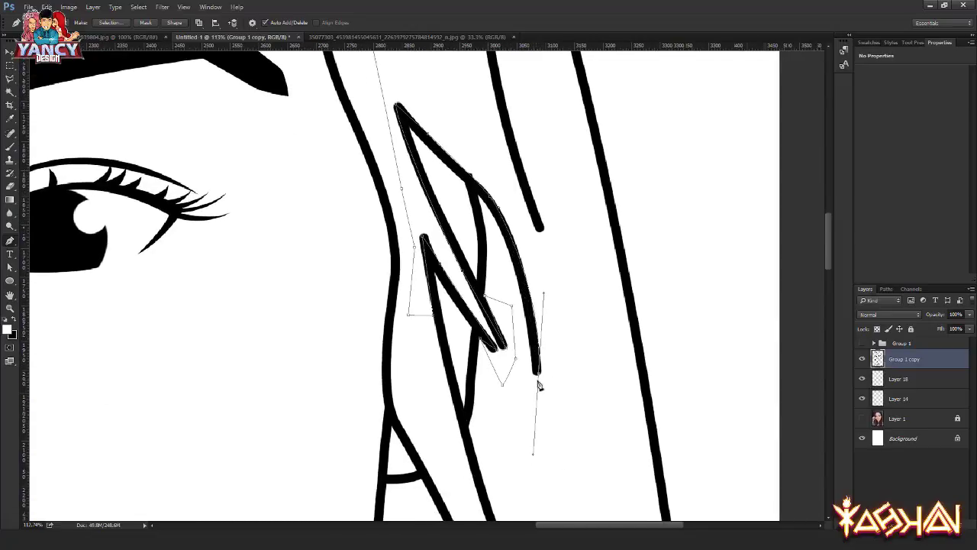
{"action": "left_click", "coordinate": [540, 380]}
{"action": "left_click_drag", "start_coordinate": [500, 264], "coordinate": [513, 306]}
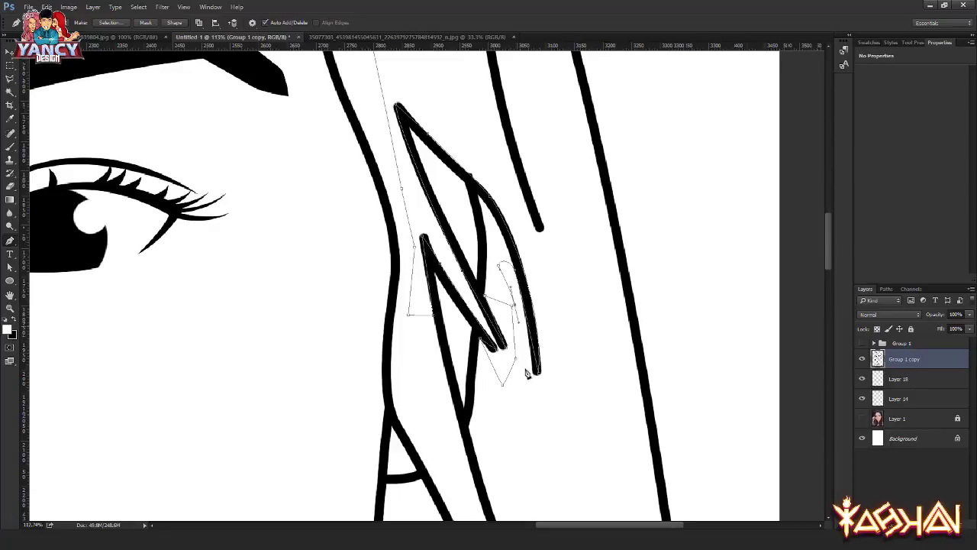
{"action": "scroll", "coordinate": [563, 399], "scroll_direction": "up", "scroll_amount": 1}
{"action": "scroll", "coordinate": [497, 338], "scroll_direction": "down", "scroll_amount": 2}
{"action": "scroll", "coordinate": [501, 253], "scroll_direction": "up", "scroll_amount": 4}
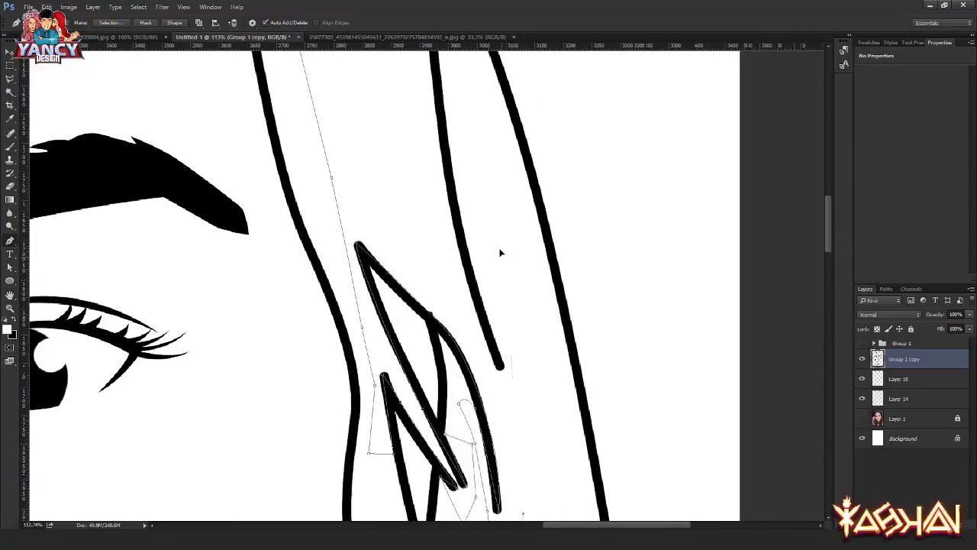
{"action": "left_click", "coordinate": [498, 250]}
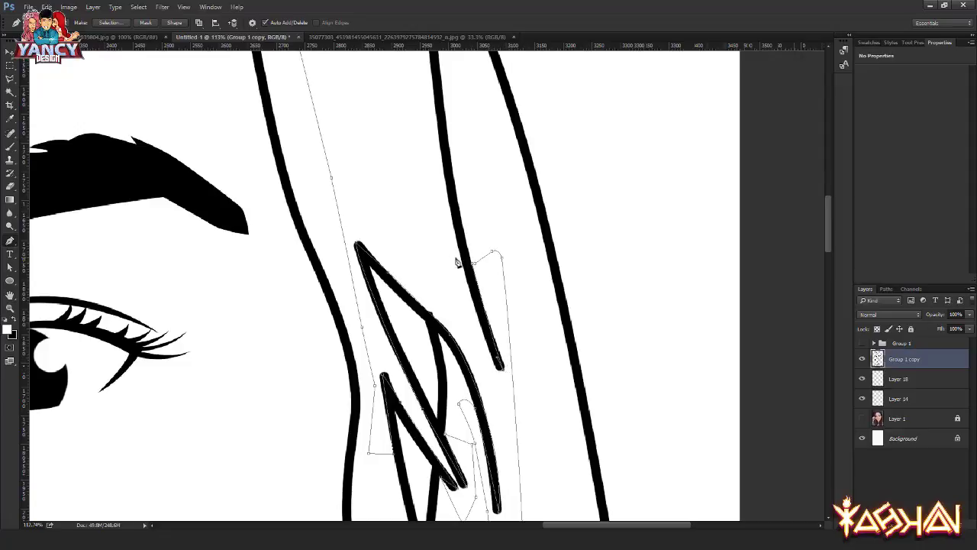
Step: Trim the short curved stroke end to a sharp point and deselect
{"action": "scroll", "coordinate": [423, 251], "scroll_direction": "up", "scroll_amount": 2}
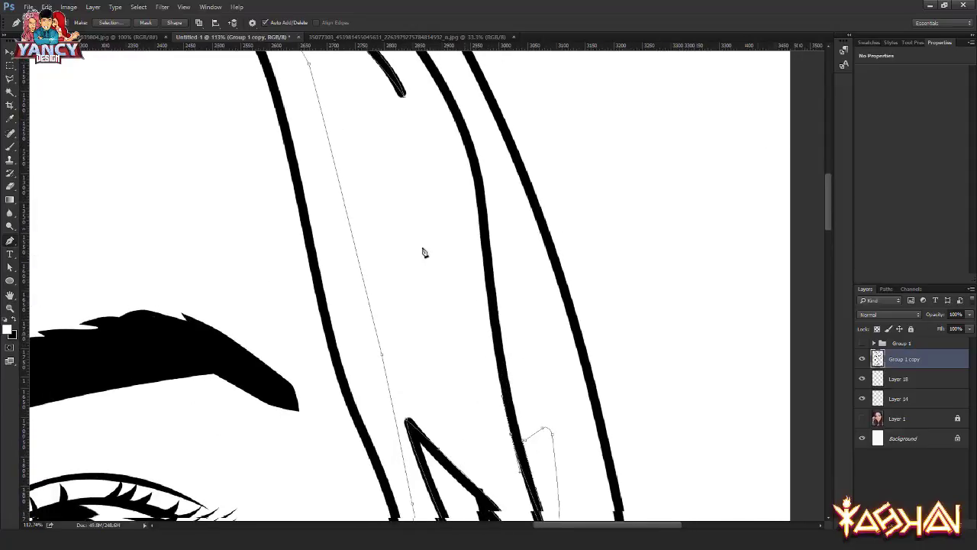
{"action": "left_click_drag", "start_coordinate": [423, 251], "coordinate": [435, 415]}
{"action": "left_click_drag", "start_coordinate": [443, 264], "coordinate": [429, 235]}
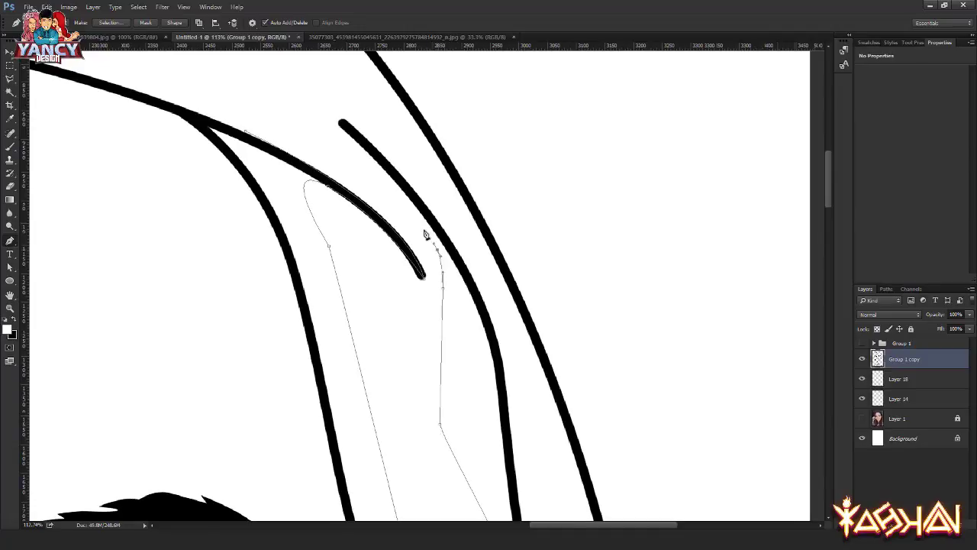
{"action": "left_click_drag", "start_coordinate": [297, 127], "coordinate": [274, 128]}
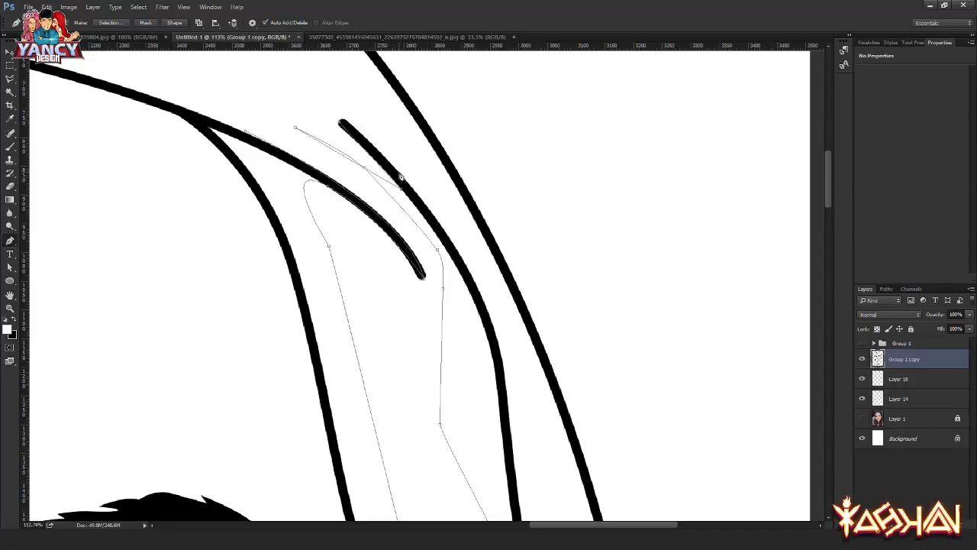
{"action": "left_click_drag", "start_coordinate": [425, 178], "coordinate": [441, 199]}
{"action": "left_click", "coordinate": [256, 113]}
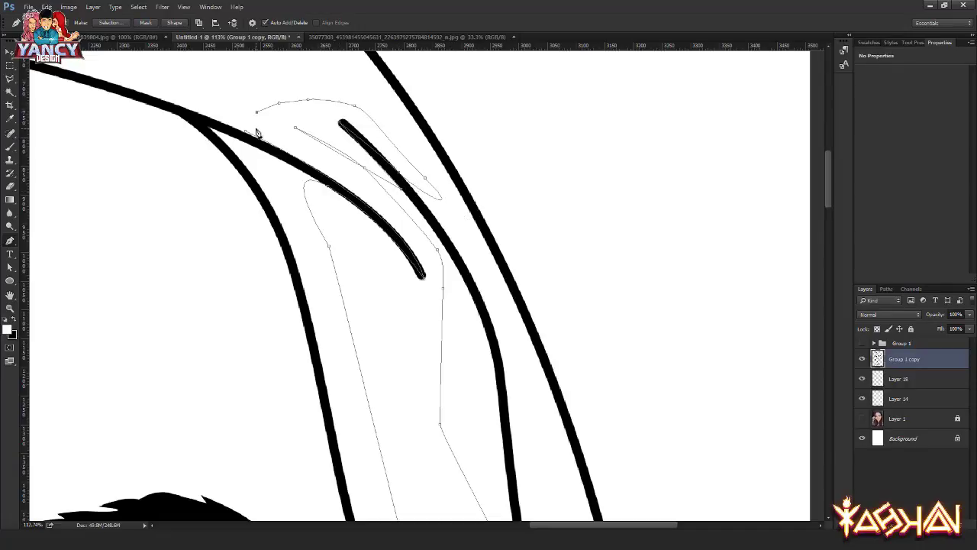
{"action": "key", "text": "ctrl+Return"}
{"action": "key", "text": "Delete"}
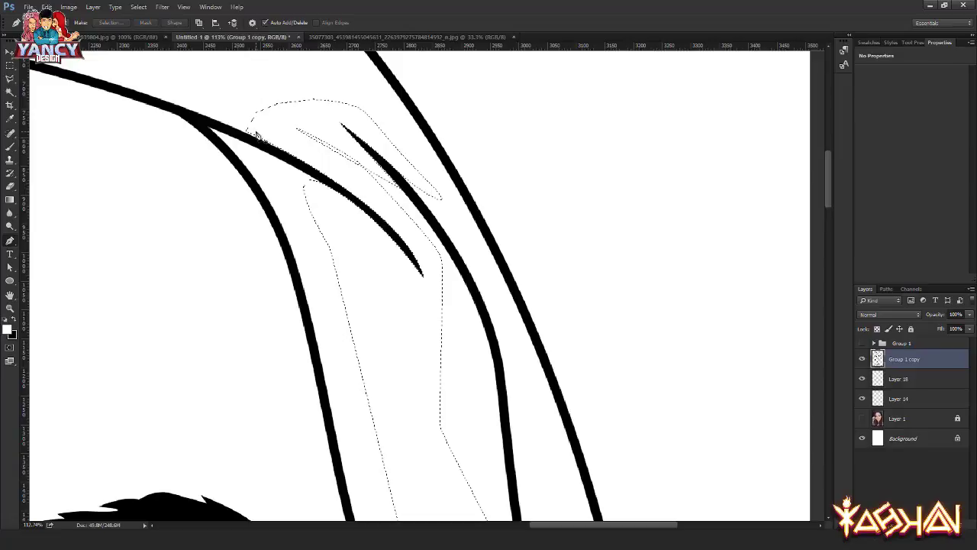
{"action": "key", "text": "v"}
{"action": "key", "text": "ctrl+d"}
Step: Zoom in on the hair strands below the ear with the Pen tool ready
{"action": "scroll", "coordinate": [299, 144], "scroll_direction": "down", "scroll_amount": 1}
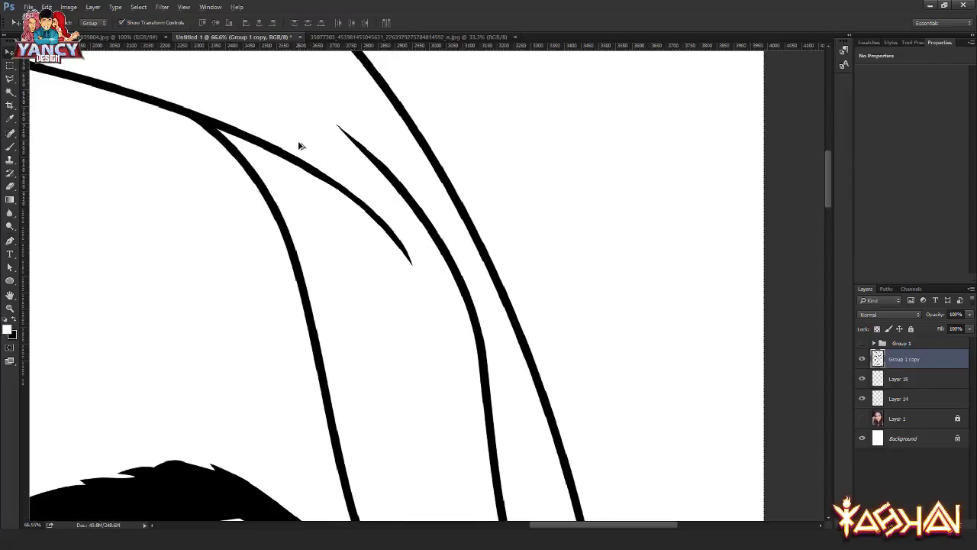
{"action": "scroll", "coordinate": [303, 145], "scroll_direction": "down", "scroll_amount": 2}
{"action": "scroll", "coordinate": [303, 145], "scroll_direction": "down", "scroll_amount": 1}
{"action": "scroll", "coordinate": [264, 211], "scroll_direction": "down", "scroll_amount": 1}
{"action": "mouse_move", "coordinate": [264, 211]}
{"action": "left_mouse_down"}
{"action": "mouse_move", "coordinate": [297, 236]}
{"action": "mouse_move", "coordinate": [299, 173]}
{"action": "left_mouse_up"}
{"action": "scroll", "coordinate": [347, 267], "scroll_direction": "up", "scroll_amount": 1}
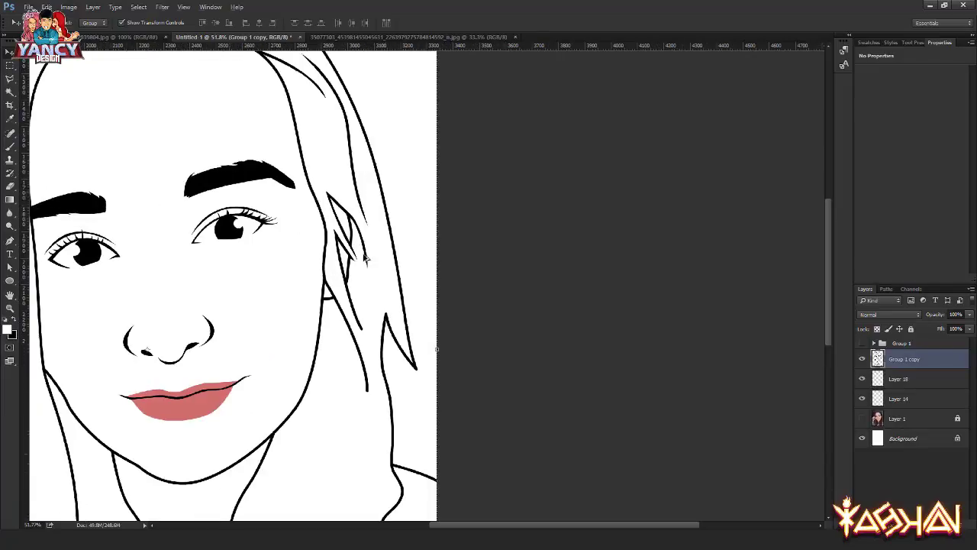
{"action": "scroll", "coordinate": [354, 289], "scroll_direction": "up", "scroll_amount": 1}
{"action": "scroll", "coordinate": [355, 289], "scroll_direction": "up", "scroll_amount": 1}
{"action": "scroll", "coordinate": [349, 229], "scroll_direction": "up", "scroll_amount": 1}
{"action": "key", "text": "p"}
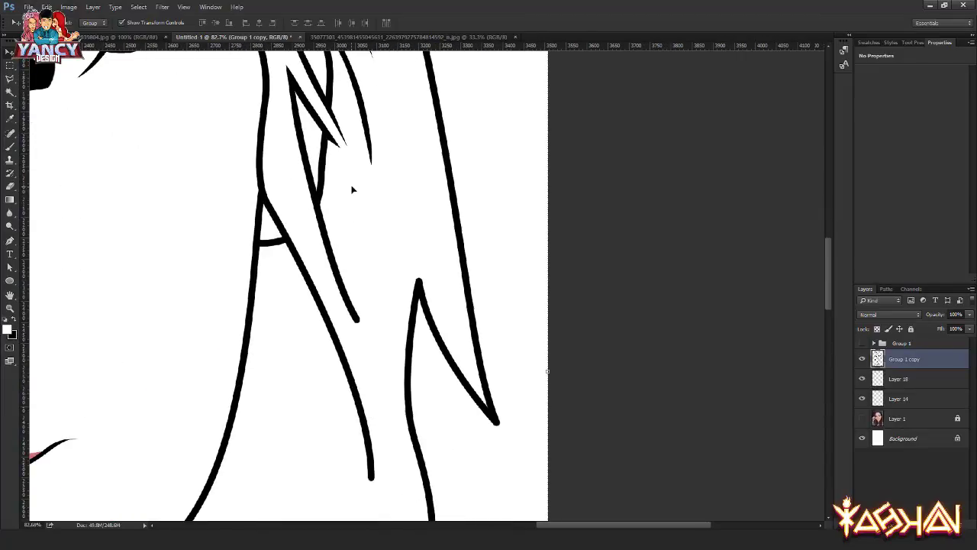
{"action": "scroll", "coordinate": [345, 216], "scroll_direction": "up", "scroll_amount": 1}
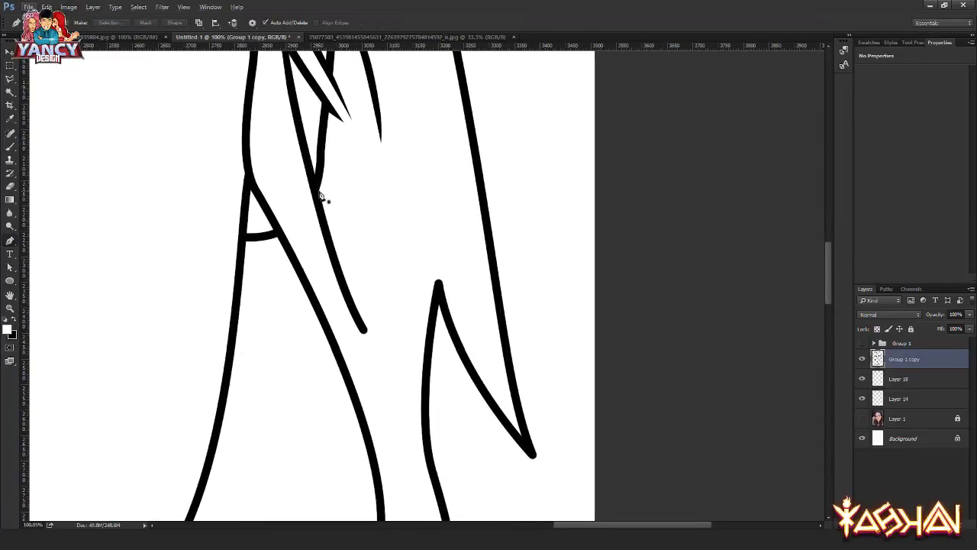
Step: Trace around the first strand's blunt end and delete it so the strand tapers
{"action": "left_click", "coordinate": [365, 331]}
{"action": "left_click_drag", "start_coordinate": [368, 334], "coordinate": [389, 352]}
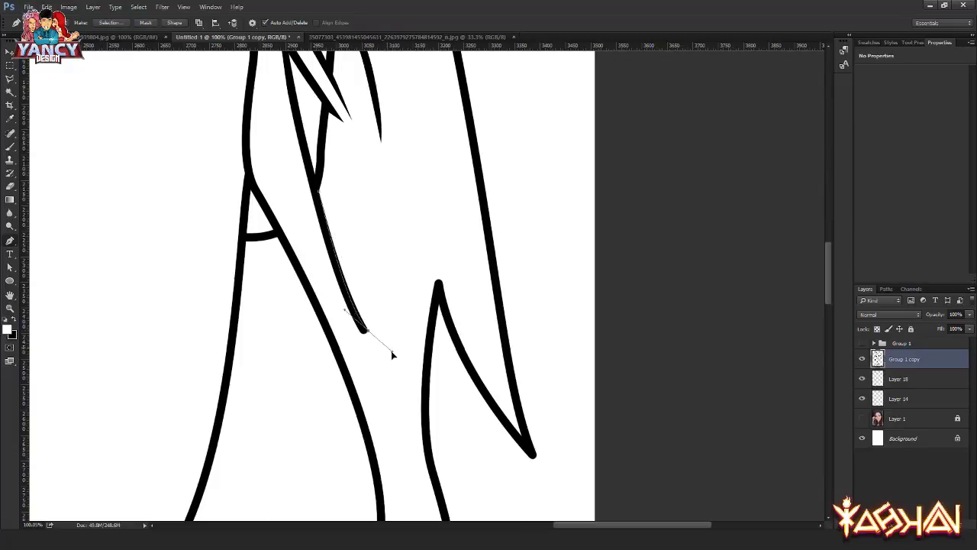
{"action": "left_click", "coordinate": [368, 334], "text": "alt"}
{"action": "left_click_drag", "start_coordinate": [293, 185], "coordinate": [302, 228]}
{"action": "left_click_drag", "start_coordinate": [375, 365], "coordinate": [384, 367]}
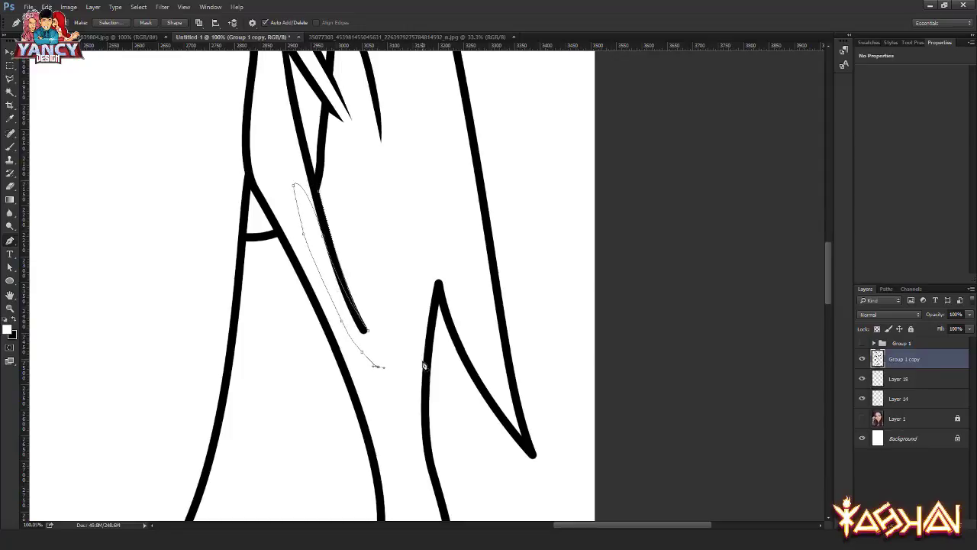
{"action": "left_click", "coordinate": [424, 361]}
{"action": "left_click_drag", "start_coordinate": [439, 281], "coordinate": [446, 275]}
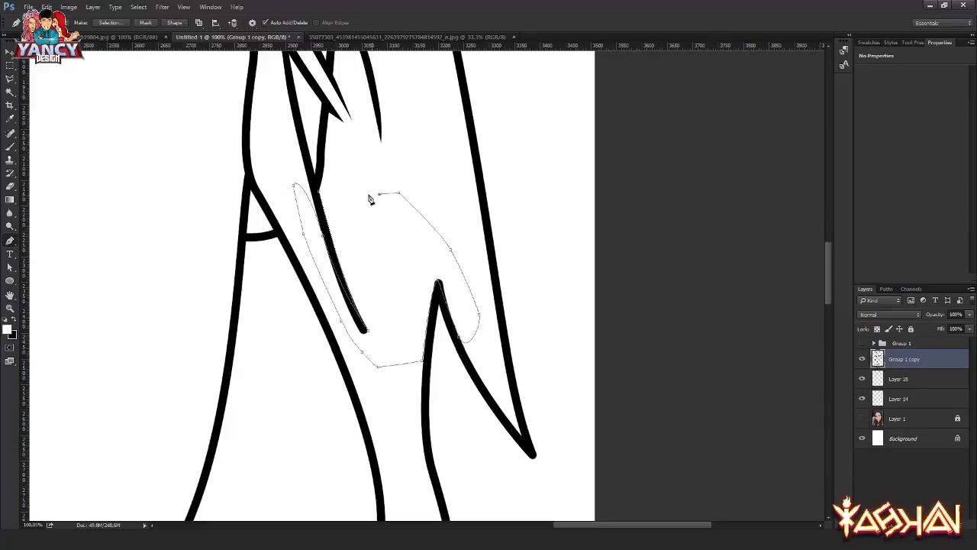
{"action": "key", "text": "Delete"}
{"action": "key", "text": "Delete"}
{"action": "key", "text": "ctrl+d"}
Step: Outline the neighbouring spike tip and erase the stroke inside it to taper it
{"action": "scroll", "coordinate": [439, 313], "scroll_direction": "down", "scroll_amount": 2}
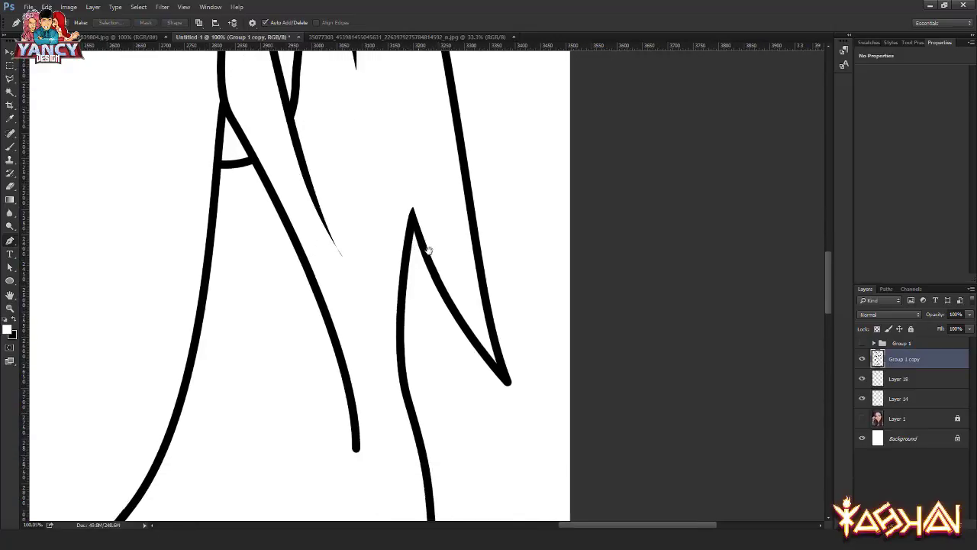
{"action": "left_click", "coordinate": [486, 267]}
{"action": "left_click_drag", "start_coordinate": [510, 382], "coordinate": [520, 404]}
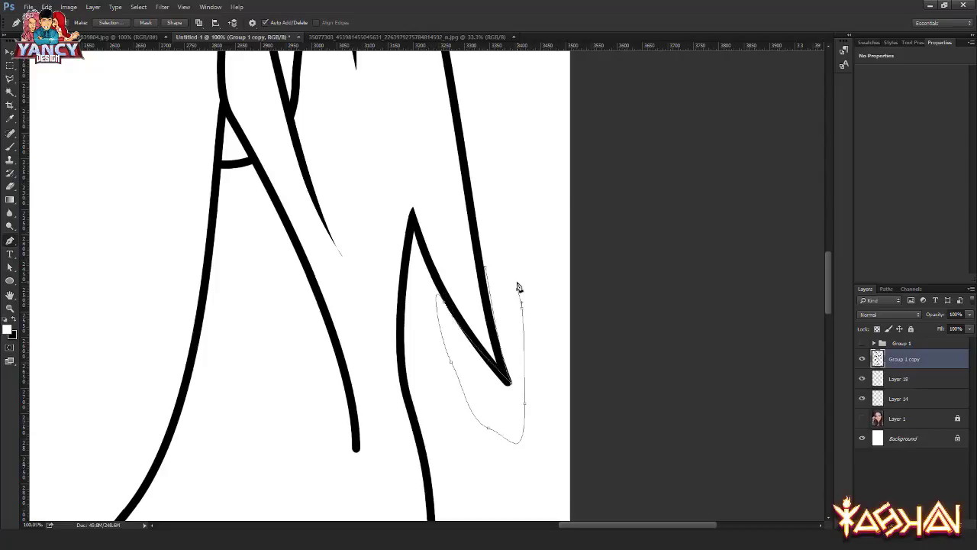
{"action": "key", "text": "Delete"}
{"action": "key", "text": "ctrl+Return"}
Step: Trim the bulging end of the strand beside the lips into a fine point
{"action": "key", "text": "v"}
{"action": "left_click_drag", "start_coordinate": [539, 389], "coordinate": [564, 291]}
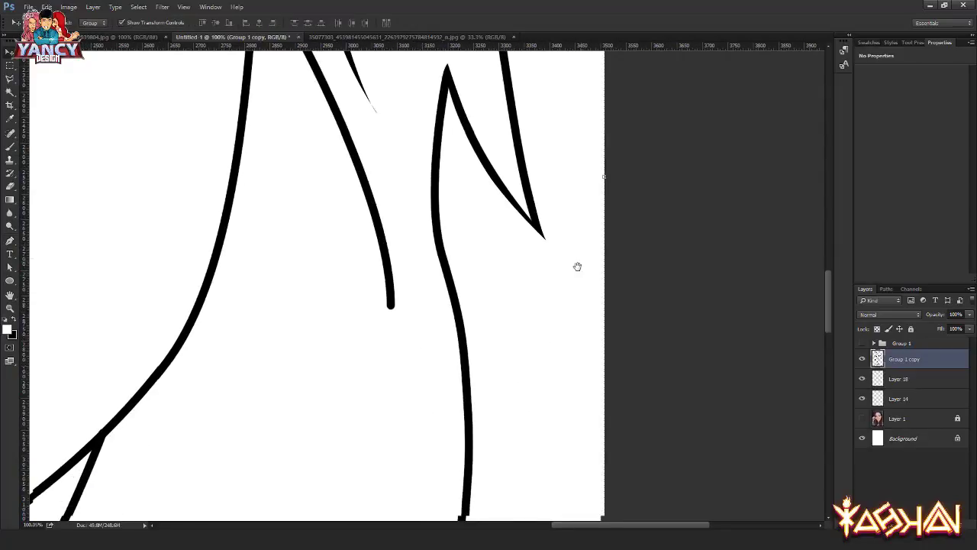
{"action": "scroll", "coordinate": [492, 240], "scroll_direction": "down", "scroll_amount": 1}
{"action": "scroll", "coordinate": [534, 295], "scroll_direction": "down", "scroll_amount": 1}
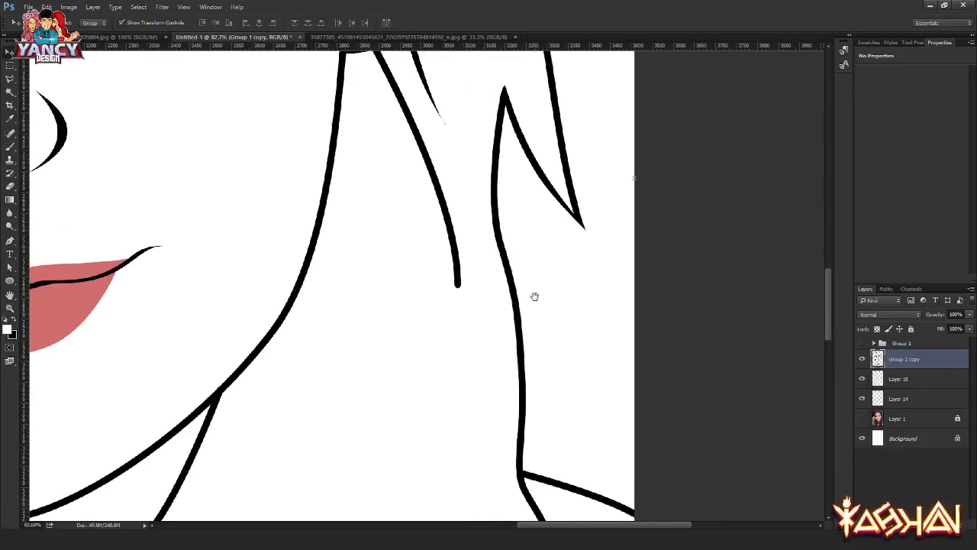
{"action": "key", "text": "p"}
{"action": "scroll", "coordinate": [459, 236], "scroll_direction": "up", "scroll_amount": 1}
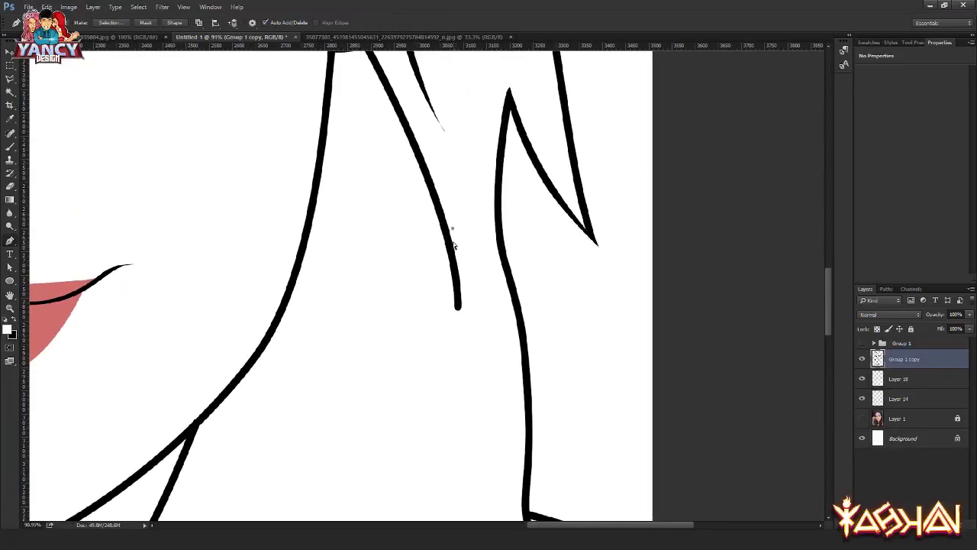
{"action": "left_click", "coordinate": [458, 304]}
{"action": "left_click_drag", "start_coordinate": [458, 314], "coordinate": [450, 329]}
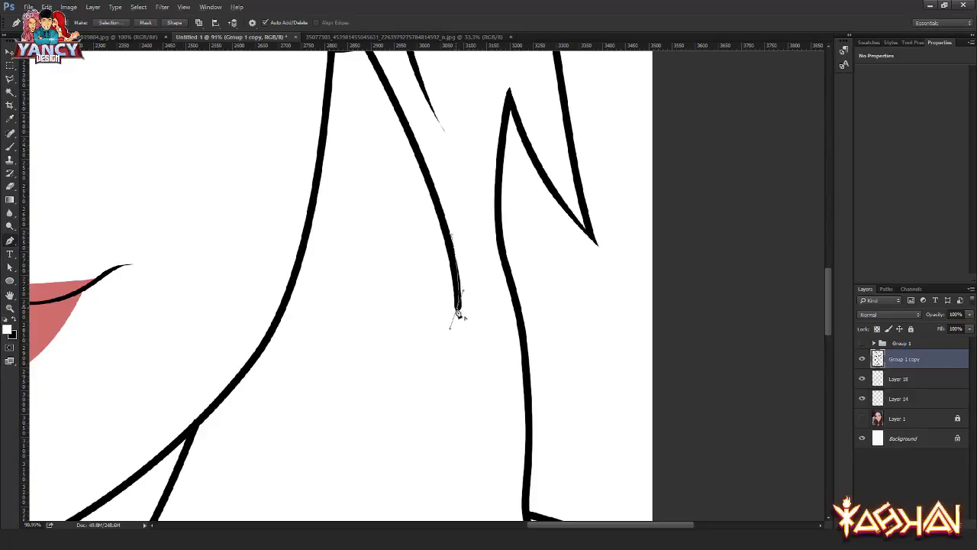
{"action": "left_click", "coordinate": [414, 261]}
{"action": "left_click_drag", "start_coordinate": [474, 357], "coordinate": [469, 204]}
{"action": "key", "text": "ctrl+Return"}
{"action": "key", "text": "Delete"}
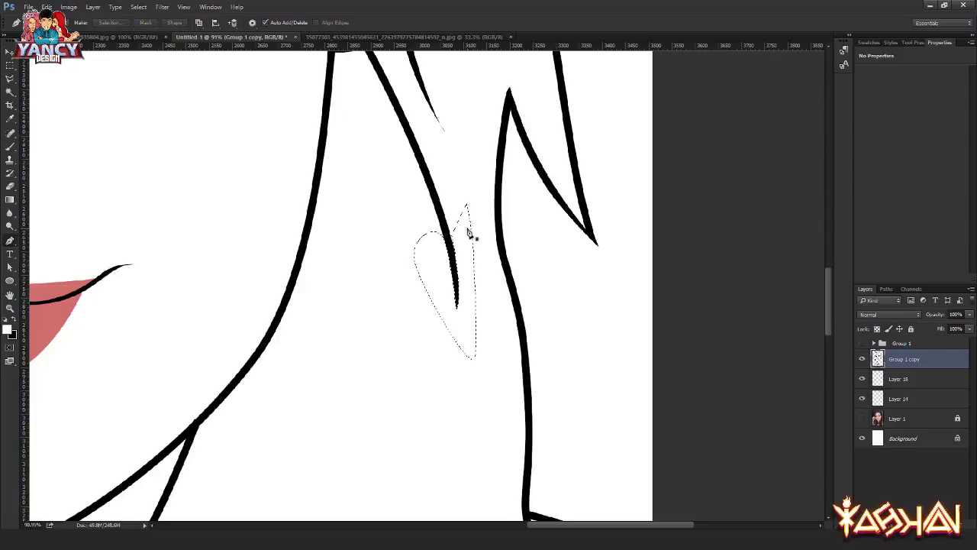
{"action": "key", "text": "ctrl+d"}
Step: Move to the neck and collar lines and begin a pen outline on the strand there
{"action": "key", "text": "v"}
{"action": "left_click_drag", "start_coordinate": [469, 319], "coordinate": [469, 242]}
{"action": "scroll", "coordinate": [468, 242], "scroll_direction": "down", "scroll_amount": 1}
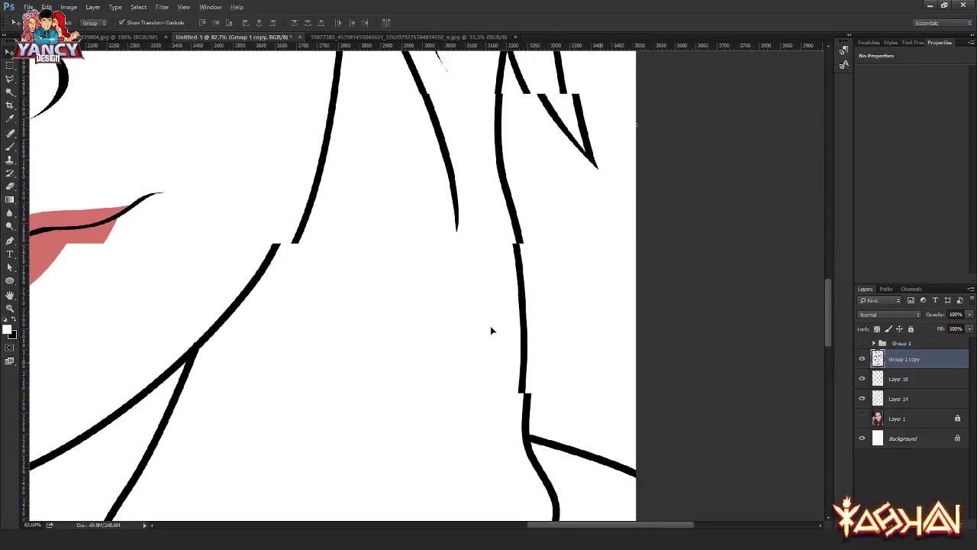
{"action": "left_click_drag", "start_coordinate": [490, 325], "coordinate": [504, 222]}
{"action": "scroll", "coordinate": [484, 290], "scroll_direction": "down", "scroll_amount": 2}
{"action": "scroll", "coordinate": [336, 283], "scroll_direction": "up", "scroll_amount": 2}
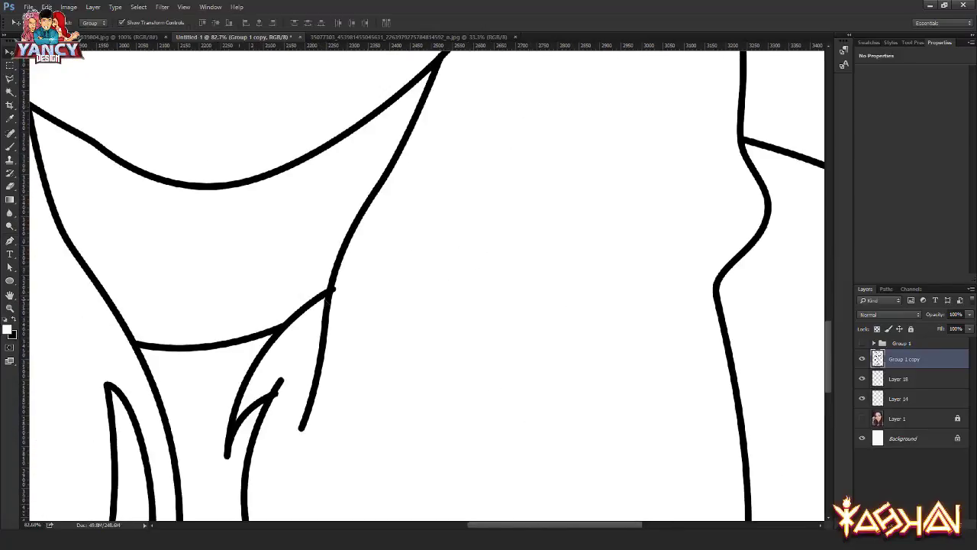
{"action": "key", "text": "p"}
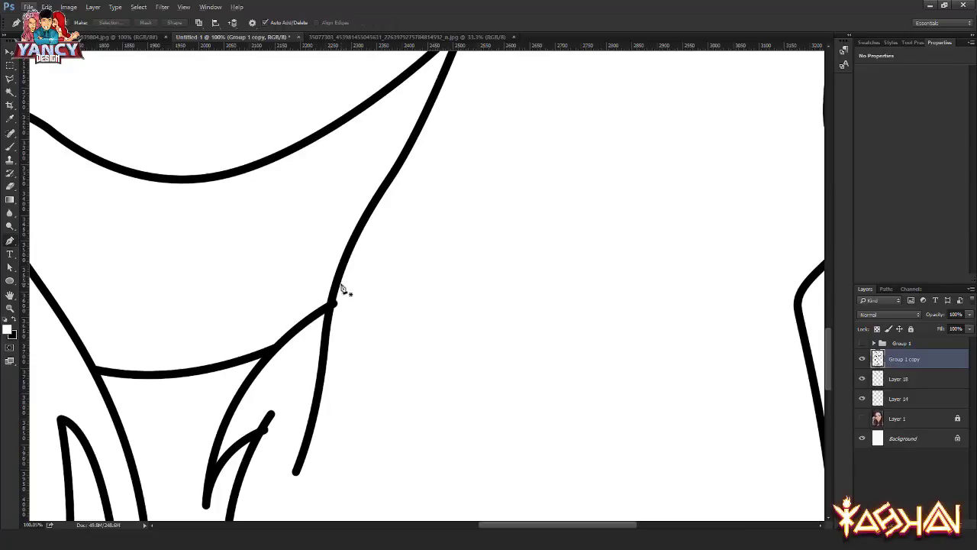
{"action": "scroll", "coordinate": [342, 288], "scroll_direction": "down", "scroll_amount": 2}
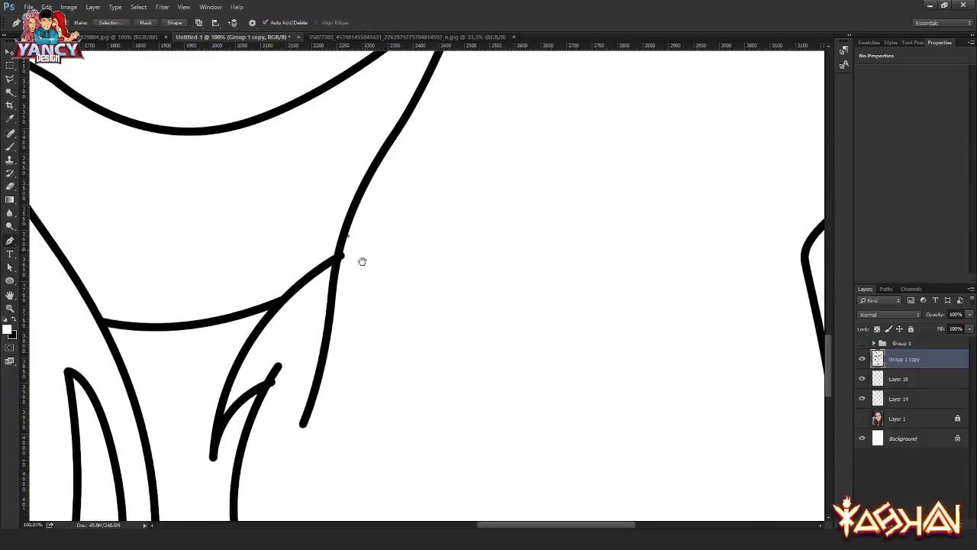
{"action": "left_click", "coordinate": [342, 296]}
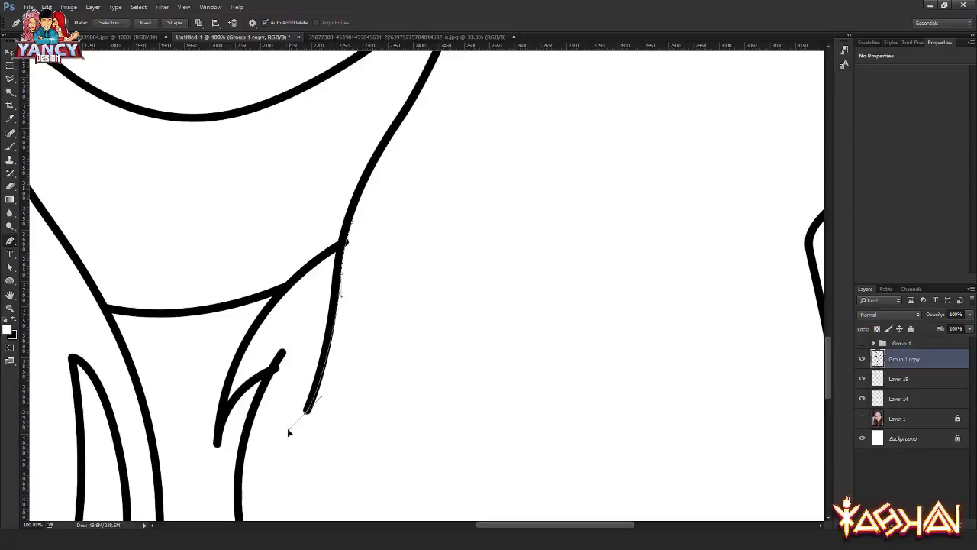
Step: Trace the pen path along the hair strand, from the neck outline down to the strand tip
{"action": "left_click", "coordinate": [306, 412]}
{"action": "left_click_drag", "start_coordinate": [330, 334], "coordinate": [335, 272]}
{"action": "left_click", "coordinate": [269, 324]}
{"action": "left_click", "coordinate": [259, 363]}
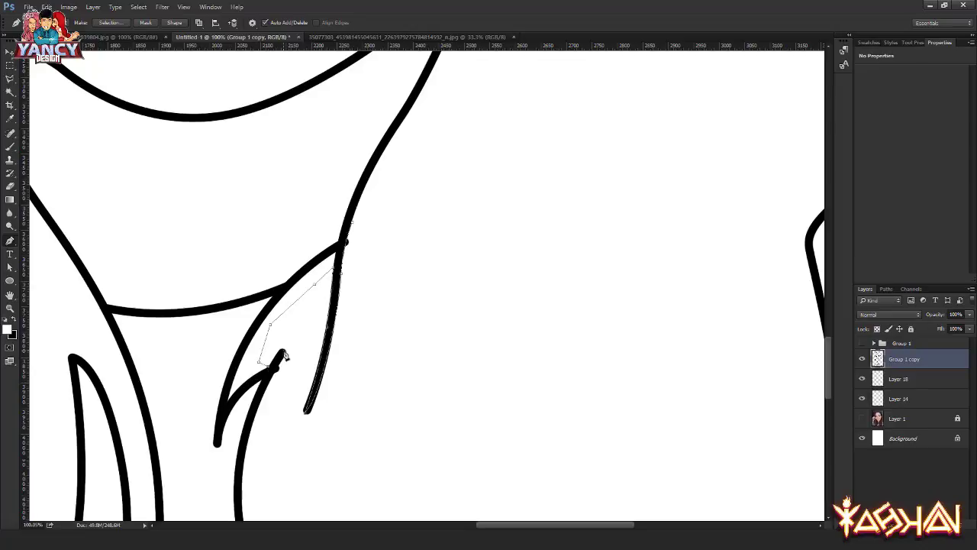
{"action": "left_click_drag", "start_coordinate": [285, 355], "coordinate": [344, 235]}
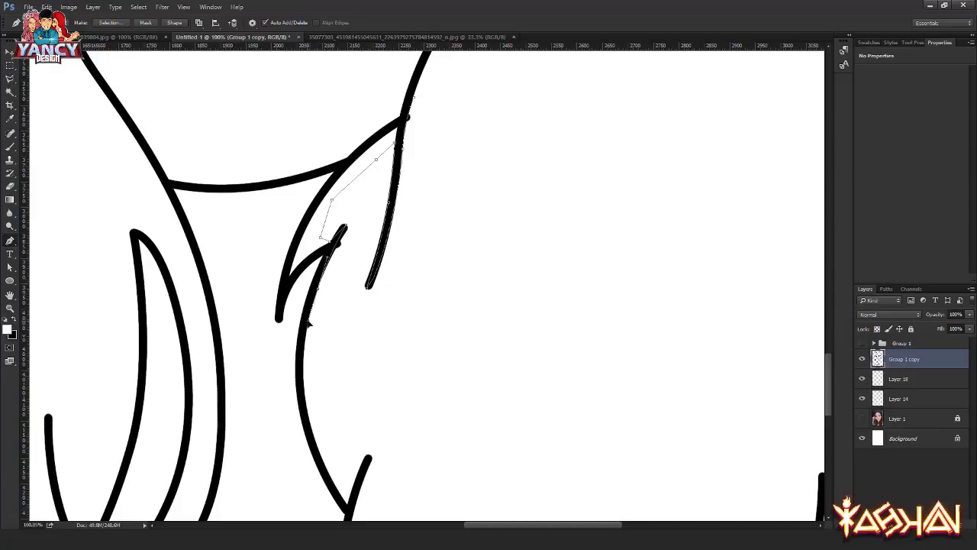
{"action": "left_click_drag", "start_coordinate": [333, 412], "coordinate": [315, 288]}
{"action": "left_click", "coordinate": [312, 271]}
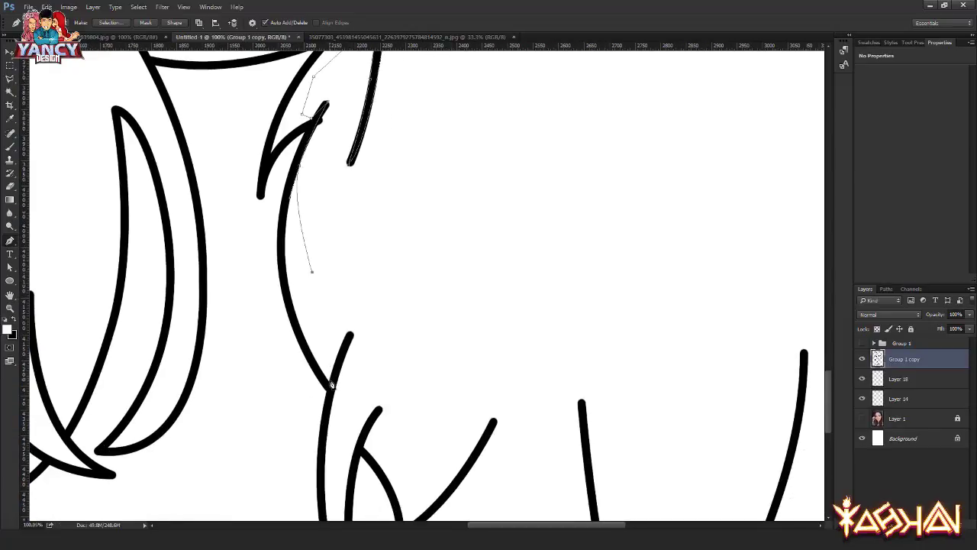
{"action": "left_click", "coordinate": [330, 381]}
{"action": "mouse_move", "coordinate": [332, 453]}
{"action": "left_mouse_down"}
{"action": "mouse_move", "coordinate": [346, 319]}
{"action": "mouse_move", "coordinate": [338, 361]}
{"action": "left_mouse_up"}
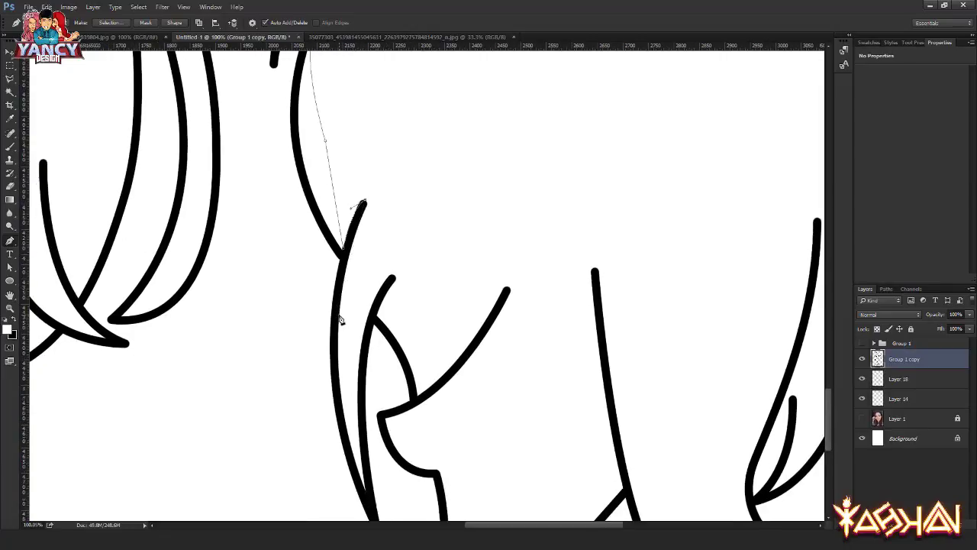
{"action": "left_click", "coordinate": [362, 356]}
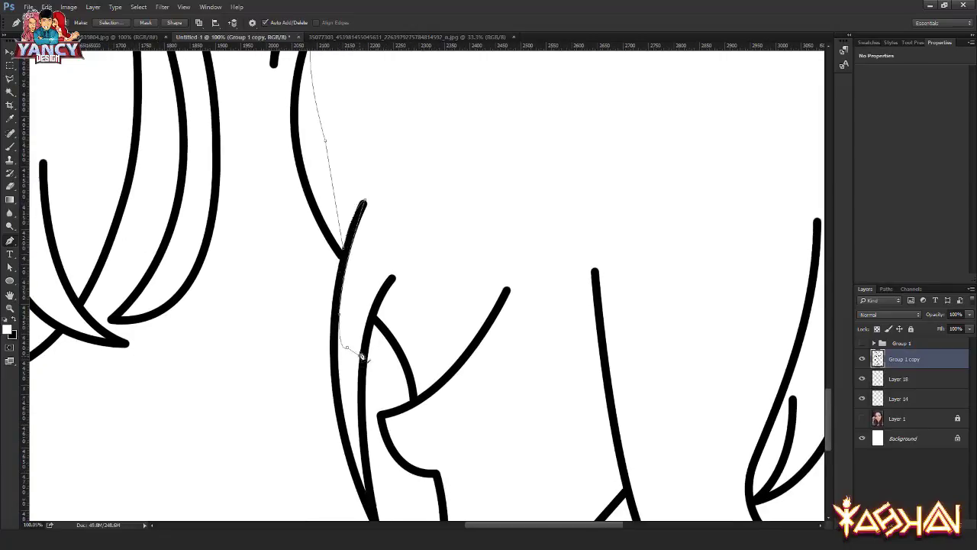
{"action": "left_click_drag", "start_coordinate": [392, 279], "coordinate": [420, 266]}
{"action": "left_click", "coordinate": [393, 278], "text": "alt"}
Step: Continue the path along the collar curve and down the neck outline
{"action": "scroll", "coordinate": [401, 279], "scroll_direction": "down", "scroll_amount": 2}
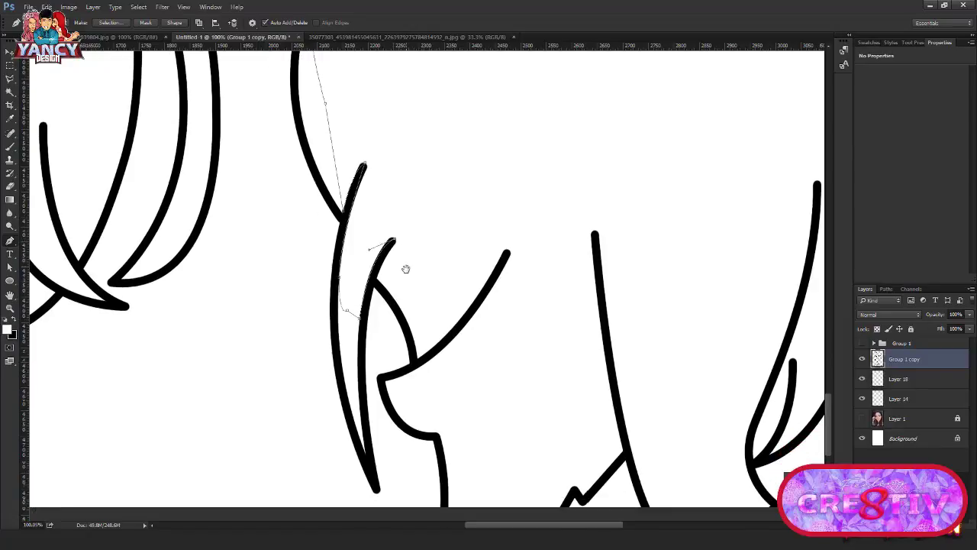
{"action": "left_click", "coordinate": [377, 280]}
{"action": "left_click_drag", "start_coordinate": [377, 281], "coordinate": [416, 311]}
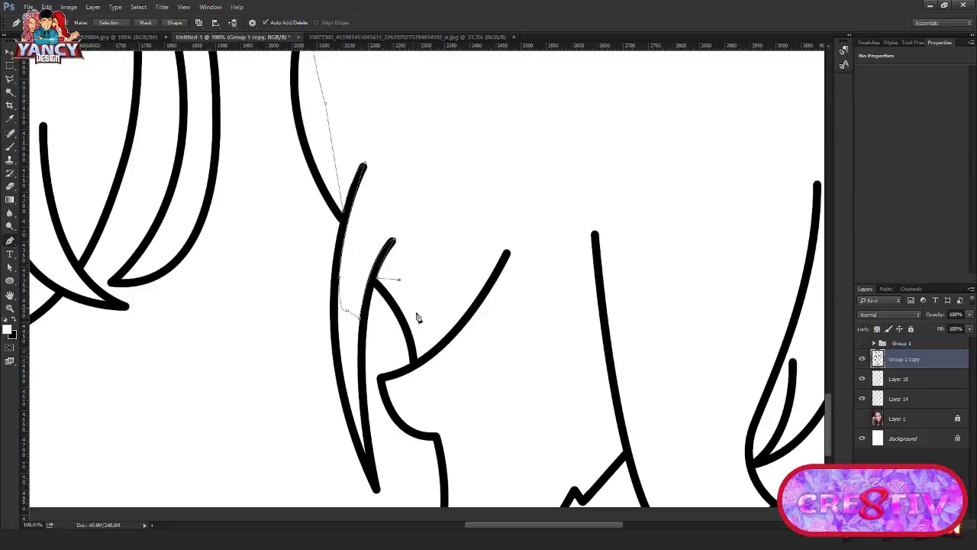
{"action": "left_click", "coordinate": [419, 363]}
{"action": "left_click_drag", "start_coordinate": [508, 254], "coordinate": [540, 185]}
{"action": "left_click", "coordinate": [510, 254]}
{"action": "scroll", "coordinate": [508, 270], "scroll_direction": "down", "scroll_amount": 2}
{"action": "scroll", "coordinate": [508, 270], "scroll_direction": "left", "scroll_amount": 1}
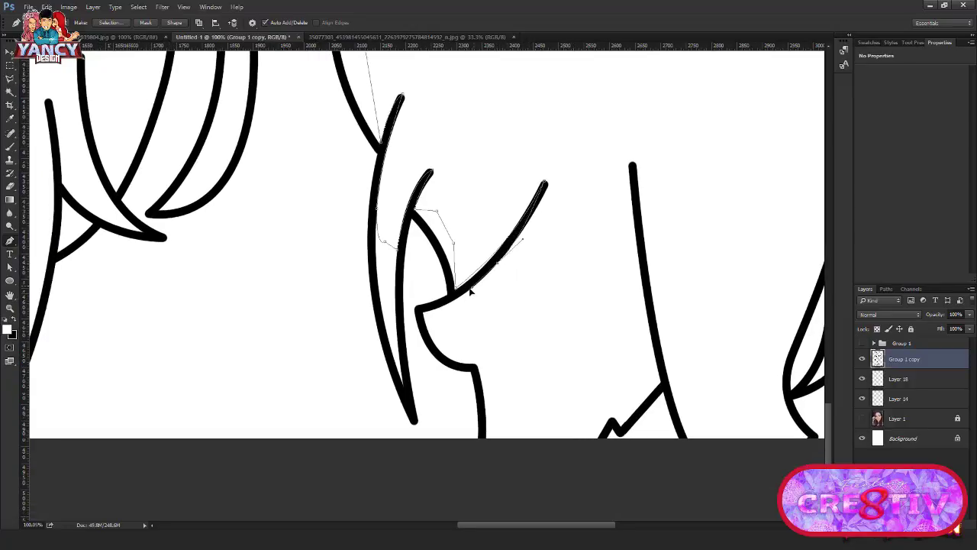
Step: Extend the path around the collar corner, below the canvas bottom, and across to the sweater line
{"action": "left_click_drag", "start_coordinate": [455, 341], "coordinate": [456, 357]}
{"action": "left_click_drag", "start_coordinate": [435, 315], "coordinate": [420, 284]}
{"action": "left_click", "coordinate": [406, 271]}
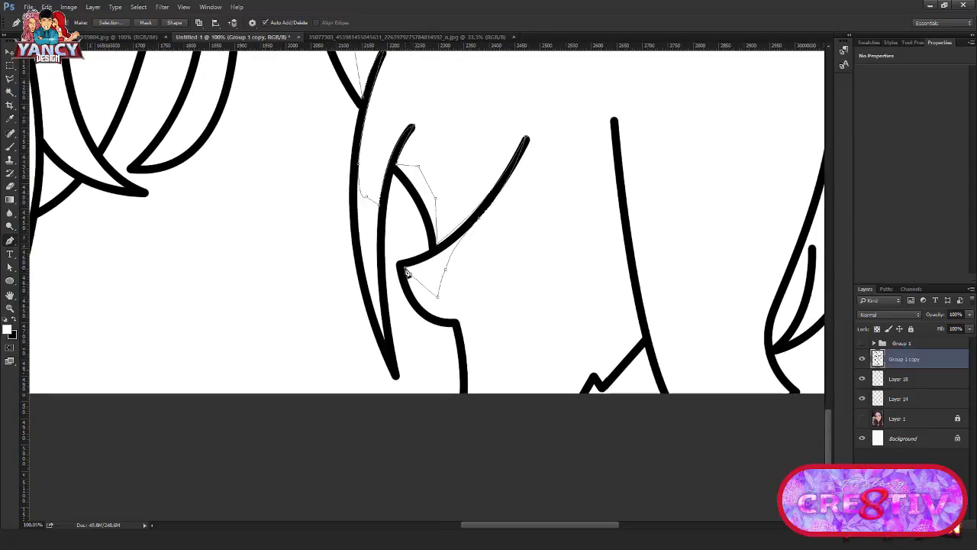
{"action": "left_click_drag", "start_coordinate": [457, 324], "coordinate": [506, 316]}
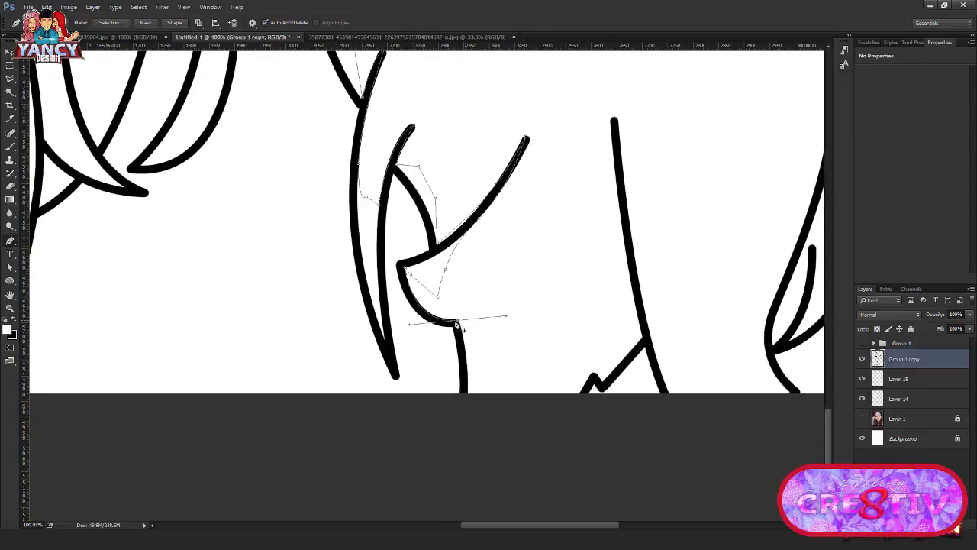
{"action": "left_click_drag", "start_coordinate": [469, 403], "coordinate": [469, 432]}
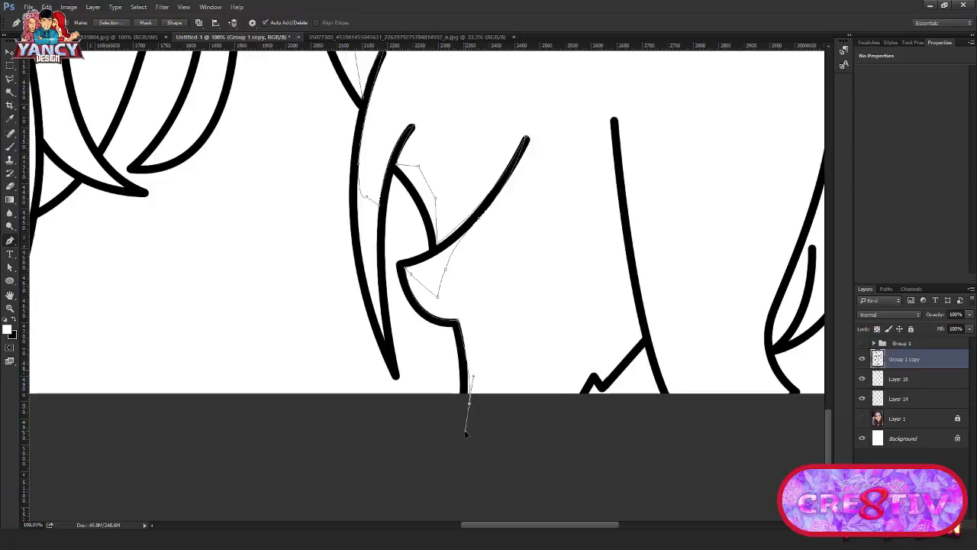
{"action": "left_click_drag", "start_coordinate": [580, 396], "coordinate": [595, 386]}
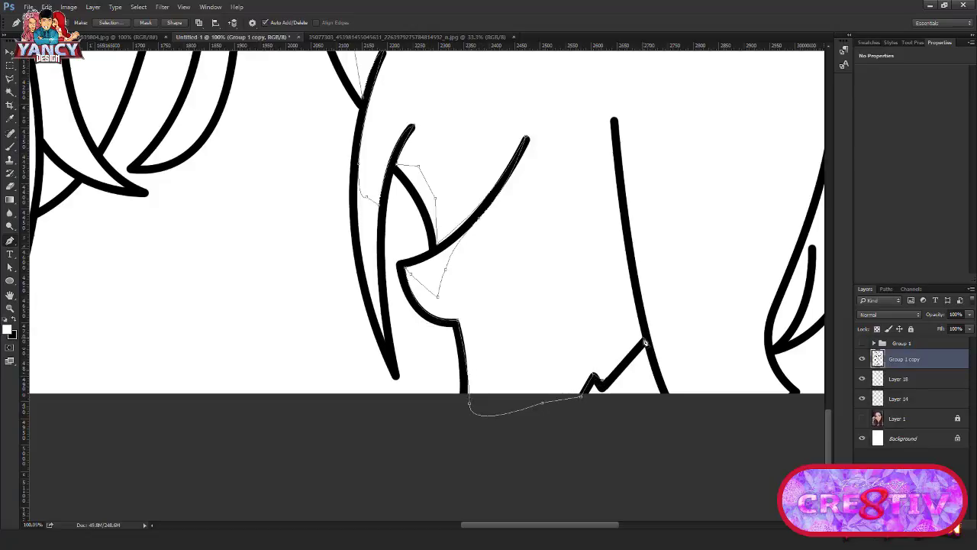
{"action": "scroll", "coordinate": [580, 348], "scroll_direction": "right", "scroll_amount": 3}
{"action": "scroll", "coordinate": [511, 354], "scroll_direction": "up", "scroll_amount": 2}
Step: Continue the path from the strand's top end and straight across toward the right strand
{"action": "left_click_drag", "start_coordinate": [489, 183], "coordinate": [498, 131]}
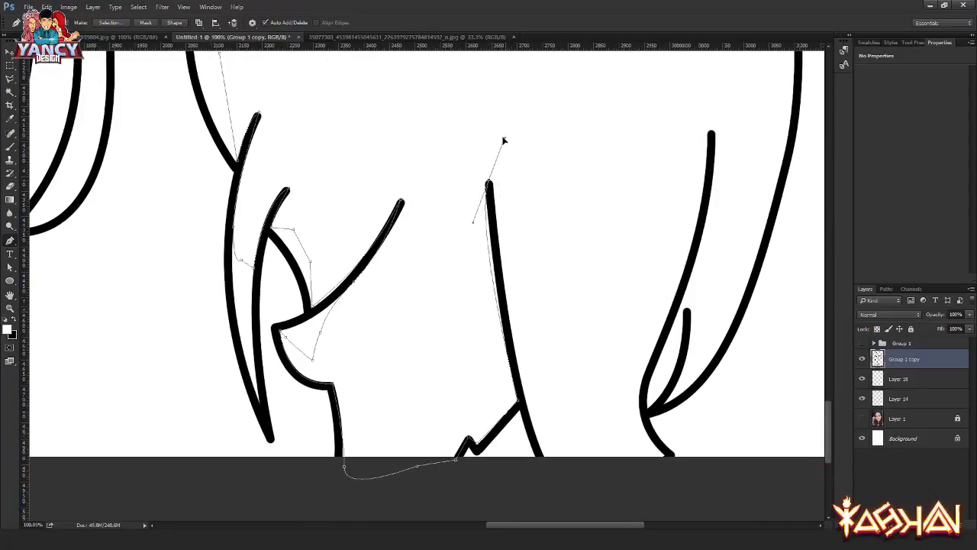
{"action": "scroll", "coordinate": [504, 215], "scroll_direction": "down", "scroll_amount": 3}
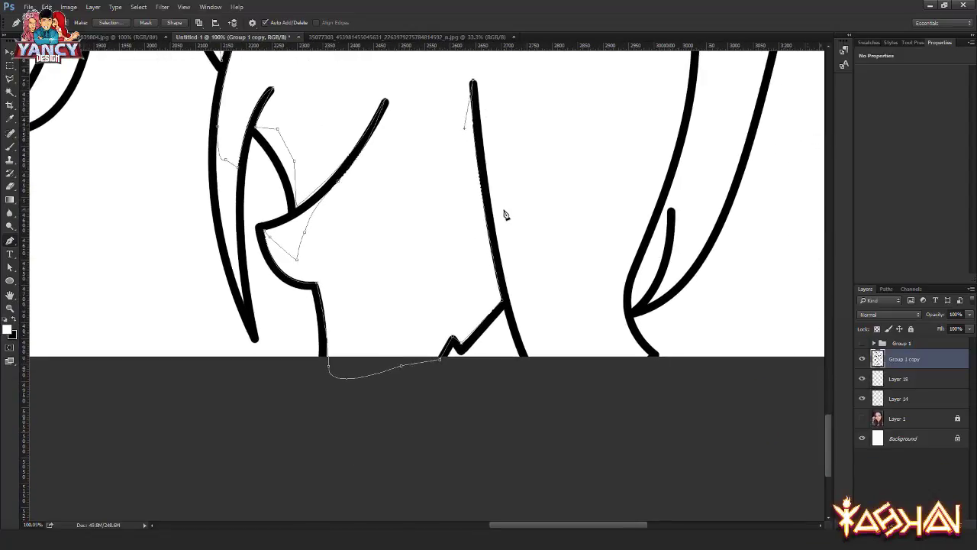
{"action": "left_click", "coordinate": [540, 306]}
{"action": "left_click_drag", "start_coordinate": [567, 56], "coordinate": [527, 256]}
{"action": "left_click", "coordinate": [580, 375]}
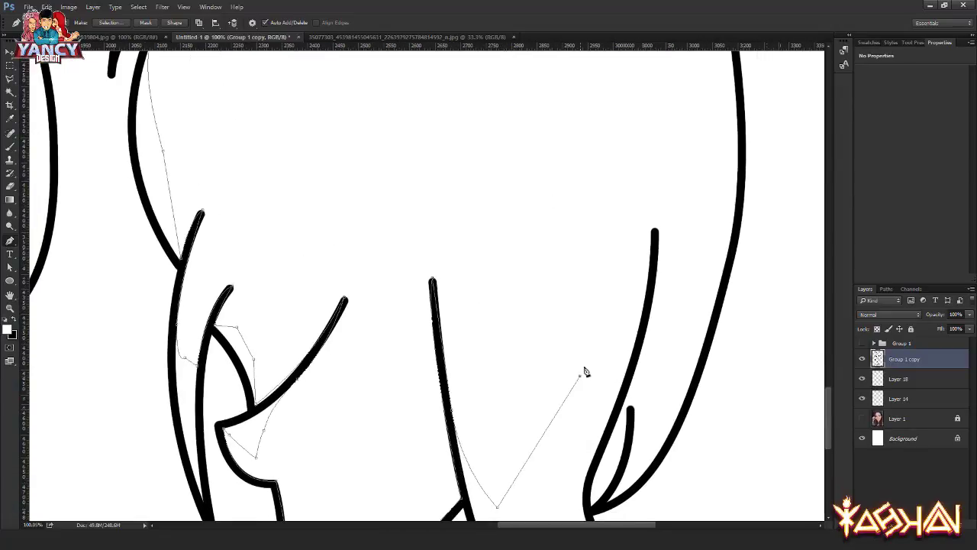
{"action": "left_click", "coordinate": [626, 375]}
Step: Curve the path up along the right hair strand beside the neck
{"action": "left_click_drag", "start_coordinate": [655, 232], "coordinate": [652, 172]}
{"action": "left_click_drag", "start_coordinate": [672, 290], "coordinate": [675, 215]}
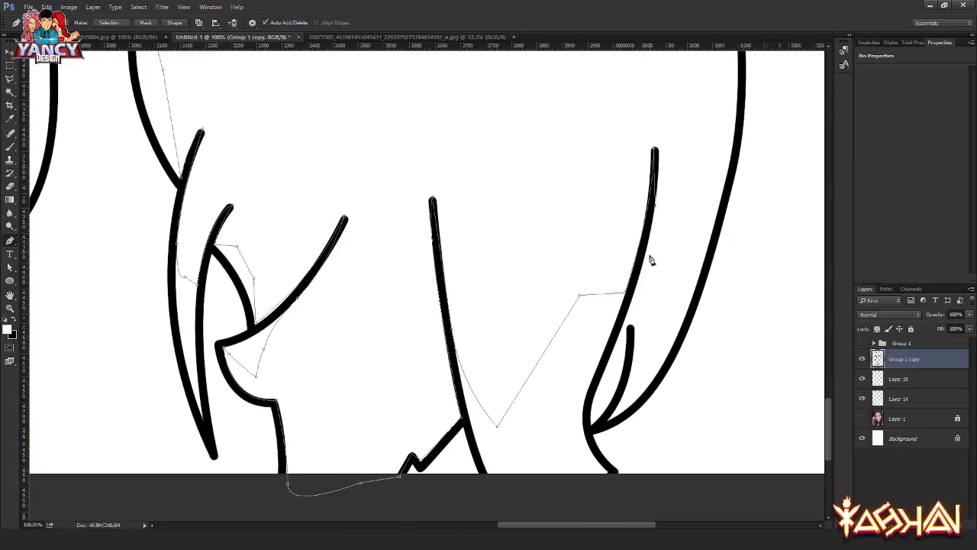
{"action": "left_click_drag", "start_coordinate": [631, 318], "coordinate": [616, 366]}
{"action": "scroll", "coordinate": [631, 330], "scroll_direction": "up", "scroll_amount": 1}
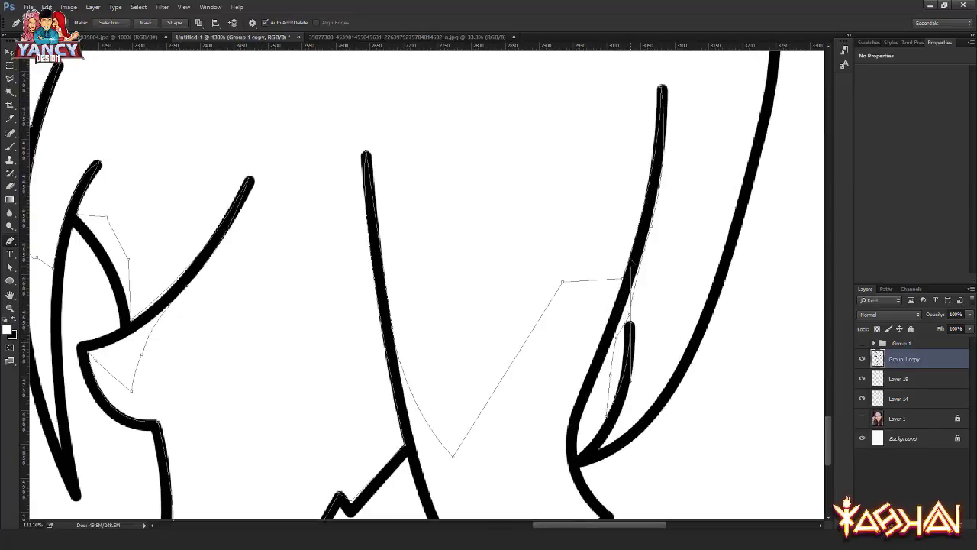
{"action": "left_click_drag", "start_coordinate": [632, 327], "coordinate": [670, 237]}
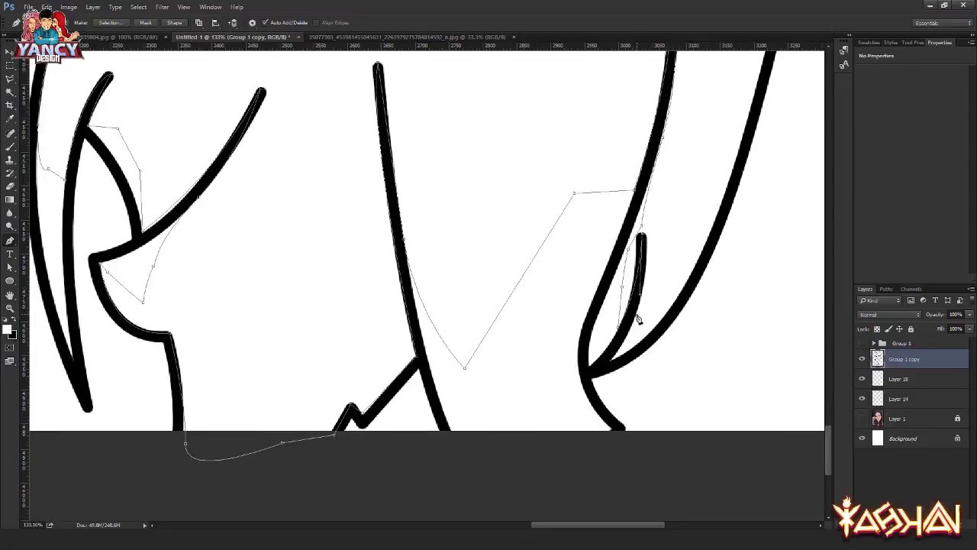
{"action": "scroll", "coordinate": [653, 321], "scroll_direction": "down", "scroll_amount": 1}
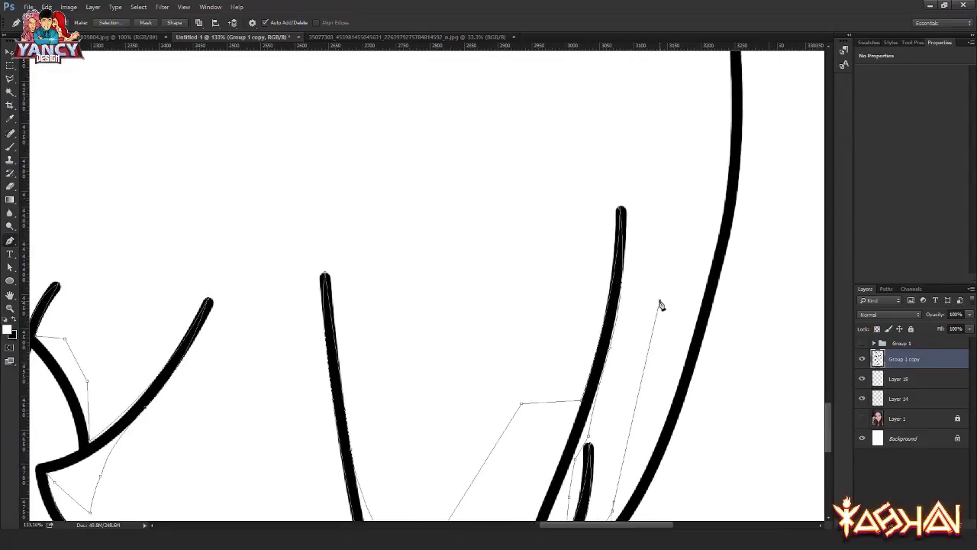
{"action": "scroll", "coordinate": [659, 305], "scroll_direction": "down", "scroll_amount": 1}
{"action": "scroll", "coordinate": [658, 198], "scroll_direction": "down", "scroll_amount": 1}
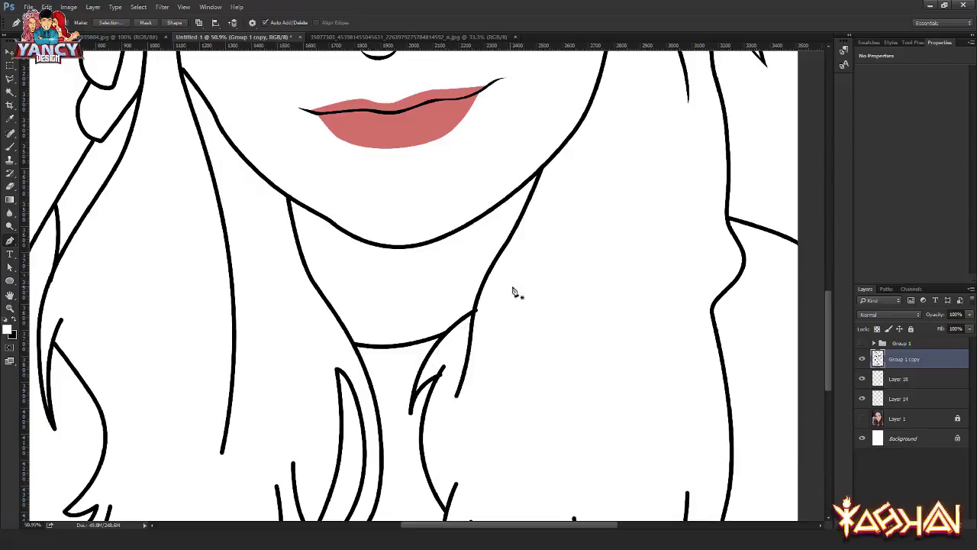
Step: Return to the Pen tool and start a new trim path along the neck outline
{"action": "key", "text": "v"}
{"action": "scroll", "coordinate": [517, 261], "scroll_direction": "down", "scroll_amount": 3}
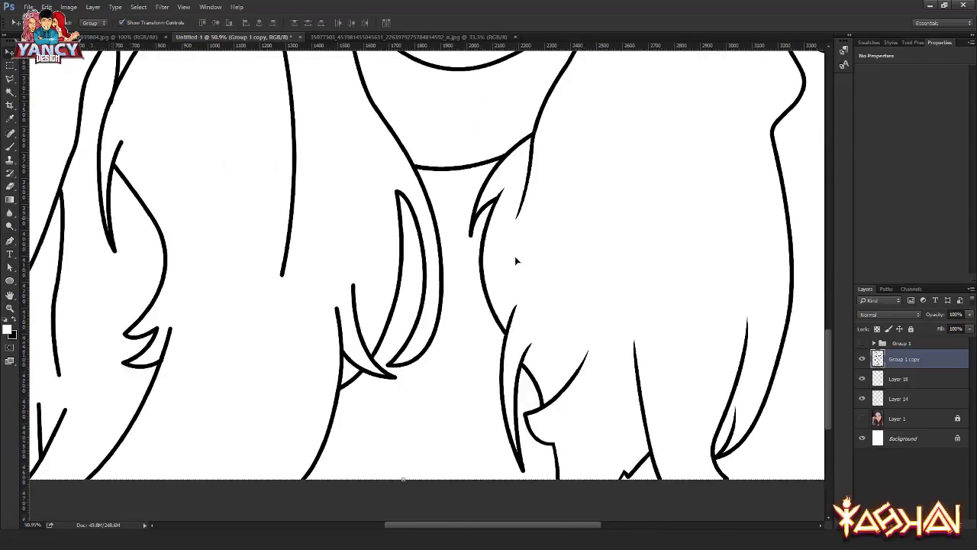
{"action": "key", "text": "alt"}
{"action": "key", "text": "p"}
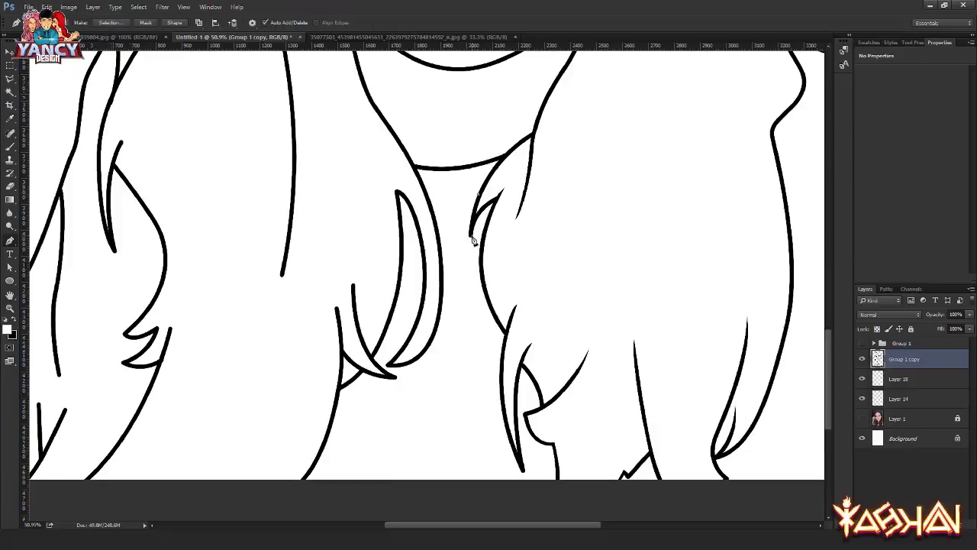
{"action": "mouse_move", "coordinate": [467, 222]}
{"action": "left_mouse_down"}
{"action": "mouse_move", "coordinate": [474, 243]}
{"action": "mouse_move", "coordinate": [525, 177]}
{"action": "mouse_move", "coordinate": [567, 155]}
{"action": "left_mouse_up"}
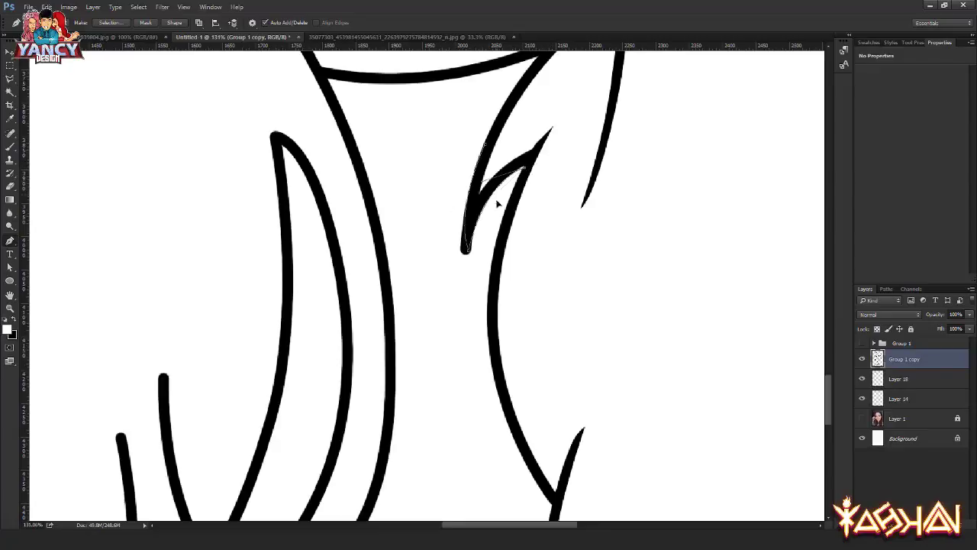
{"action": "scroll", "coordinate": [497, 201], "scroll_direction": "down", "scroll_amount": 3}
{"action": "scroll", "coordinate": [501, 301], "scroll_direction": "down", "scroll_amount": 3}
{"action": "scroll", "coordinate": [484, 222], "scroll_direction": "down", "scroll_amount": 3}
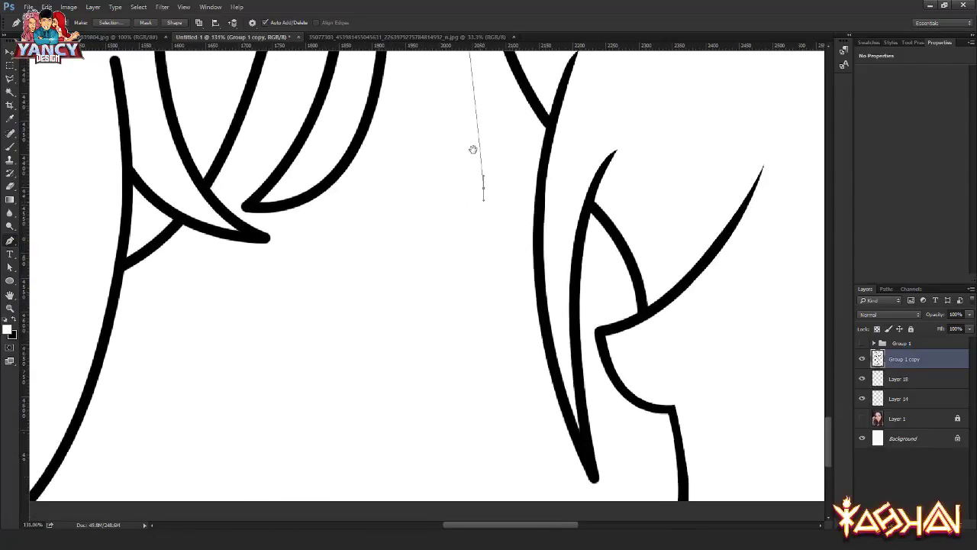
{"action": "scroll", "coordinate": [471, 148], "scroll_direction": "down", "scroll_amount": 2}
Step: Curve the trim path down the strand, up the inner strand, and around the collar
{"action": "left_click", "coordinate": [518, 191]}
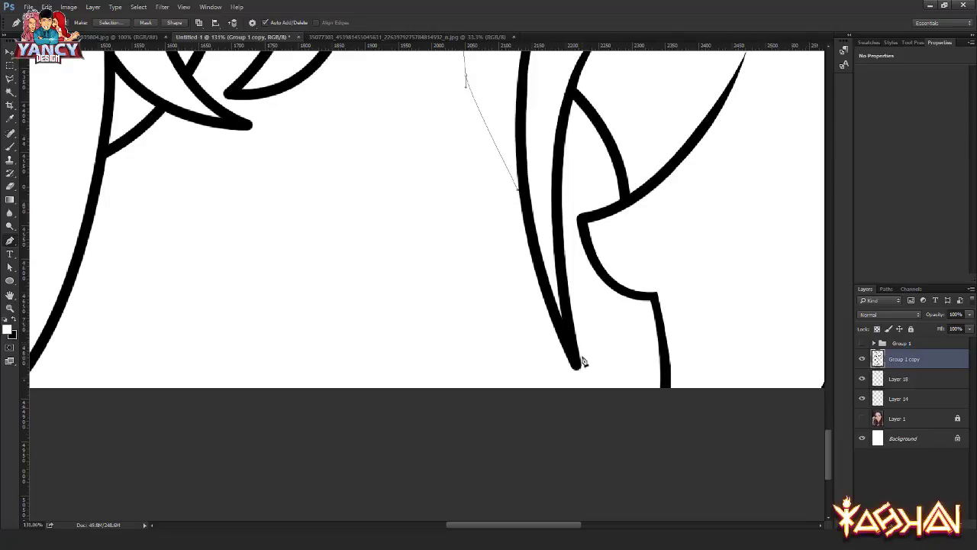
{"action": "left_click_drag", "start_coordinate": [577, 369], "coordinate": [607, 406]}
{"action": "left_click", "coordinate": [579, 369], "text": "alt"}
{"action": "left_click_drag", "start_coordinate": [563, 198], "coordinate": [586, 155]}
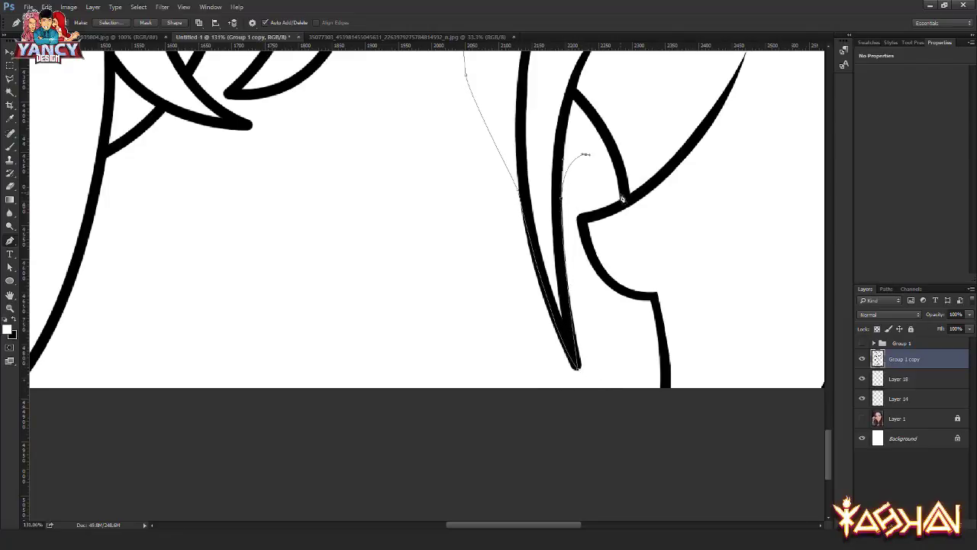
{"action": "left_click_drag", "start_coordinate": [579, 221], "coordinate": [573, 220]}
{"action": "left_click_drag", "start_coordinate": [651, 300], "coordinate": [711, 297]}
{"action": "left_click_drag", "start_coordinate": [584, 391], "coordinate": [544, 385]}
{"action": "left_click_drag", "start_coordinate": [403, 256], "coordinate": [392, 222]}
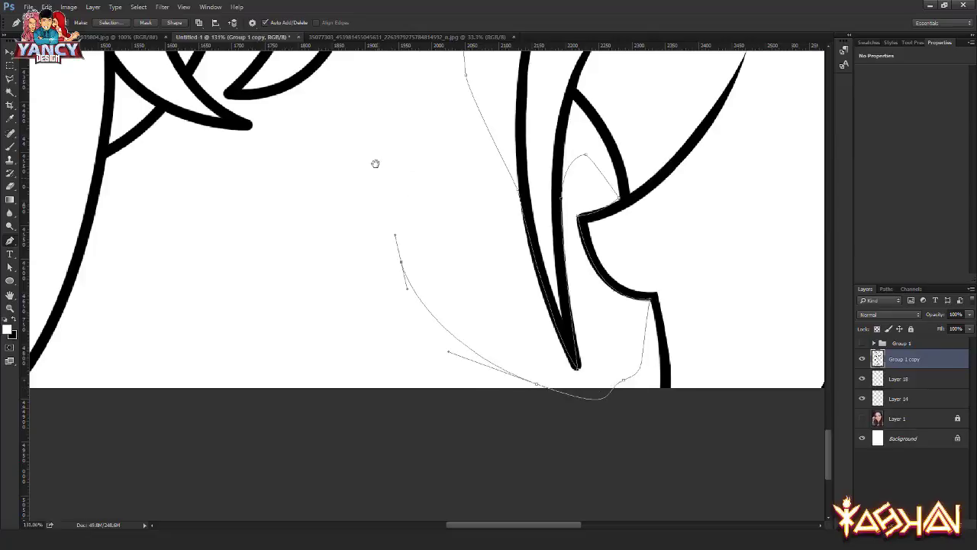
Step: Continue the trim path to the left strand tip and the strand crossings
{"action": "scroll", "coordinate": [427, 221], "scroll_direction": "up", "scroll_amount": 1}
{"action": "scroll", "coordinate": [427, 221], "scroll_direction": "left", "scroll_amount": 3}
{"action": "left_click_drag", "start_coordinate": [424, 268], "coordinate": [411, 242]}
{"action": "left_click", "coordinate": [363, 184]}
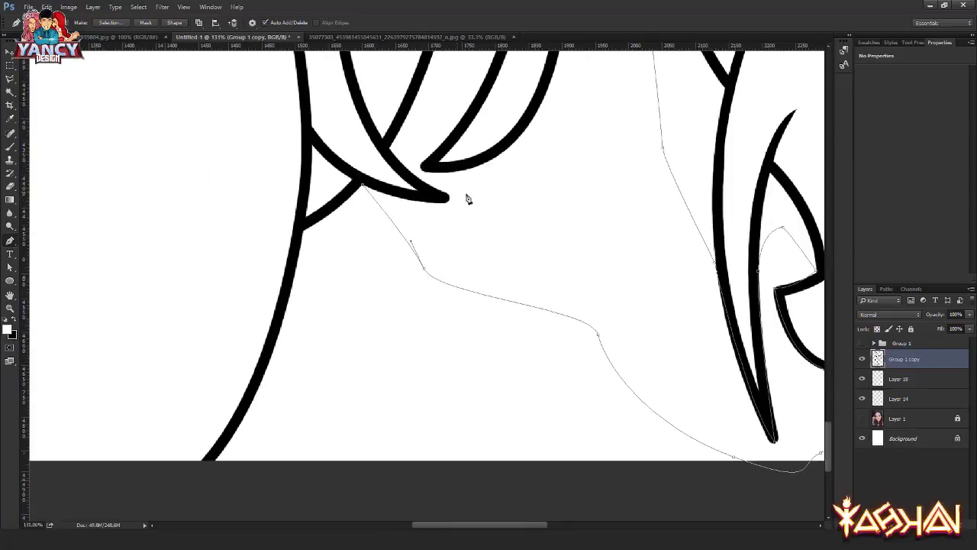
{"action": "left_click_drag", "start_coordinate": [451, 200], "coordinate": [474, 191]}
{"action": "left_click_drag", "start_coordinate": [474, 234], "coordinate": [519, 334]}
{"action": "left_click_drag", "start_coordinate": [437, 255], "coordinate": [478, 220]}
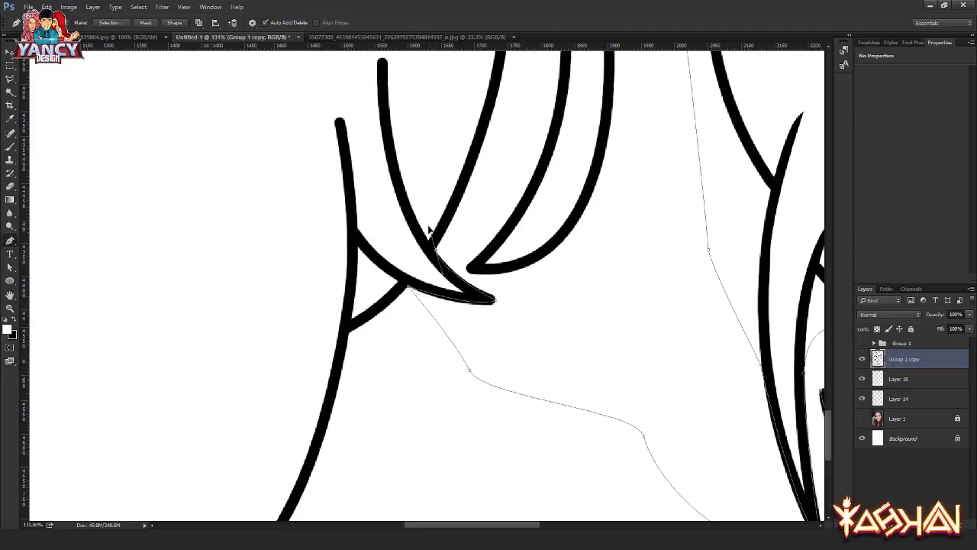
{"action": "left_click_drag", "start_coordinate": [527, 150], "coordinate": [482, 285]}
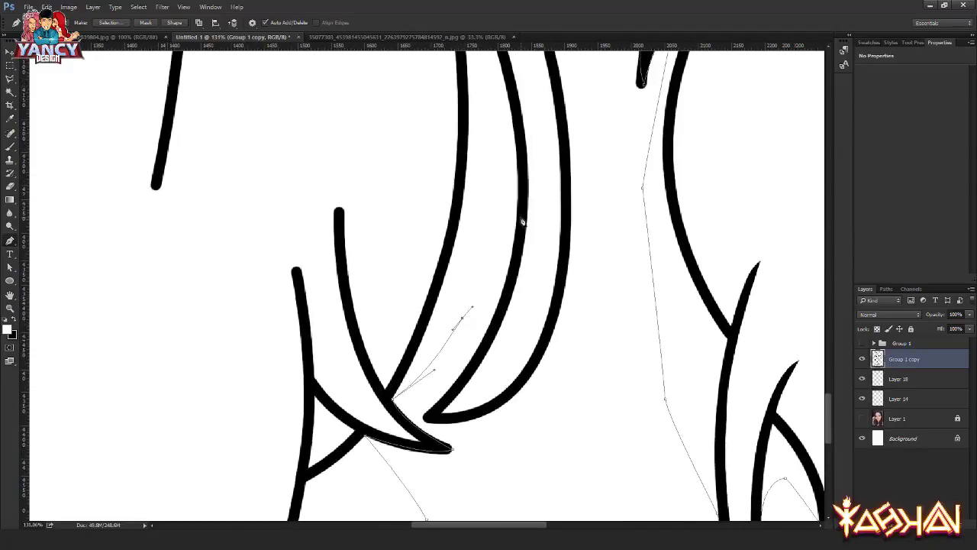
Step: Add a corner point beside the strand tip and run the path back up the outline
{"action": "left_click_drag", "start_coordinate": [519, 220], "coordinate": [565, 133]}
{"action": "left_click_drag", "start_coordinate": [472, 329], "coordinate": [396, 390]}
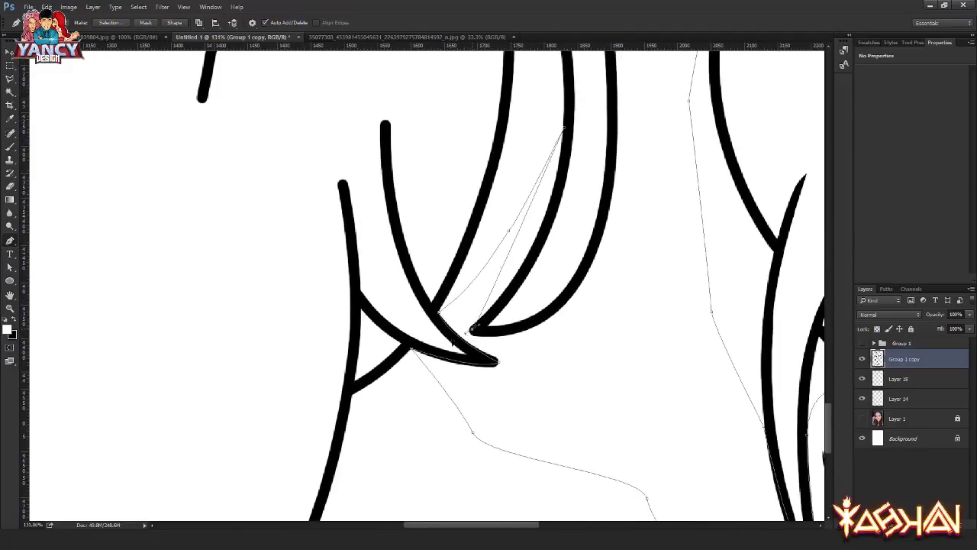
{"action": "left_click", "coordinate": [471, 332], "text": "alt"}
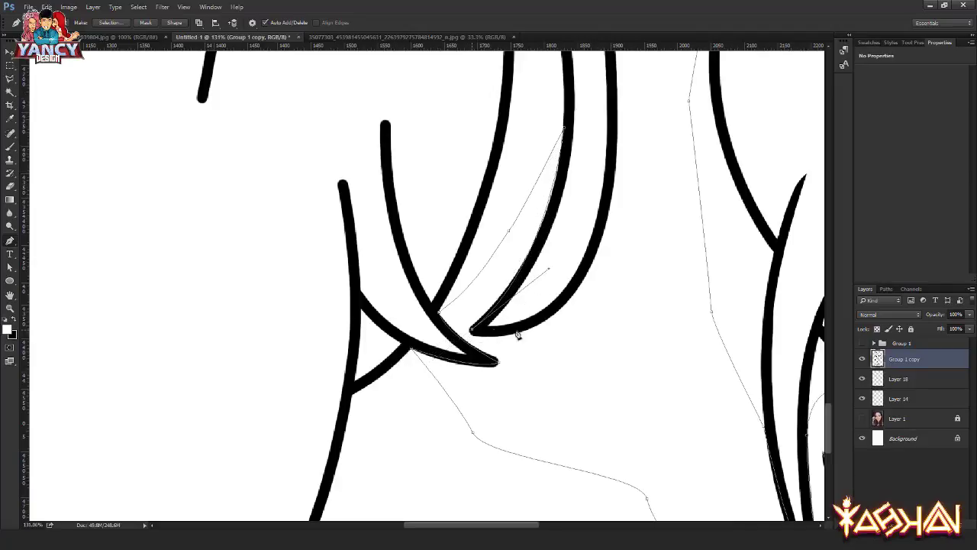
{"action": "left_click", "coordinate": [644, 243]}
{"action": "scroll", "coordinate": [593, 395], "scroll_direction": "up", "scroll_amount": 5}
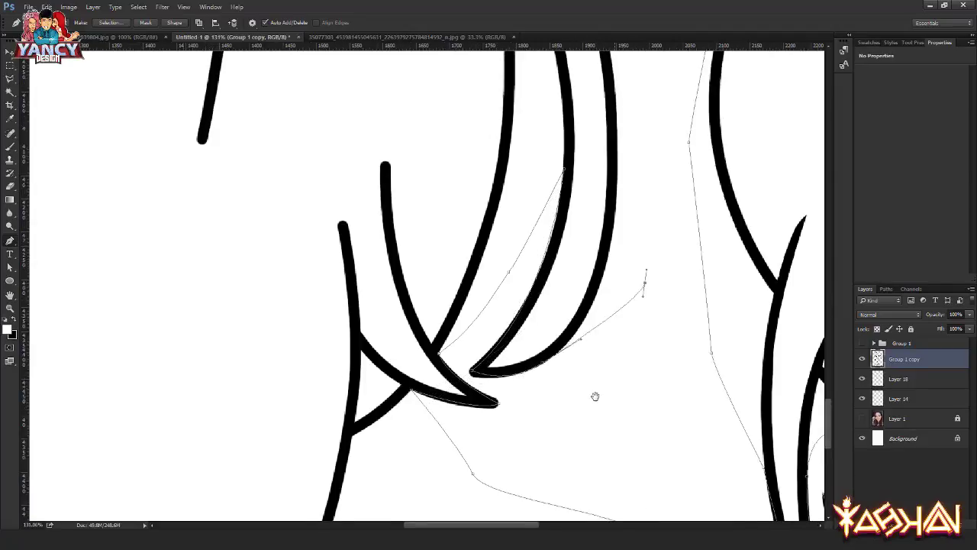
{"action": "left_click", "coordinate": [608, 269]}
{"action": "scroll", "coordinate": [588, 229], "scroll_direction": "up", "scroll_amount": 5}
{"action": "left_click", "coordinate": [571, 211]}
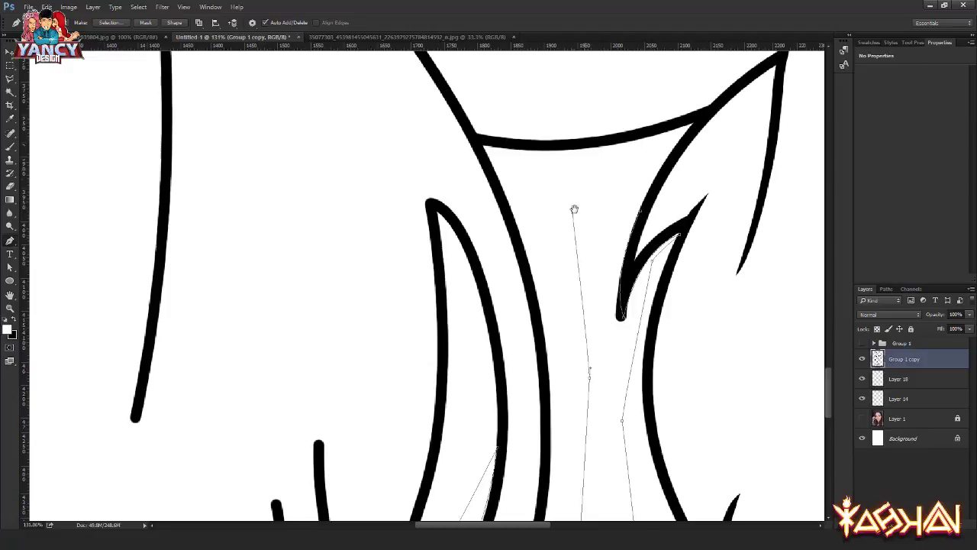
{"action": "scroll", "coordinate": [573, 213], "scroll_direction": "up", "scroll_amount": 2}
Step: Close the outline, load it as a selection, delete the enclosed line art, and deselect
{"action": "left_click", "coordinate": [610, 246]}
{"action": "key", "text": "ctrl+Return"}
{"action": "key", "text": "Delete"}
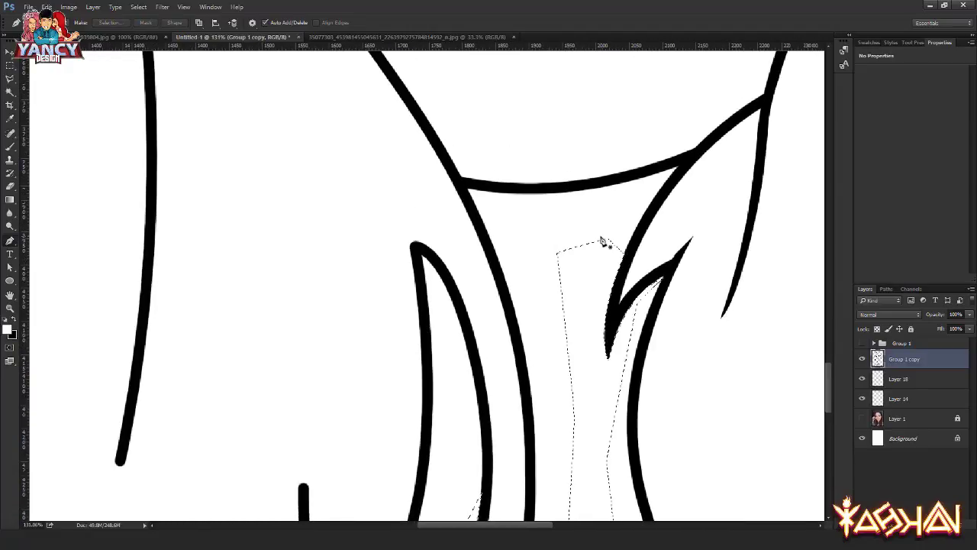
{"action": "key", "text": "ctrl+d"}
Step: Pan to the crossing strands and start a new path with corner points at the left strand tip
{"action": "key", "text": "v"}
{"action": "left_click_drag", "start_coordinate": [619, 254], "coordinate": [668, 206]}
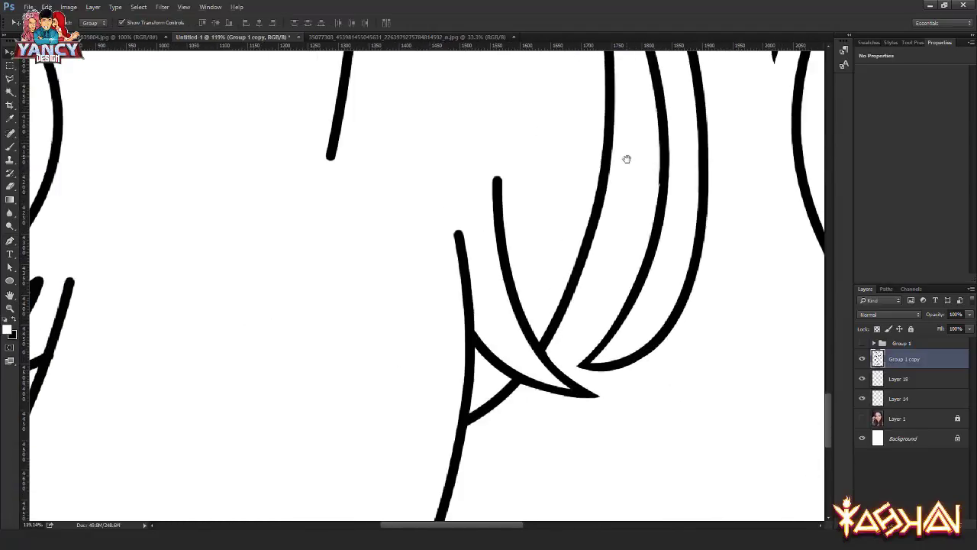
{"action": "left_click_drag", "start_coordinate": [626, 158], "coordinate": [504, 296]}
{"action": "key", "text": "p"}
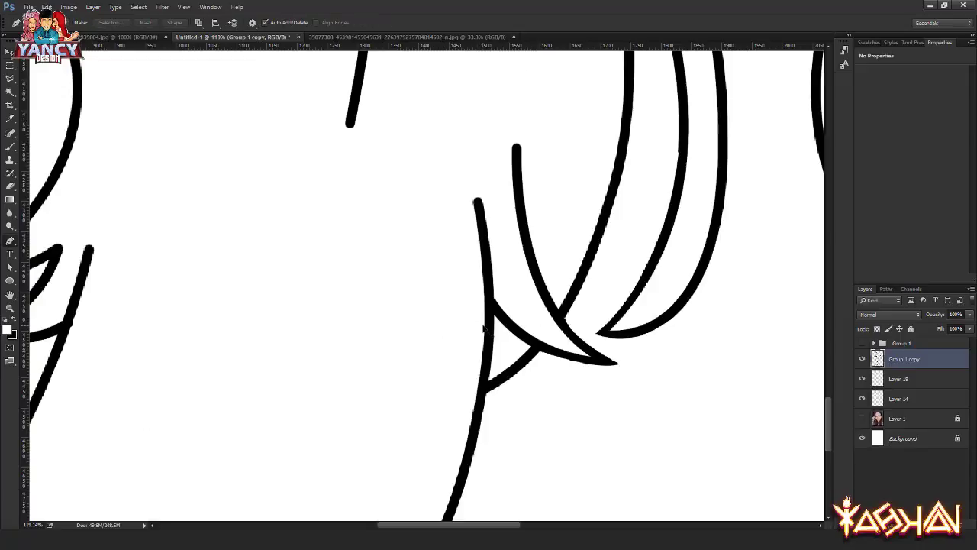
{"action": "left_click_drag", "start_coordinate": [476, 203], "coordinate": [463, 171]}
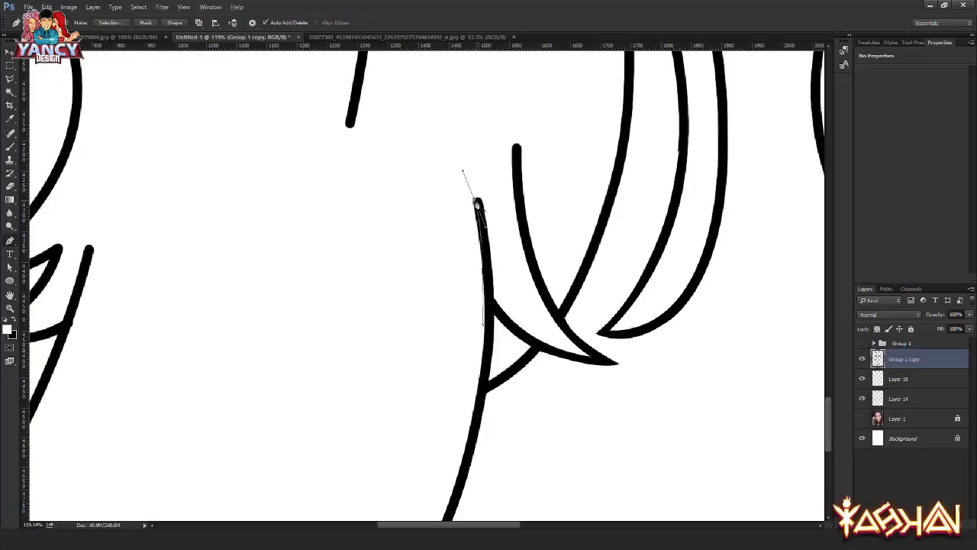
{"action": "left_click_drag", "start_coordinate": [502, 252], "coordinate": [501, 204]}
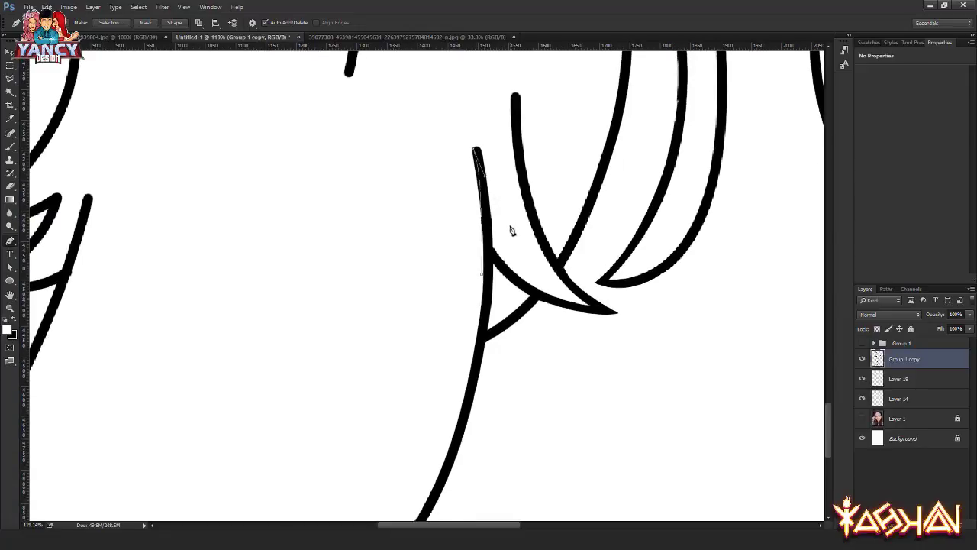
{"action": "left_click_drag", "start_coordinate": [495, 255], "coordinate": [495, 324]}
{"action": "left_click", "coordinate": [495, 253], "text": "alt"}
{"action": "mouse_move", "coordinate": [516, 113]}
{"action": "left_mouse_down"}
{"action": "mouse_move", "coordinate": [540, 224]}
{"action": "mouse_move", "coordinate": [556, 112]}
{"action": "left_mouse_up"}
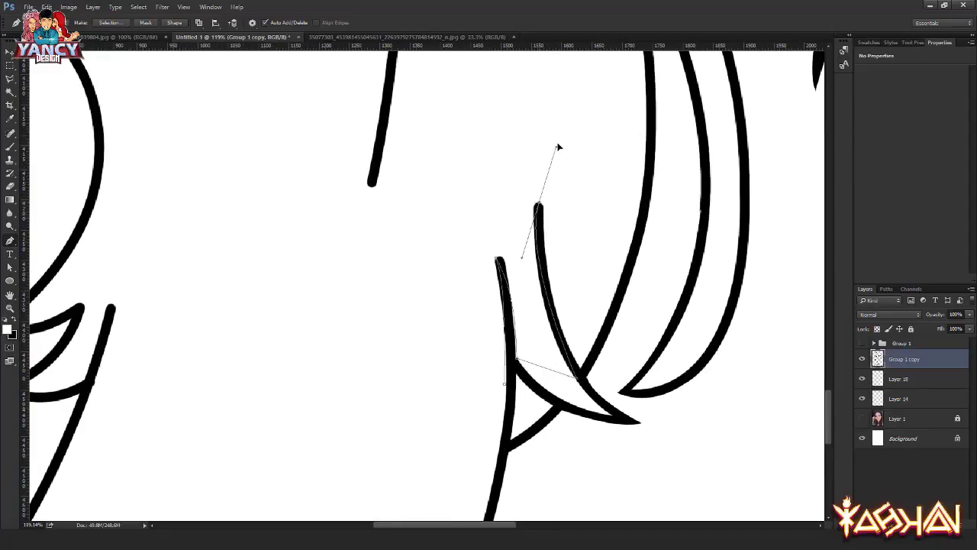
{"action": "left_click", "coordinate": [538, 207], "text": "alt"}
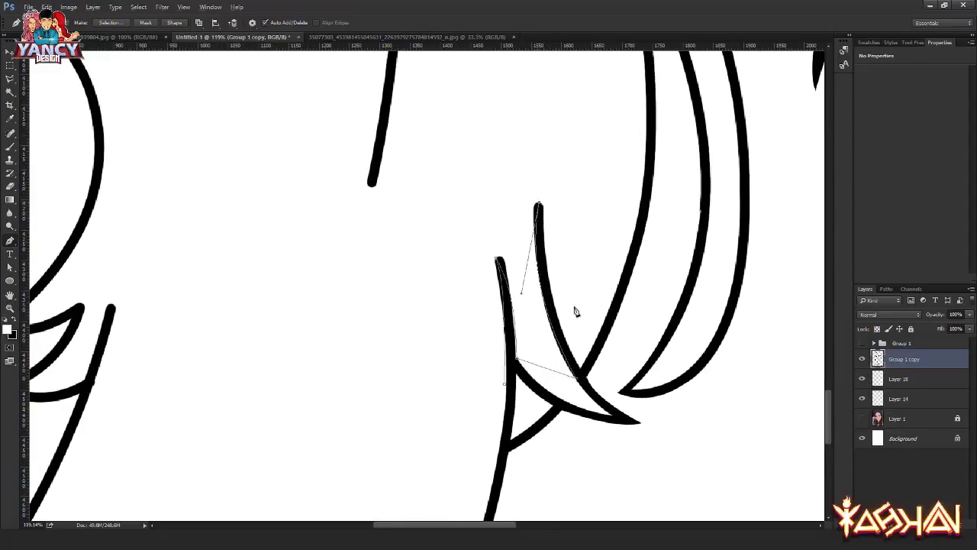
Step: Trace the path along the strand edge and curve it around the outer edge
{"action": "mouse_move", "coordinate": [583, 371]}
{"action": "left_mouse_down"}
{"action": "mouse_move", "coordinate": [592, 131]}
{"action": "mouse_move", "coordinate": [627, 283]}
{"action": "left_mouse_up"}
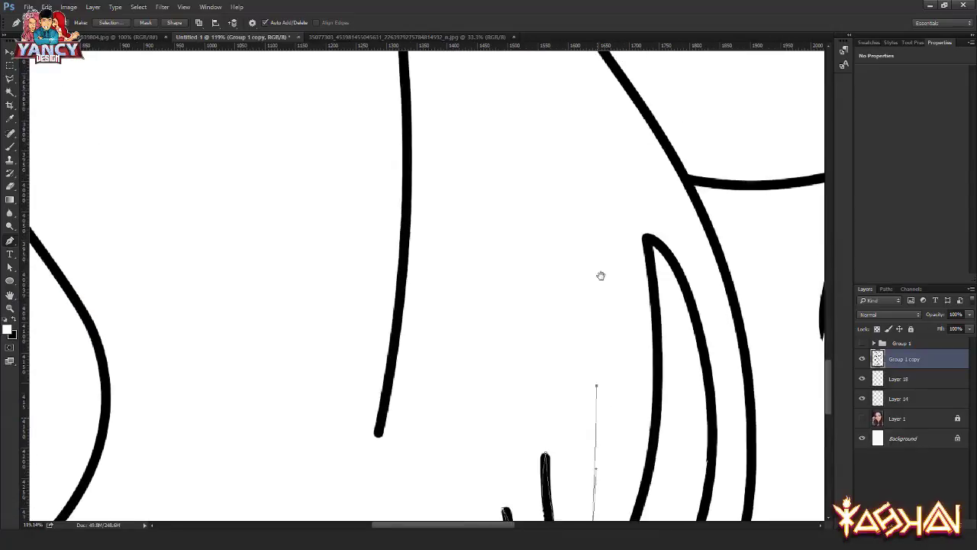
{"action": "left_click", "coordinate": [655, 348]}
{"action": "left_click", "coordinate": [647, 227]}
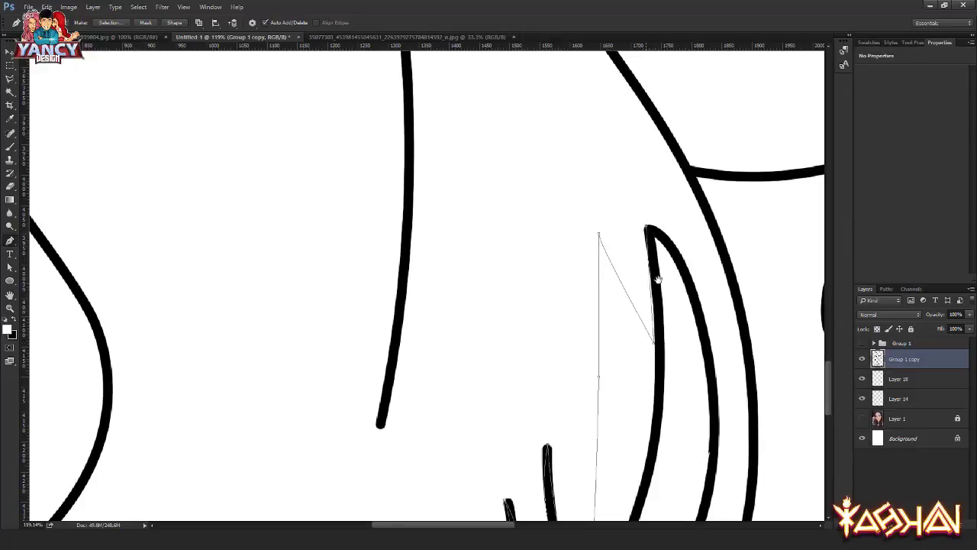
{"action": "left_click_drag", "start_coordinate": [658, 280], "coordinate": [651, 232]}
{"action": "left_click_drag", "start_coordinate": [683, 305], "coordinate": [683, 332]}
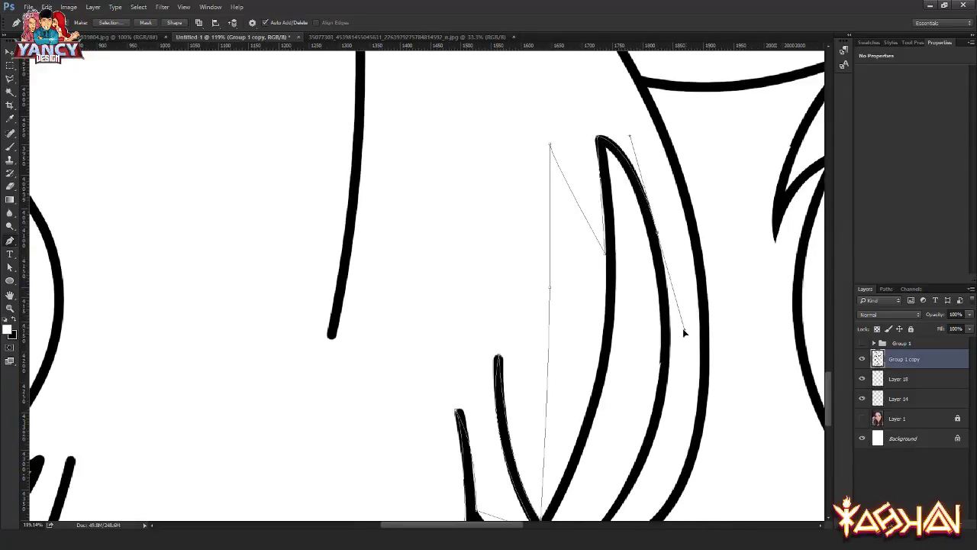
{"action": "left_click_drag", "start_coordinate": [604, 103], "coordinate": [588, 104]}
{"action": "scroll", "coordinate": [526, 125], "scroll_direction": "left", "scroll_amount": 5}
{"action": "scroll", "coordinate": [539, 153], "scroll_direction": "down", "scroll_amount": 1}
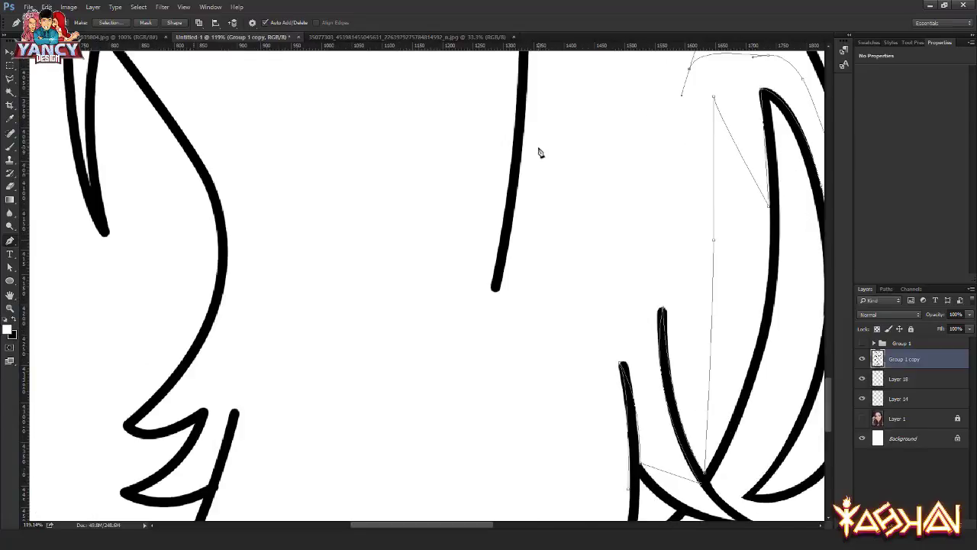
Step: Run the path left and partway down the stroke, then pan to the left strands
{"action": "left_click", "coordinate": [525, 143]}
{"action": "left_click_drag", "start_coordinate": [508, 267], "coordinate": [478, 311]}
{"action": "scroll", "coordinate": [510, 294], "scroll_direction": "up", "scroll_amount": 3}
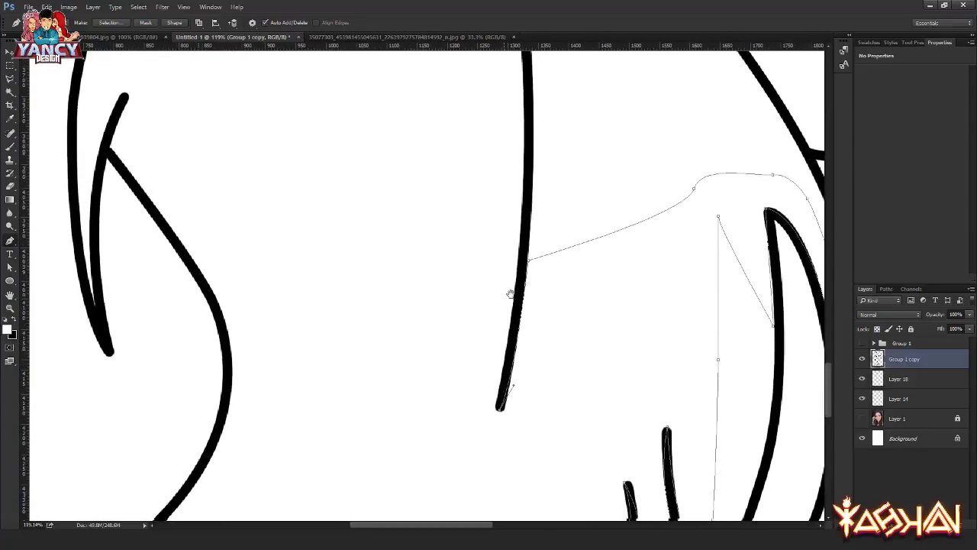
{"action": "left_click_drag", "start_coordinate": [416, 398], "coordinate": [572, 160]}
{"action": "scroll", "coordinate": [580, 321], "scroll_direction": "down", "scroll_amount": 1}
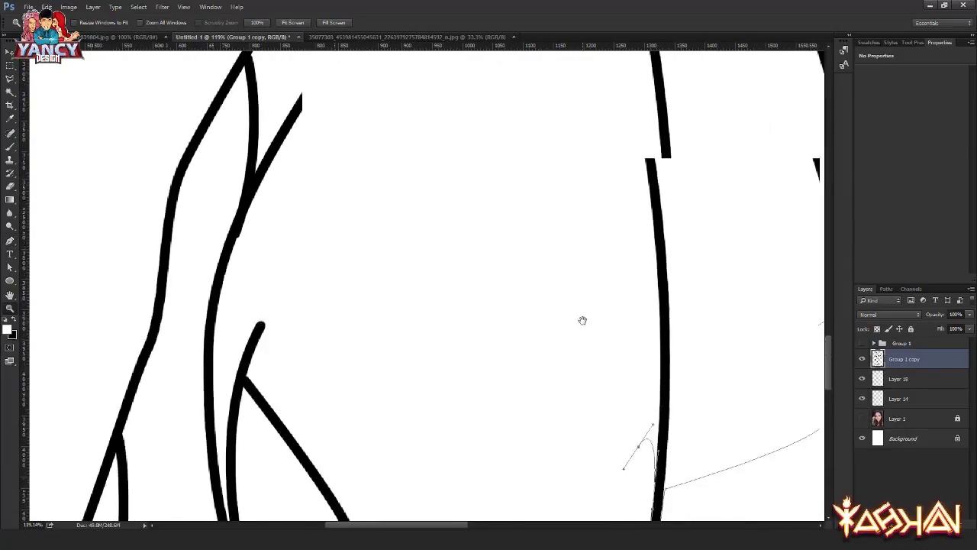
{"action": "scroll", "coordinate": [582, 317], "scroll_direction": "down", "scroll_amount": 1}
{"action": "key", "text": "p"}
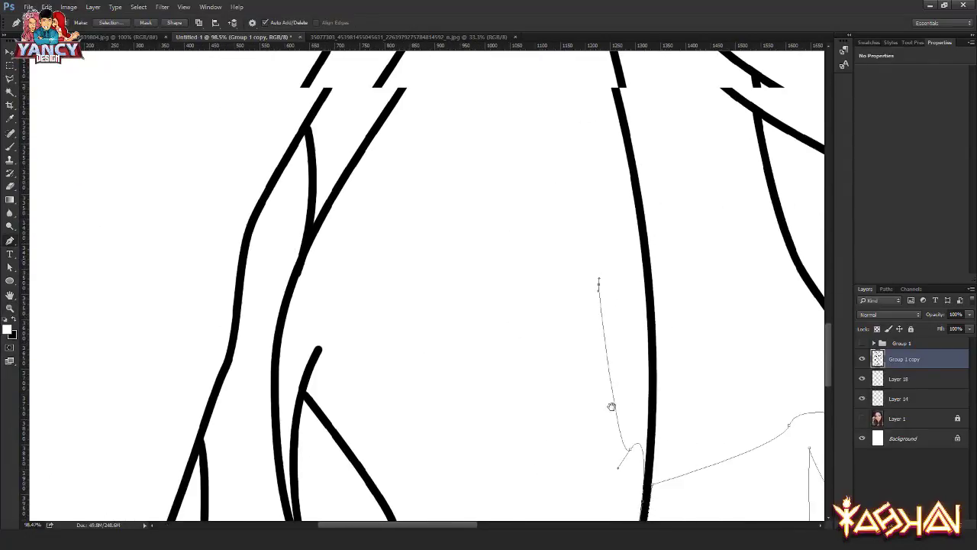
{"action": "mouse_move", "coordinate": [613, 404]}
{"action": "left_mouse_down"}
{"action": "mouse_move", "coordinate": [566, 267]}
{"action": "mouse_move", "coordinate": [688, 112]}
{"action": "left_mouse_up"}
Step: Trace points up and down the left stroke, making a corner at its top
{"action": "left_click", "coordinate": [472, 354]}
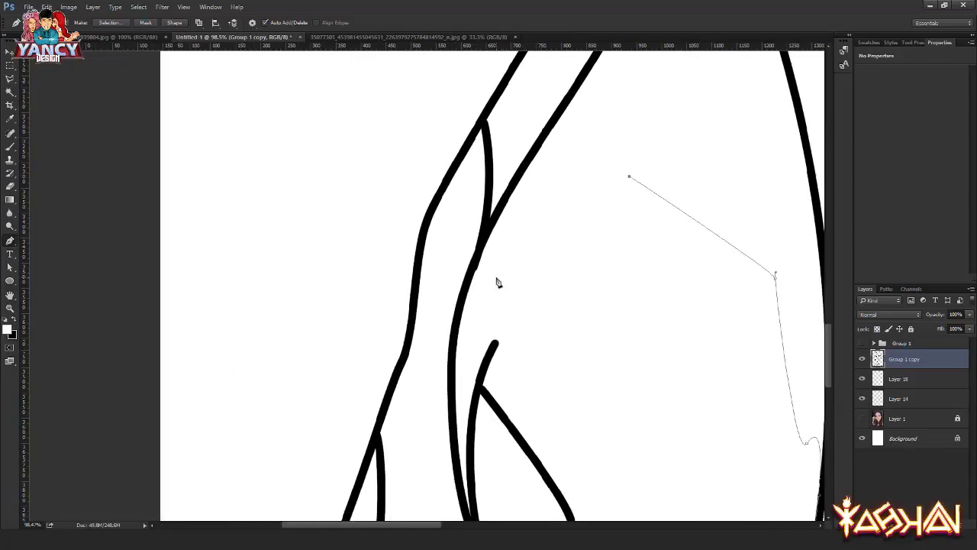
{"action": "left_click", "coordinate": [495, 277]}
{"action": "left_click", "coordinate": [494, 236]}
{"action": "left_click_drag", "start_coordinate": [492, 280], "coordinate": [527, 229]}
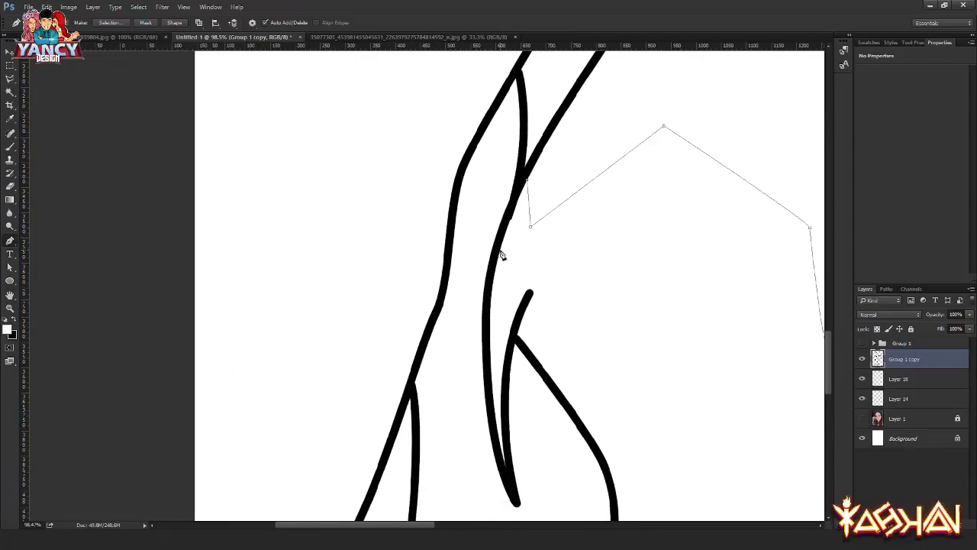
{"action": "left_click", "coordinate": [498, 327]}
{"action": "left_click", "coordinate": [504, 372]}
{"action": "left_click_drag", "start_coordinate": [531, 293], "coordinate": [554, 275]}
{"action": "left_click", "coordinate": [518, 336]}
Step: Extend the path to the pointed notch with a sharp corner point
{"action": "scroll", "coordinate": [555, 352], "scroll_direction": "down", "scroll_amount": 2}
{"action": "scroll", "coordinate": [589, 334], "scroll_direction": "right", "scroll_amount": 3}
{"action": "scroll", "coordinate": [587, 209], "scroll_direction": "down", "scroll_amount": 5}
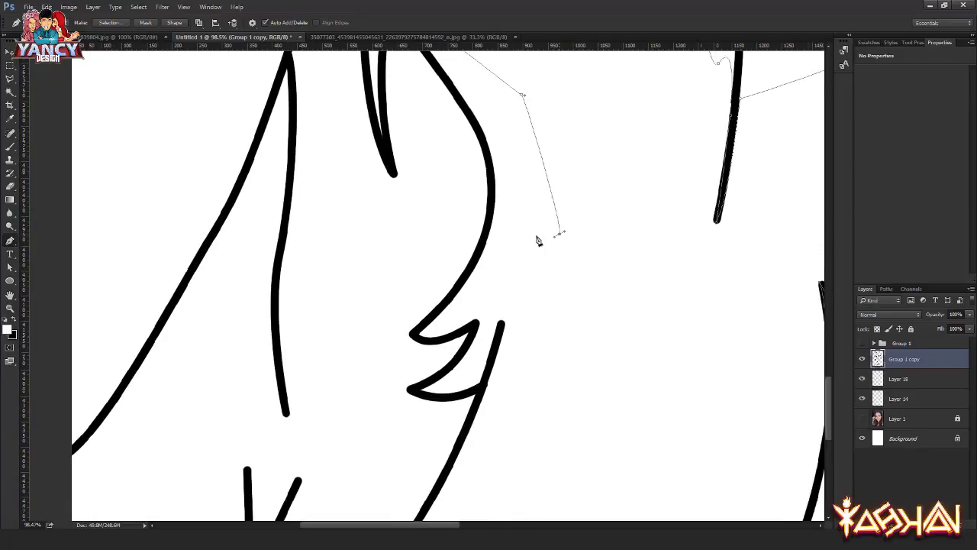
{"action": "left_click", "coordinate": [489, 294]}
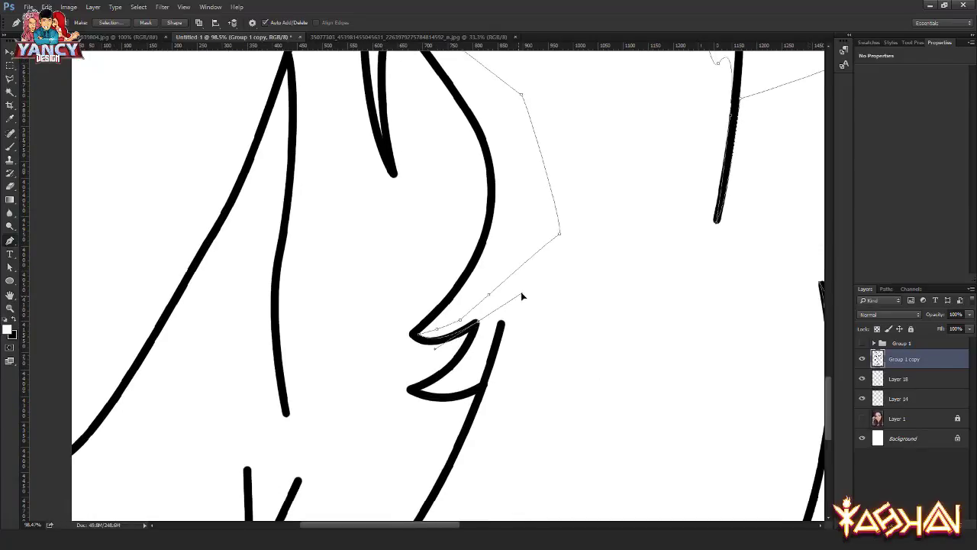
{"action": "scroll", "coordinate": [487, 339], "scroll_direction": "down", "scroll_amount": 3}
{"action": "scroll", "coordinate": [487, 329], "scroll_direction": "left", "scroll_amount": 2}
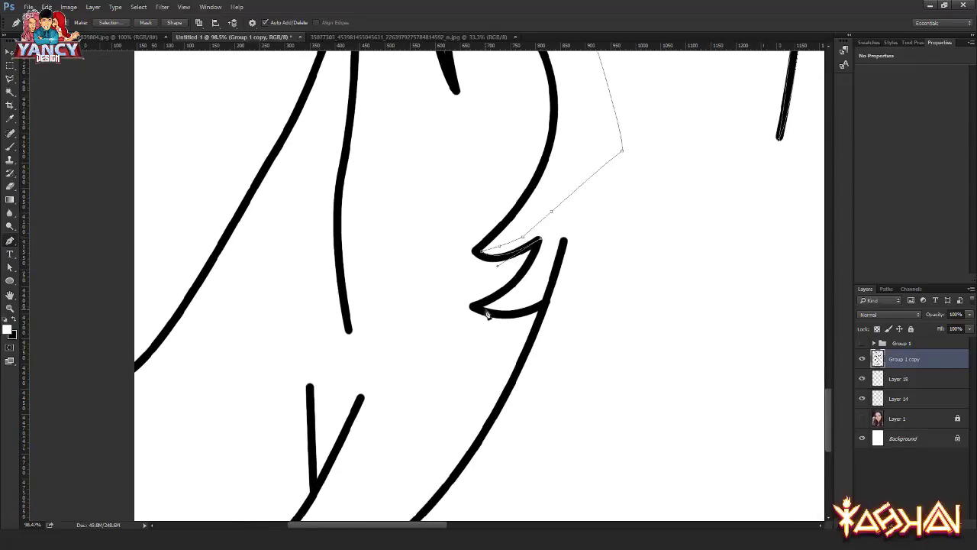
{"action": "left_click", "coordinate": [432, 327]}
{"action": "left_click_drag", "start_coordinate": [484, 311], "coordinate": [576, 286]}
{"action": "left_click", "coordinate": [484, 309], "text": "alt"}
Step: Curve the path to the right stroke's top and load the outline as a selection
{"action": "left_click_drag", "start_coordinate": [565, 244], "coordinate": [527, 402]}
{"action": "scroll", "coordinate": [428, 275], "scroll_direction": "down", "scroll_amount": 3}
{"action": "scroll", "coordinate": [427, 275], "scroll_direction": "right", "scroll_amount": 5}
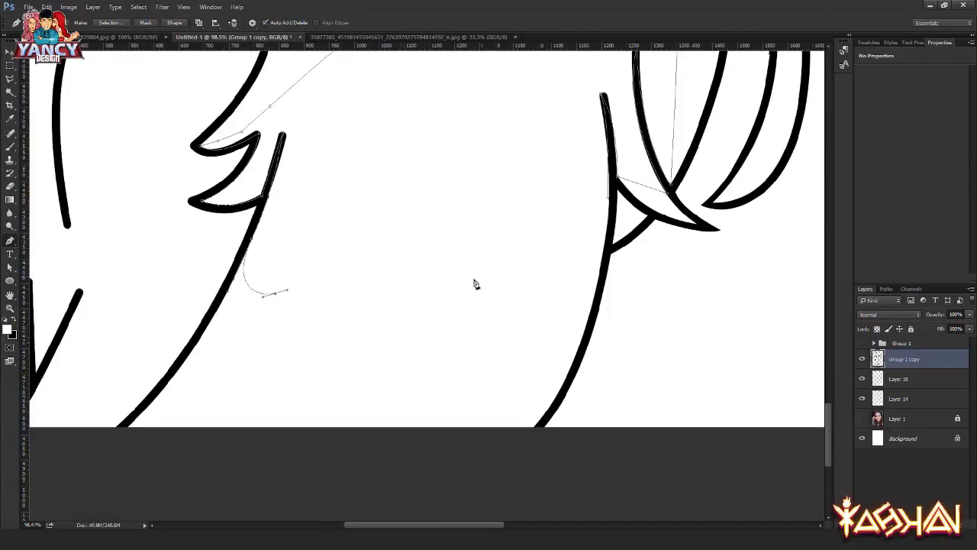
{"action": "left_click_drag", "start_coordinate": [546, 259], "coordinate": [571, 226]}
{"action": "key", "text": "ctrl+Return"}
Step: Pan to the lower-left hair strands and start a pen path along the vertical and diagonal strokes
{"action": "key", "text": "v"}
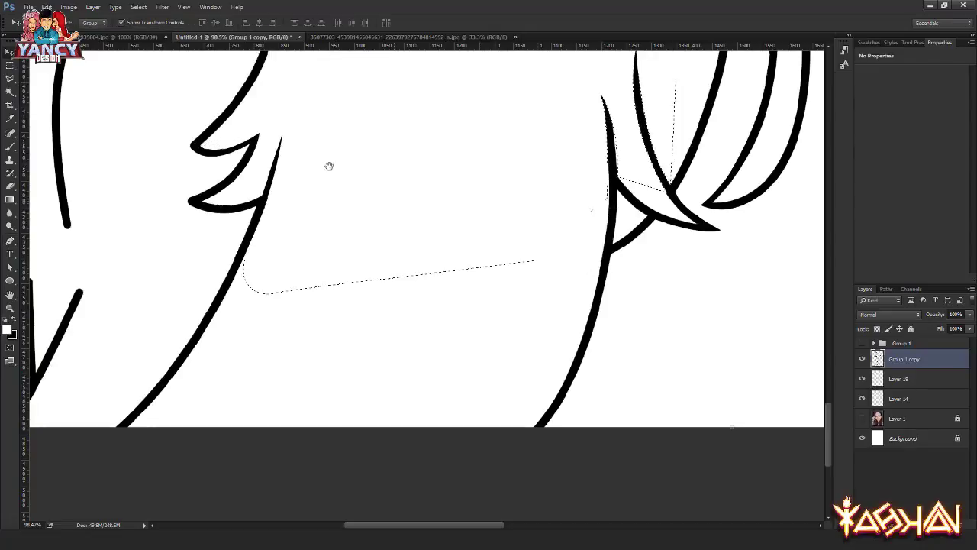
{"action": "left_click_drag", "start_coordinate": [329, 166], "coordinate": [535, 364]}
{"action": "left_click_drag", "start_coordinate": [374, 408], "coordinate": [539, 221]}
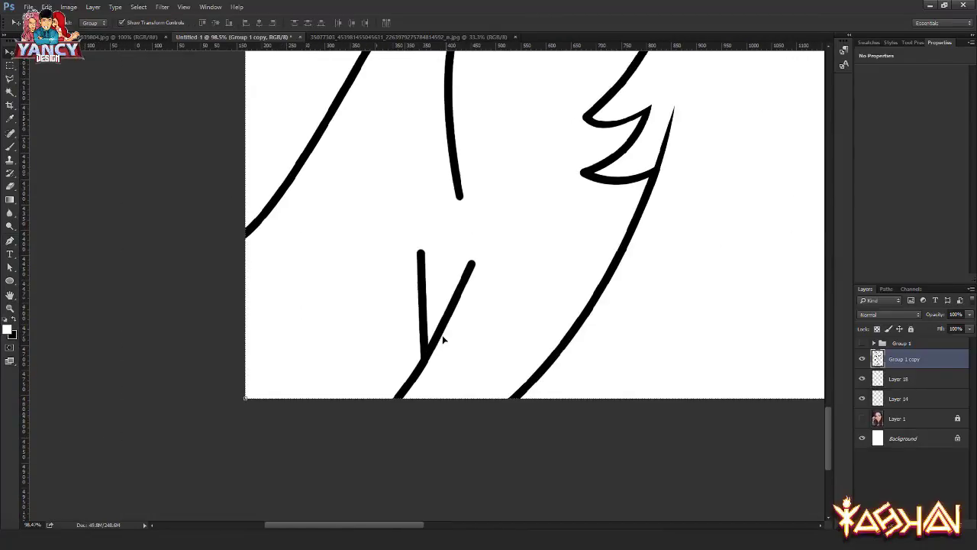
{"action": "key", "text": "p"}
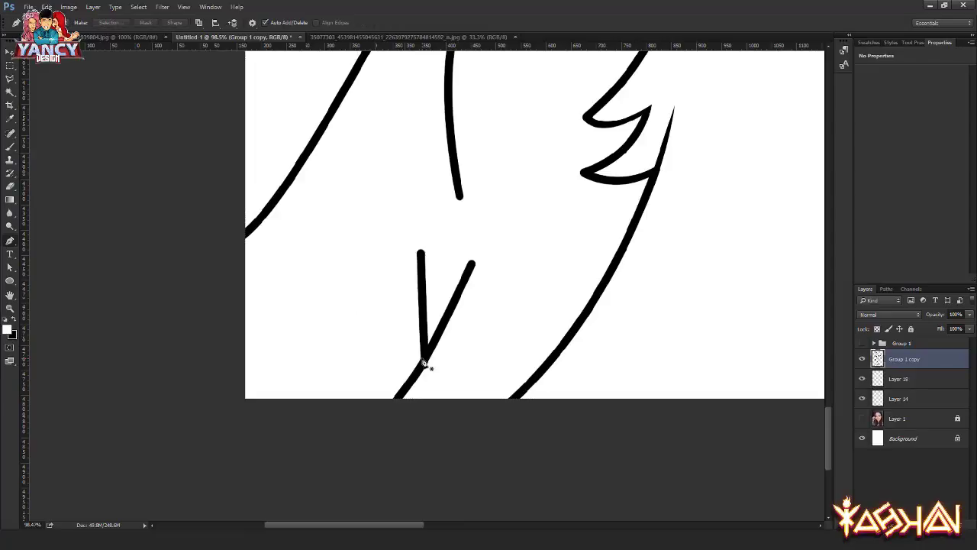
{"action": "left_click", "coordinate": [423, 294]}
{"action": "left_click", "coordinate": [420, 252]}
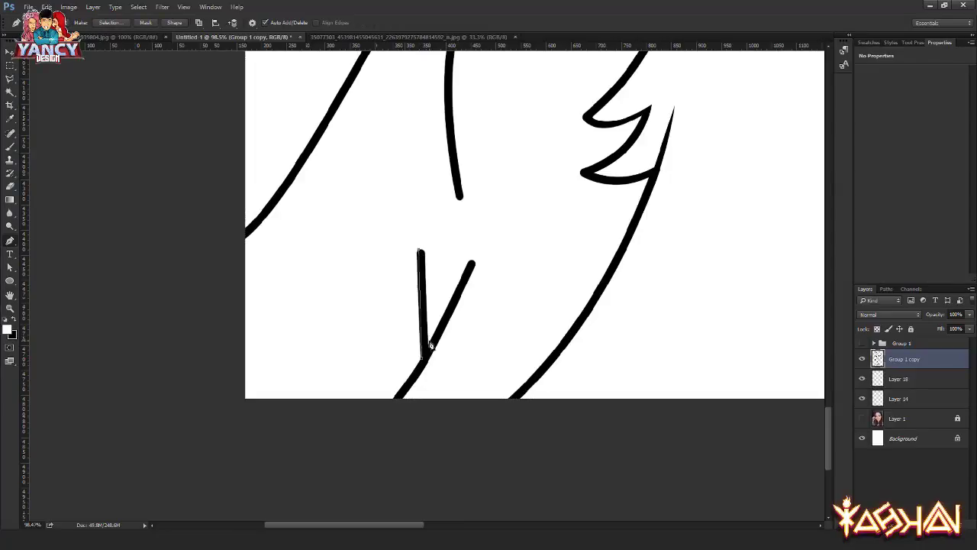
{"action": "left_click", "coordinate": [472, 265]}
{"action": "left_click_drag", "start_coordinate": [398, 402], "coordinate": [362, 426]}
{"action": "left_click_drag", "start_coordinate": [444, 419], "coordinate": [470, 401]}
{"action": "left_click_drag", "start_coordinate": [527, 300], "coordinate": [547, 281]}
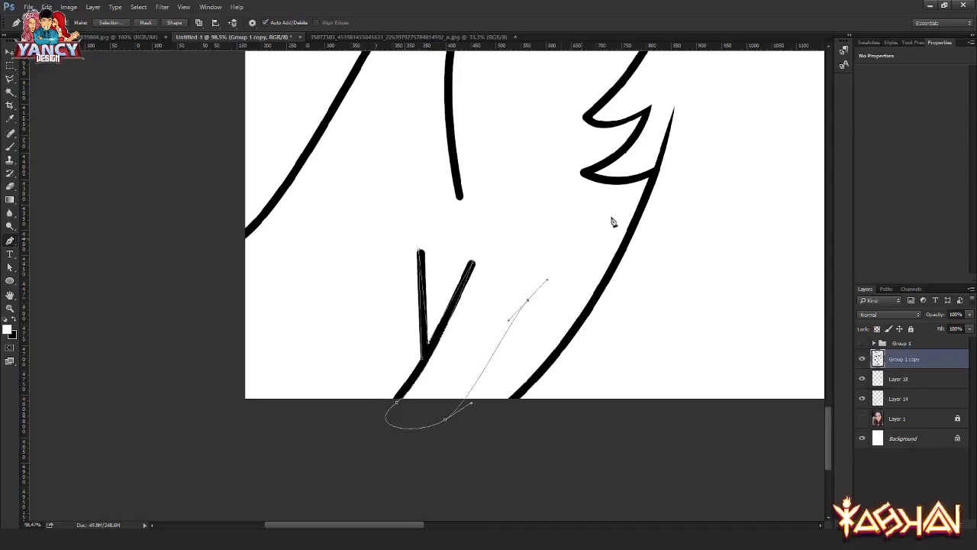
Step: Continue the path with curved anchors around the feather notches and along the inner stroke
{"action": "left_click", "coordinate": [651, 184]}
{"action": "scroll", "coordinate": [650, 184], "scroll_direction": "up", "scroll_amount": 3}
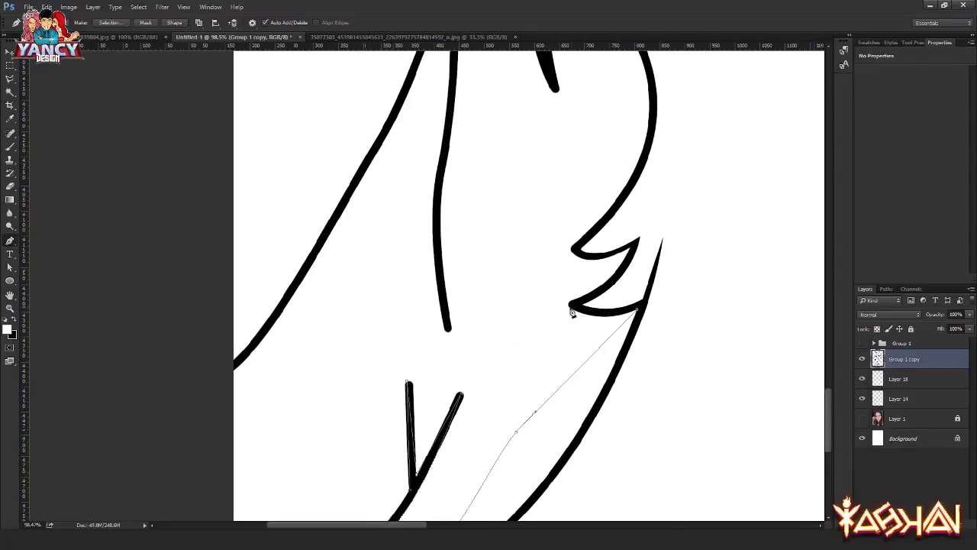
{"action": "left_click_drag", "start_coordinate": [576, 305], "coordinate": [534, 288]}
{"action": "left_click_drag", "start_coordinate": [633, 252], "coordinate": [640, 223]}
{"action": "left_click_drag", "start_coordinate": [572, 250], "coordinate": [557, 235]}
{"action": "scroll", "coordinate": [573, 254], "scroll_direction": "up", "scroll_amount": 3}
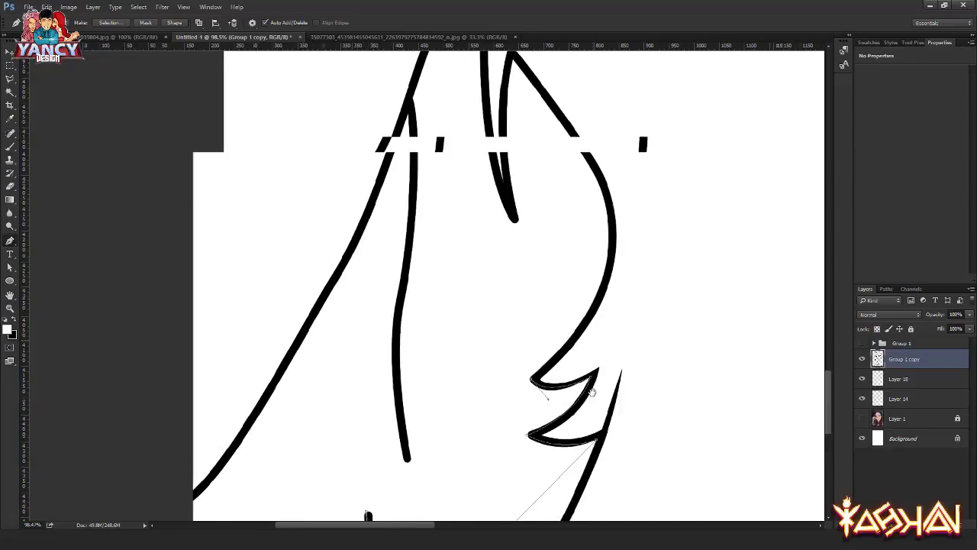
{"action": "scroll", "coordinate": [591, 361], "scroll_direction": "up", "scroll_amount": 3}
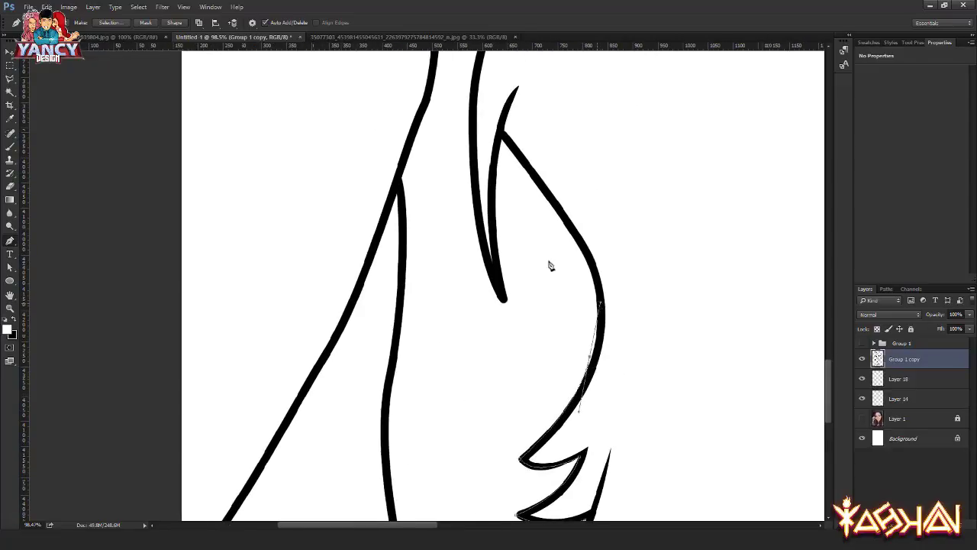
{"action": "left_click", "coordinate": [534, 220]}
{"action": "left_click", "coordinate": [496, 208]}
{"action": "left_click_drag", "start_coordinate": [505, 300], "coordinate": [515, 319]}
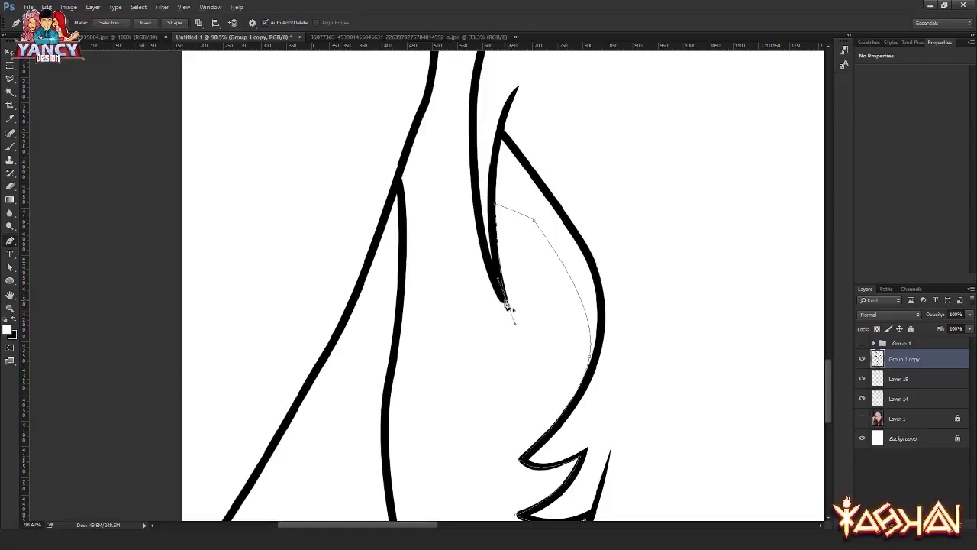
{"action": "left_click_drag", "start_coordinate": [471, 240], "coordinate": [502, 345]}
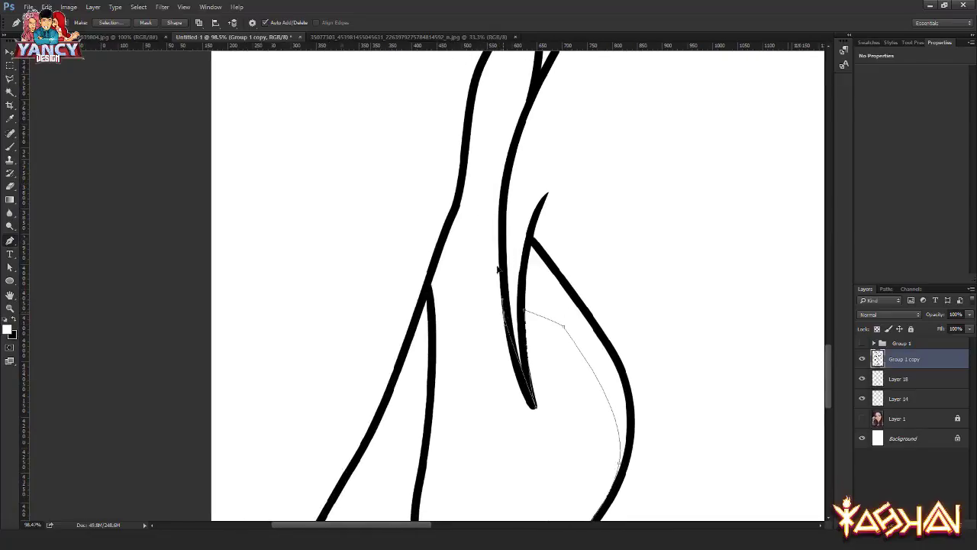
{"action": "left_click_drag", "start_coordinate": [498, 254], "coordinate": [480, 197]}
Step: Anchor the strand's lower end, close the outline and load it as a selection
{"action": "left_click_drag", "start_coordinate": [467, 329], "coordinate": [517, 247]}
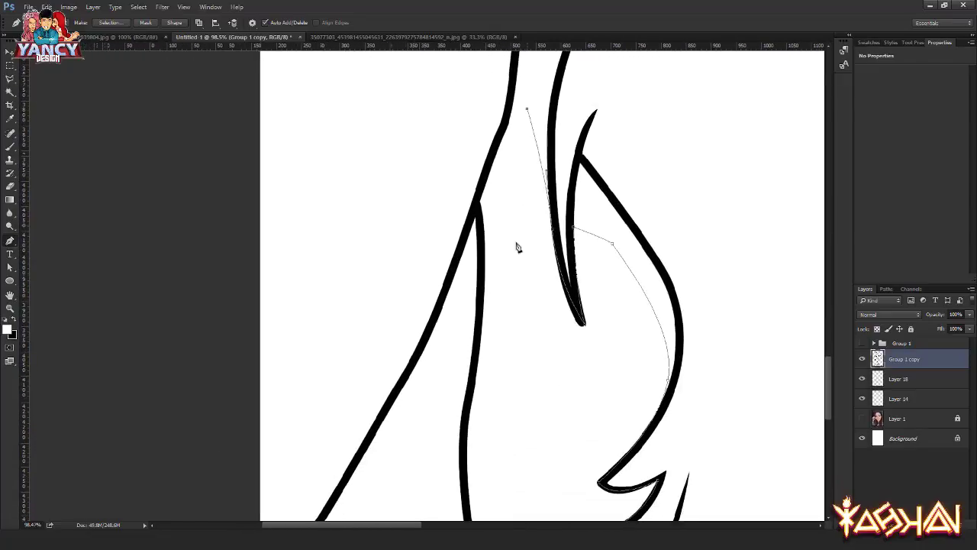
{"action": "left_click_drag", "start_coordinate": [506, 353], "coordinate": [514, 200]}
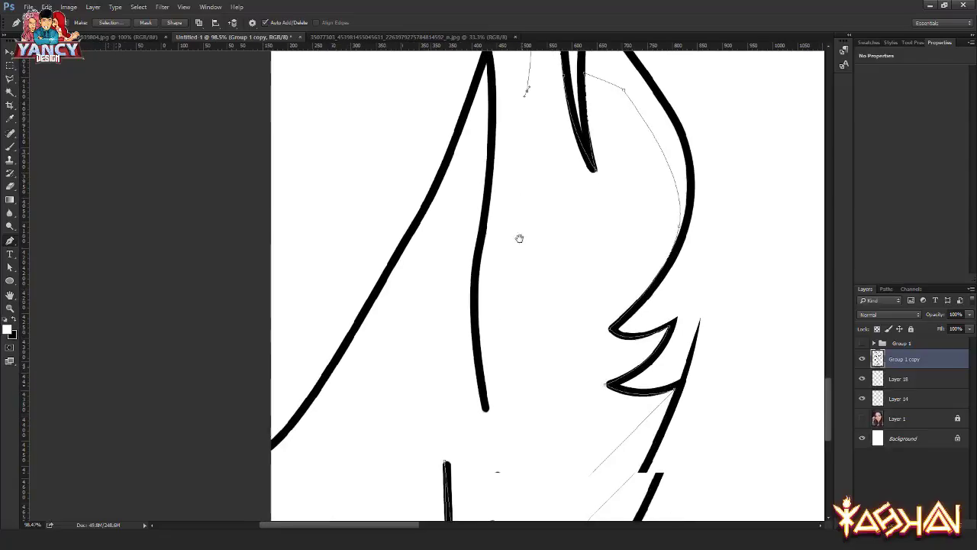
{"action": "left_click", "coordinate": [482, 269]}
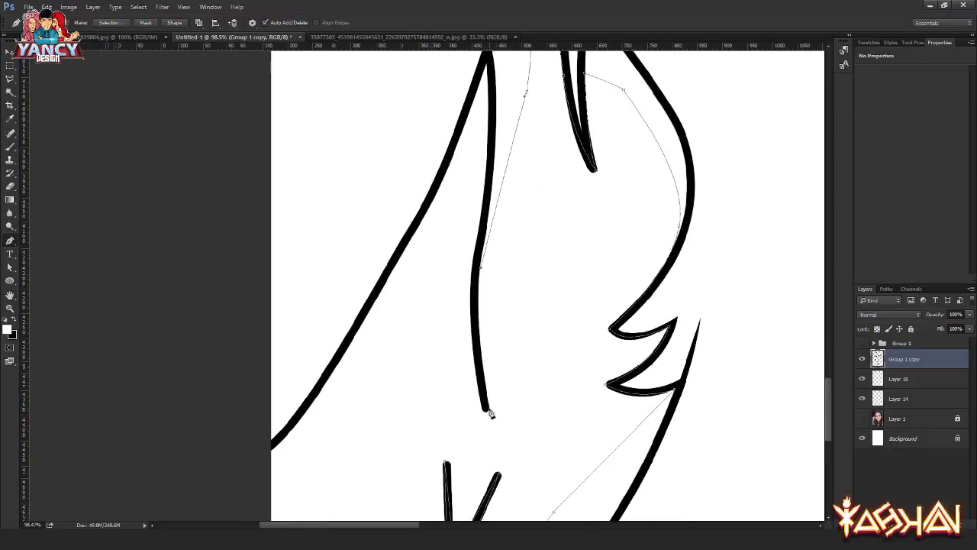
{"action": "left_click_drag", "start_coordinate": [491, 413], "coordinate": [506, 467]}
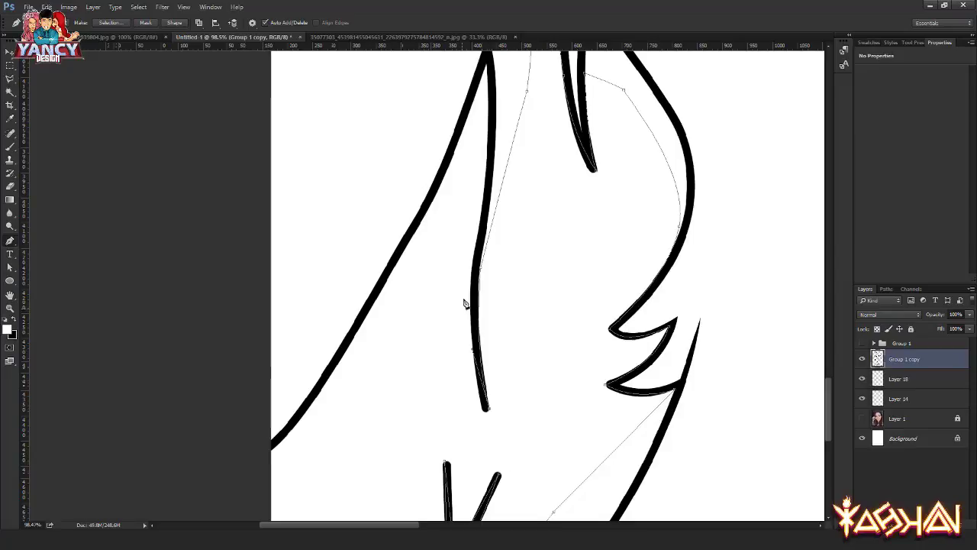
{"action": "left_click_drag", "start_coordinate": [471, 293], "coordinate": [475, 226]}
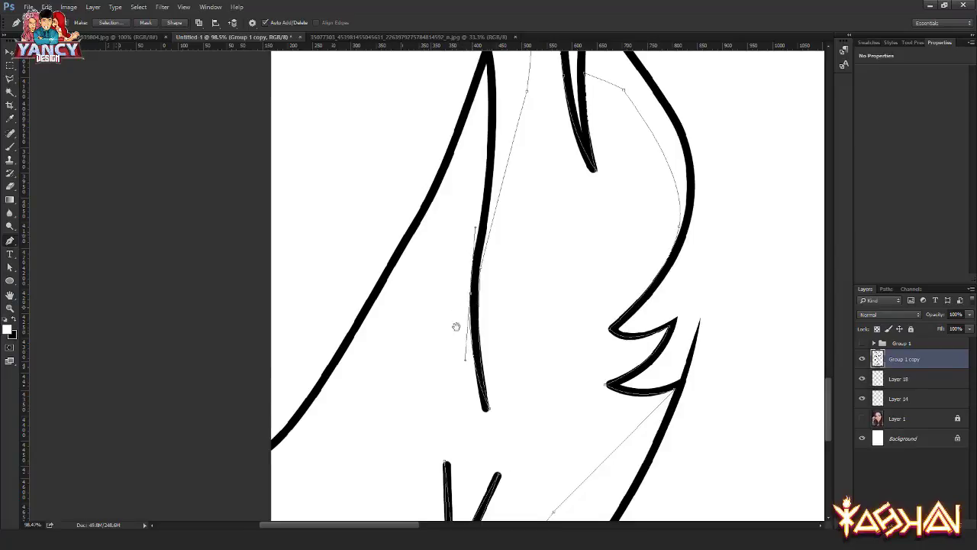
{"action": "left_click_drag", "start_coordinate": [456, 327], "coordinate": [504, 237]}
{"action": "left_click", "coordinate": [443, 407]}
{"action": "key", "text": "ctrl+Return"}
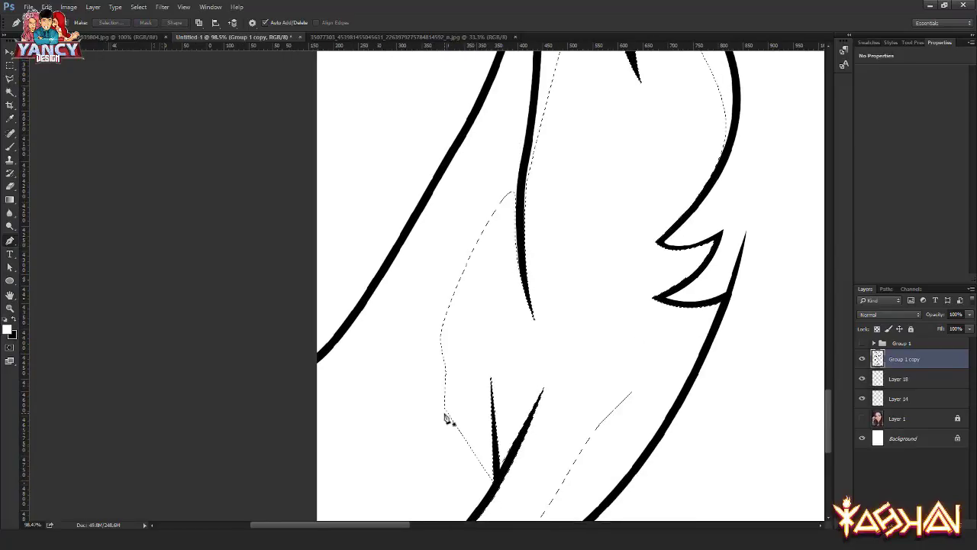
{"action": "key", "text": "v"}
{"action": "scroll", "coordinate": [528, 405], "scroll_direction": "down", "scroll_amount": 5}
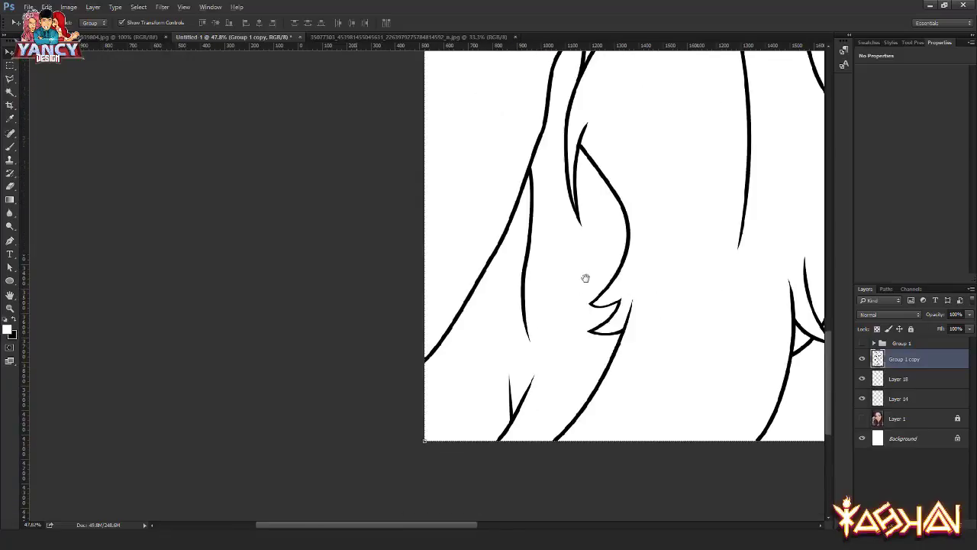
Step: Zoom into the ear, trace its inner line joint as a path, fill it, and deselect
{"action": "scroll", "coordinate": [586, 278], "scroll_direction": "down", "scroll_amount": 3}
{"action": "scroll", "coordinate": [427, 339], "scroll_direction": "up", "scroll_amount": 1}
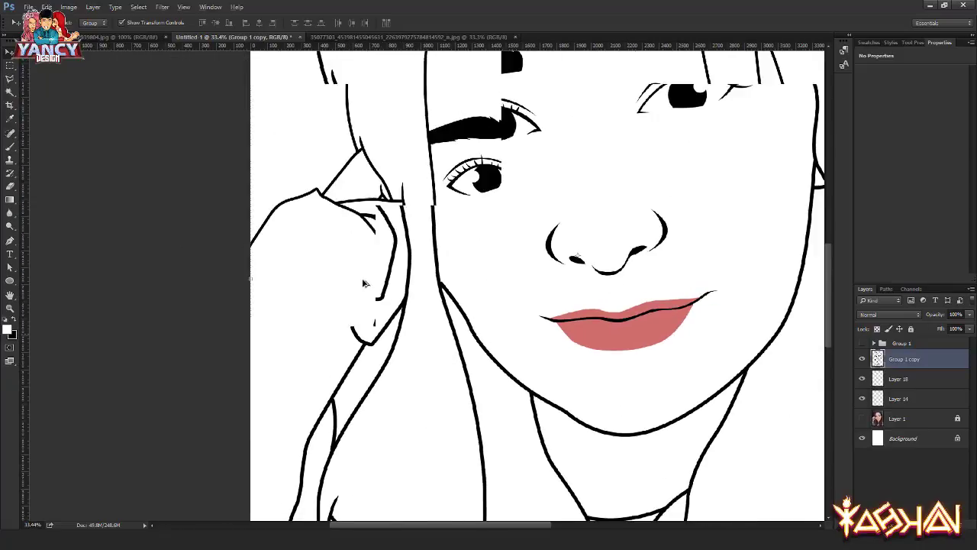
{"action": "scroll", "coordinate": [349, 255], "scroll_direction": "up", "scroll_amount": 2}
{"action": "key", "text": "p"}
{"action": "scroll", "coordinate": [409, 288], "scroll_direction": "up", "scroll_amount": 2}
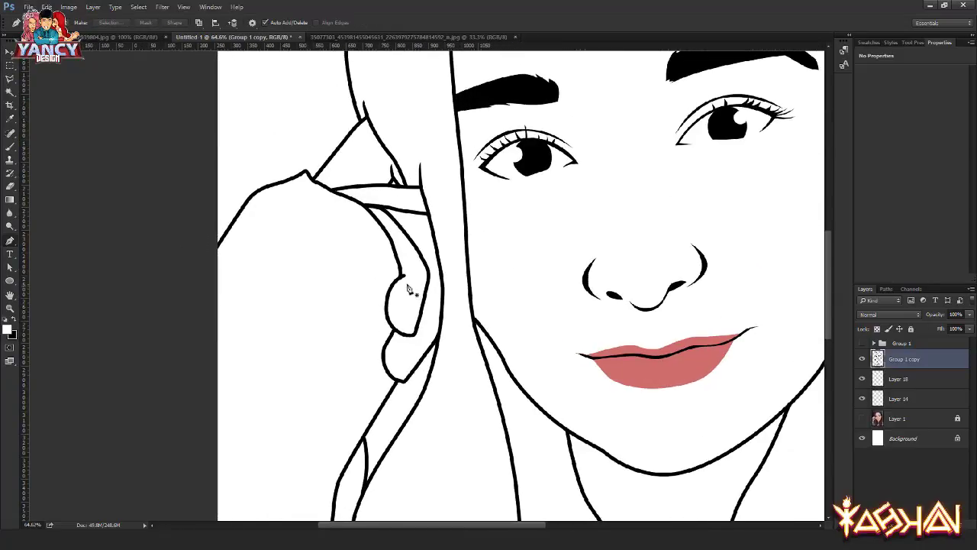
{"action": "scroll", "coordinate": [403, 283], "scroll_direction": "up", "scroll_amount": 1}
{"action": "scroll", "coordinate": [393, 306], "scroll_direction": "up", "scroll_amount": 1}
{"action": "scroll", "coordinate": [371, 316], "scroll_direction": "up", "scroll_amount": 1}
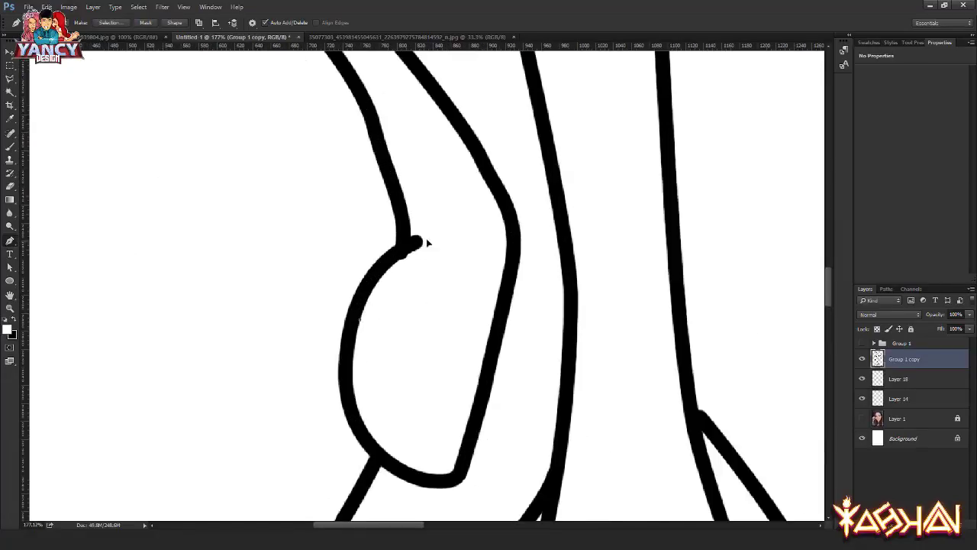
{"action": "mouse_move", "coordinate": [416, 242]}
{"action": "left_mouse_down"}
{"action": "mouse_move", "coordinate": [432, 237]}
{"action": "mouse_move", "coordinate": [441, 213]}
{"action": "left_mouse_up"}
{"action": "key", "text": "ctrl+Return"}
{"action": "key", "text": "v"}
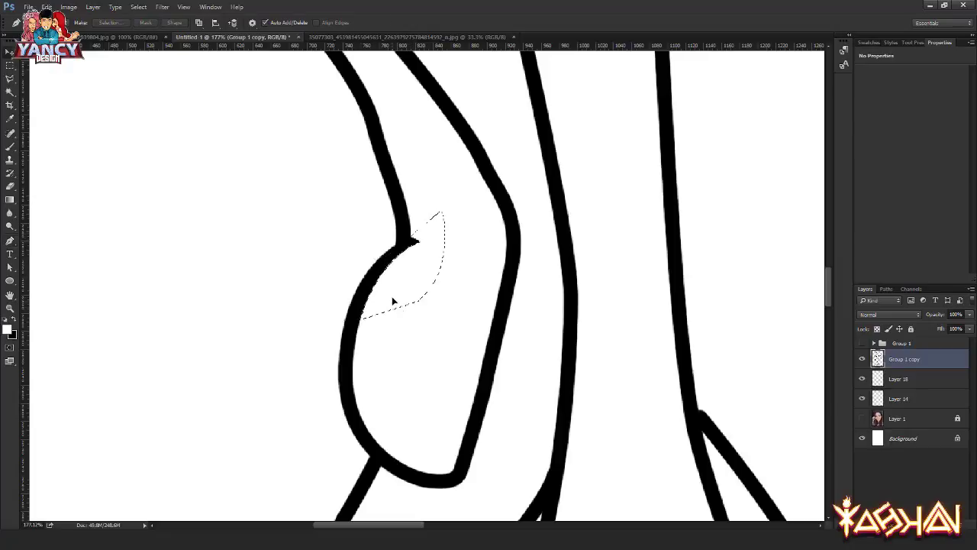
{"action": "key", "text": "ctrl+d"}
Step: Zoom back out to the whole portrait and deselect the current layer
{"action": "scroll", "coordinate": [403, 296], "scroll_direction": "down", "scroll_amount": 5}
{"action": "scroll", "coordinate": [404, 294], "scroll_direction": "down", "scroll_amount": 1}
{"action": "scroll", "coordinate": [405, 294], "scroll_direction": "down", "scroll_amount": 1}
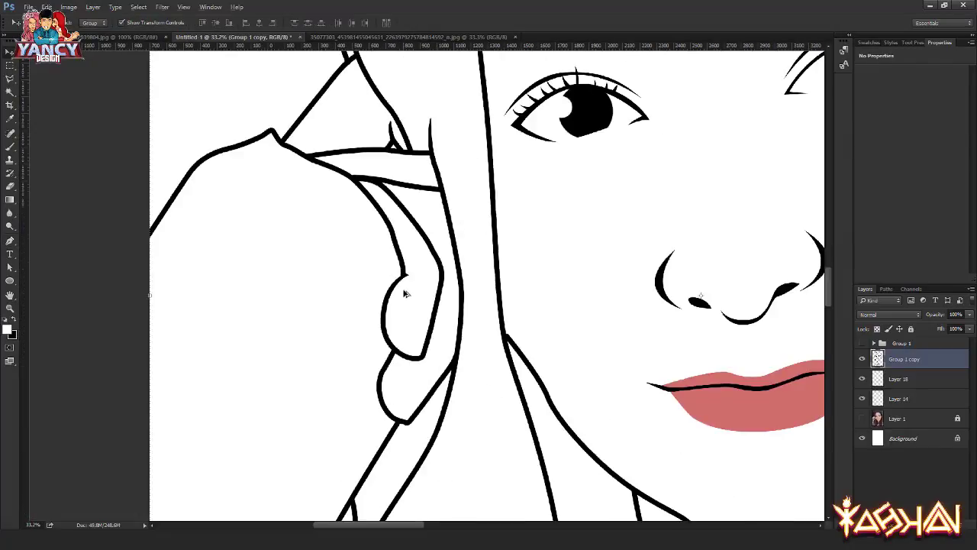
{"action": "scroll", "coordinate": [405, 294], "scroll_direction": "down", "scroll_amount": 1}
{"action": "scroll", "coordinate": [404, 294], "scroll_direction": "down", "scroll_amount": 1}
{"action": "scroll", "coordinate": [406, 294], "scroll_direction": "down", "scroll_amount": 1}
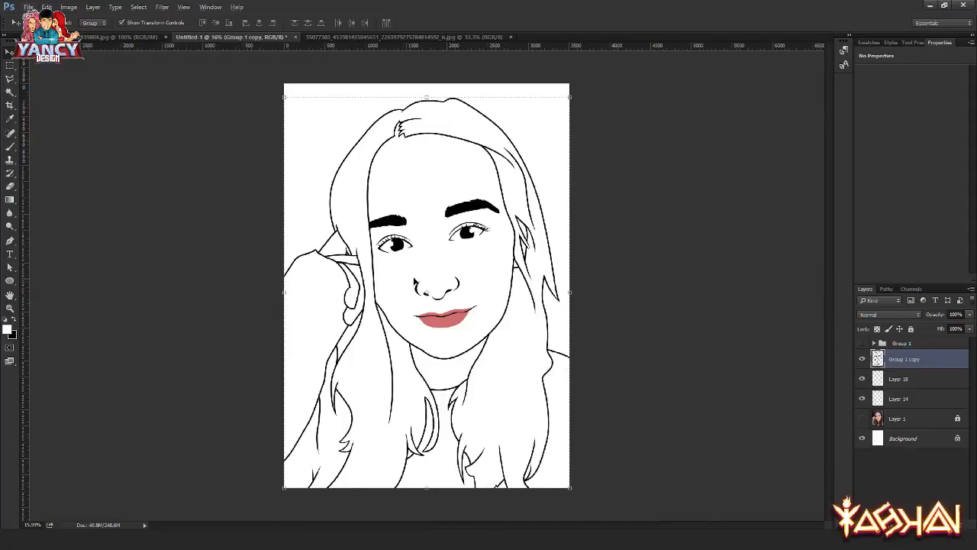
{"action": "left_click", "coordinate": [254, 180]}
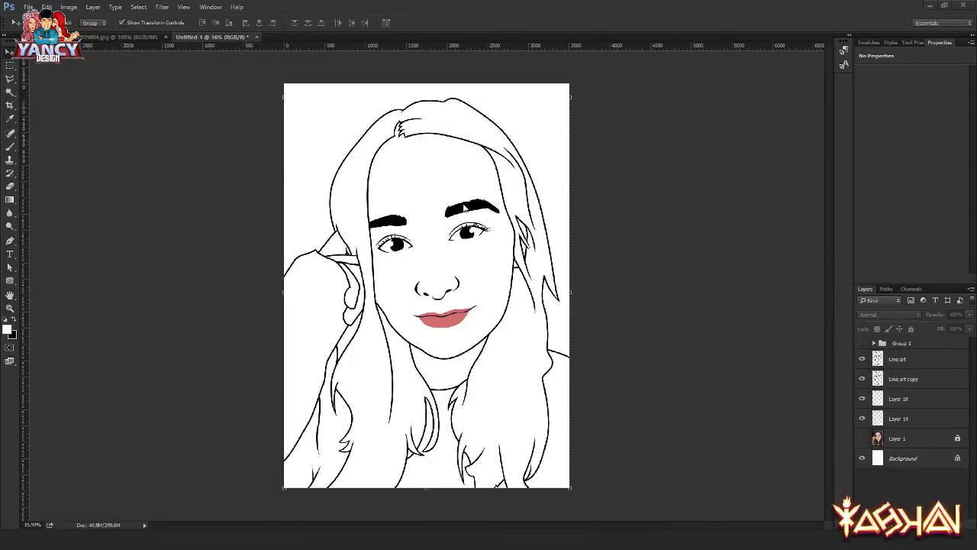
Step: Hide Line art copy, Magic Wand the face area on Line art, and expand the selection
{"action": "left_click", "coordinate": [909, 364]}
{"action": "left_click", "coordinate": [862, 379]}
{"action": "key", "text": "w"}
{"action": "left_click", "coordinate": [428, 294]}
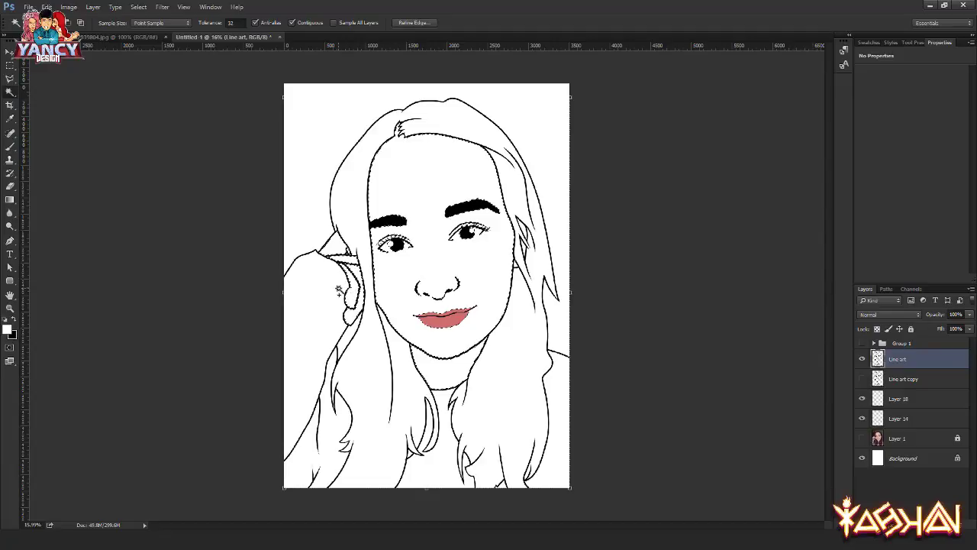
{"action": "key", "text": "Return"}
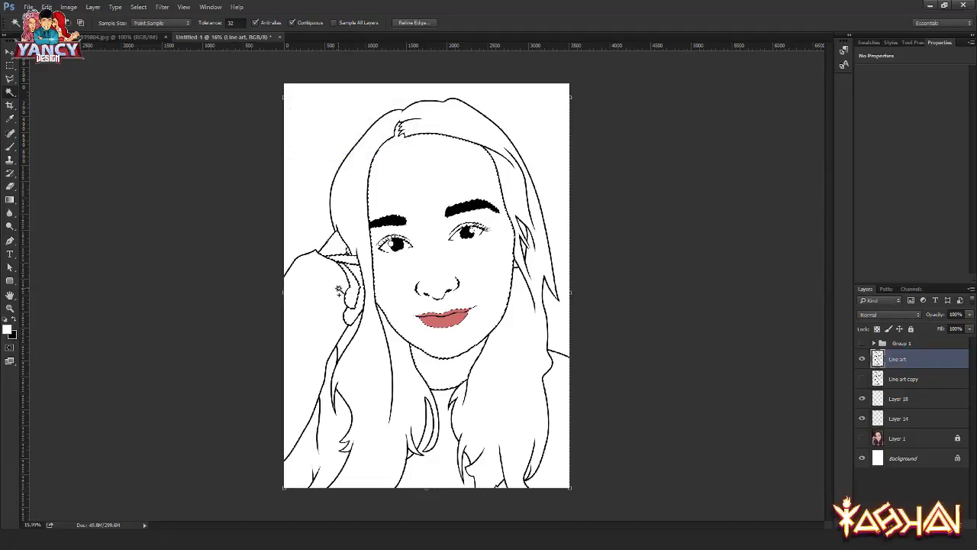
{"action": "key", "text": "alt+s"}
{"action": "key", "text": "m"}
{"action": "key", "text": "e"}
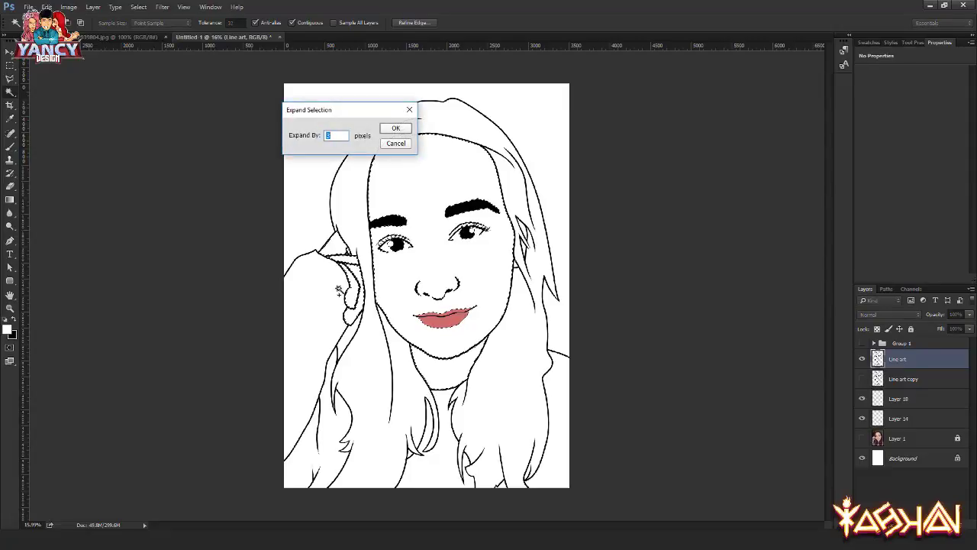
{"action": "key", "text": "Return"}
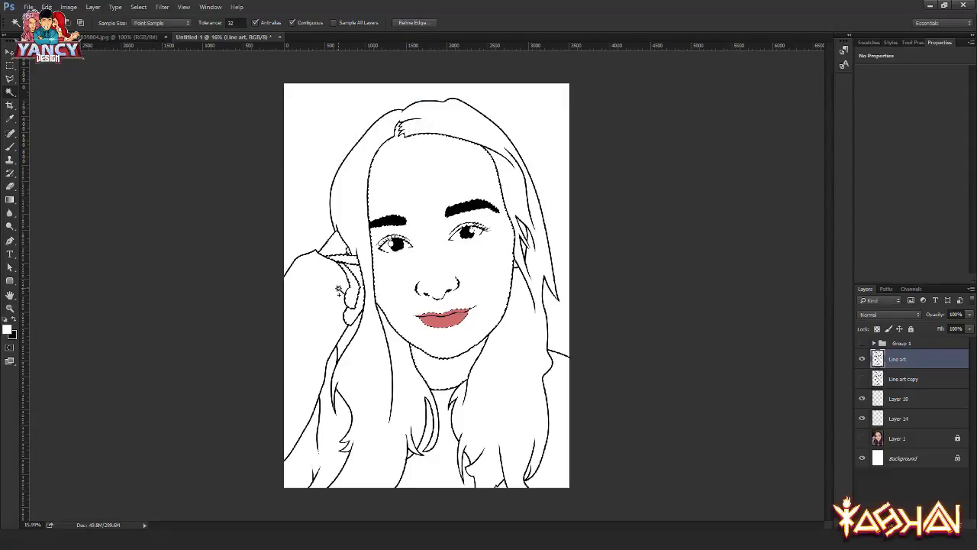
Step: Fill the selection on a new Layer 24 and move it beneath Line art
{"action": "key", "text": "ctrl+shift+n"}
{"action": "key", "text": "Return"}
{"action": "key", "text": "shift+F5"}
{"action": "key", "text": "Return"}
{"action": "key", "text": "ctrl+d"}
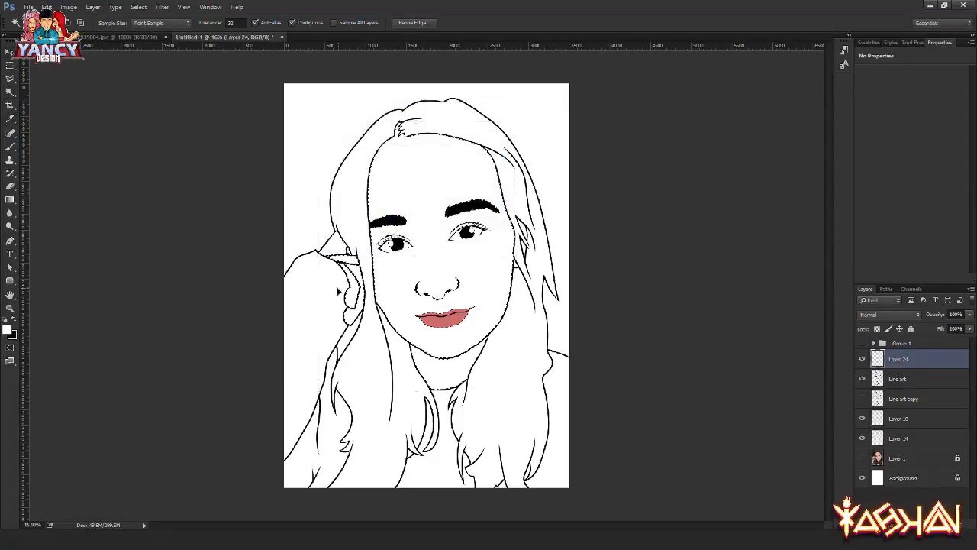
{"action": "key", "text": "v"}
{"action": "key", "text": "ctrl+bracketleft"}
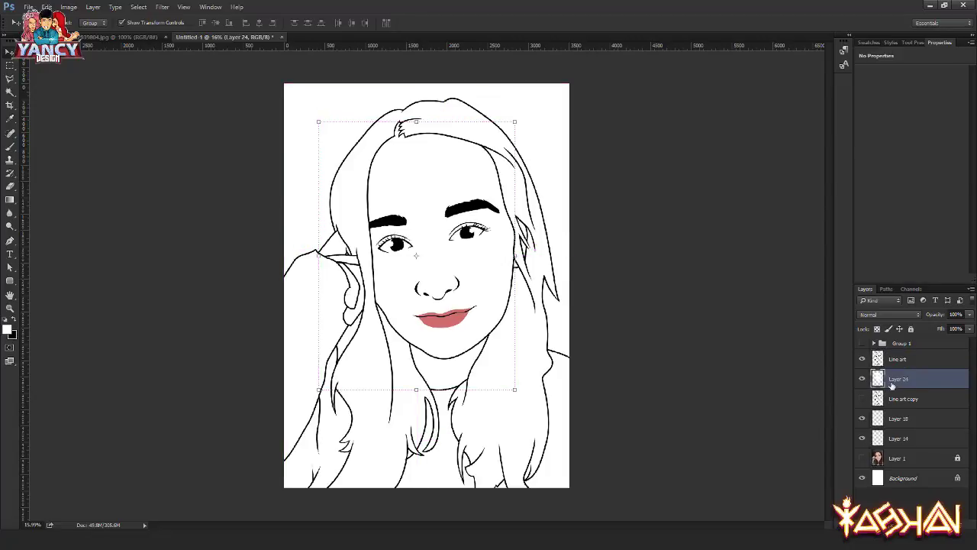
Step: Give Layer 24 a light tan #f8c481 Color Overlay
{"action": "double_click", "coordinate": [898, 378]}
{"action": "left_click", "coordinate": [925, 384]}
{"action": "double_click", "coordinate": [940, 378]}
{"action": "left_click", "coordinate": [535, 207]}
{"action": "left_click", "coordinate": [708, 116]}
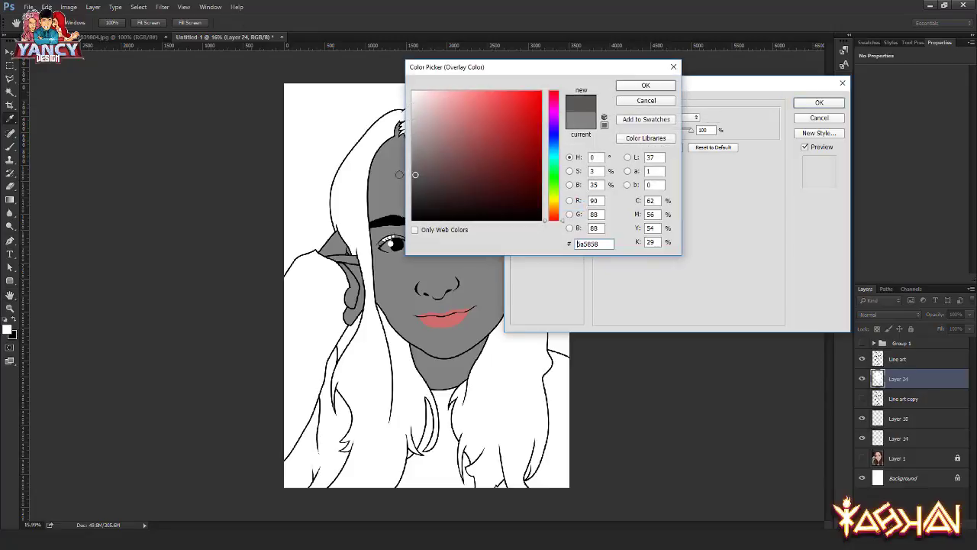
{"action": "left_click", "coordinate": [534, 191]}
{"action": "left_click", "coordinate": [554, 205]}
{"action": "left_click_drag", "start_coordinate": [500, 145], "coordinate": [482, 100]}
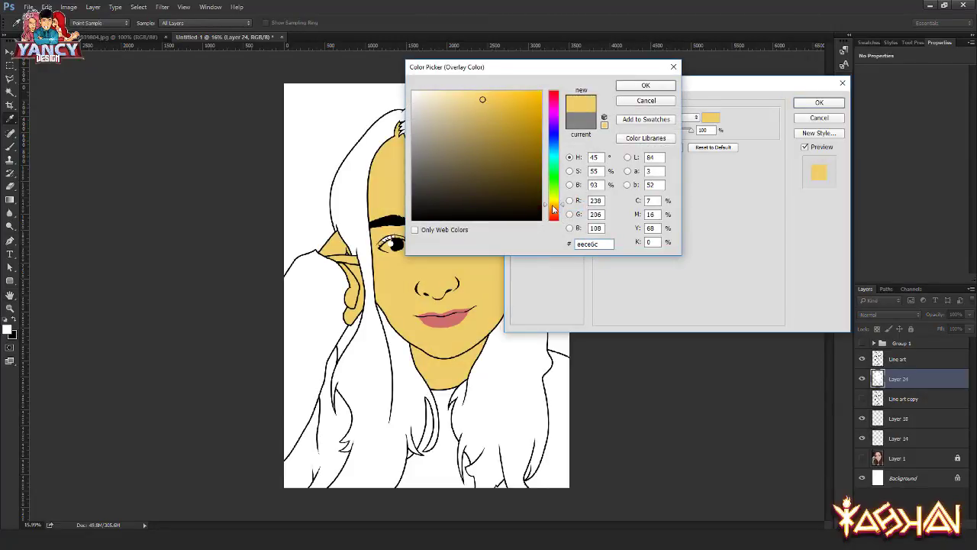
{"action": "left_click_drag", "start_coordinate": [555, 209], "coordinate": [553, 213]}
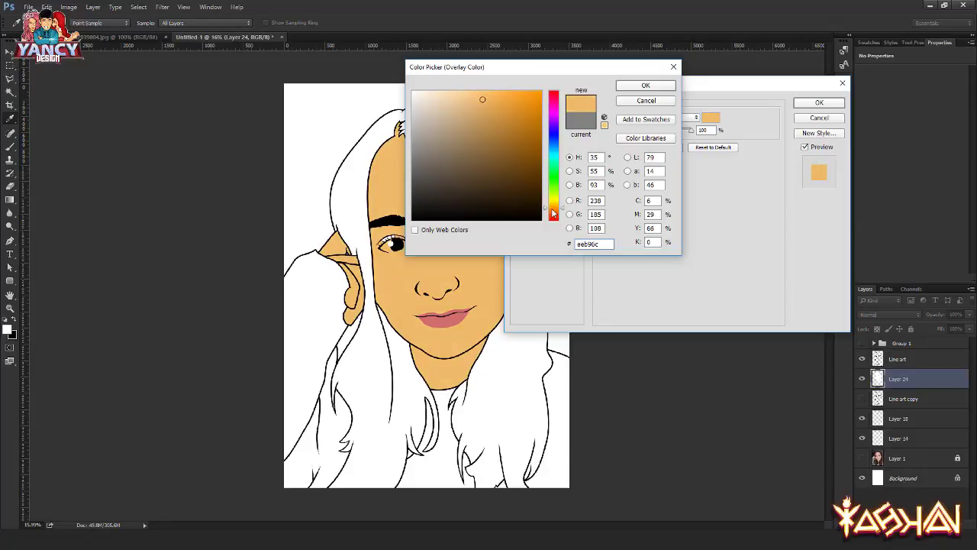
{"action": "left_click_drag", "start_coordinate": [478, 98], "coordinate": [475, 95]}
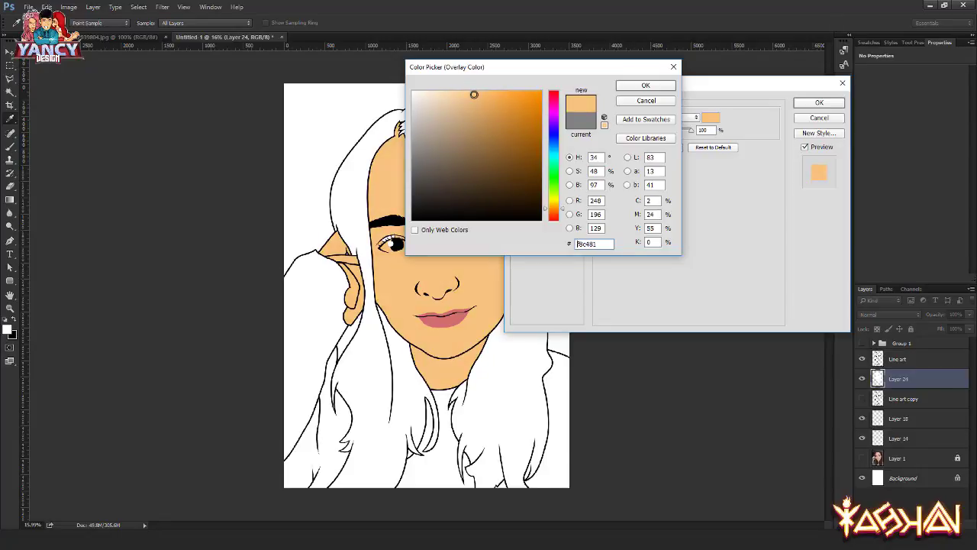
{"action": "key", "text": "Return"}
{"action": "key", "text": "Return"}
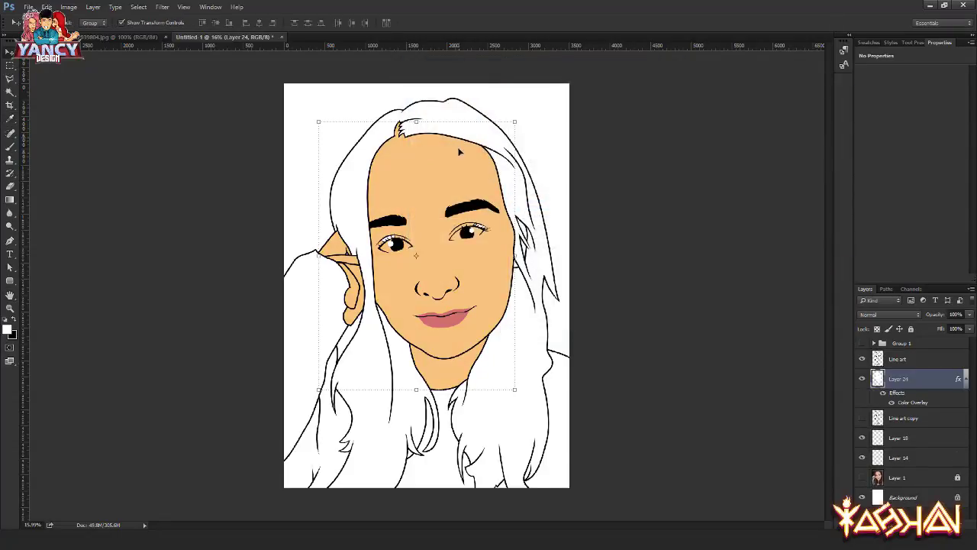
Step: Box-select around the right eye and fill that area with skin, then deselect
{"action": "key", "text": "m"}
{"action": "left_click_drag", "start_coordinate": [378, 228], "coordinate": [405, 258]}
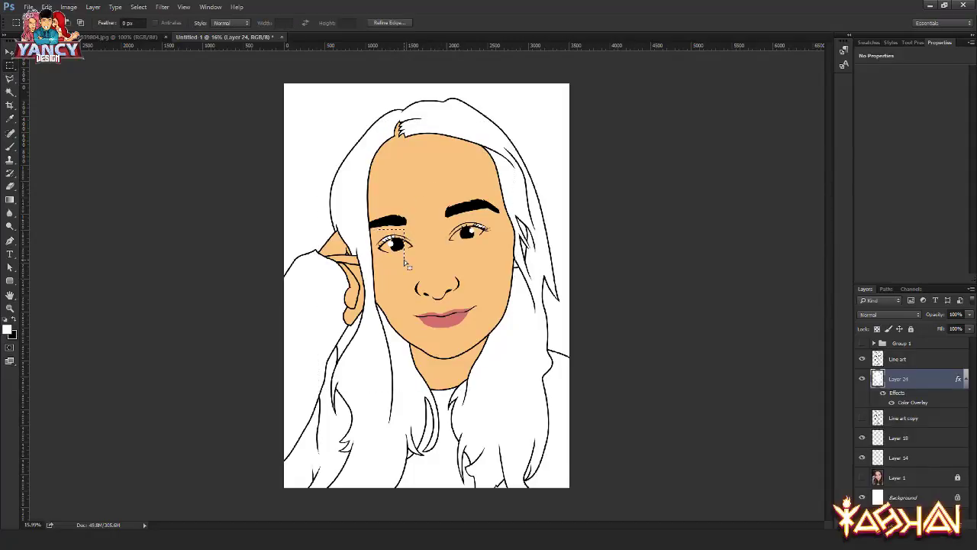
{"action": "left_click_drag", "start_coordinate": [437, 205], "coordinate": [493, 255]}
{"action": "key", "text": "shift+F5"}
{"action": "key", "text": "Return"}
{"action": "key", "text": "ctrl+d"}
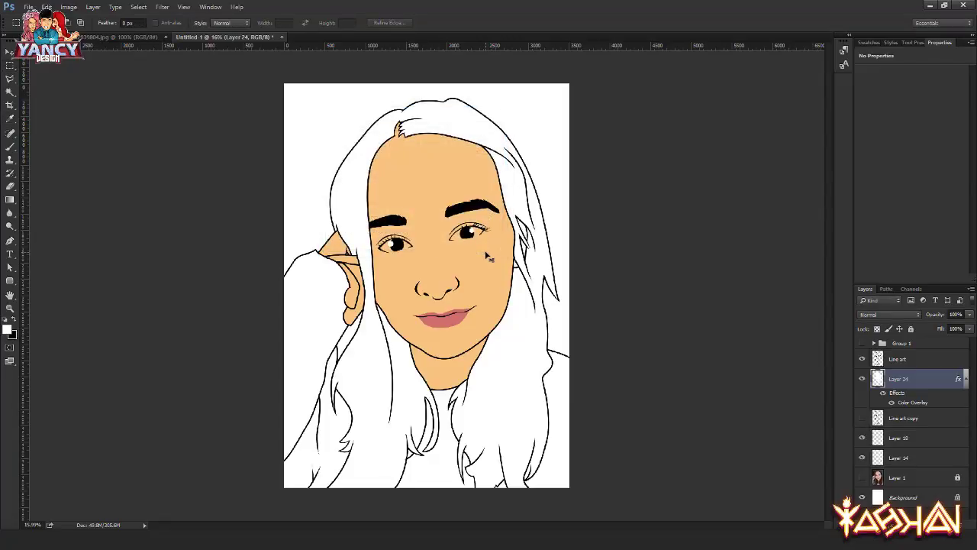
{"action": "key", "text": "v"}
{"action": "scroll", "coordinate": [449, 342], "scroll_direction": "up", "scroll_amount": 2}
{"action": "scroll", "coordinate": [449, 341], "scroll_direction": "up", "scroll_amount": 2}
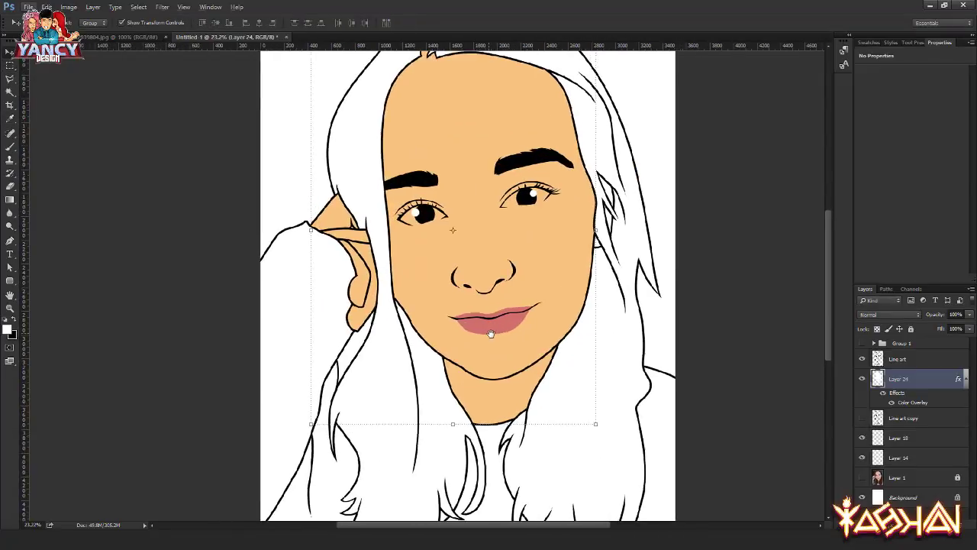
Step: Magic Wand the hair area on the Line art layer and expand the selection
{"action": "left_click_drag", "start_coordinate": [491, 333], "coordinate": [498, 333]}
{"action": "left_click", "coordinate": [898, 359]}
{"action": "key", "text": "w"}
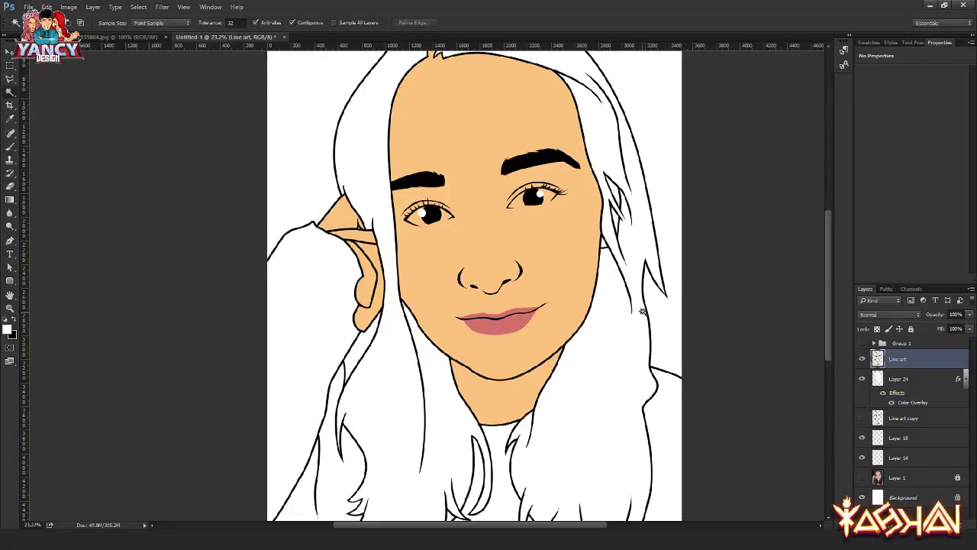
{"action": "left_click", "coordinate": [620, 214]}
{"action": "scroll", "coordinate": [580, 252], "scroll_direction": "down", "scroll_amount": 2}
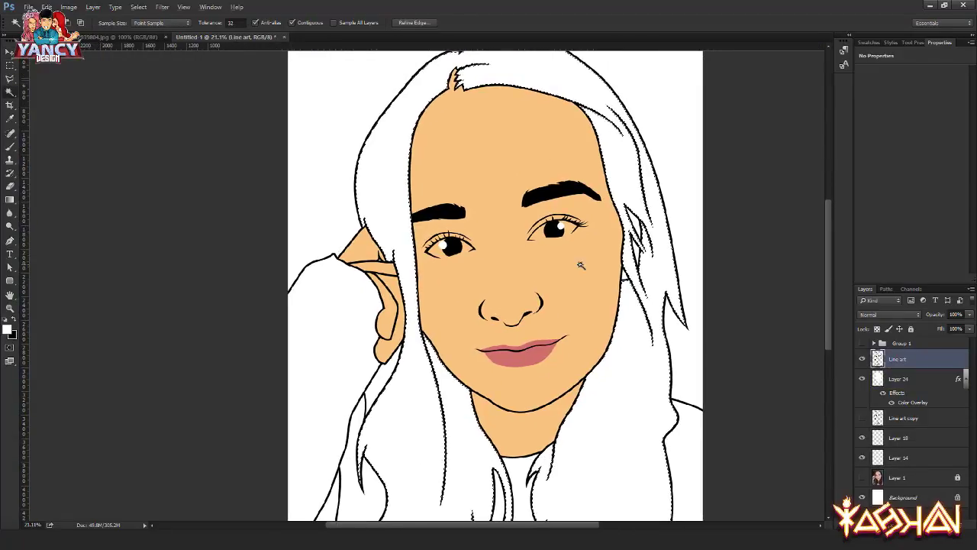
{"action": "scroll", "coordinate": [589, 305], "scroll_direction": "down", "scroll_amount": 2}
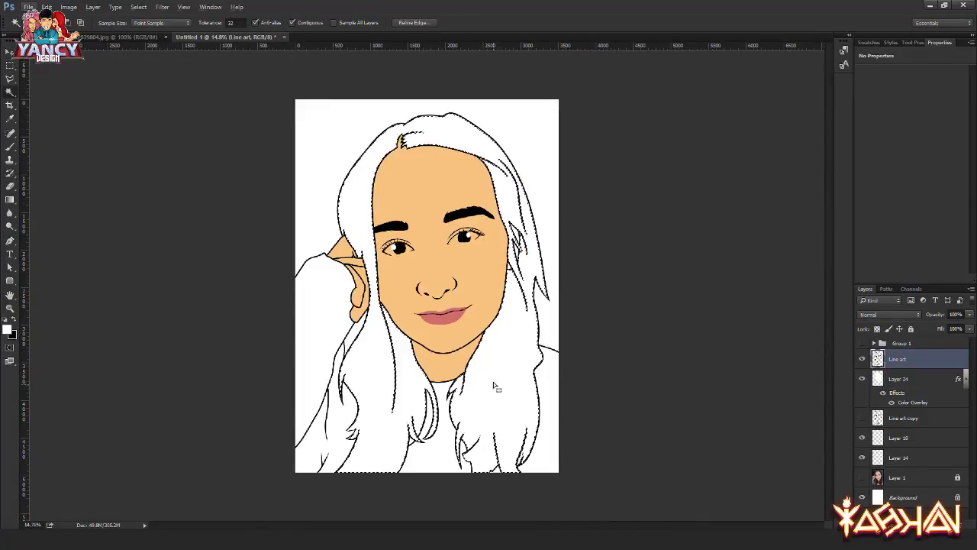
{"action": "key", "text": "s"}
{"action": "key", "text": "m"}
{"action": "key", "text": "e"}
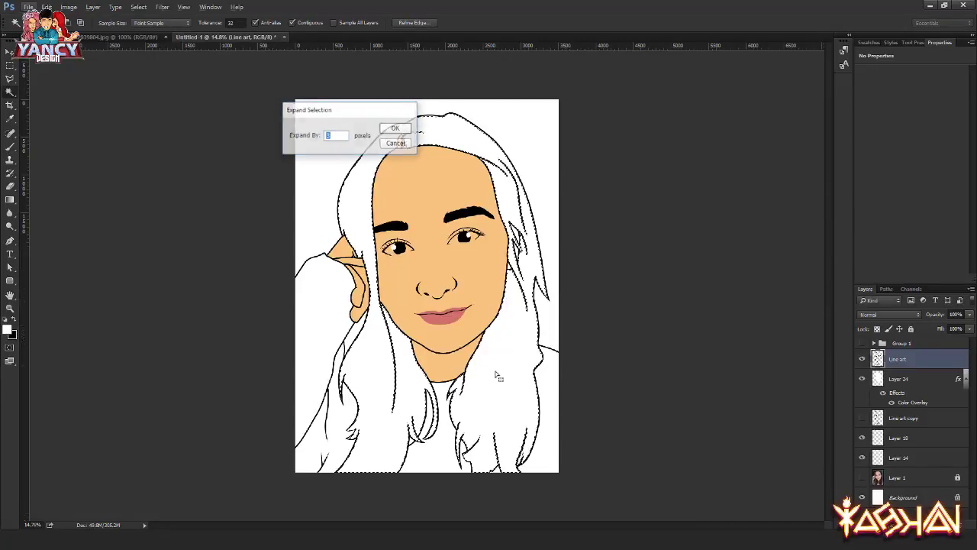
{"action": "key", "text": "Return"}
Step: Fill the hair selection with white on a new Layer 25 and deselect
{"action": "key", "text": "ctrl+shift+n"}
{"action": "key", "text": "Return"}
{"action": "key", "text": "shift+F5"}
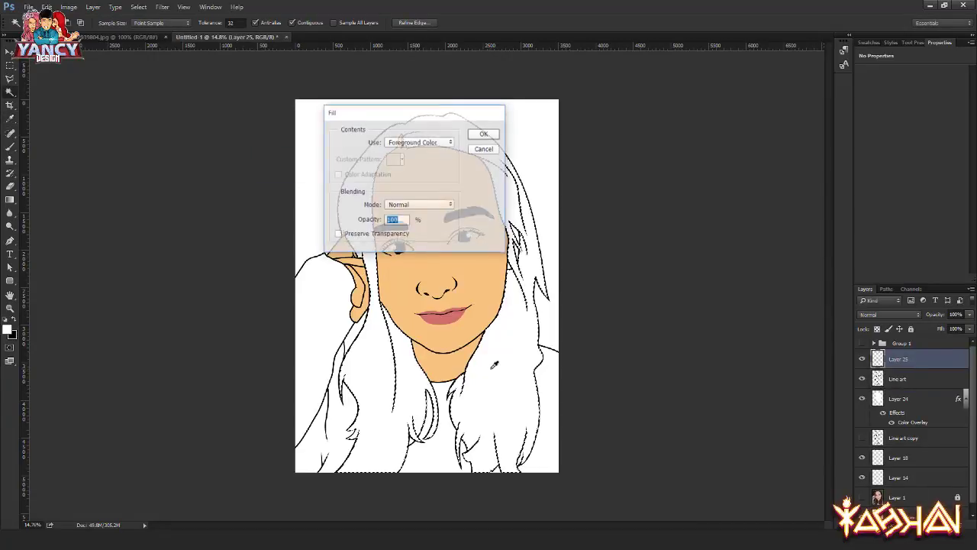
{"action": "key", "text": "Return"}
{"action": "key", "text": "ctrl+d"}
{"action": "key", "text": "v"}
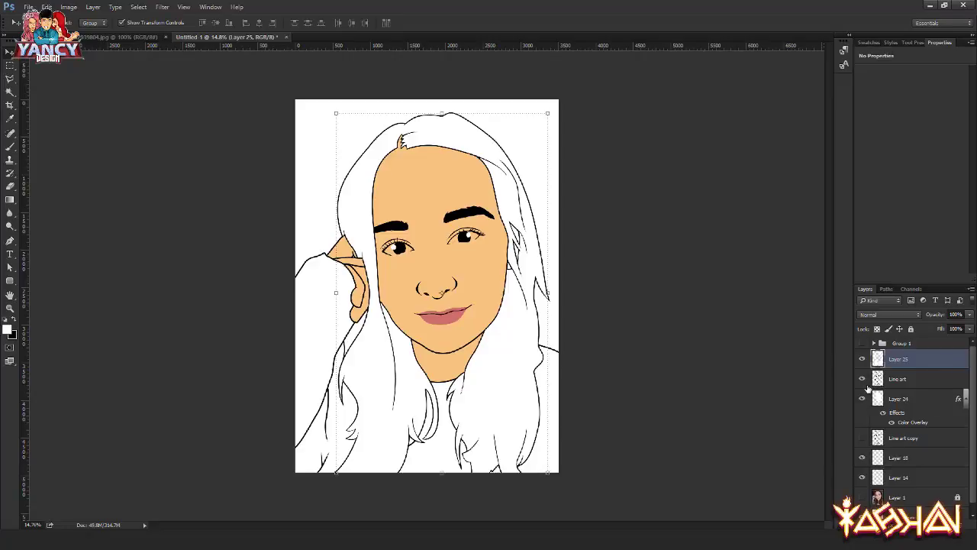
Step: Show the original photo in Layer 1 behind the artwork, then reselect the hair layer
{"action": "left_click", "coordinate": [862, 359]}
{"action": "left_click", "coordinate": [863, 497]}
{"action": "left_click", "coordinate": [901, 497]}
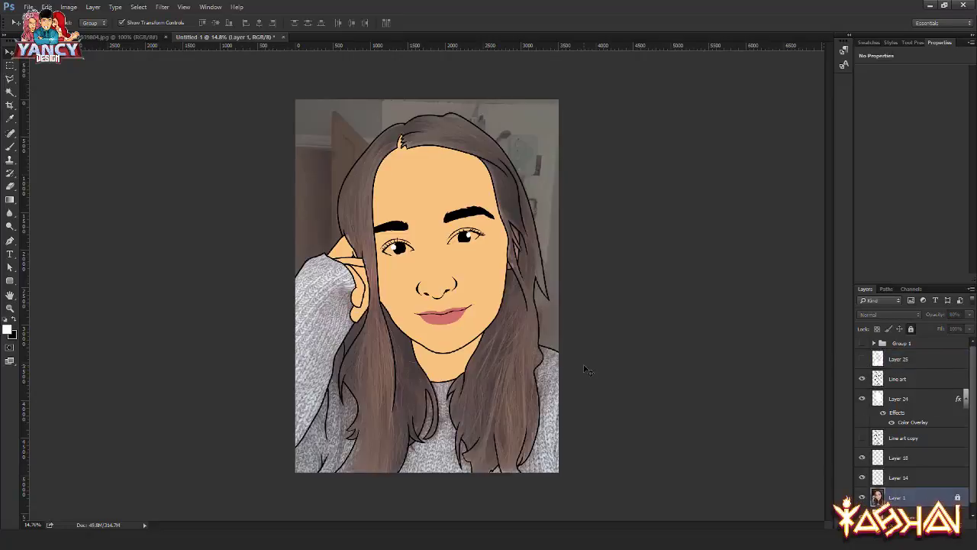
{"action": "key", "text": "i"}
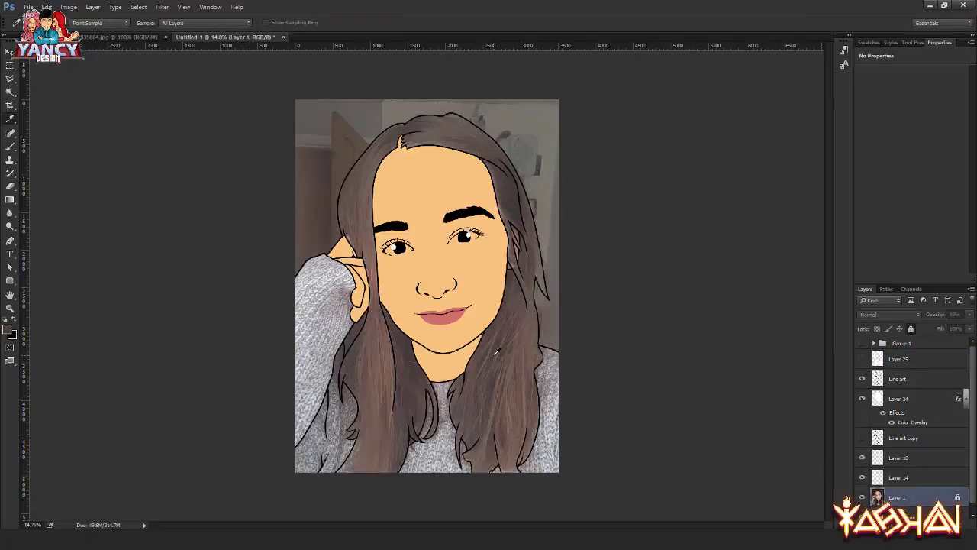
{"action": "left_click", "coordinate": [912, 364]}
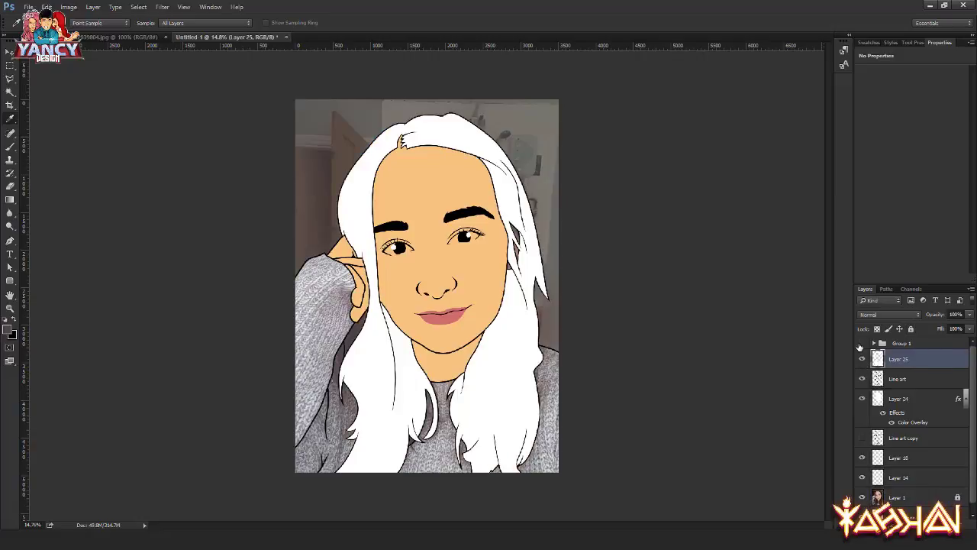
Step: Give Layer 25 a dark brown #493b39 Color Overlay and move it below Line art
{"action": "double_click", "coordinate": [860, 346]}
{"action": "left_click", "coordinate": [537, 205]}
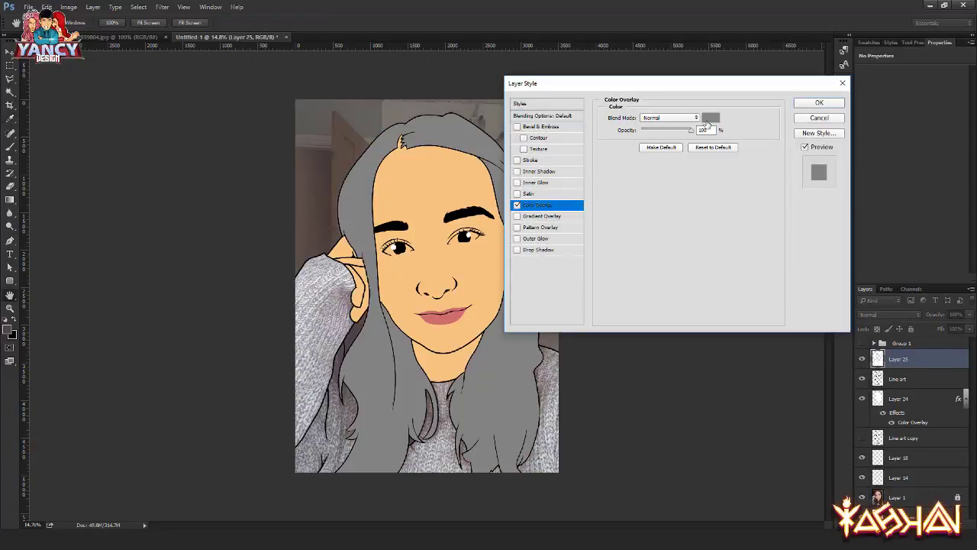
{"action": "left_click", "coordinate": [710, 117]}
{"action": "left_click", "coordinate": [437, 178]}
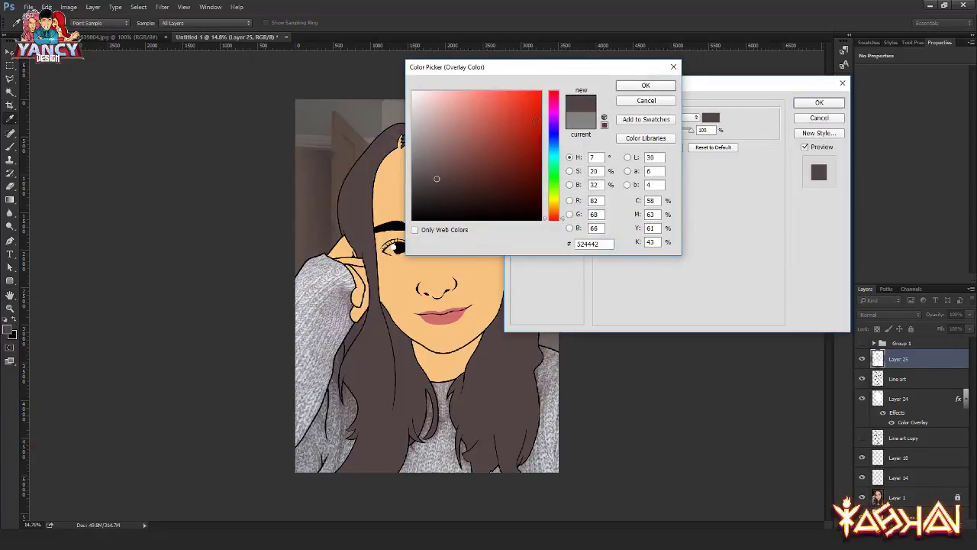
{"action": "left_click", "coordinate": [441, 184]}
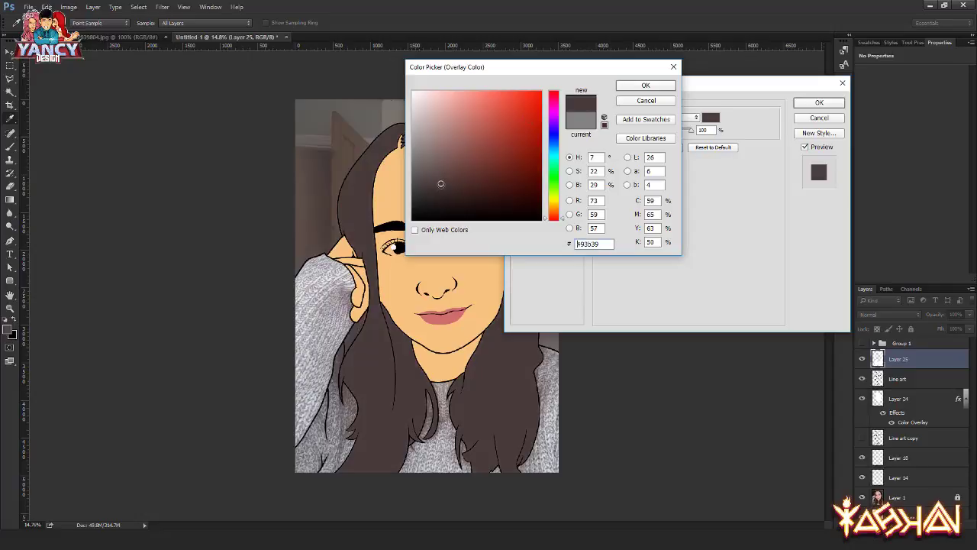
{"action": "key", "text": "Return"}
{"action": "key", "text": "Return"}
{"action": "key", "text": "ctrl+bracketleft"}
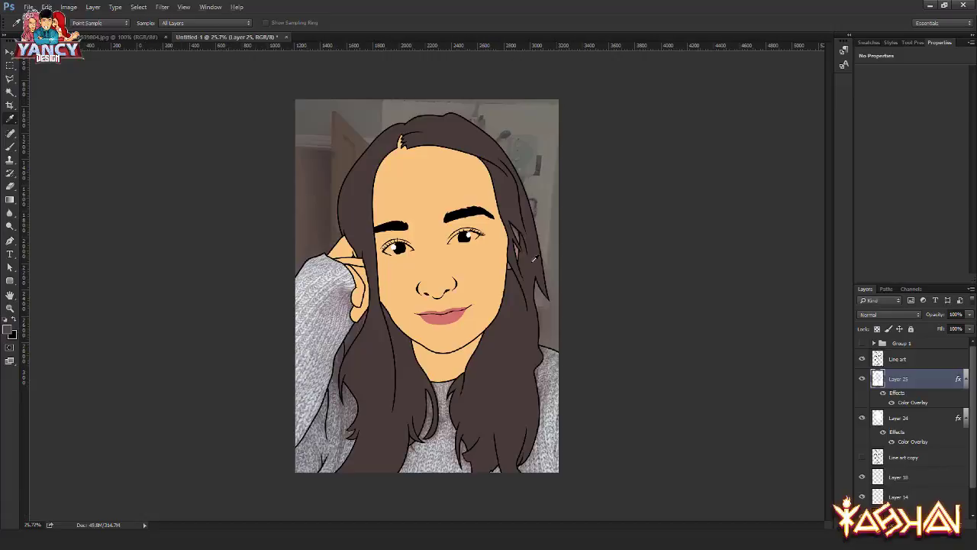
Step: Select the skin layer, Layer 24, and zoom in closer on the face
{"action": "scroll", "coordinate": [527, 233], "scroll_direction": "up", "scroll_amount": 3}
{"action": "left_click", "coordinate": [891, 362]}
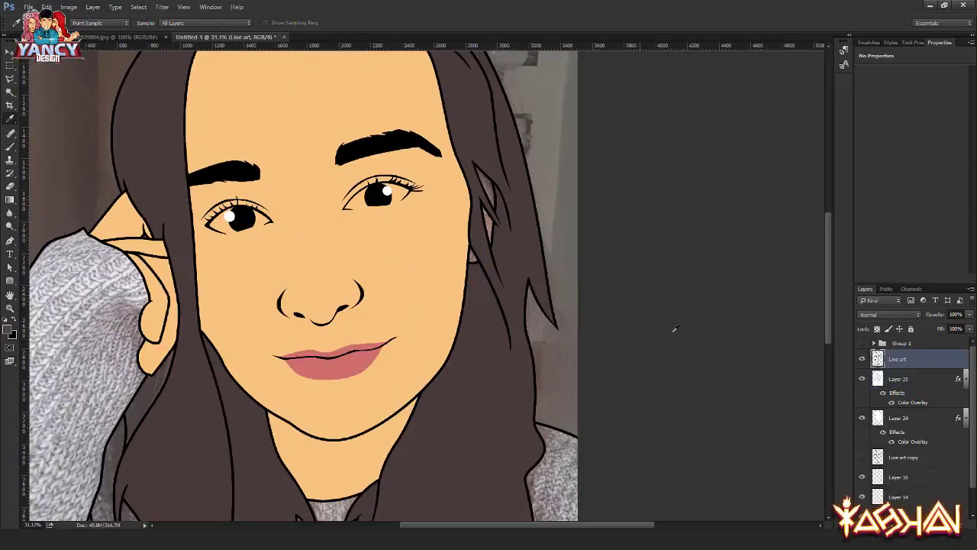
{"action": "key", "text": "b"}
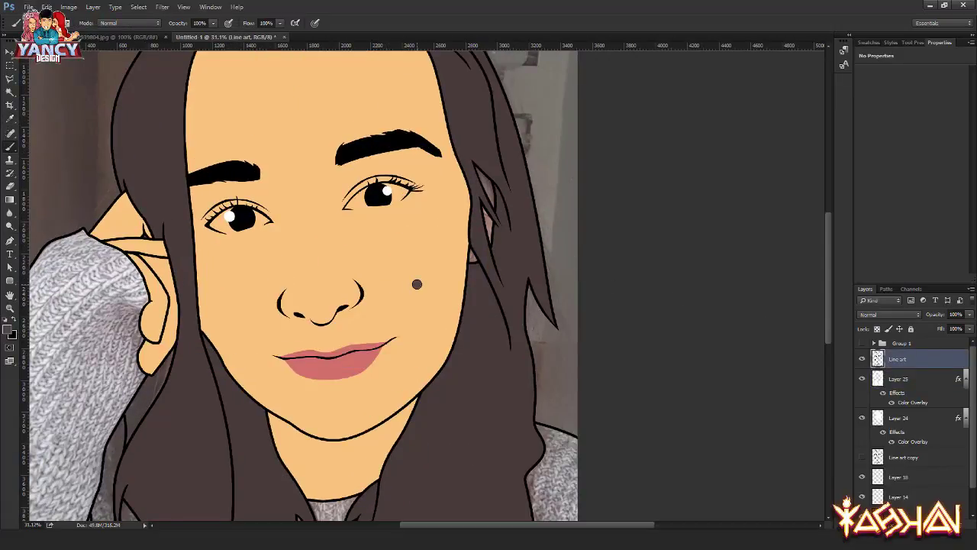
{"action": "key", "text": "v"}
{"action": "left_click", "coordinate": [415, 288]}
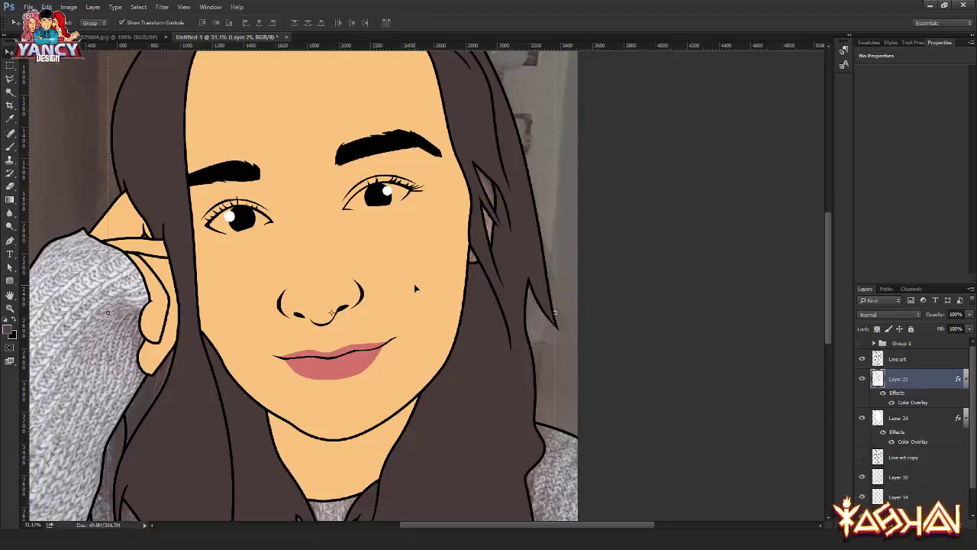
{"action": "key", "text": "alt+bracketleft"}
{"action": "scroll", "coordinate": [441, 272], "scroll_direction": "up", "scroll_amount": 2}
{"action": "key", "text": "ctrl+r"}
{"action": "scroll", "coordinate": [441, 273], "scroll_direction": "up", "scroll_amount": 1}
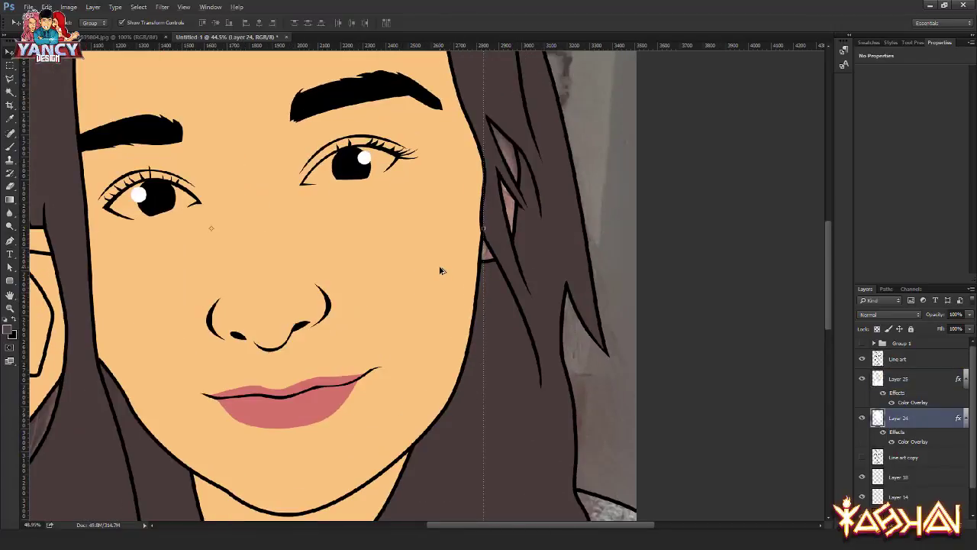
{"action": "scroll", "coordinate": [425, 268], "scroll_direction": "up", "scroll_amount": 1}
{"action": "key", "text": "alt+v"}
{"action": "key", "text": "Escape"}
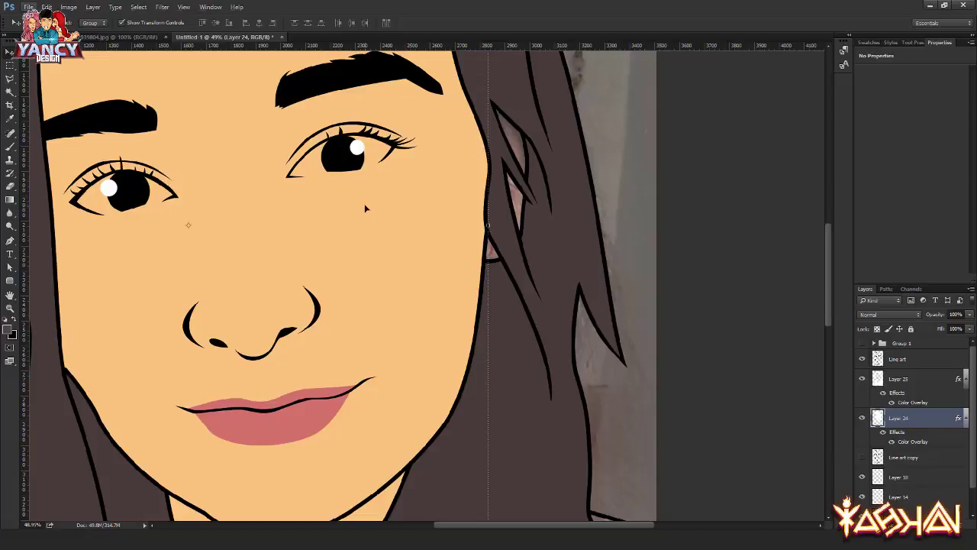
Step: Sample the skin tone with the Brush and paint the gap beside the ear
{"action": "key", "text": "b"}
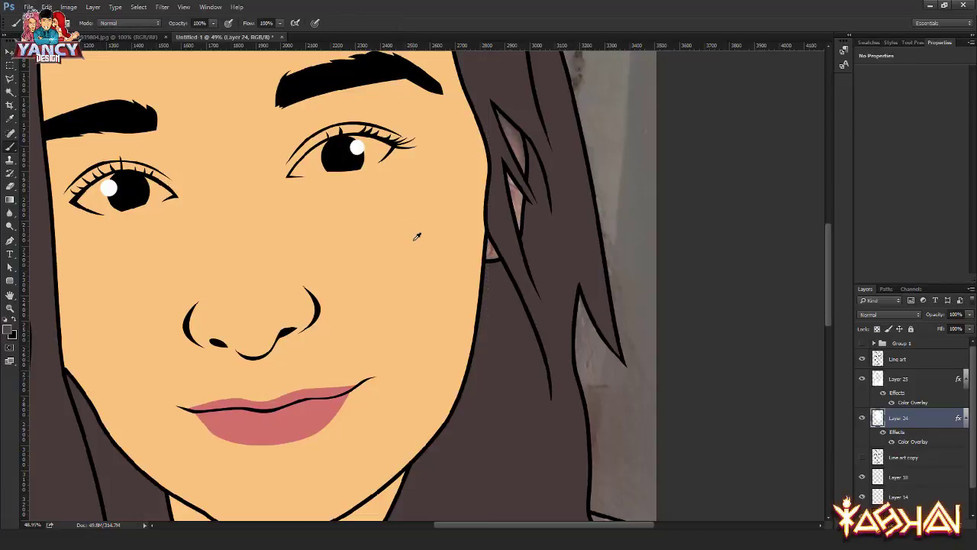
{"action": "left_click", "coordinate": [486, 247], "text": "alt"}
{"action": "left_click_drag", "start_coordinate": [516, 211], "coordinate": [510, 185]}
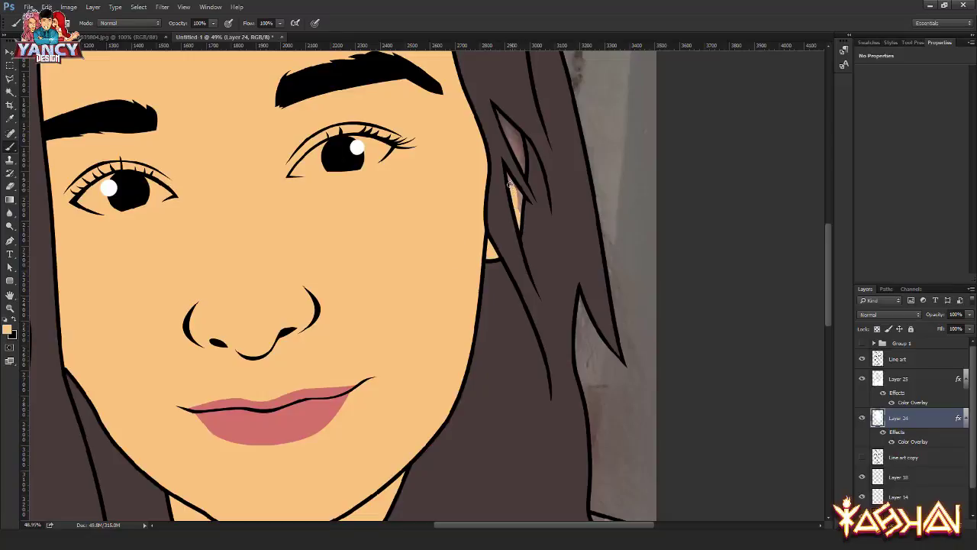
{"action": "scroll", "coordinate": [507, 177], "scroll_direction": "up", "scroll_amount": 1}
{"action": "scroll", "coordinate": [507, 175], "scroll_direction": "up", "scroll_amount": 1}
{"action": "scroll", "coordinate": [508, 173], "scroll_direction": "up", "scroll_amount": 1}
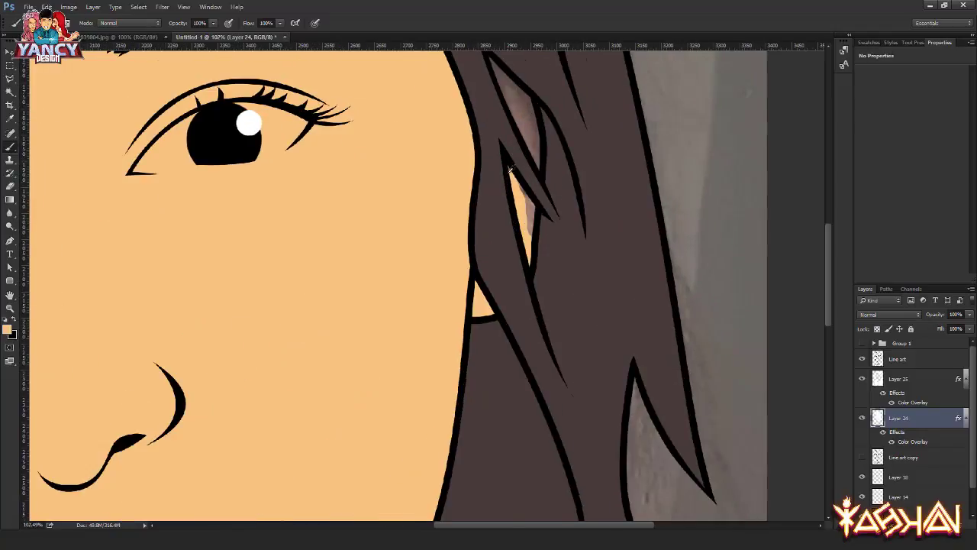
{"action": "scroll", "coordinate": [508, 168], "scroll_direction": "up", "scroll_amount": 1}
Step: Widen the skin fill and cover the grey streak between the hair strands beside the eye
{"action": "left_click_drag", "start_coordinate": [508, 169], "coordinate": [538, 252]}
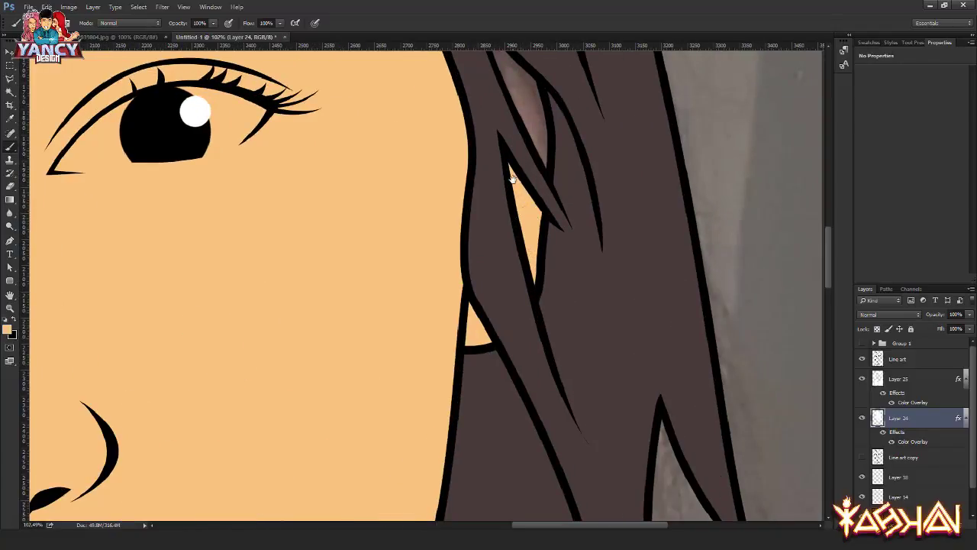
{"action": "mouse_move", "coordinate": [512, 178]}
{"action": "left_mouse_down"}
{"action": "mouse_move", "coordinate": [515, 288]}
{"action": "mouse_move", "coordinate": [490, 148]}
{"action": "mouse_move", "coordinate": [541, 245]}
{"action": "left_mouse_up"}
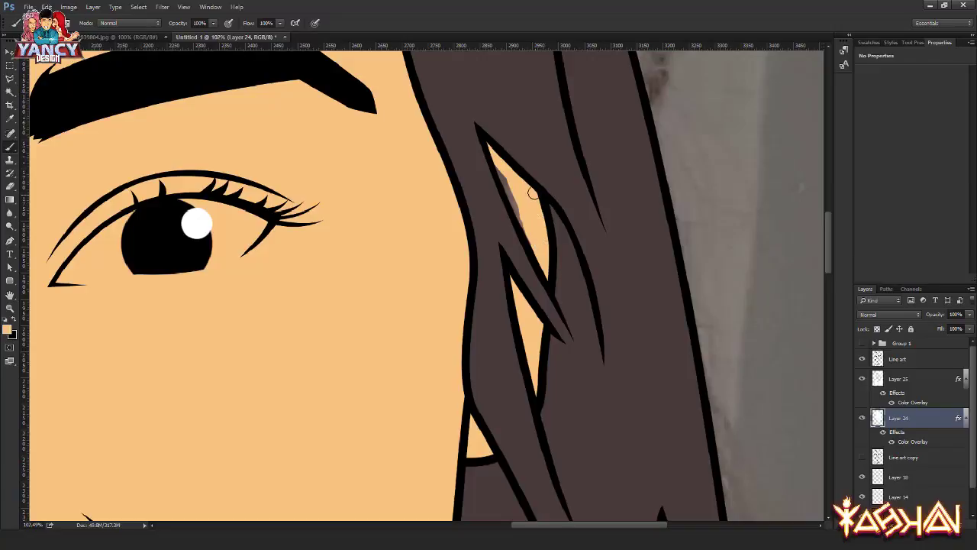
{"action": "left_click_drag", "start_coordinate": [526, 227], "coordinate": [500, 170]}
{"action": "scroll", "coordinate": [491, 197], "scroll_direction": "down", "scroll_amount": 3}
{"action": "scroll", "coordinate": [491, 197], "scroll_direction": "down", "scroll_amount": 3}
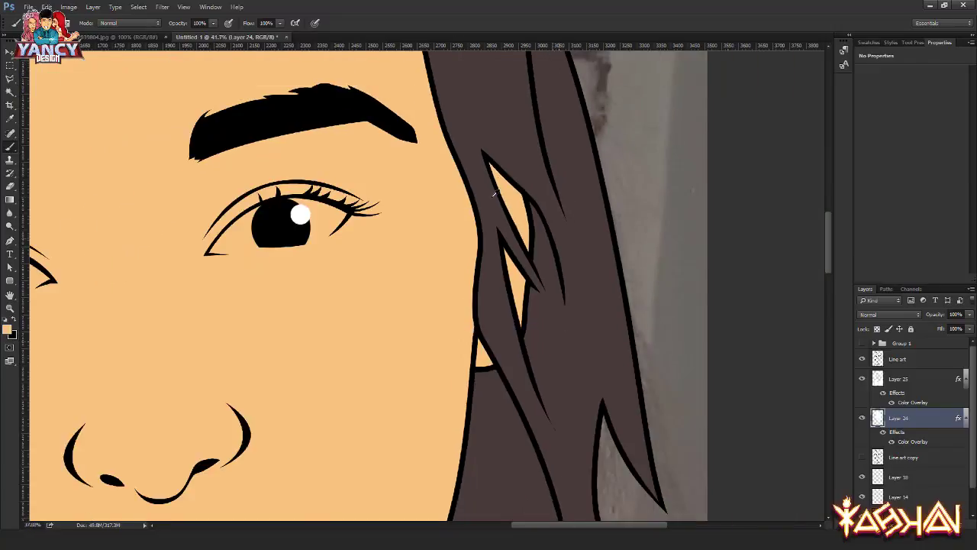
{"action": "scroll", "coordinate": [489, 191], "scroll_direction": "down", "scroll_amount": 3}
{"action": "scroll", "coordinate": [487, 187], "scroll_direction": "down", "scroll_amount": 3}
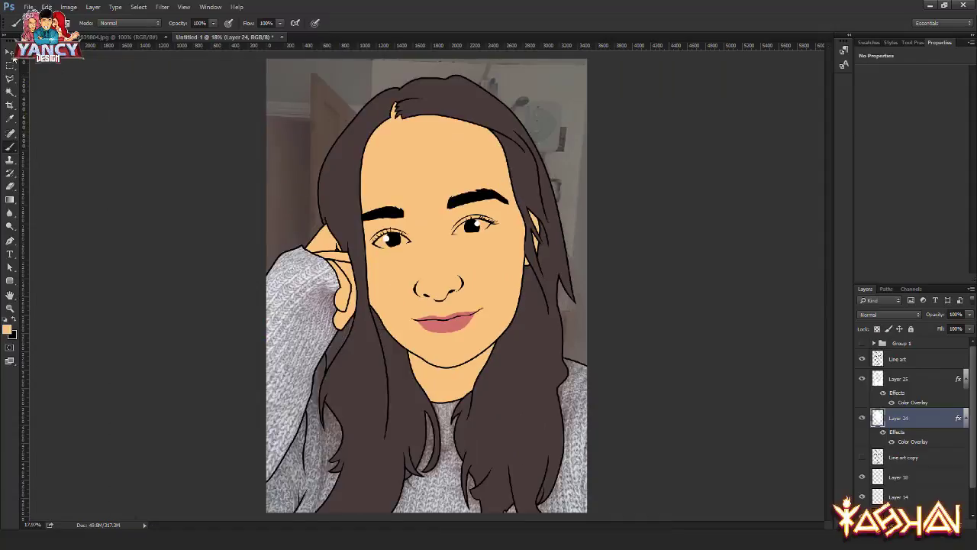
Step: Change Layer 24's Color Overlay to the paler peach #ffd6a1
{"action": "left_click", "coordinate": [10, 51]}
{"action": "left_click", "coordinate": [309, 269]}
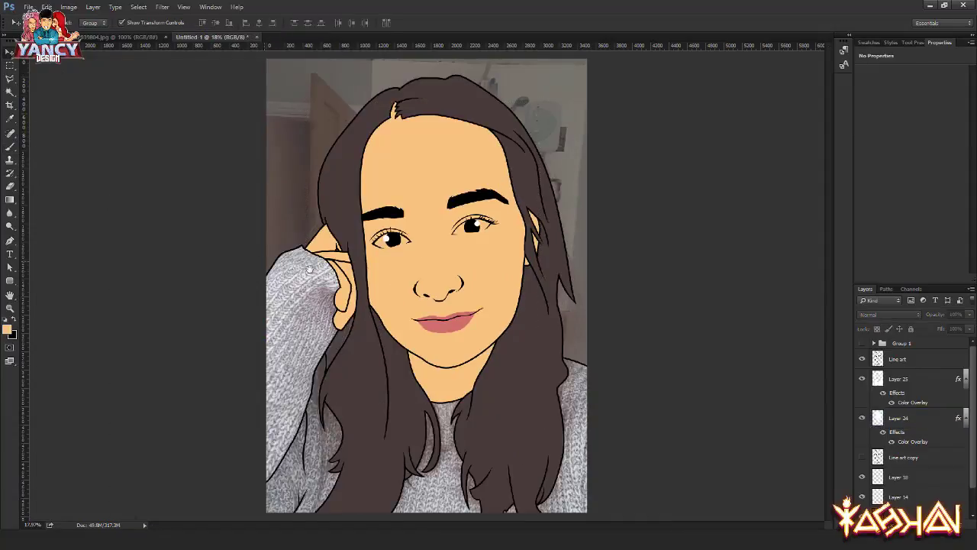
{"action": "left_click", "coordinate": [422, 188]}
{"action": "left_click_drag", "start_coordinate": [929, 406], "coordinate": [931, 415]}
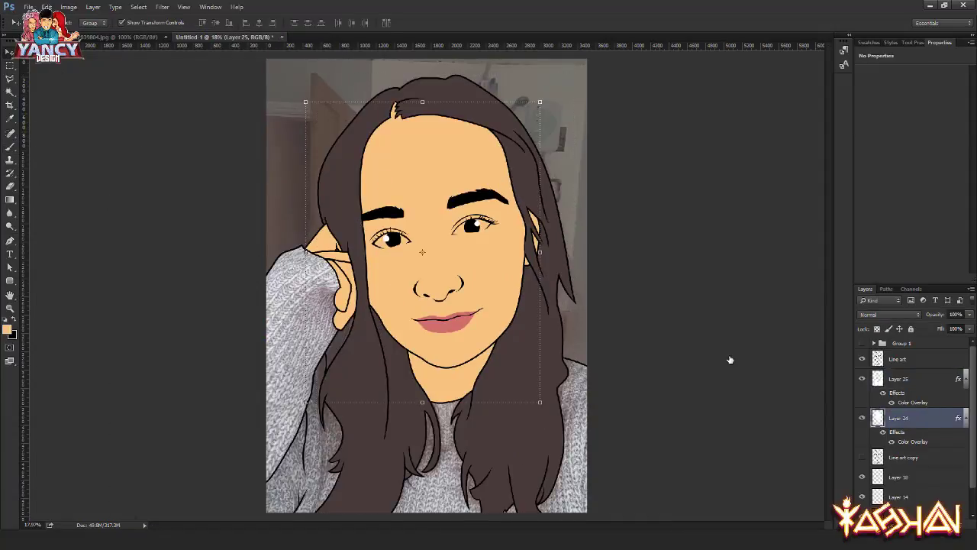
{"action": "left_click", "coordinate": [546, 205]}
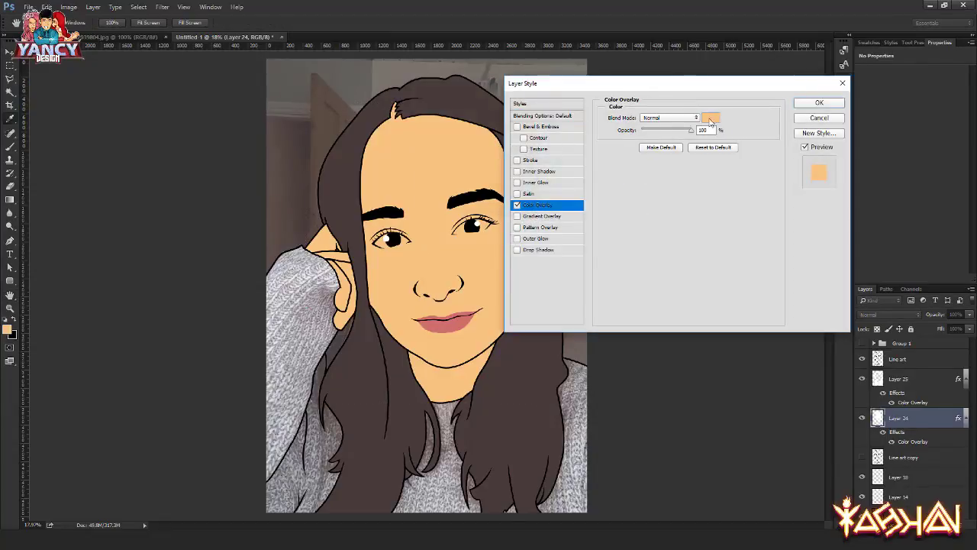
{"action": "left_click", "coordinate": [710, 120]}
{"action": "left_click_drag", "start_coordinate": [458, 67], "coordinate": [564, 78]}
{"action": "left_click", "coordinate": [562, 103]}
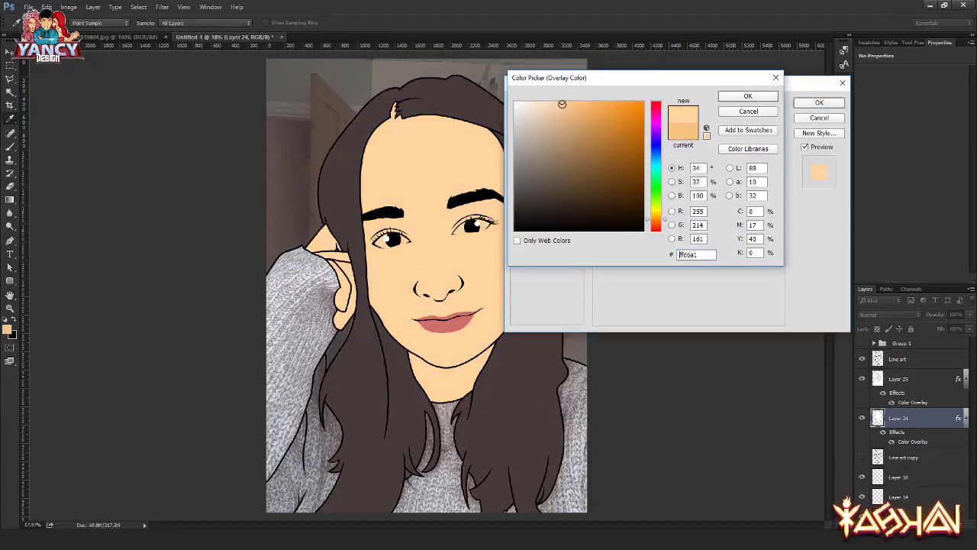
{"action": "key", "text": "Return"}
{"action": "key", "text": "Return"}
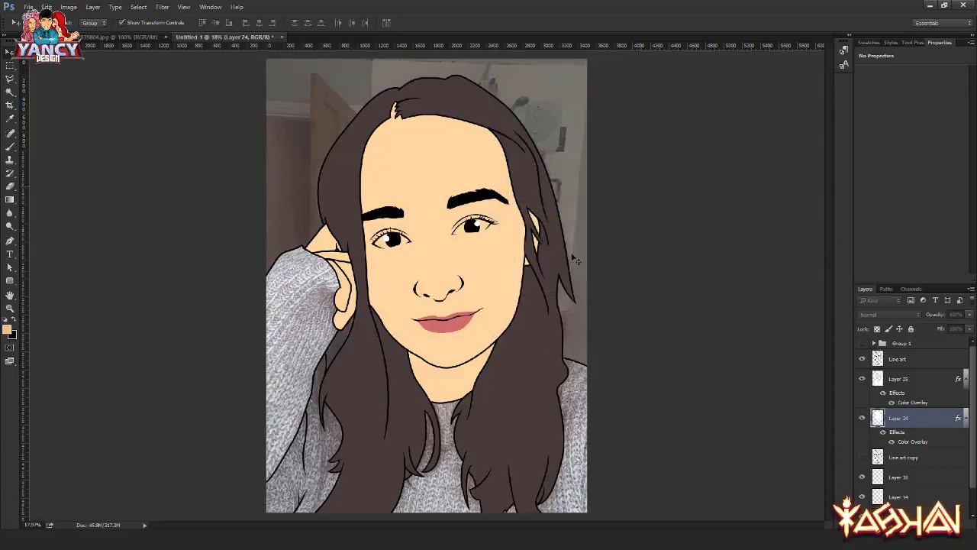
{"action": "scroll", "coordinate": [527, 291], "scroll_direction": "up", "scroll_amount": 1}
Step: Magic Wand the sweater and left sleeve from Line art and fill them on a new layer
{"action": "scroll", "coordinate": [520, 275], "scroll_direction": "up", "scroll_amount": 1}
{"action": "left_click_drag", "start_coordinate": [505, 244], "coordinate": [528, 178]}
{"action": "left_click", "coordinate": [469, 285]}
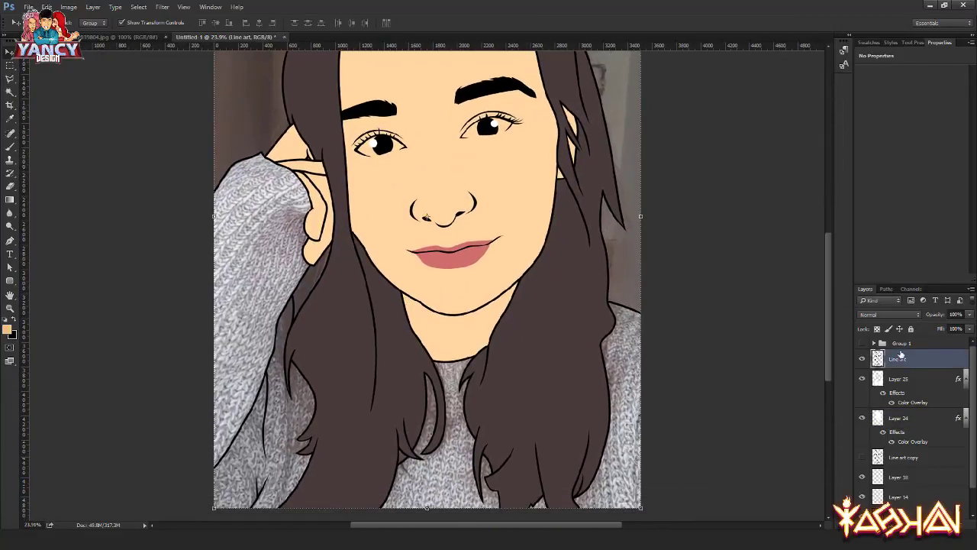
{"action": "key", "text": "w"}
{"action": "left_click", "coordinate": [437, 458]}
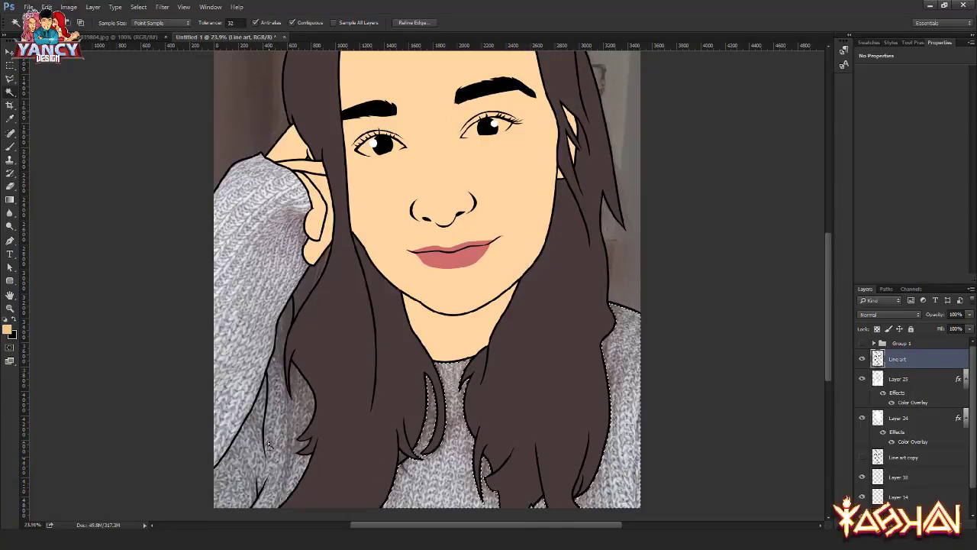
{"action": "left_click", "coordinate": [241, 318], "text": "shift"}
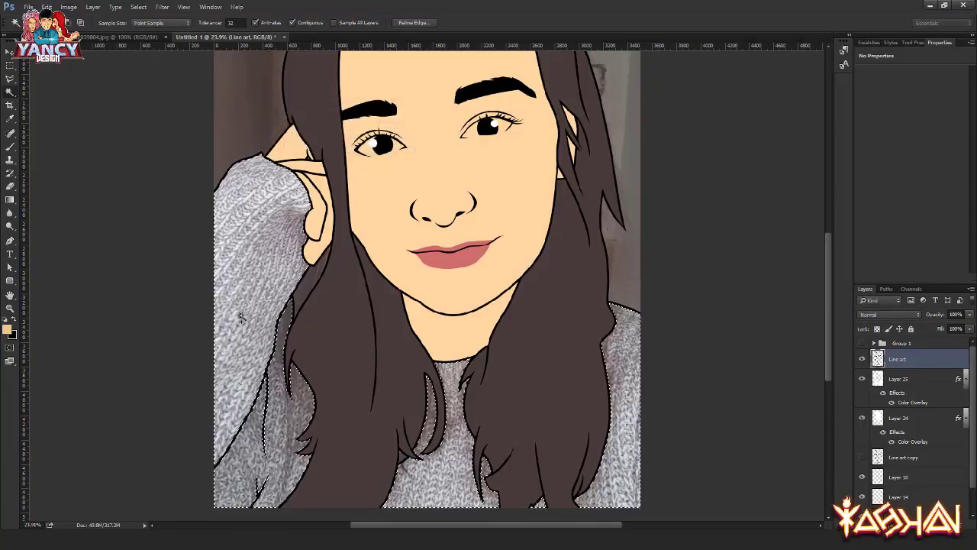
{"action": "key", "text": "ctrl+shift+n"}
{"action": "key", "text": "Return"}
{"action": "key", "text": "i"}
{"action": "key", "text": "shift+F5"}
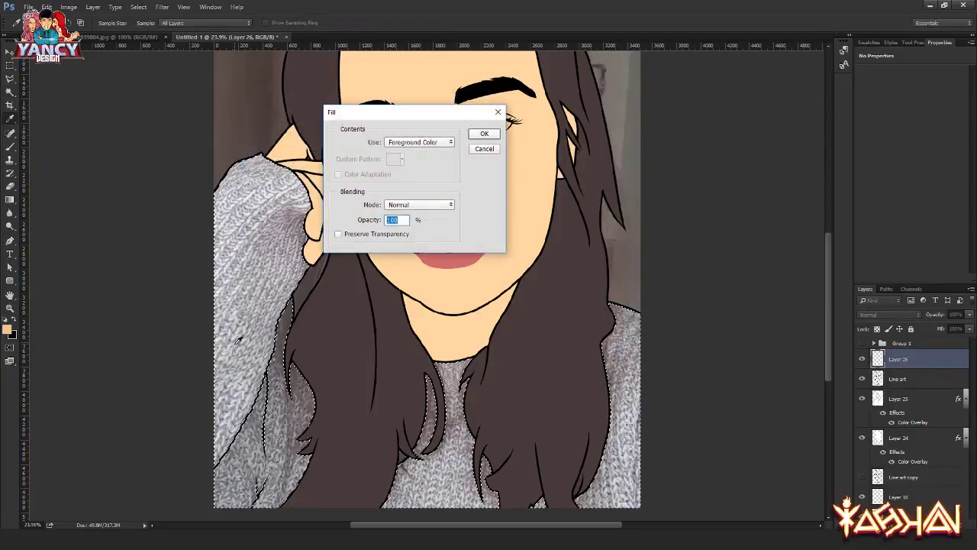
{"action": "key", "text": "Return"}
{"action": "key", "text": "ctrl+d"}
Step: Move the sweater fill layer below Line art and give it a grey #888888 Color Overlay
{"action": "key", "text": "v"}
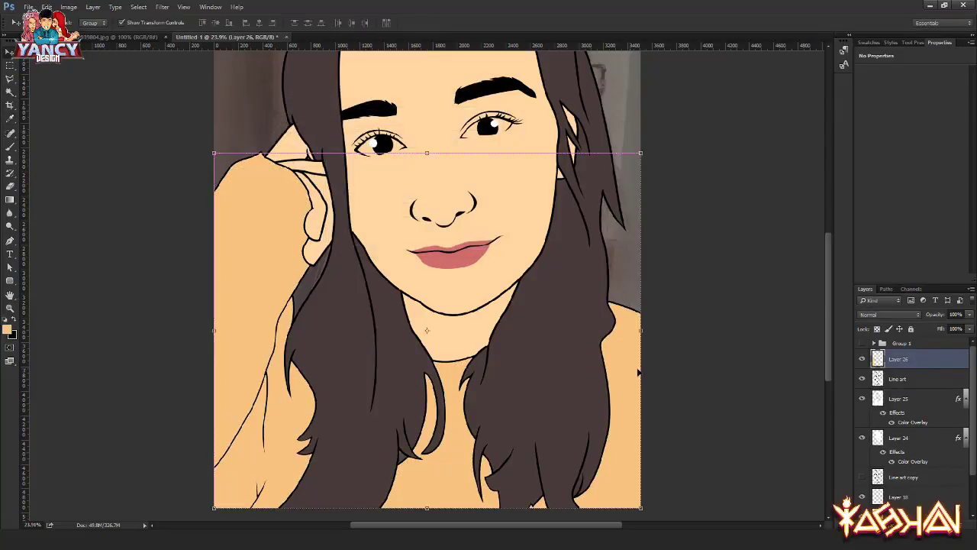
{"action": "left_click_drag", "start_coordinate": [928, 359], "coordinate": [937, 375]}
{"action": "double_click", "coordinate": [935, 379]}
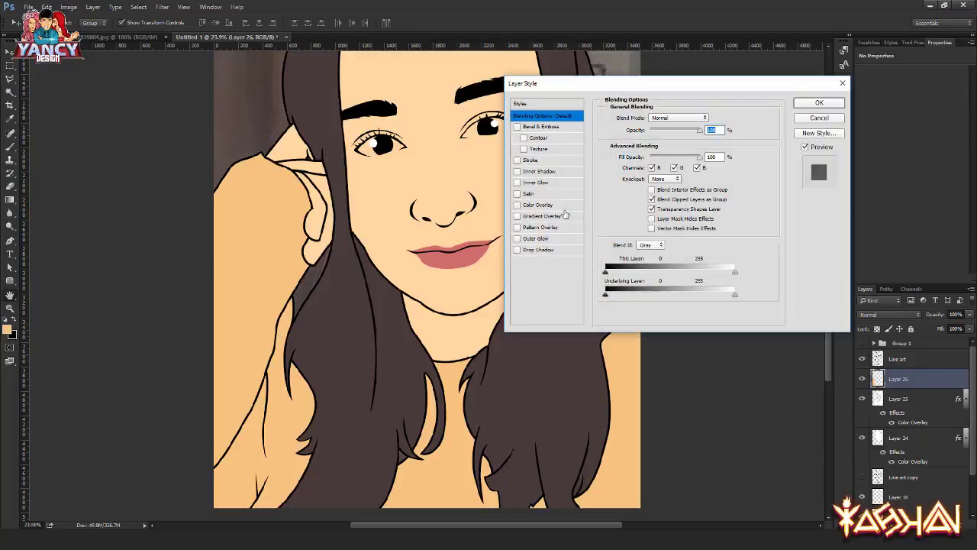
{"action": "left_click", "coordinate": [539, 205]}
{"action": "left_click", "coordinate": [710, 119]}
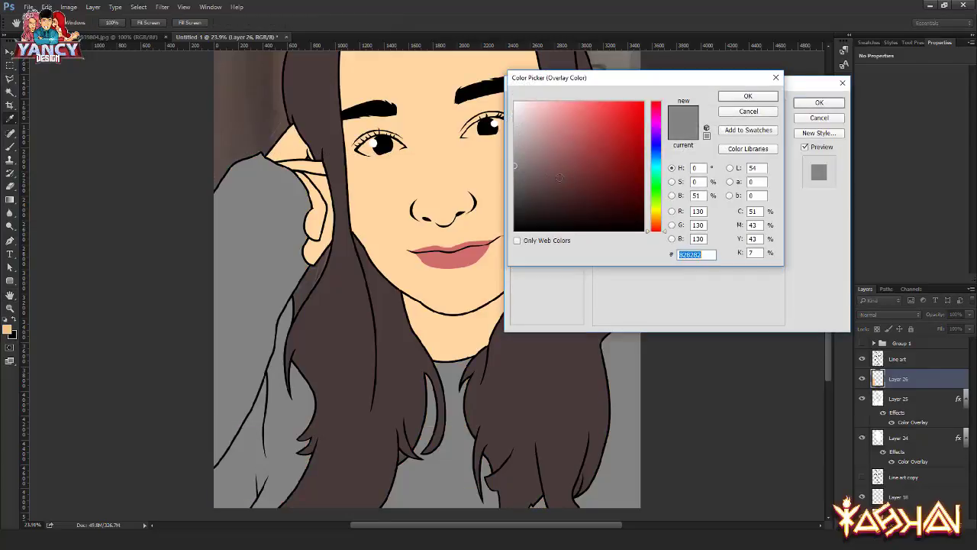
{"action": "left_click", "coordinate": [521, 155]}
{"action": "left_click_drag", "start_coordinate": [521, 155], "coordinate": [521, 162]}
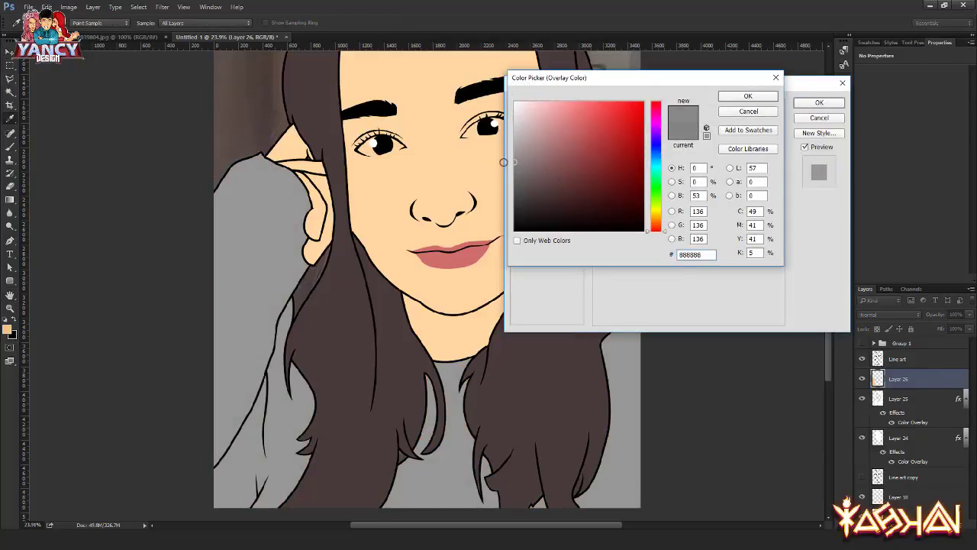
{"action": "left_click", "coordinate": [749, 96]}
{"action": "left_click", "coordinate": [819, 103]}
Step: Select the uncoloured gap beside the hand from Line art and expand the selection
{"action": "key", "text": "v"}
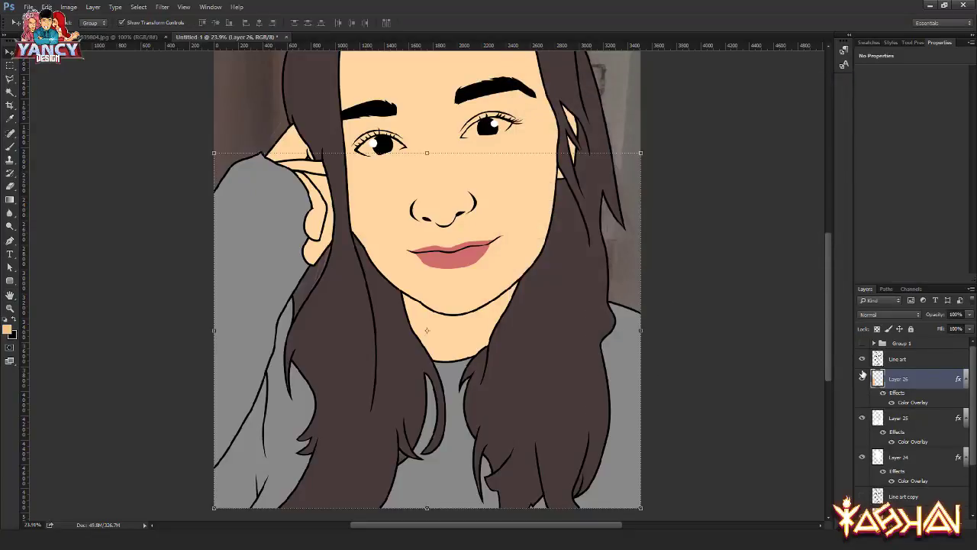
{"action": "left_click", "coordinate": [888, 359]}
{"action": "key", "text": "w"}
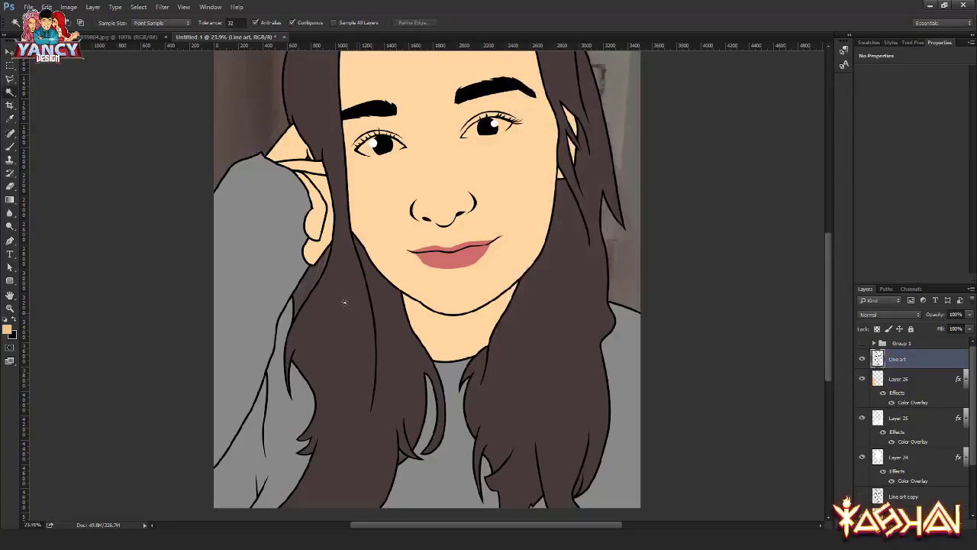
{"action": "left_click", "coordinate": [304, 282]}
{"action": "key", "text": "alt+s"}
{"action": "key", "text": "m"}
{"action": "key", "text": "e"}
{"action": "key", "text": "Return"}
{"action": "scroll", "coordinate": [309, 157], "scroll_direction": "up", "scroll_amount": 3}
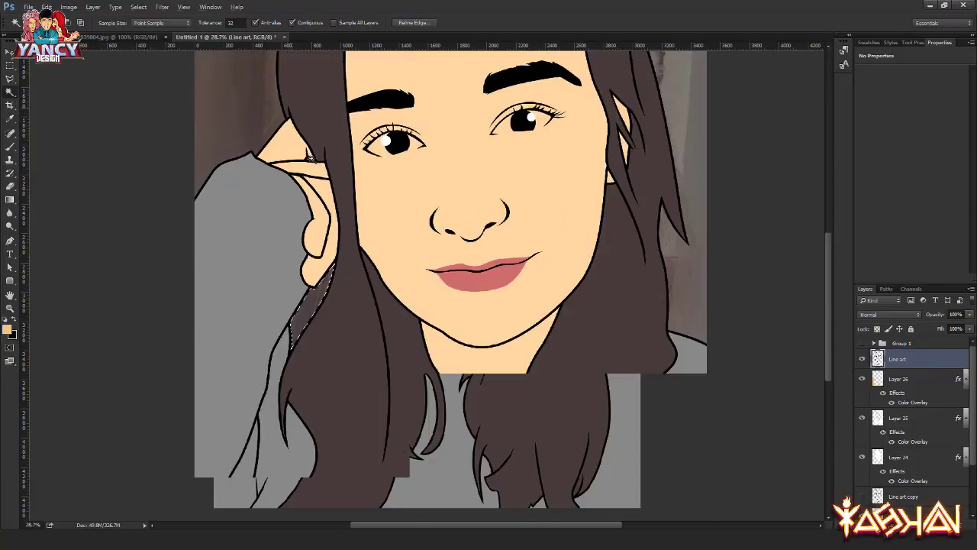
{"action": "scroll", "coordinate": [309, 158], "scroll_direction": "up", "scroll_amount": 2}
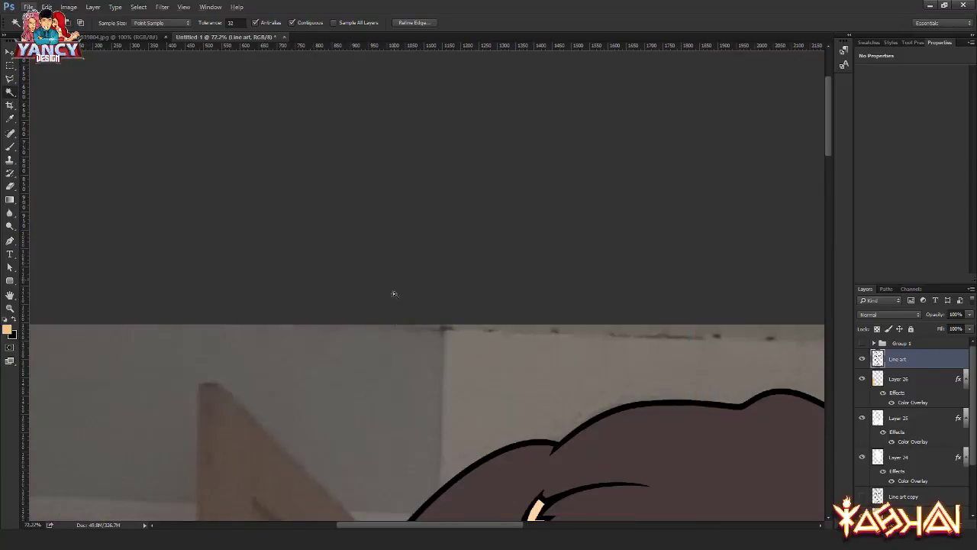
{"action": "left_click_drag", "start_coordinate": [392, 290], "coordinate": [390, 160]}
{"action": "scroll", "coordinate": [390, 160], "scroll_direction": "down", "scroll_amount": 5}
{"action": "scroll", "coordinate": [415, 125], "scroll_direction": "down", "scroll_amount": 5}
{"action": "scroll", "coordinate": [443, 323], "scroll_direction": "down", "scroll_amount": 4}
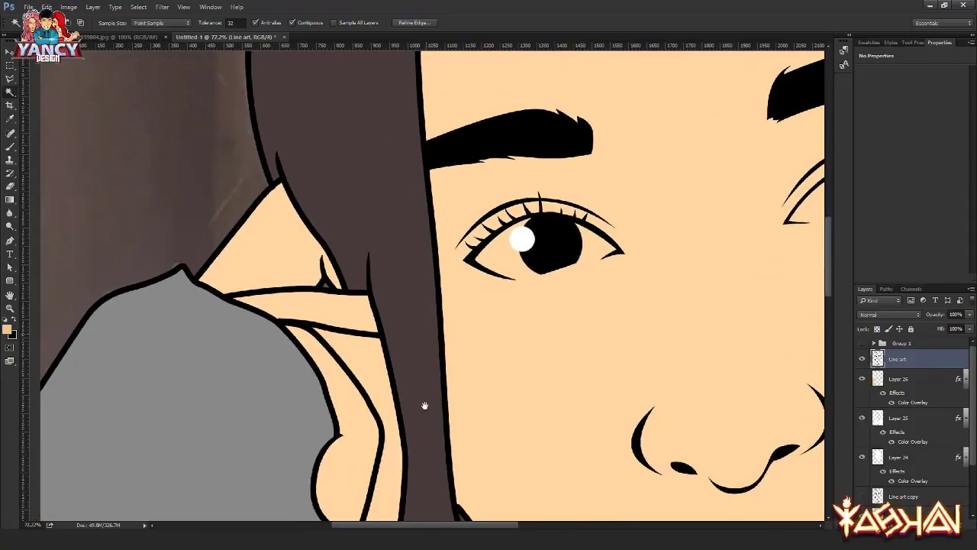
{"action": "scroll", "coordinate": [426, 405], "scroll_direction": "down", "scroll_amount": 4}
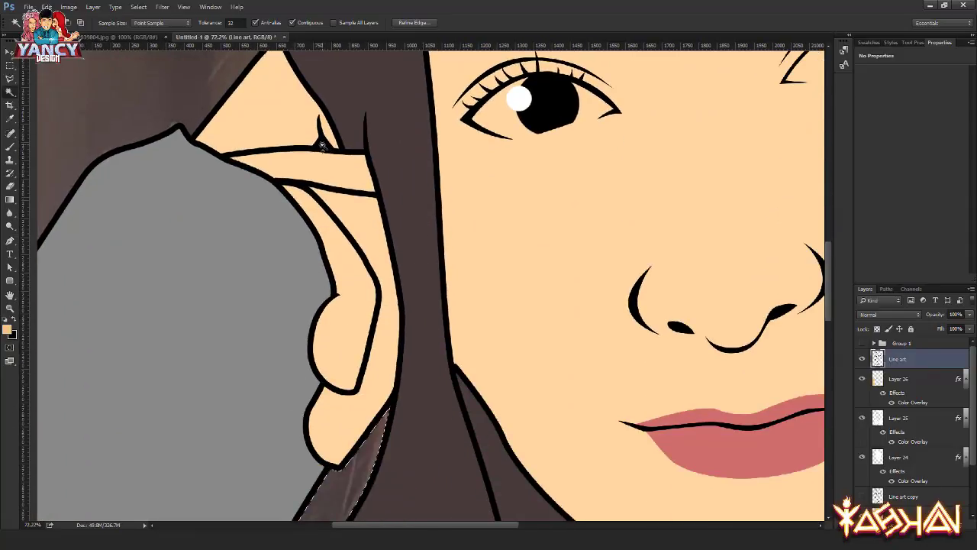
Step: Fill the gap with the dark hair colour on new Layer 27 beneath Line art
{"action": "key", "text": "ctrl+shift+n"}
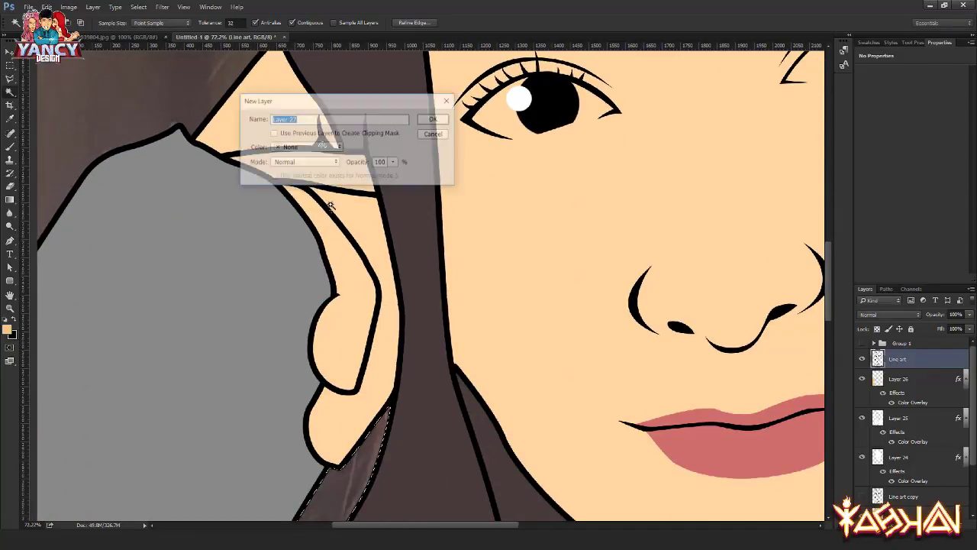
{"action": "key", "text": "Return"}
{"action": "key", "text": "shift+F5"}
{"action": "key", "text": "Return"}
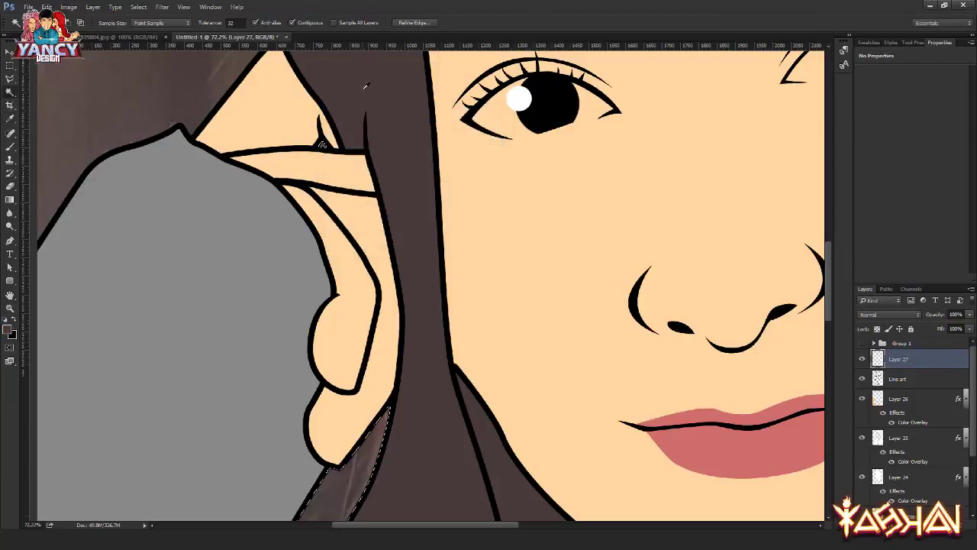
{"action": "key", "text": "v"}
{"action": "key", "text": "ctrl+bracketleft"}
{"action": "scroll", "coordinate": [431, 185], "scroll_direction": "down", "scroll_amount": 2}
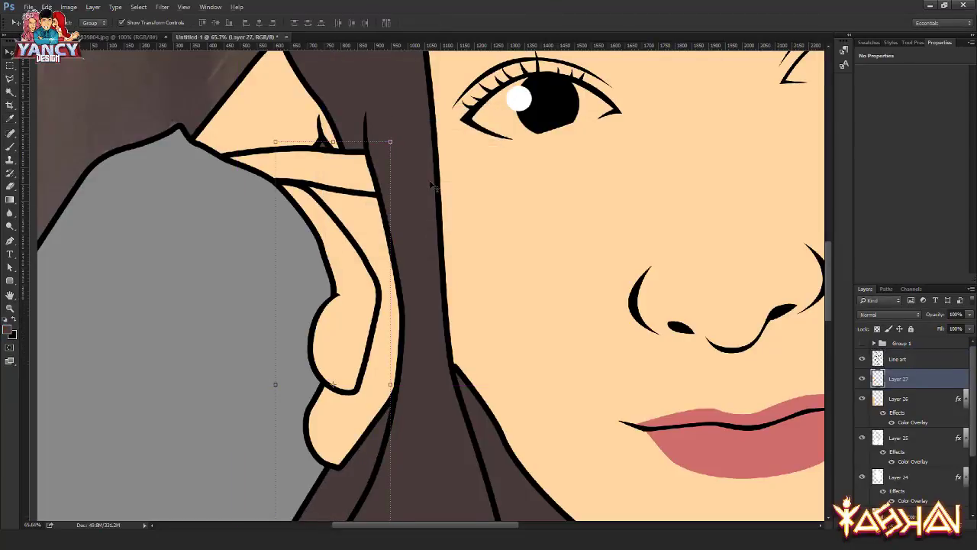
{"action": "scroll", "coordinate": [344, 195], "scroll_direction": "down", "scroll_amount": 3}
{"action": "left_click", "coordinate": [222, 202]}
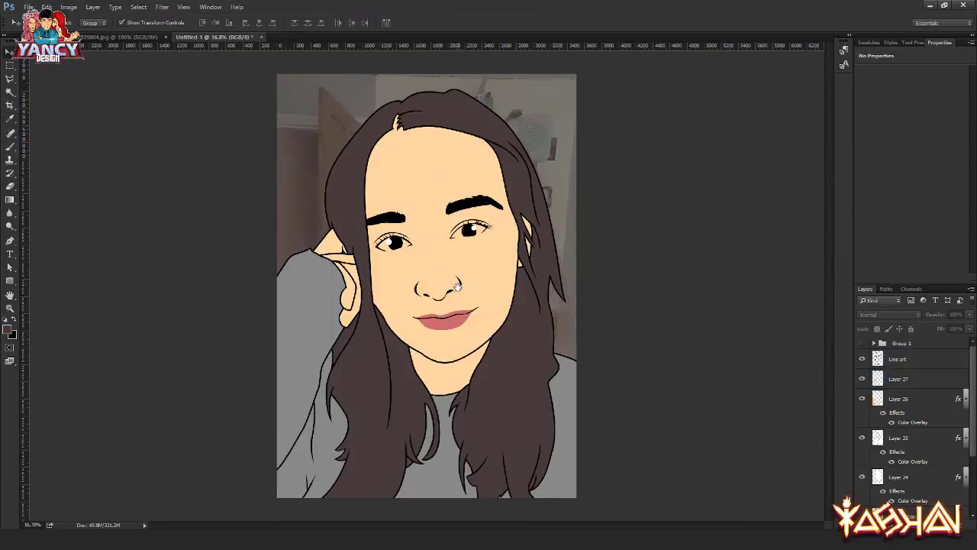
Step: Copy the whole knit texture into the portrait, enlarged and rotated over the left sleeve
{"action": "left_click", "coordinate": [118, 36]}
{"action": "key", "text": "ctrl+a"}
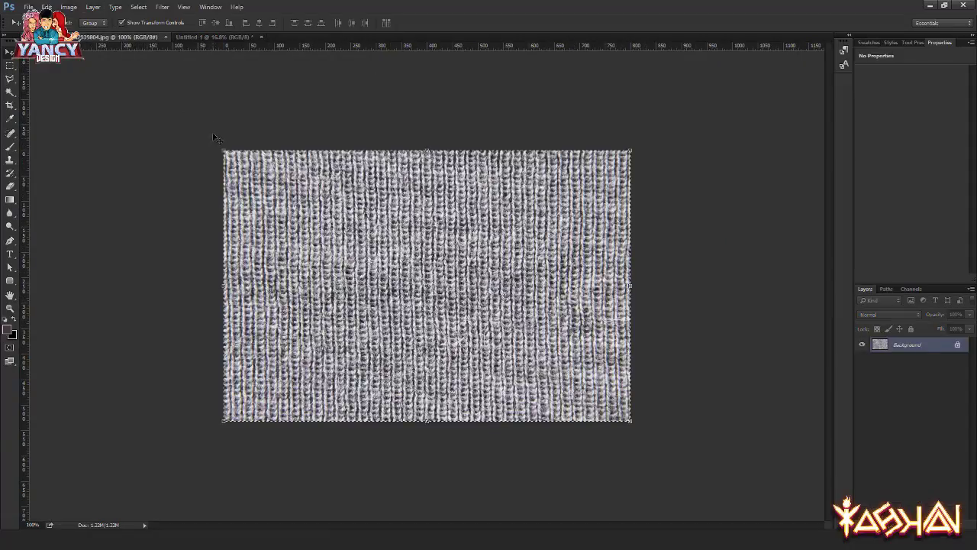
{"action": "key", "text": "ctrl+c"}
{"action": "key", "text": "ctrl+Tab"}
{"action": "key", "text": "ctrl+v"}
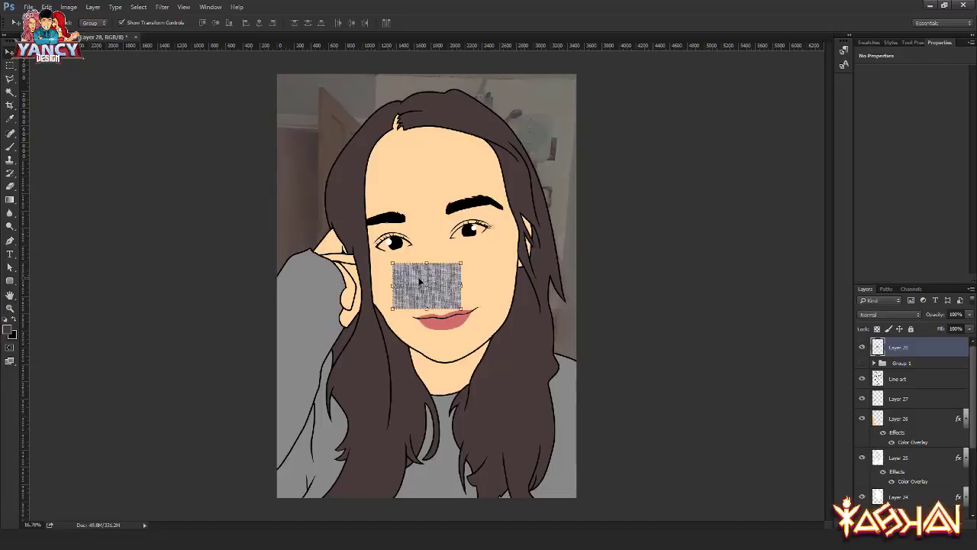
{"action": "key", "text": "ctrl+t"}
{"action": "mouse_move", "coordinate": [462, 263]}
{"action": "left_mouse_down"}
{"action": "mouse_move", "coordinate": [544, 200]}
{"action": "mouse_move", "coordinate": [504, 183]}
{"action": "mouse_move", "coordinate": [405, 187]}
{"action": "mouse_move", "coordinate": [351, 238]}
{"action": "mouse_move", "coordinate": [362, 278]}
{"action": "mouse_move", "coordinate": [275, 309]}
{"action": "left_mouse_up"}
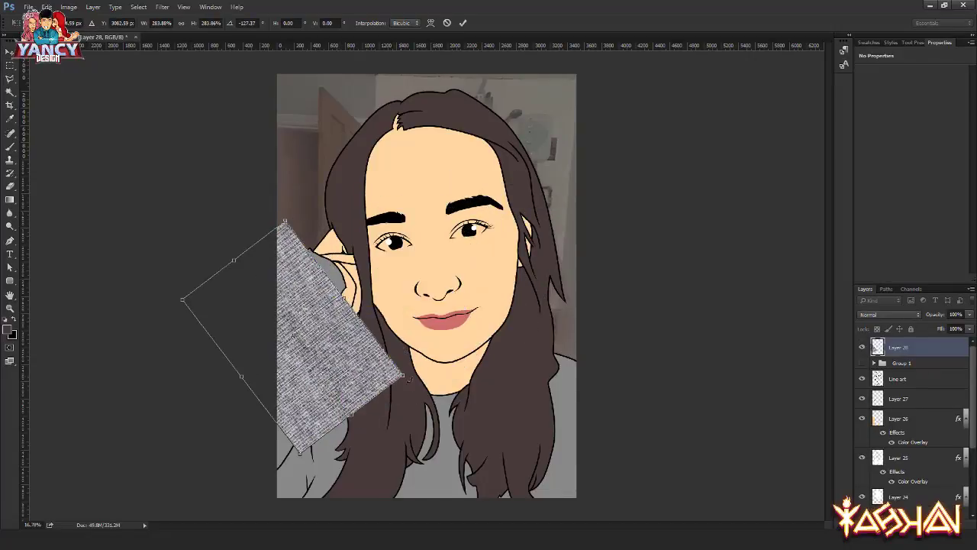
{"action": "mouse_move", "coordinate": [404, 376]}
{"action": "left_mouse_down"}
{"action": "mouse_move", "coordinate": [458, 359]}
{"action": "mouse_move", "coordinate": [497, 327]}
{"action": "mouse_move", "coordinate": [502, 338]}
{"action": "mouse_move", "coordinate": [438, 373]}
{"action": "left_mouse_up"}
{"action": "key", "text": "Return"}
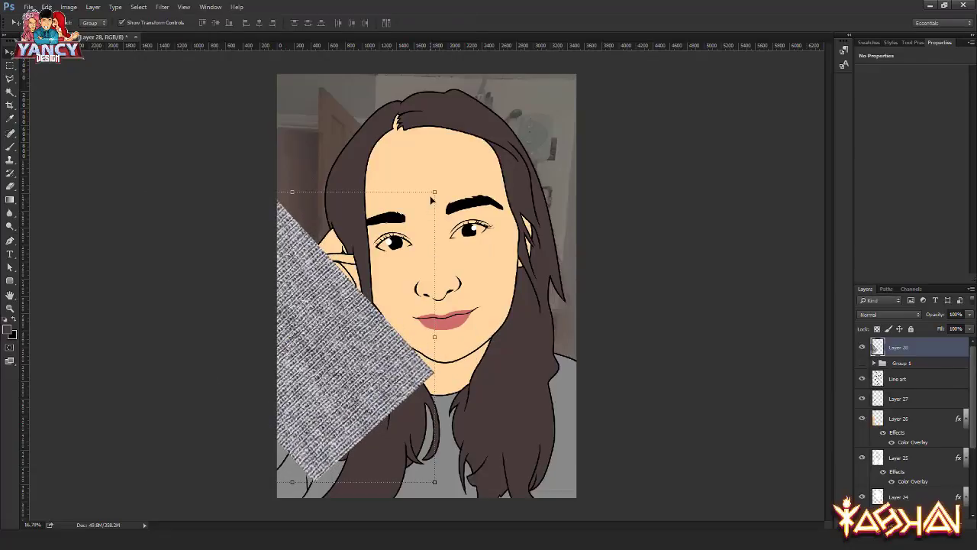
Step: Refine the texture's rotation and position, add a hidden duplicate, and load Layer 26's sweater selection
{"action": "key", "text": "ctrl+t"}
{"action": "left_click_drag", "start_coordinate": [443, 179], "coordinate": [462, 200]}
{"action": "left_click_drag", "start_coordinate": [382, 367], "coordinate": [504, 255]}
{"action": "key", "text": "Return"}
{"action": "key", "text": "ctrl+j"}
{"action": "left_click", "coordinate": [863, 349]}
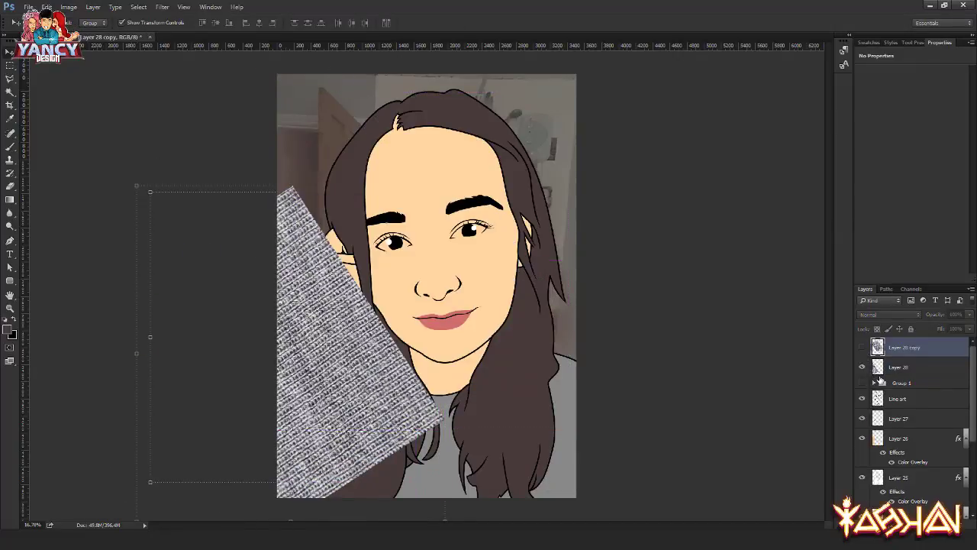
{"action": "left_click", "coordinate": [877, 370]}
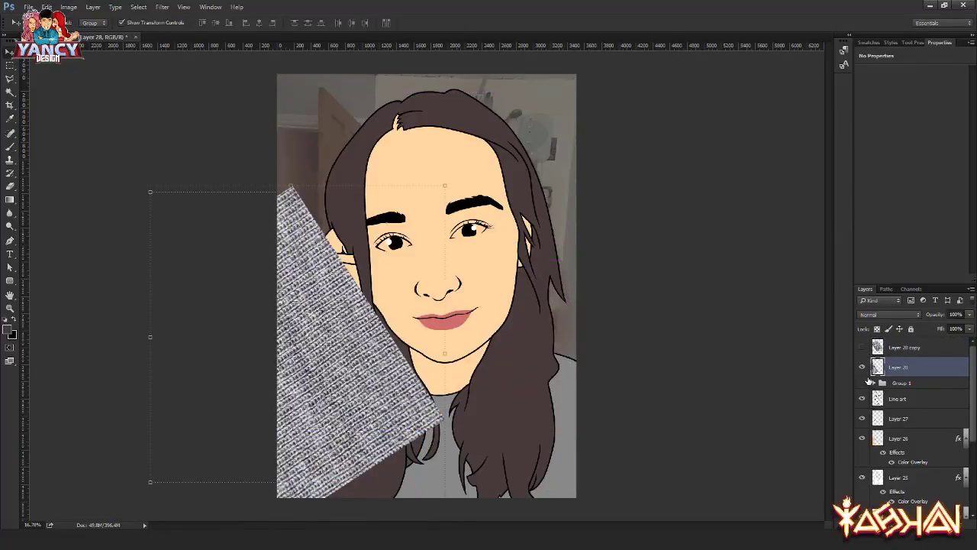
{"action": "left_click", "coordinate": [878, 440], "text": "ctrl"}
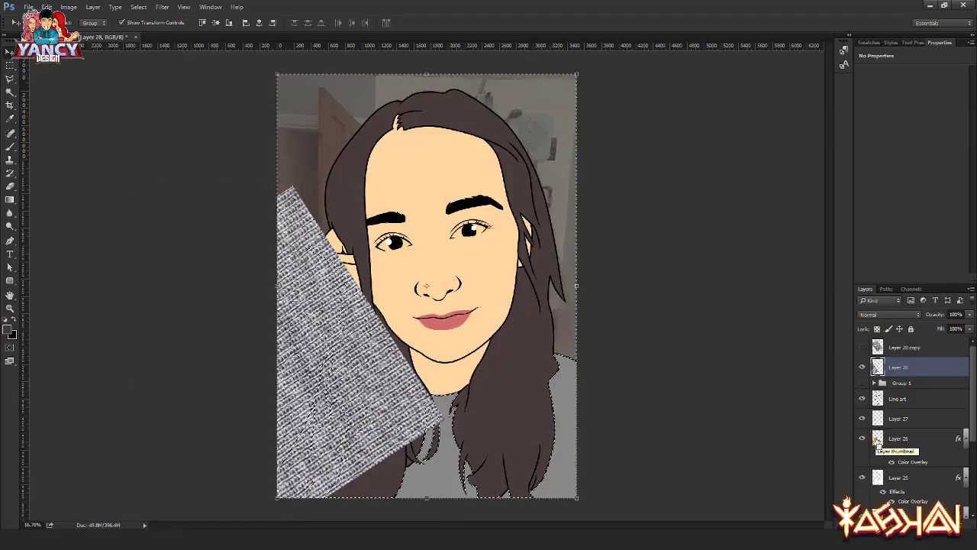
Step: Remove the knit texture outside the sweater selection so it covers only the sleeve
{"action": "key", "text": "ctrl+shift+i"}
{"action": "key", "text": "Delete"}
{"action": "key", "text": "Up"}
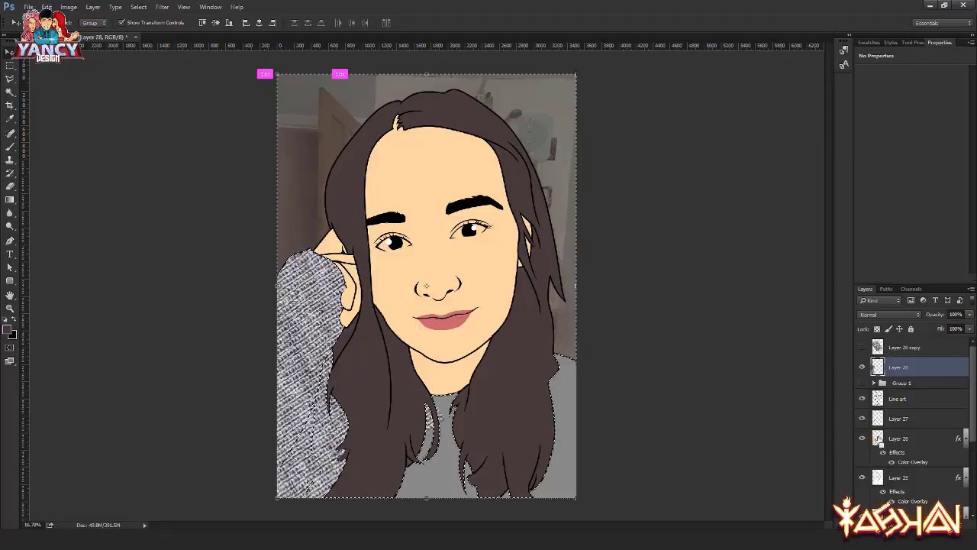
{"action": "key", "text": "ctrl+d"}
{"action": "key", "text": "p"}
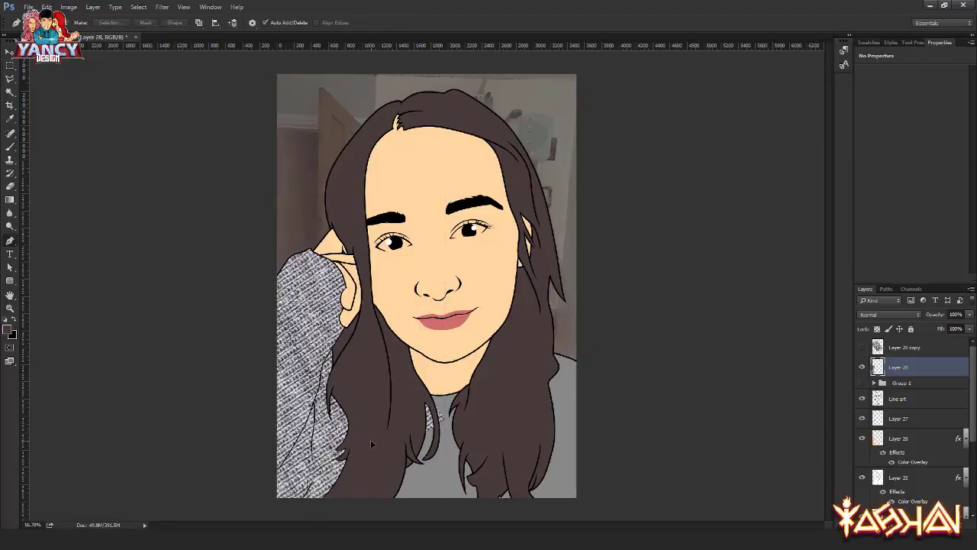
Step: Zoom to the lower hair and sweater, then show and select Layer 28 copy
{"action": "scroll", "coordinate": [334, 379], "scroll_direction": "up", "scroll_amount": 2}
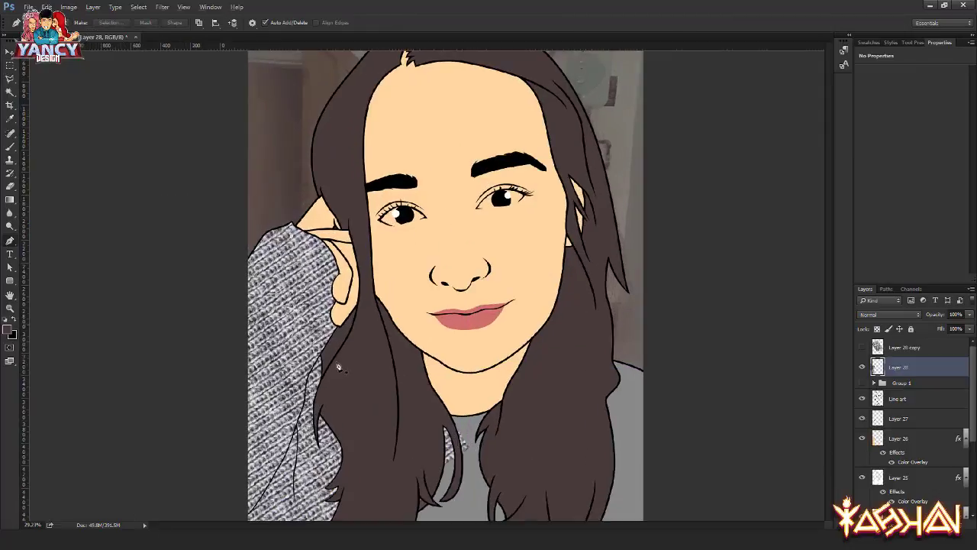
{"action": "scroll", "coordinate": [324, 371], "scroll_direction": "up", "scroll_amount": 2}
{"action": "scroll", "coordinate": [313, 359], "scroll_direction": "up", "scroll_amount": 1}
{"action": "scroll", "coordinate": [314, 359], "scroll_direction": "up", "scroll_amount": 1}
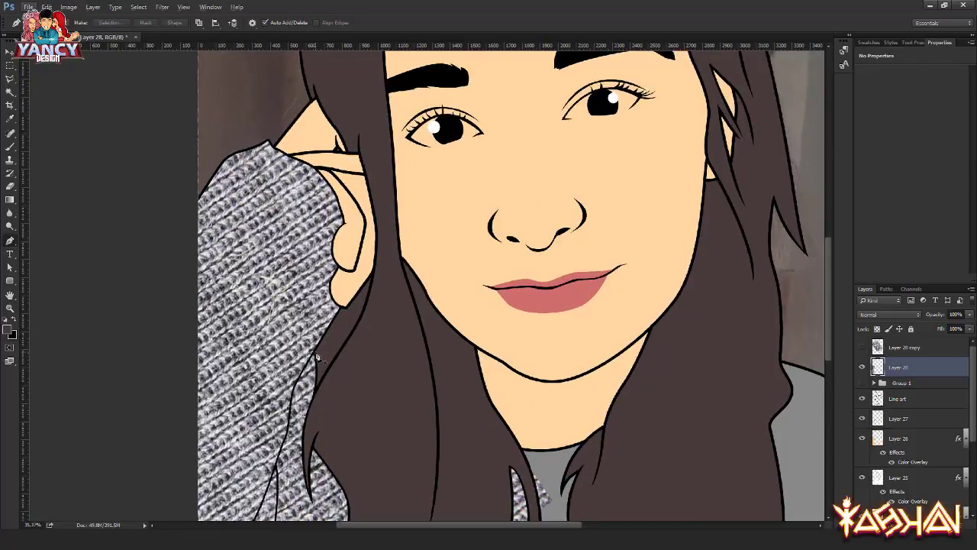
{"action": "left_click_drag", "start_coordinate": [316, 385], "coordinate": [388, 273]}
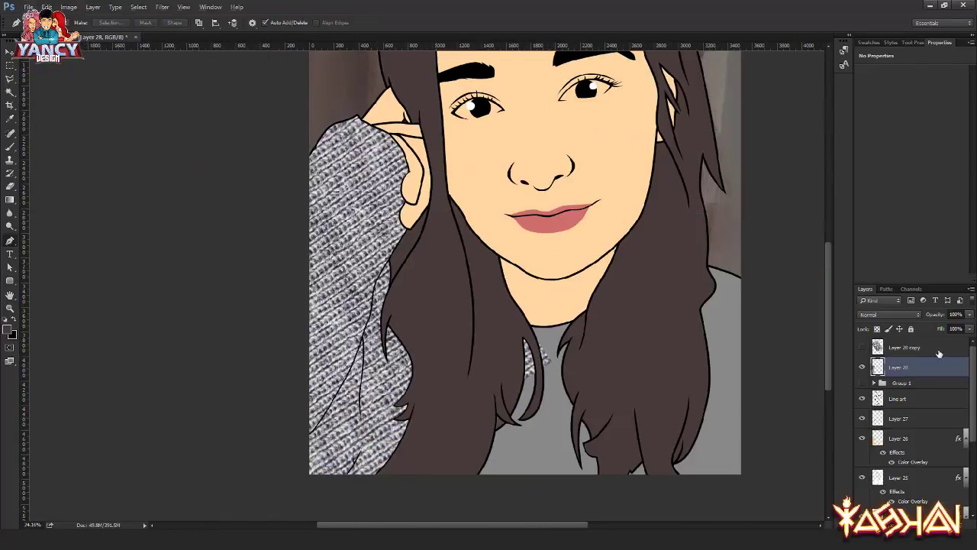
{"action": "left_click", "coordinate": [862, 347]}
{"action": "left_click", "coordinate": [905, 348]}
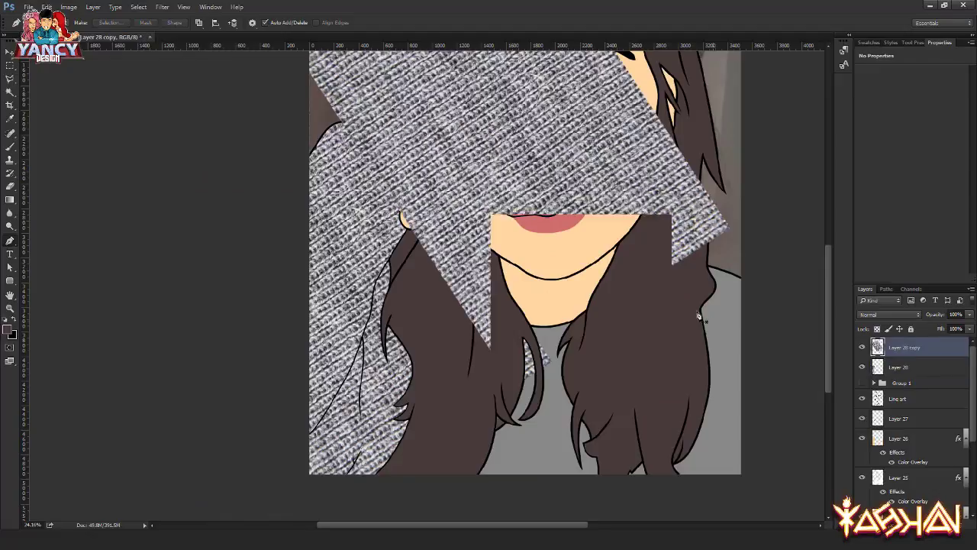
Step: Move the texture copy onto the right side of the sweater, shrunk to about 91%
{"action": "key", "text": "v"}
{"action": "left_click_drag", "start_coordinate": [575, 219], "coordinate": [622, 424]}
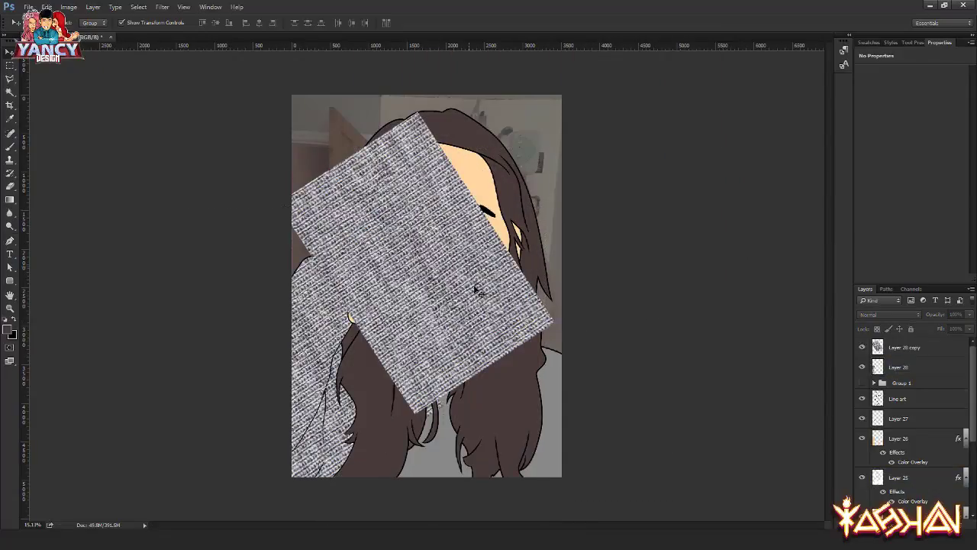
{"action": "left_click_drag", "start_coordinate": [458, 284], "coordinate": [489, 451]}
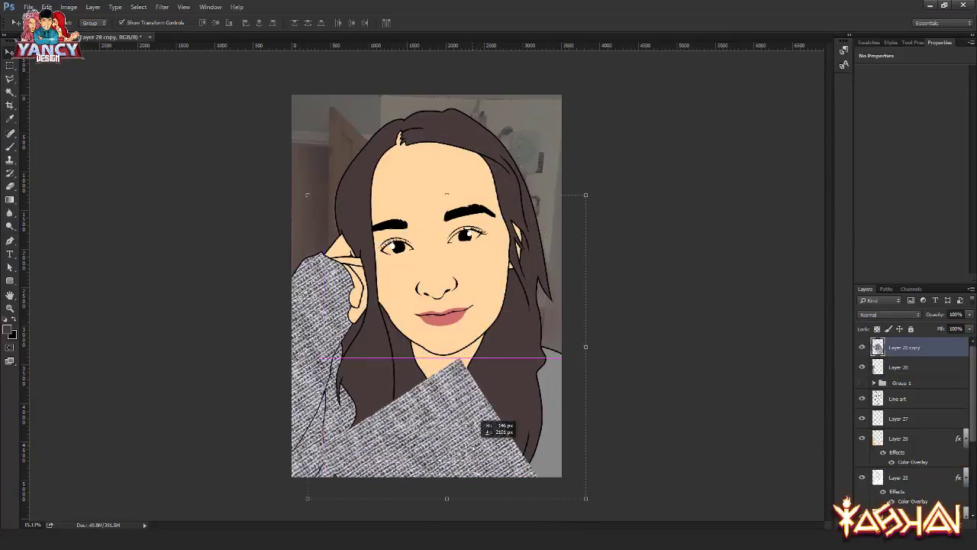
{"action": "left_click_drag", "start_coordinate": [489, 451], "coordinate": [481, 429]}
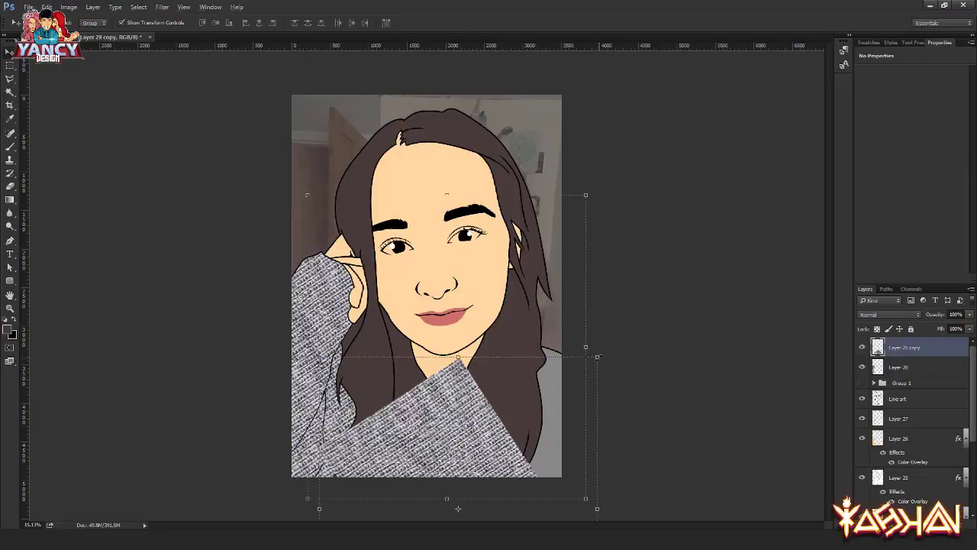
{"action": "left_click_drag", "start_coordinate": [598, 356], "coordinate": [462, 429]}
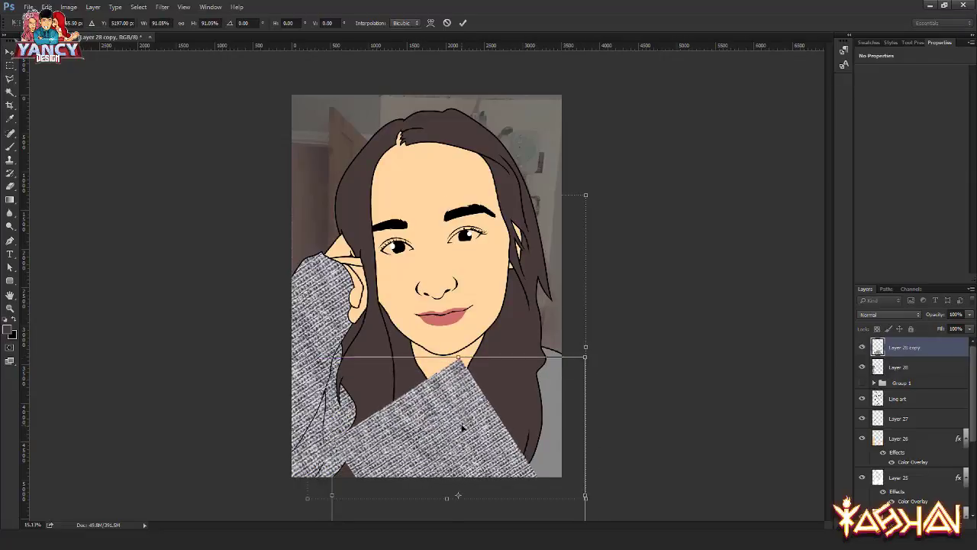
{"action": "key", "text": "Return"}
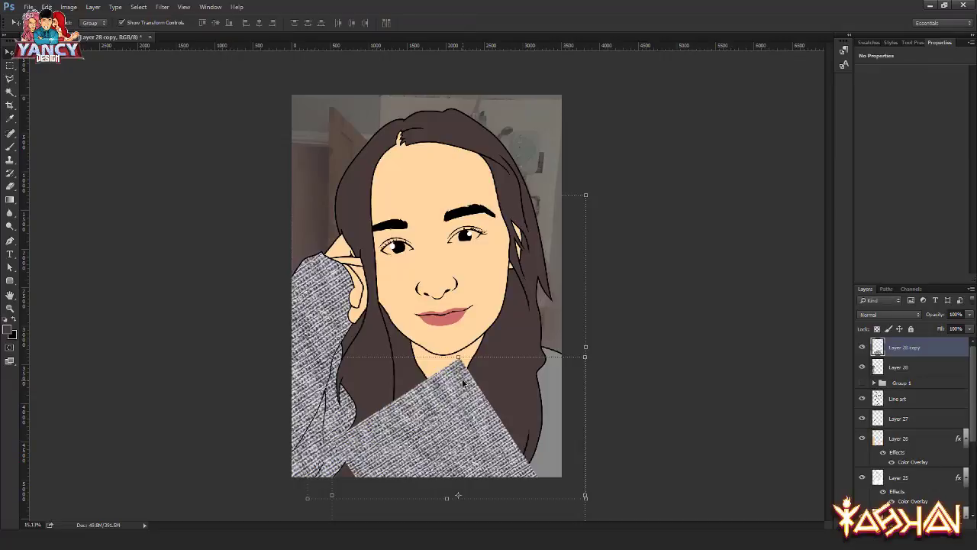
{"action": "left_click_drag", "start_coordinate": [462, 379], "coordinate": [567, 344]}
Step: Trim the copy outside the sweater, merge it into Layer 28, and move it beneath Line art
{"action": "key", "text": "ctrl+j"}
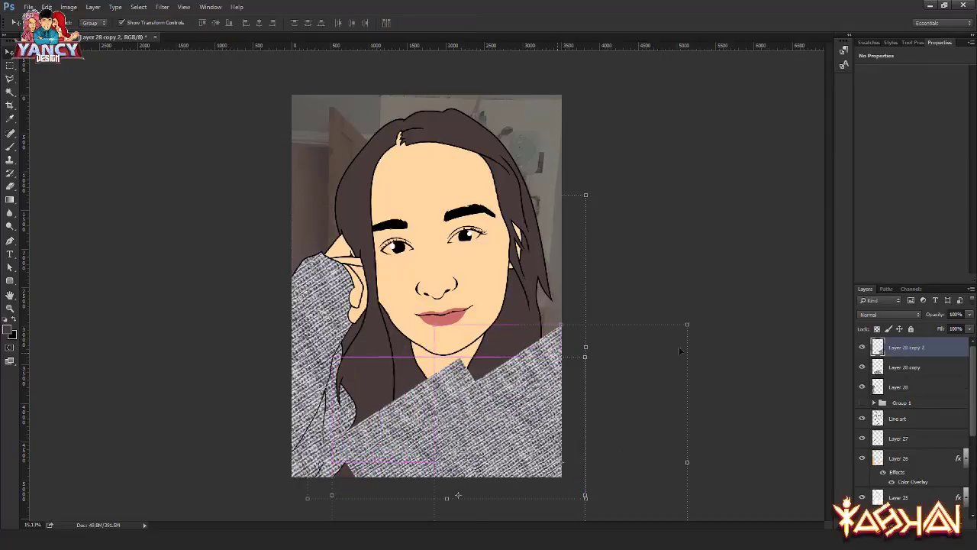
{"action": "key", "text": "ctrl+z"}
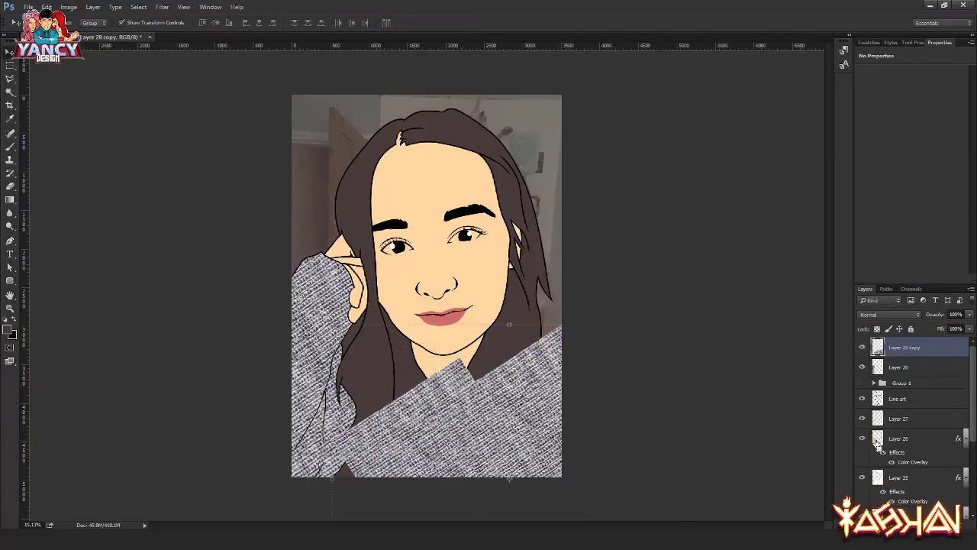
{"action": "left_click", "coordinate": [878, 438], "text": "ctrl"}
{"action": "key", "text": "ctrl+shift+i"}
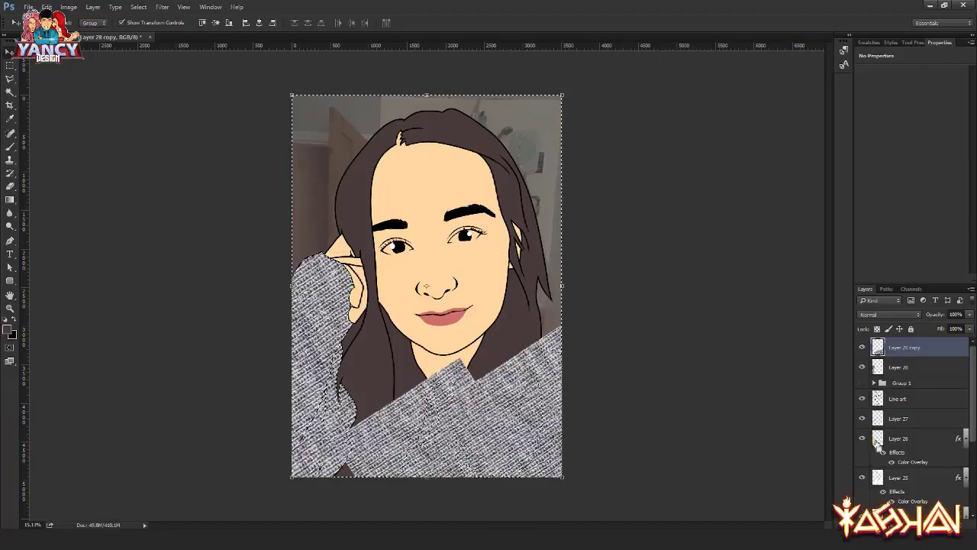
{"action": "key", "text": "Delete"}
{"action": "key", "text": "ctrl+d"}
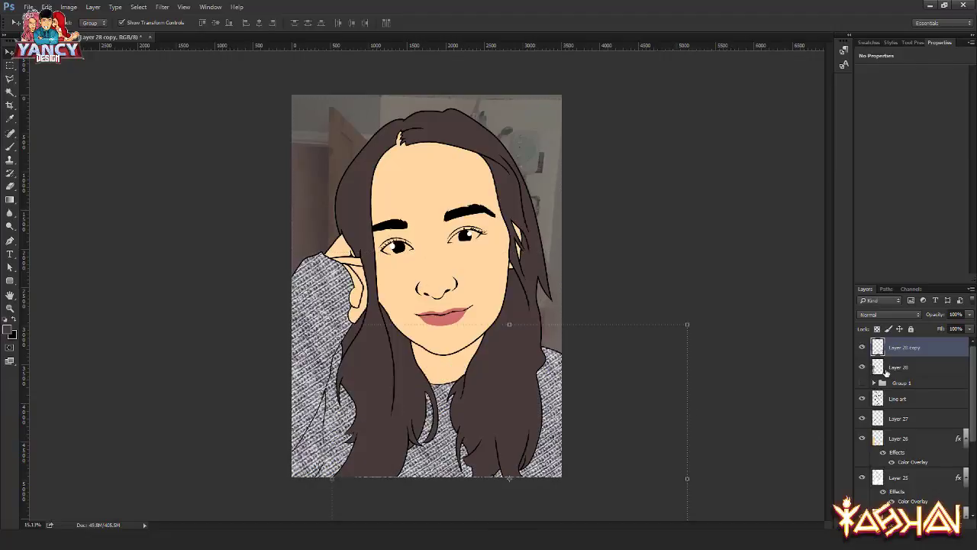
{"action": "left_click", "coordinate": [863, 347]}
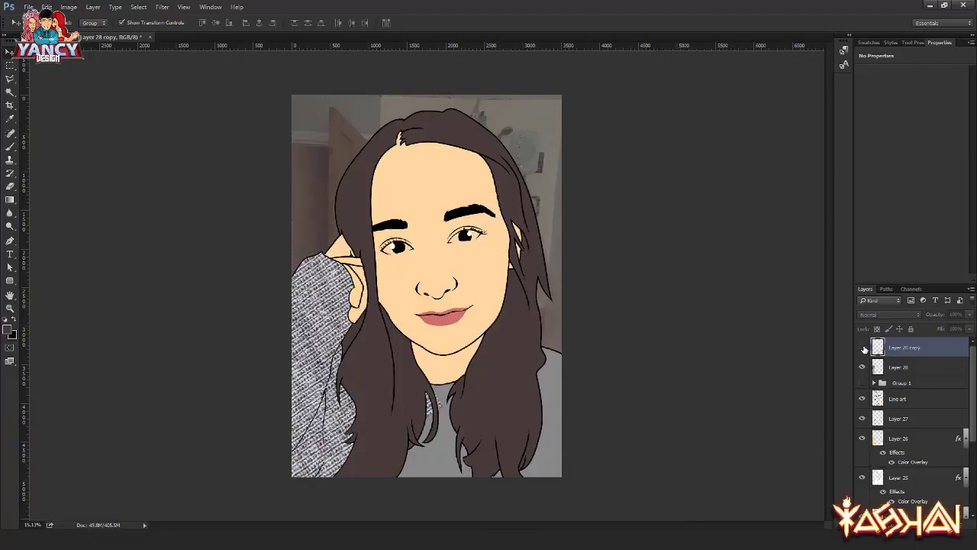
{"action": "key", "text": "ctrl+e"}
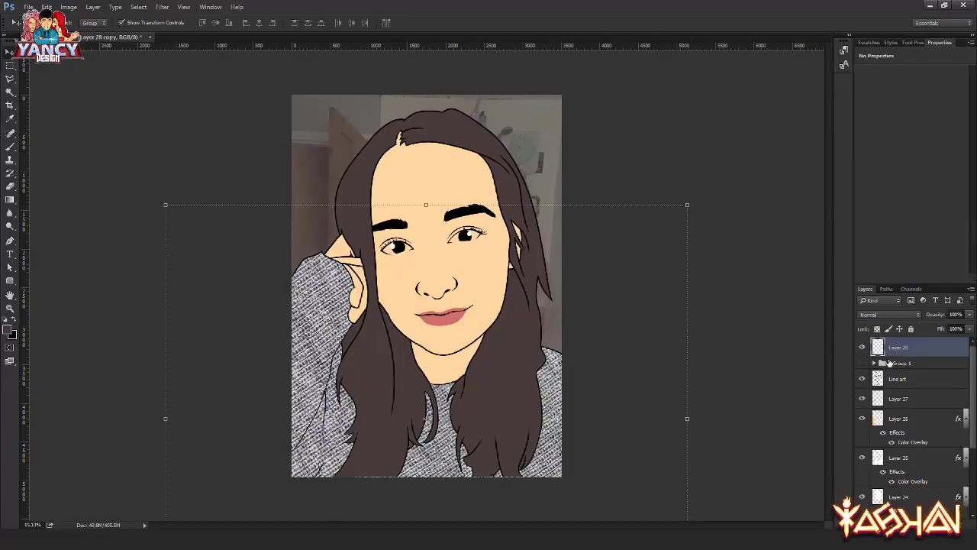
{"action": "key", "text": "ctrl+bracketleft"}
{"action": "key", "text": "ctrl+bracketleft"}
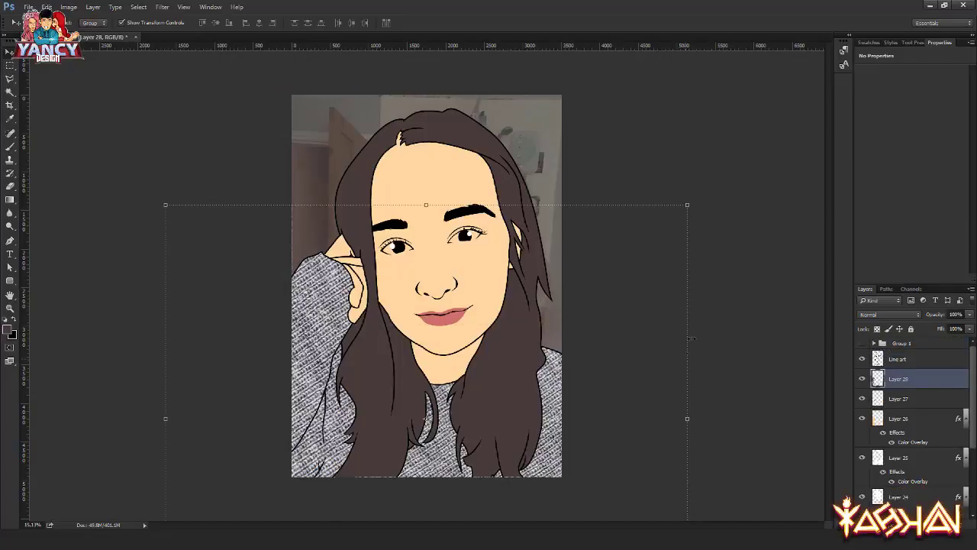
{"action": "left_click", "coordinate": [642, 334]}
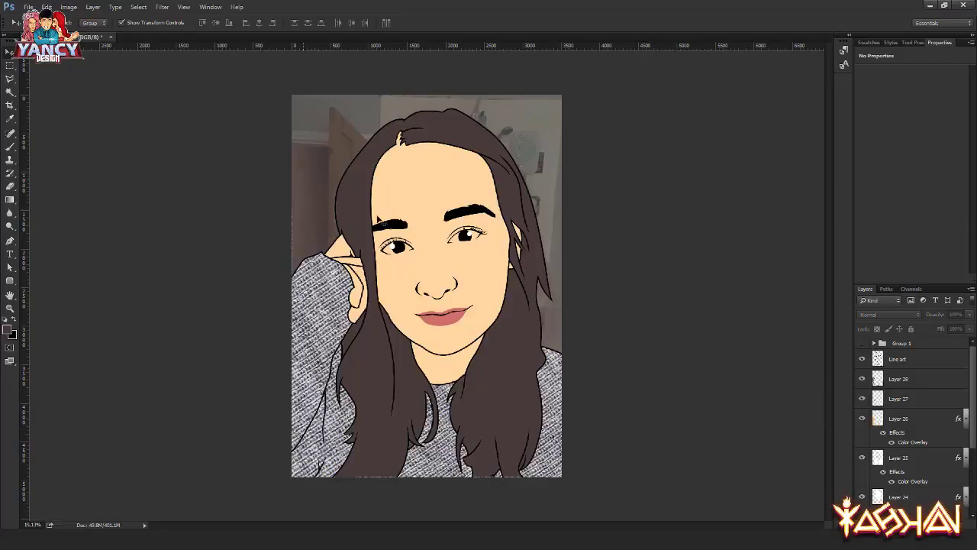
{"action": "scroll", "coordinate": [893, 462], "scroll_direction": "down", "scroll_amount": 3}
Step: Hide the reference photo Layer 1 and select Layer 25, trying the brush and pen tools
{"action": "left_click", "coordinate": [862, 489]}
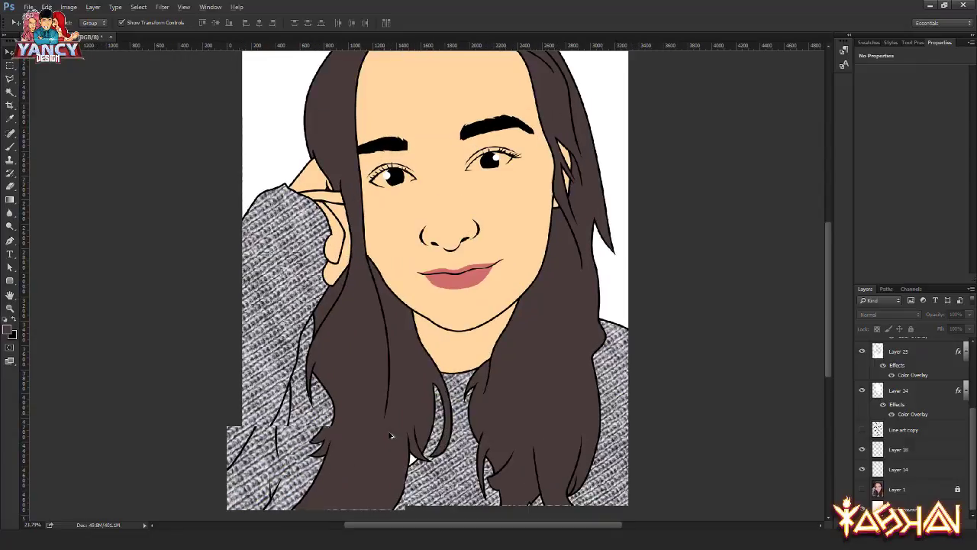
{"action": "left_click", "coordinate": [387, 400]}
{"action": "scroll", "coordinate": [400, 381], "scroll_direction": "down", "scroll_amount": 1}
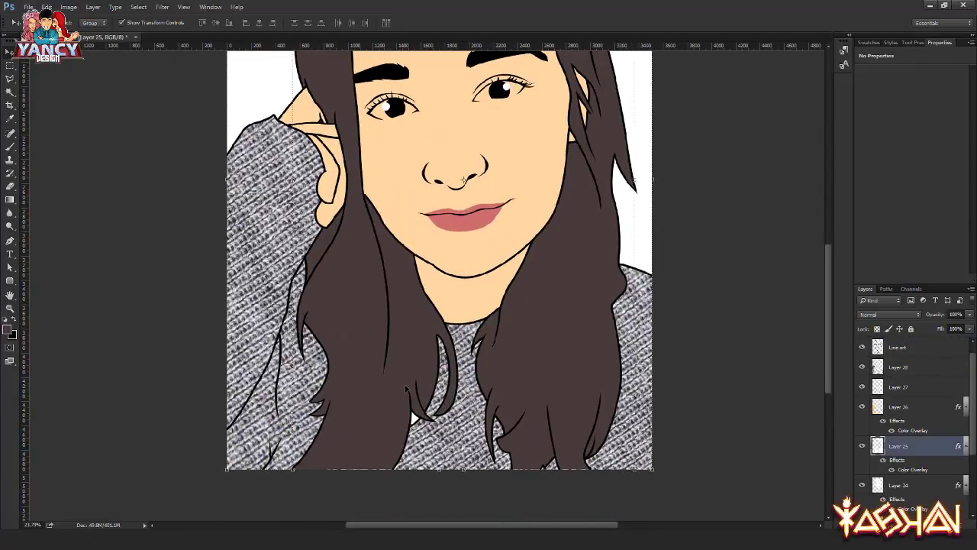
{"action": "scroll", "coordinate": [395, 385], "scroll_direction": "down", "scroll_amount": 1}
{"action": "key", "text": "b"}
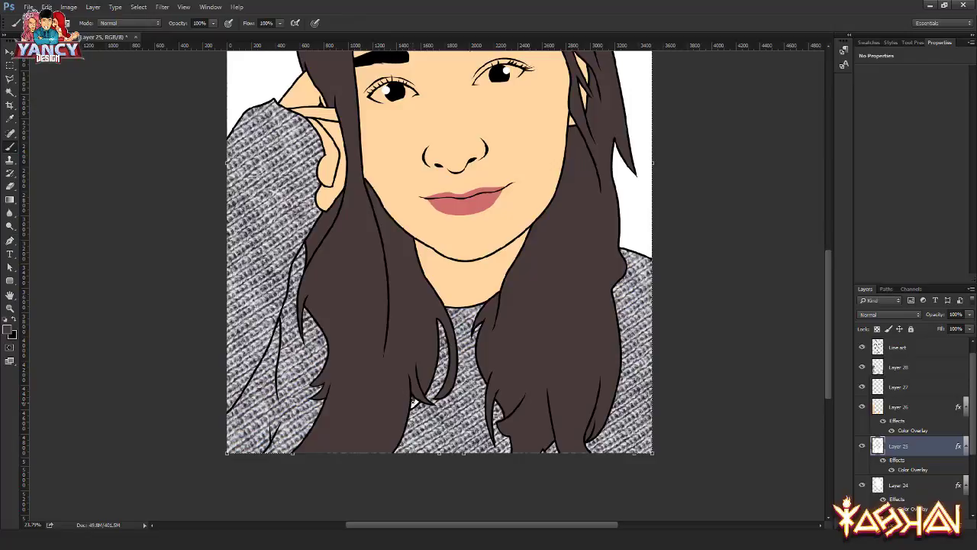
{"action": "key", "text": "p"}
{"action": "key", "text": "b"}
{"action": "key", "text": "v"}
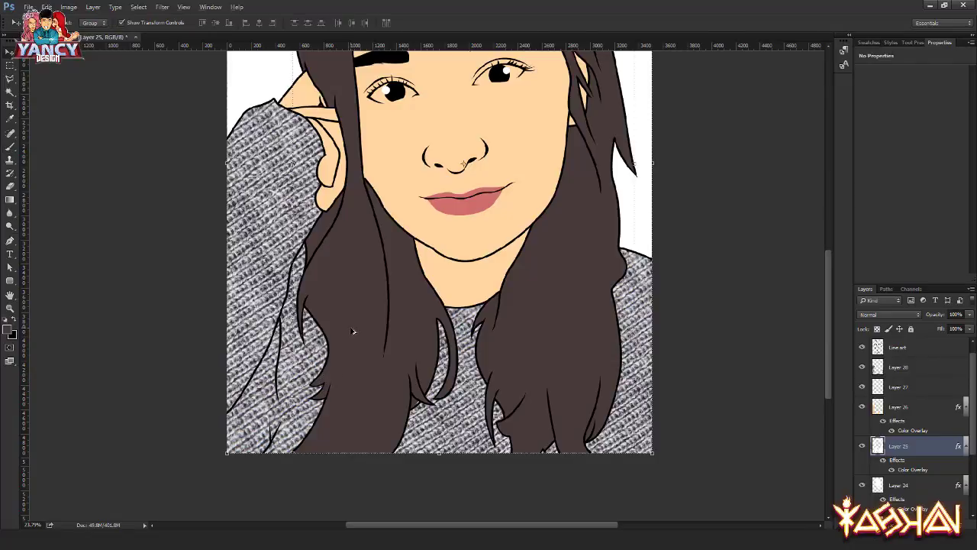
Step: Deselect Layer 25, zoom in on the eyes and select the Line art layer
{"action": "scroll", "coordinate": [336, 305], "scroll_direction": "down", "scroll_amount": 1}
{"action": "scroll", "coordinate": [298, 235], "scroll_direction": "down", "scroll_amount": 2}
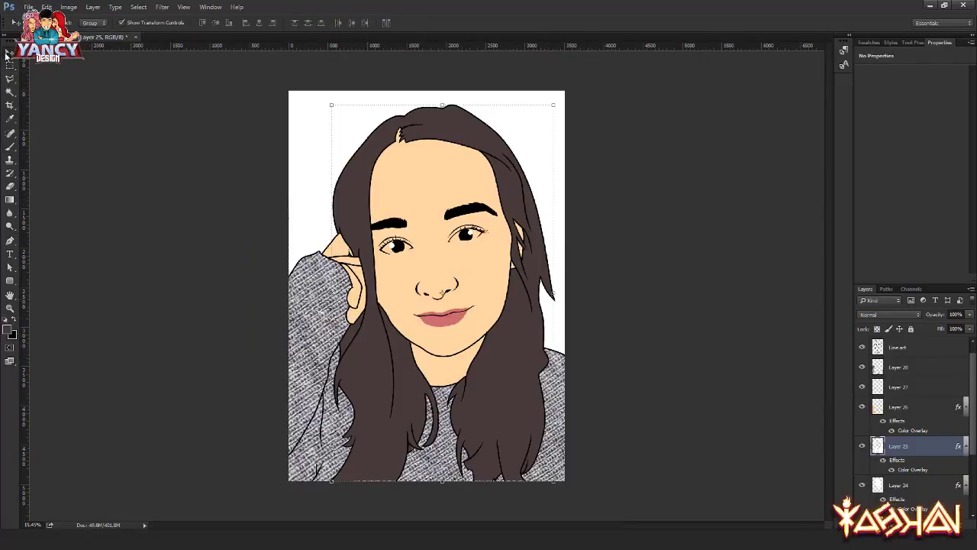
{"action": "left_click", "coordinate": [91, 189]}
{"action": "scroll", "coordinate": [397, 235], "scroll_direction": "up", "scroll_amount": 1}
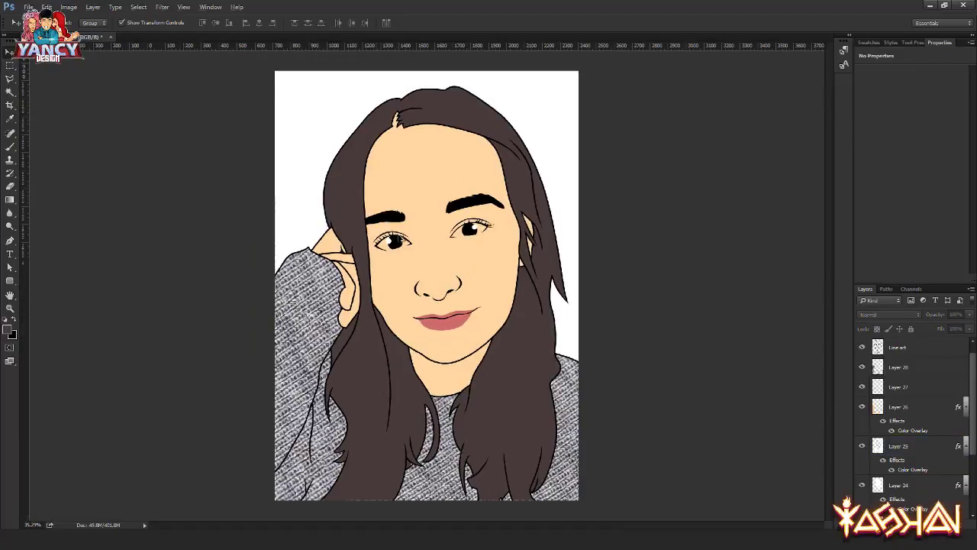
{"action": "scroll", "coordinate": [396, 241], "scroll_direction": "up", "scroll_amount": 2}
{"action": "scroll", "coordinate": [393, 248], "scroll_direction": "up", "scroll_amount": 2}
{"action": "scroll", "coordinate": [391, 260], "scroll_direction": "up", "scroll_amount": 2}
{"action": "left_click_drag", "start_coordinate": [391, 260], "coordinate": [307, 222]}
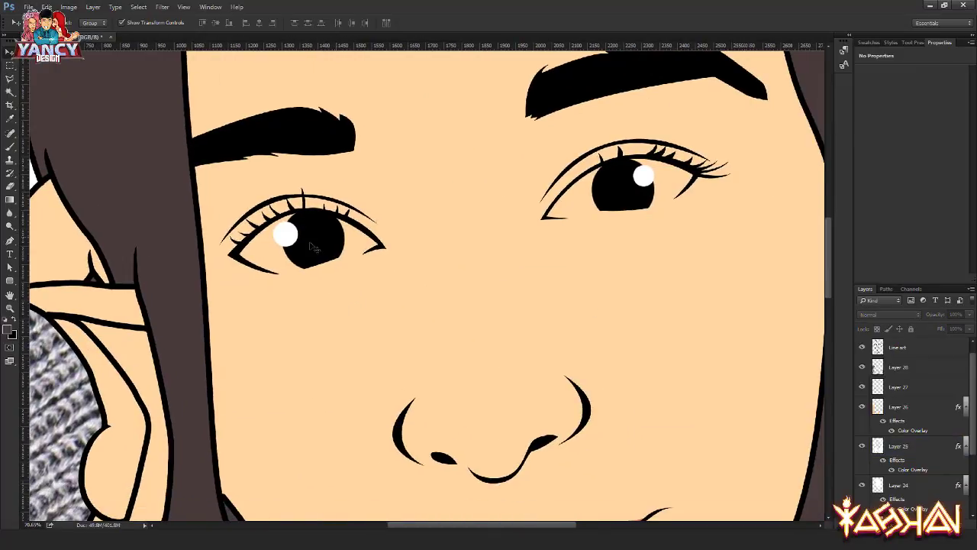
{"action": "left_click", "coordinate": [316, 247], "text": "ctrl"}
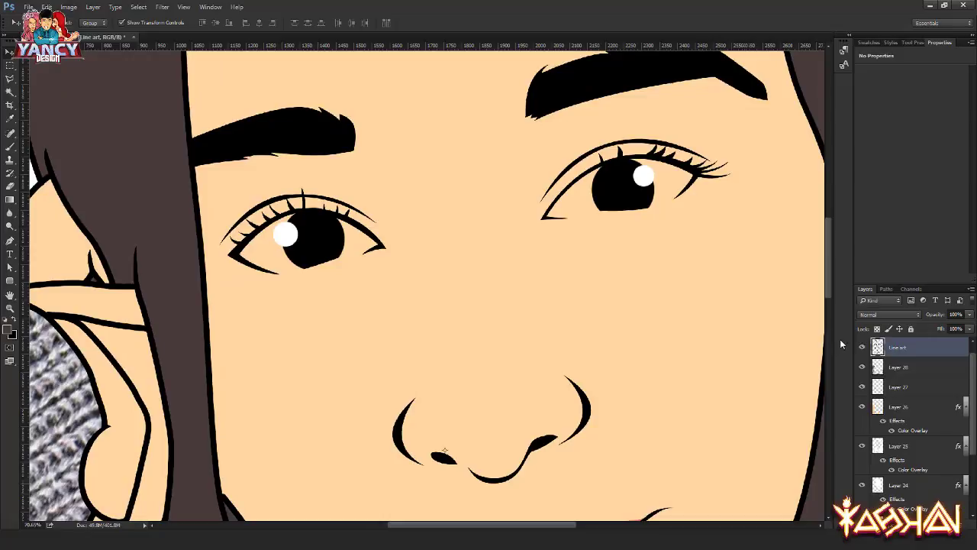
Step: On a new layer under Line art, pen-trace the left eye's outline and fill it white
{"action": "key", "text": "ctrl+shift+alt+n"}
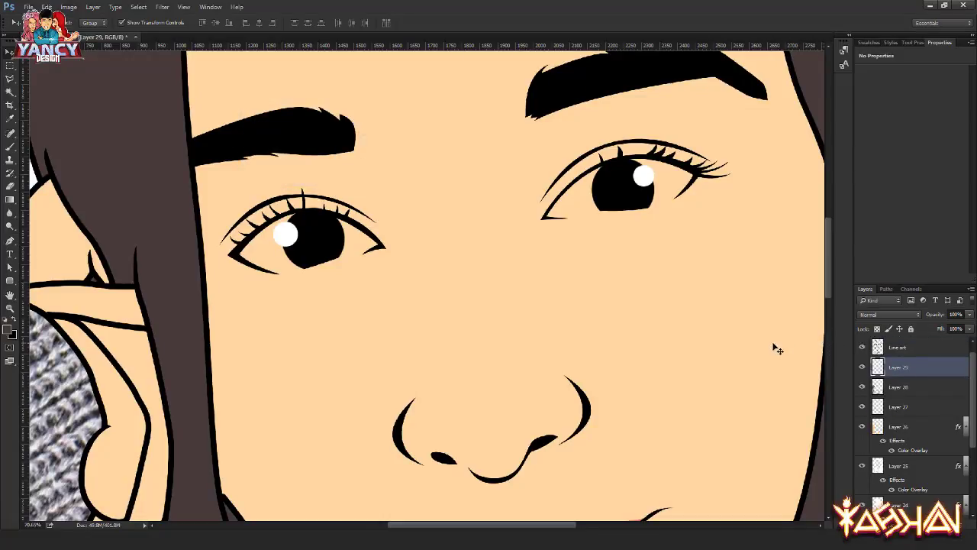
{"action": "key", "text": "p"}
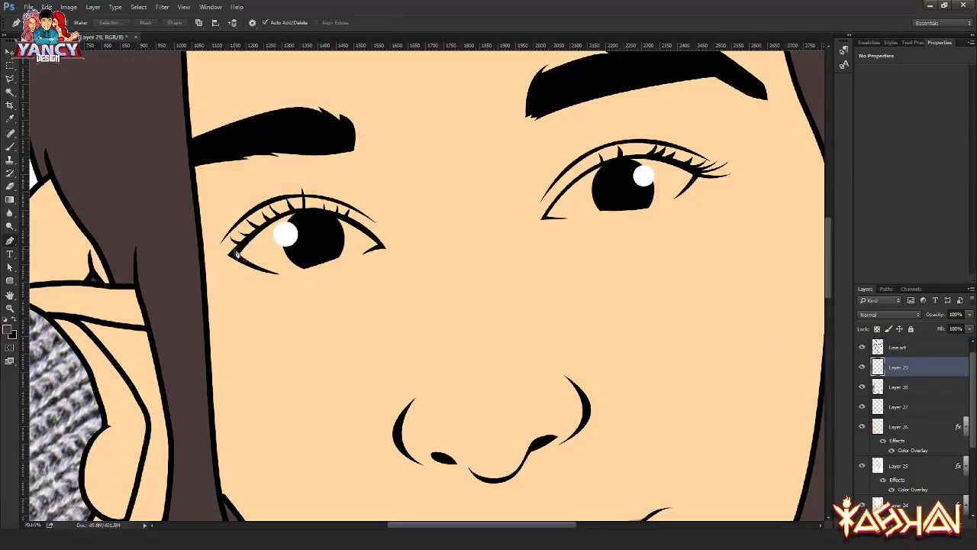
{"action": "left_click", "coordinate": [237, 254]}
{"action": "left_click_drag", "start_coordinate": [313, 214], "coordinate": [340, 207]}
{"action": "left_click", "coordinate": [375, 239]}
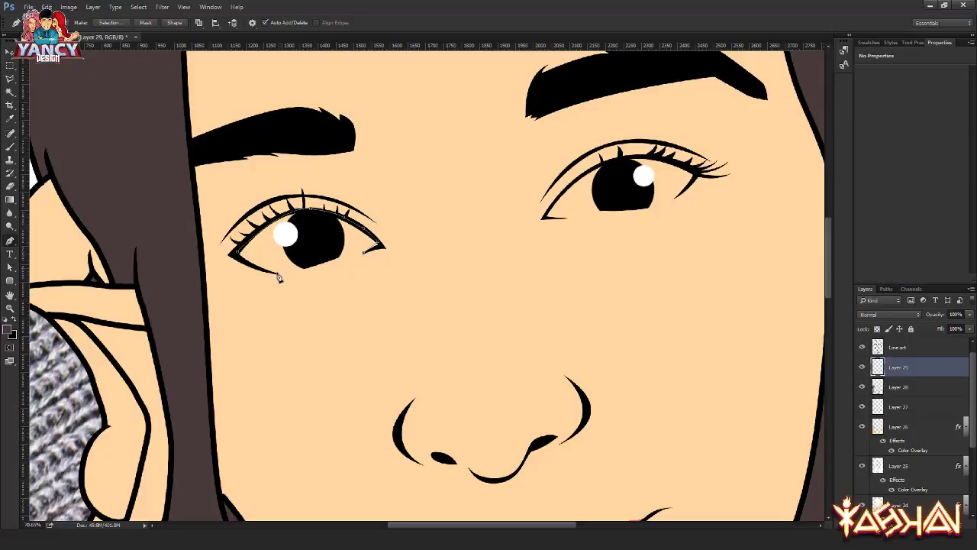
{"action": "left_click_drag", "start_coordinate": [279, 275], "coordinate": [252, 269]}
{"action": "right_click", "coordinate": [247, 172]}
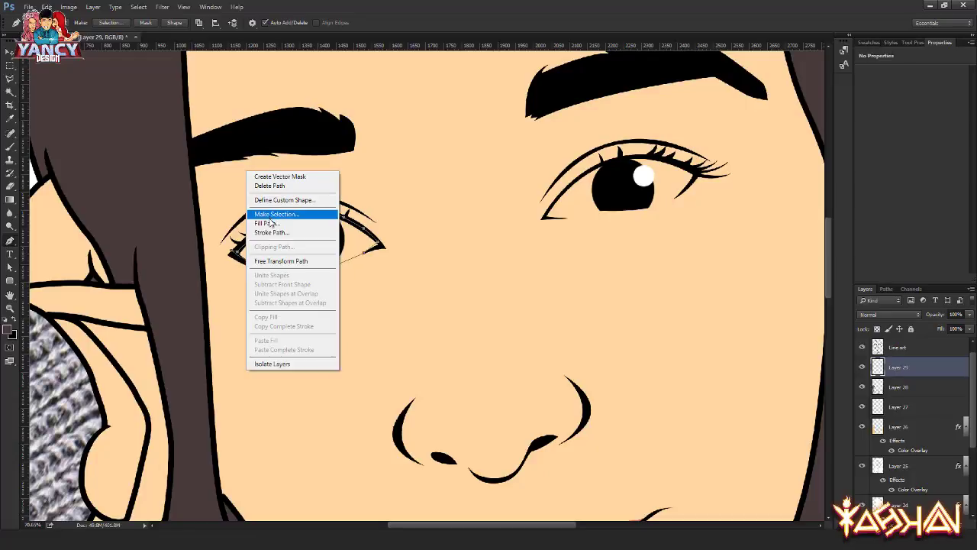
{"action": "left_click", "coordinate": [268, 223]}
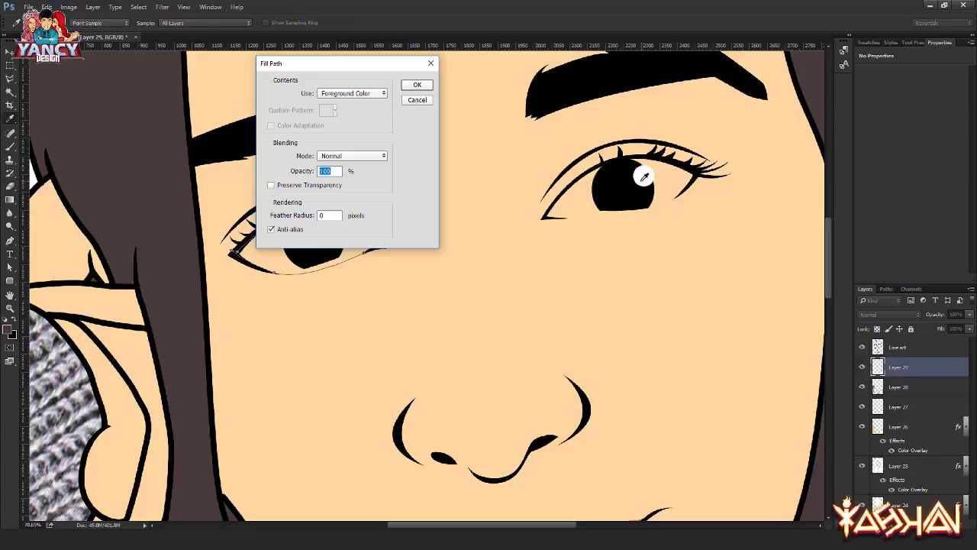
{"action": "left_click", "coordinate": [643, 177]}
{"action": "key", "text": "Return"}
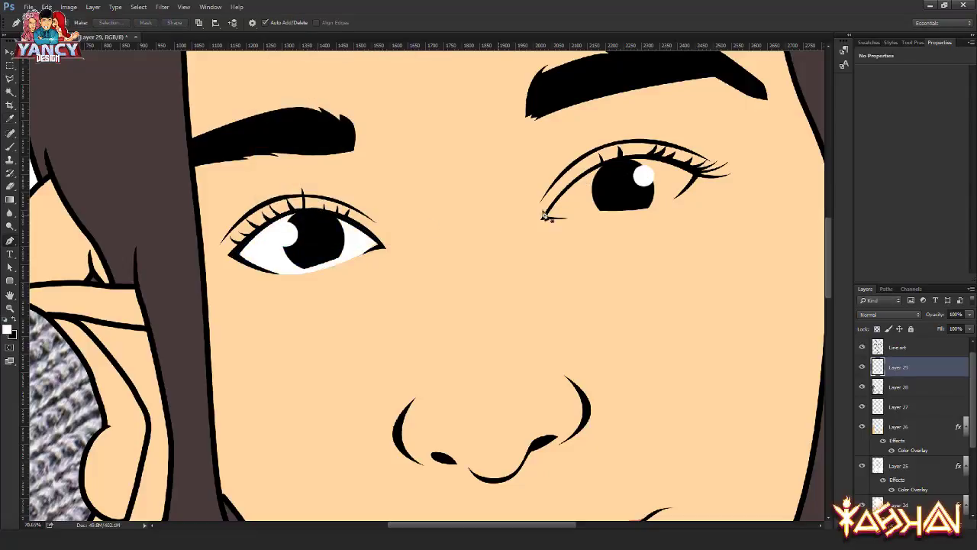
{"action": "left_click_drag", "start_coordinate": [544, 216], "coordinate": [354, 234]}
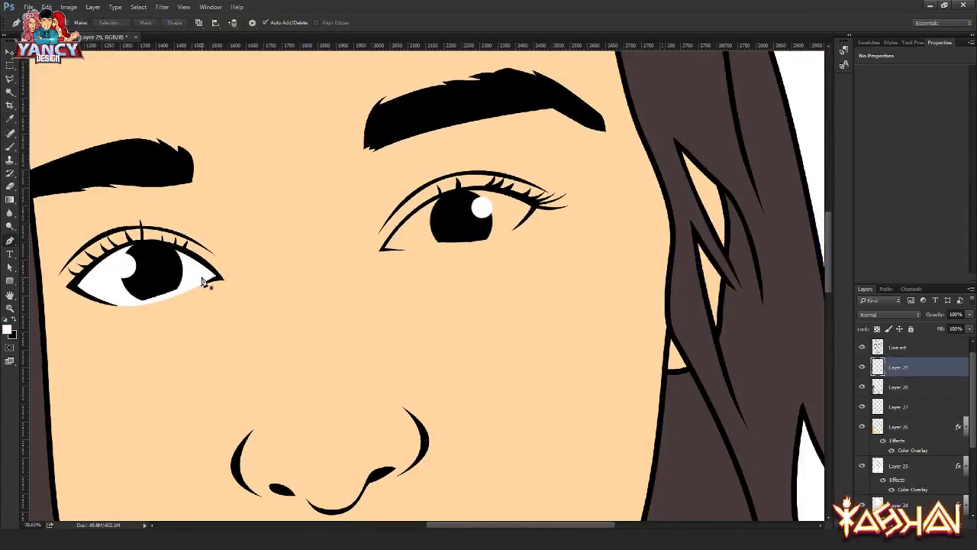
Step: Pen-trace the right eye's outline and fill it white on Layer 29, then reselect Line art
{"action": "left_click_drag", "start_coordinate": [191, 273], "coordinate": [205, 273]}
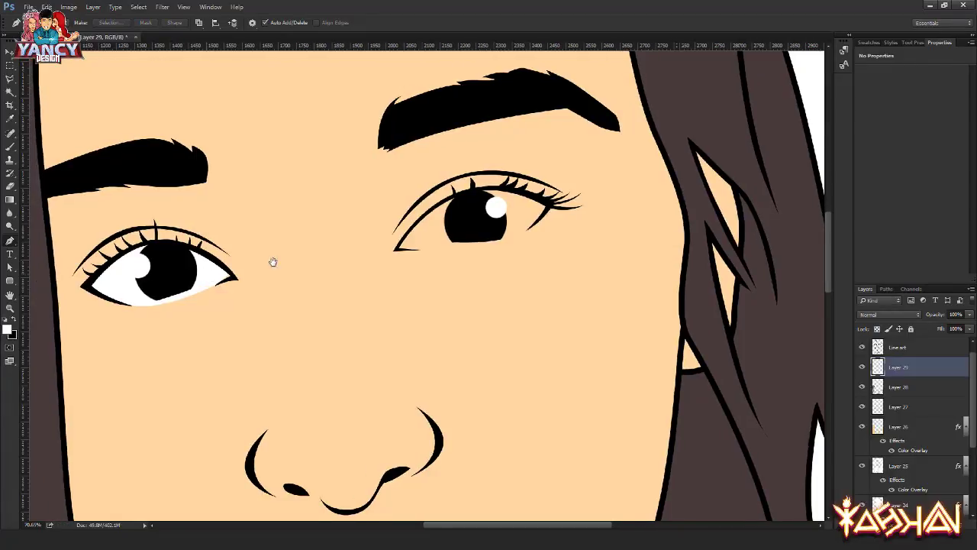
{"action": "left_click", "coordinate": [416, 254]}
{"action": "left_click_drag", "start_coordinate": [418, 255], "coordinate": [419, 249]}
{"action": "left_click_drag", "start_coordinate": [500, 245], "coordinate": [558, 214]}
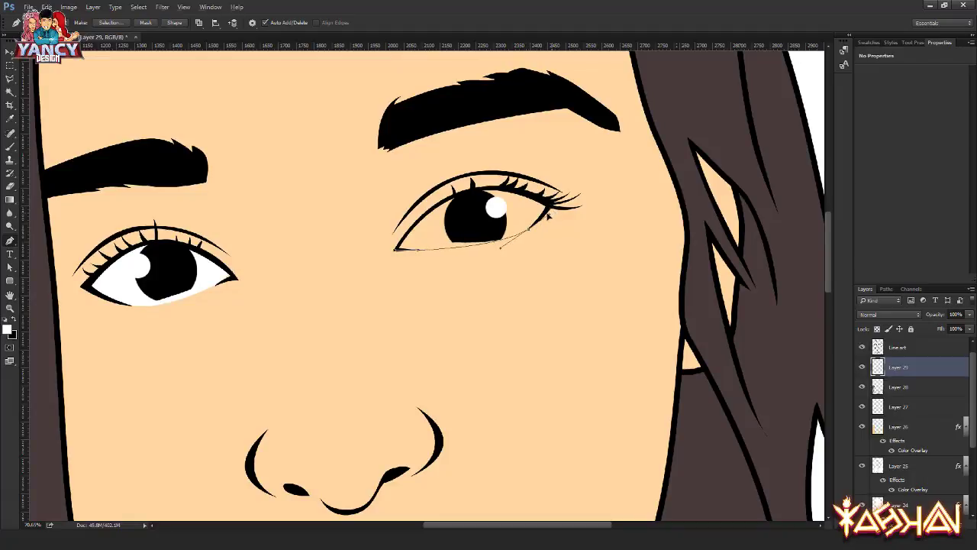
{"action": "left_click", "coordinate": [548, 215]}
{"action": "left_click", "coordinate": [447, 200]}
{"action": "right_click", "coordinate": [343, 208]}
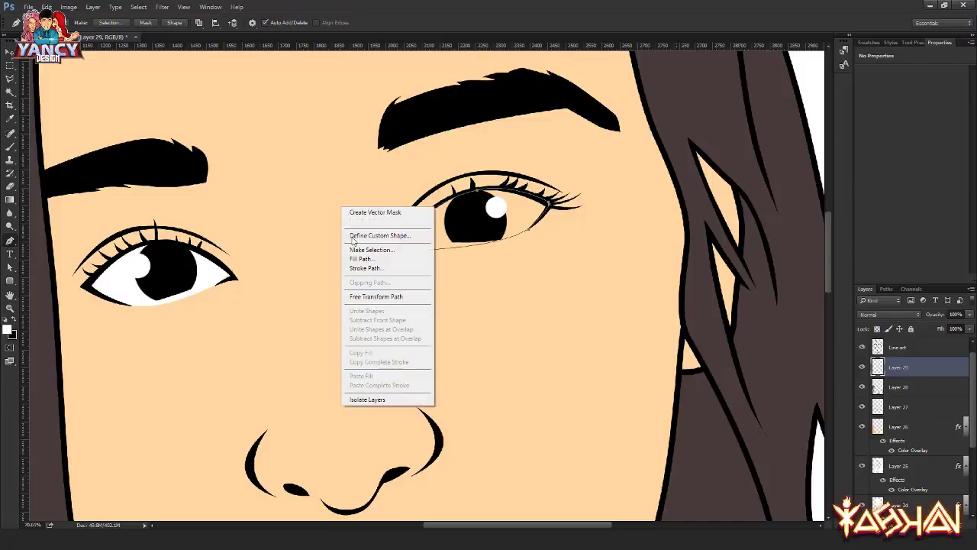
{"action": "left_click", "coordinate": [360, 258]}
{"action": "key", "text": "Return"}
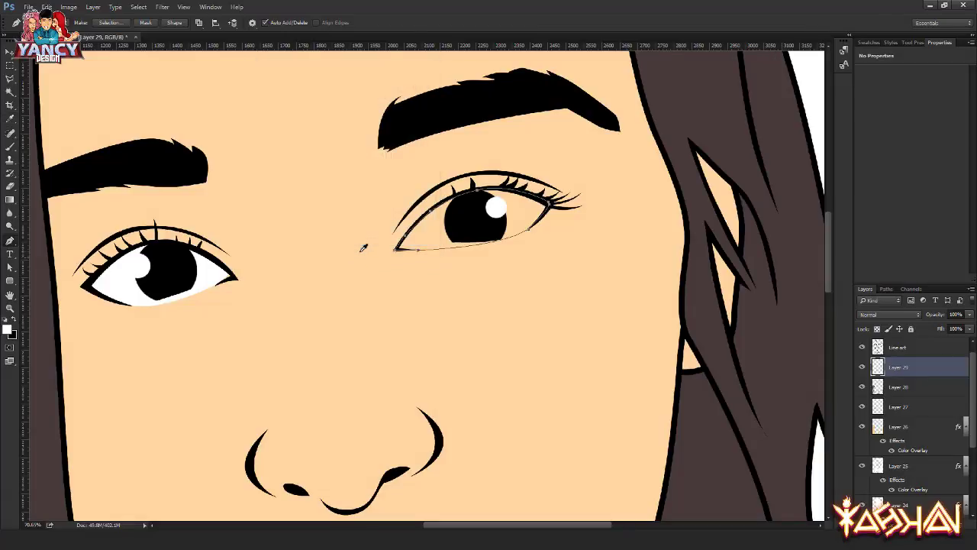
{"action": "key", "text": "Return"}
{"action": "left_click", "coordinate": [892, 350]}
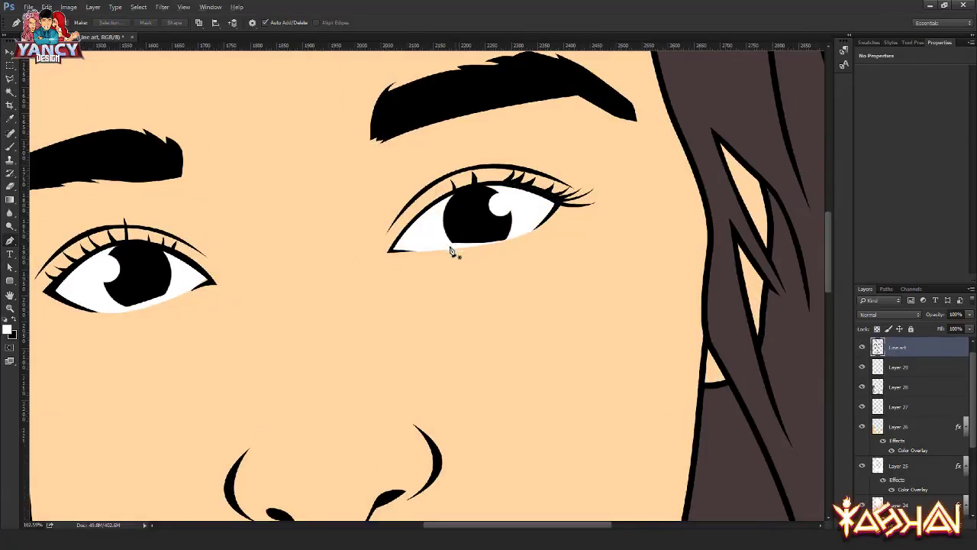
Step: Outline the light gap along the right eye's lower lid and fill it black
{"action": "scroll", "coordinate": [458, 245], "scroll_direction": "up", "scroll_amount": 3}
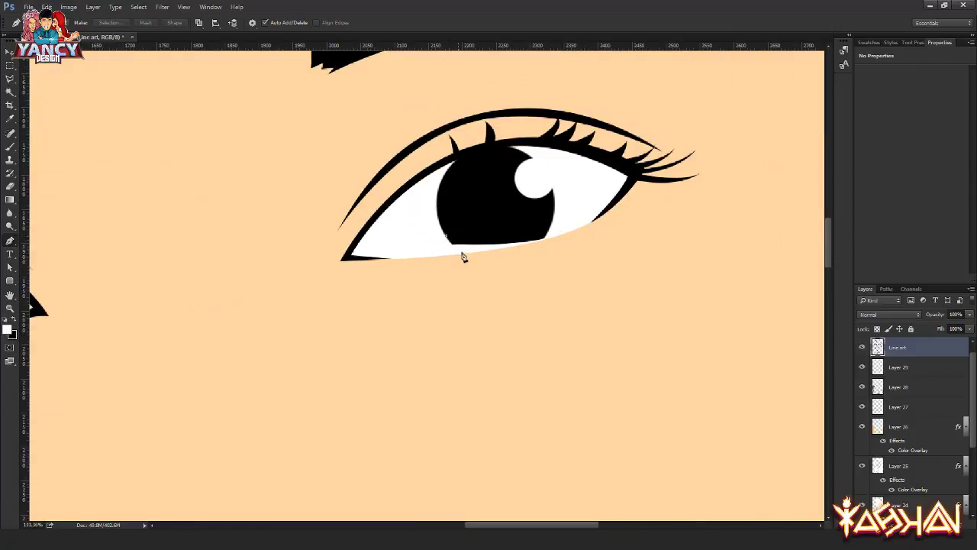
{"action": "left_click", "coordinate": [463, 255]}
{"action": "left_click_drag", "start_coordinate": [545, 243], "coordinate": [550, 238]}
{"action": "right_click", "coordinate": [443, 244]}
{"action": "left_click", "coordinate": [465, 255]}
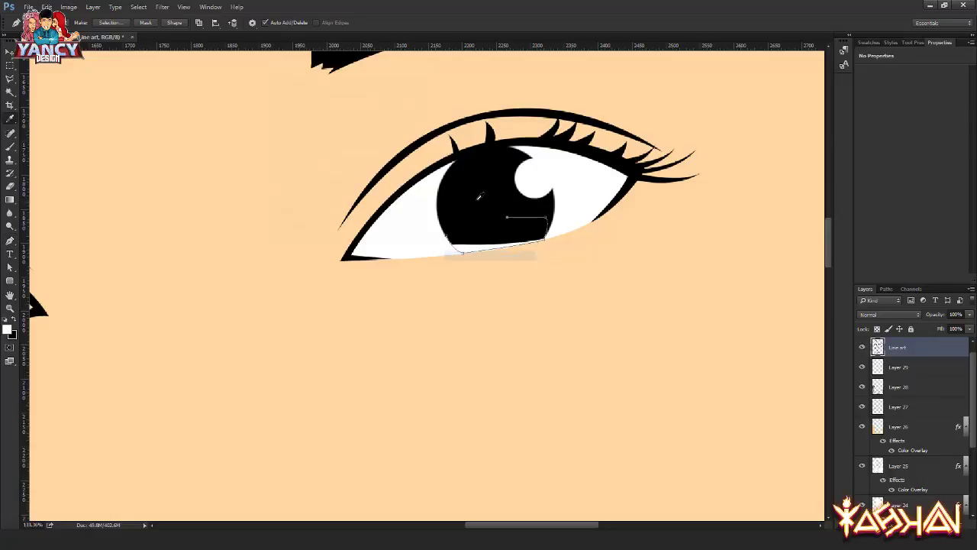
{"action": "key", "text": "Return"}
{"action": "key", "text": "Escape"}
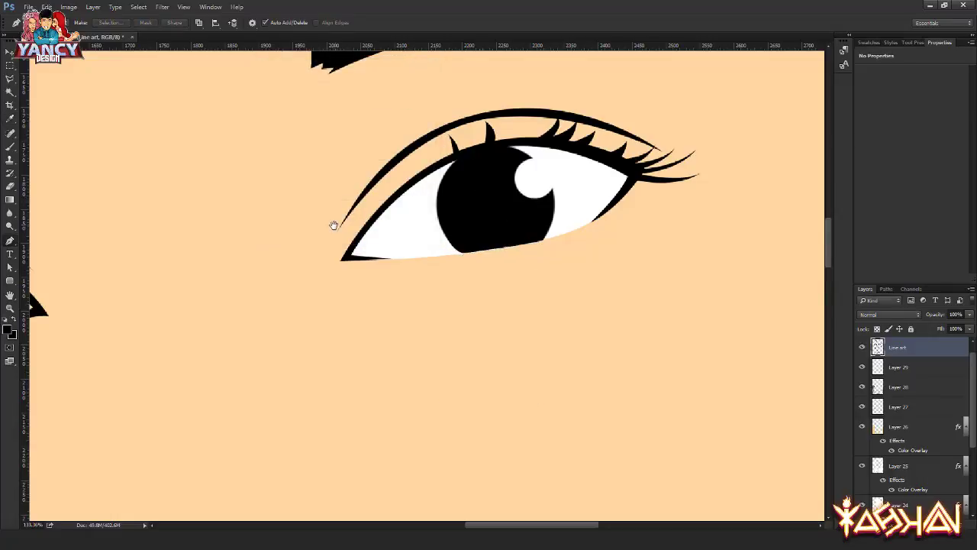
Step: Outline the gap under the left eye's iris and fill it black
{"action": "left_click_drag", "start_coordinate": [334, 225], "coordinate": [596, 214]}
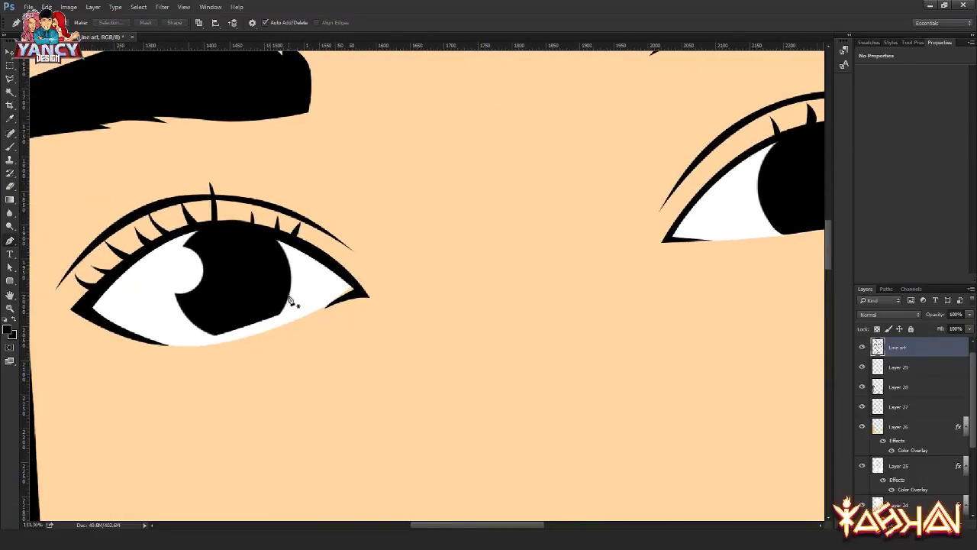
{"action": "left_click", "coordinate": [289, 296]}
{"action": "left_click", "coordinate": [269, 330]}
{"action": "left_click", "coordinate": [252, 295]}
{"action": "right_click", "coordinate": [266, 258]}
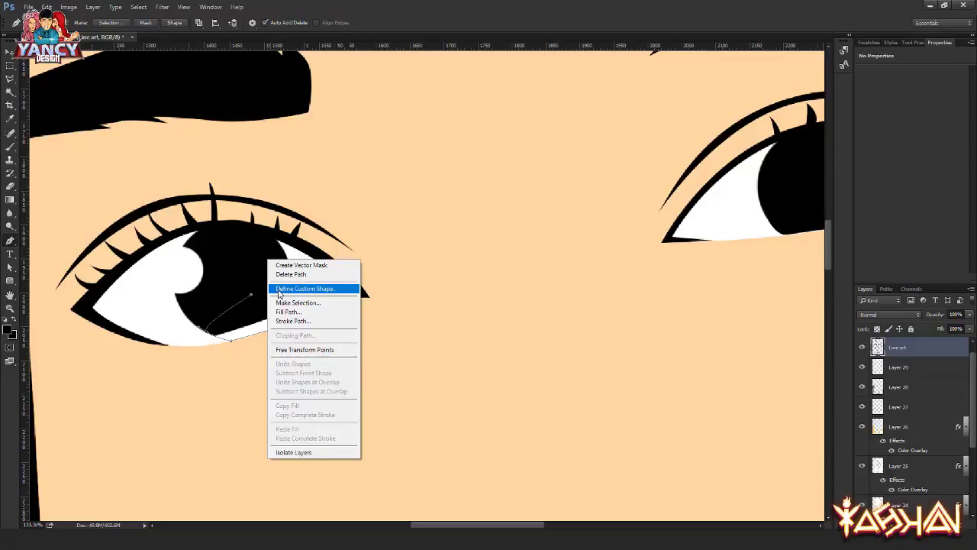
{"action": "left_click", "coordinate": [279, 311]}
{"action": "key", "text": "Return"}
{"action": "key", "text": "ctrl+h"}
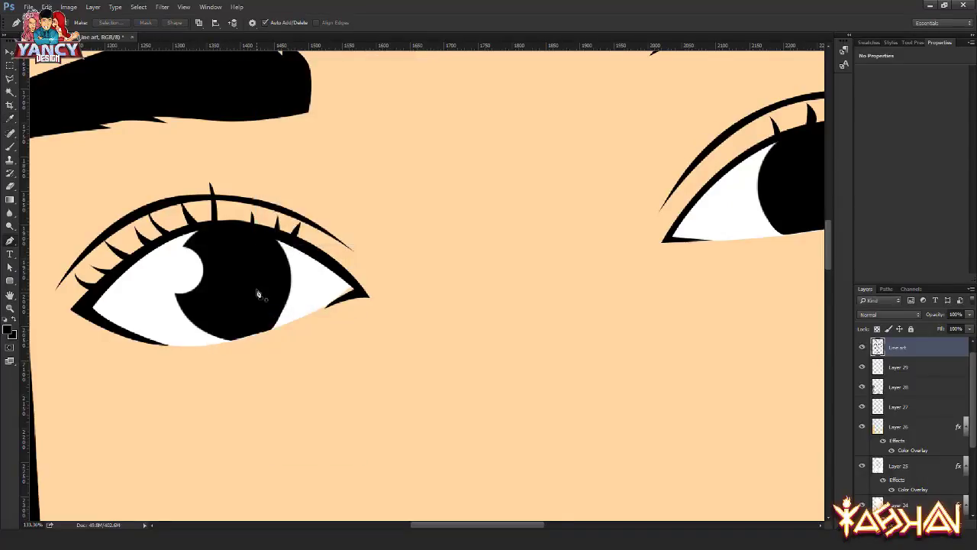
Step: On Layer 29, outline the gap at the left eye's outer corner and fill it
{"action": "key", "text": "v"}
{"action": "left_click", "coordinate": [319, 289], "text": "ctrl"}
{"action": "key", "text": "p"}
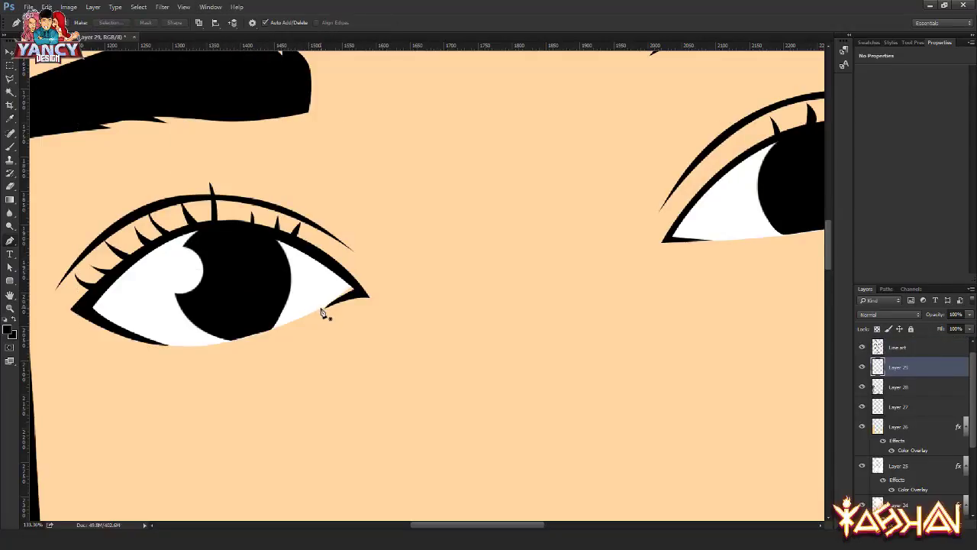
{"action": "left_click_drag", "start_coordinate": [320, 309], "coordinate": [340, 305]}
{"action": "left_click", "coordinate": [366, 294]}
{"action": "left_click", "coordinate": [319, 268]}
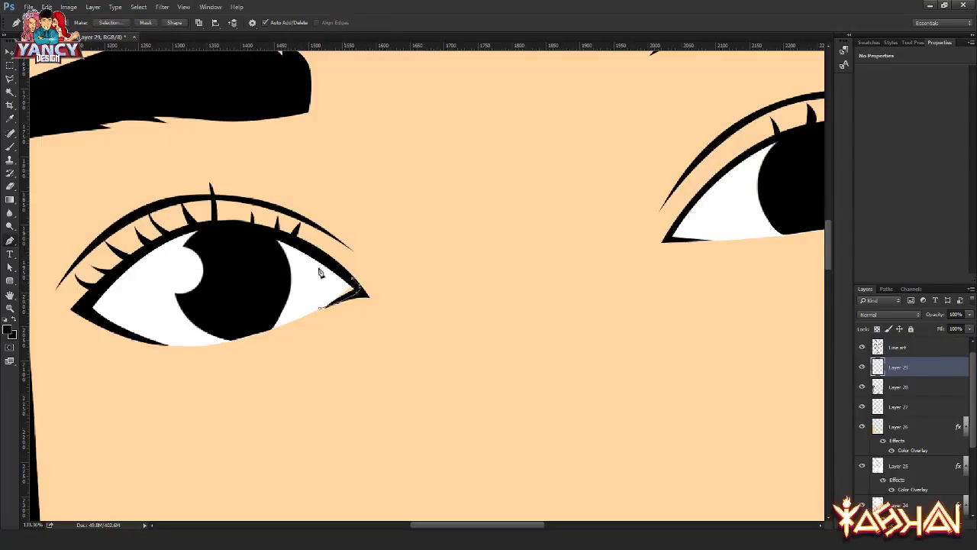
{"action": "right_click", "coordinate": [306, 280]}
{"action": "left_click", "coordinate": [320, 334]}
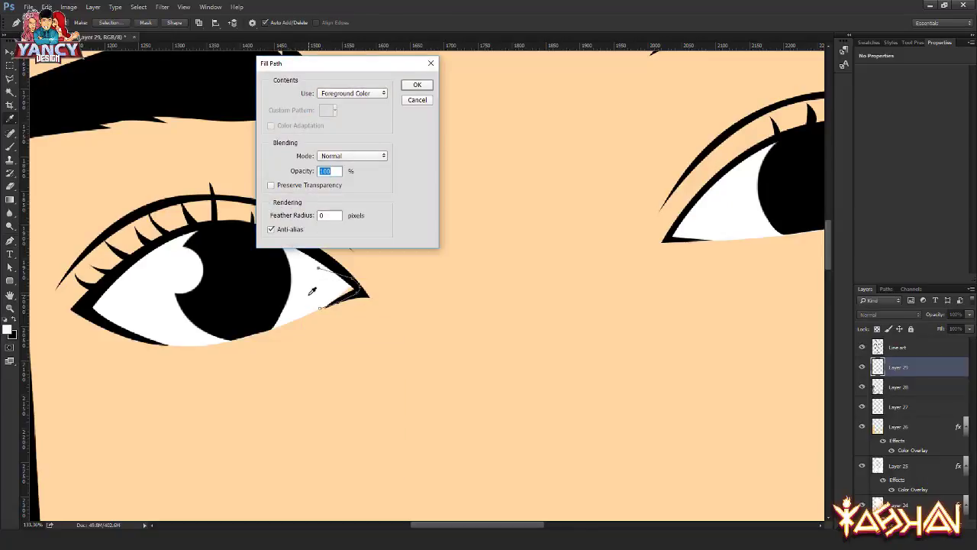
{"action": "key", "text": "Return"}
Step: Zoom out partway, select Layer 25 and make the brush much smaller
{"action": "key", "text": "v"}
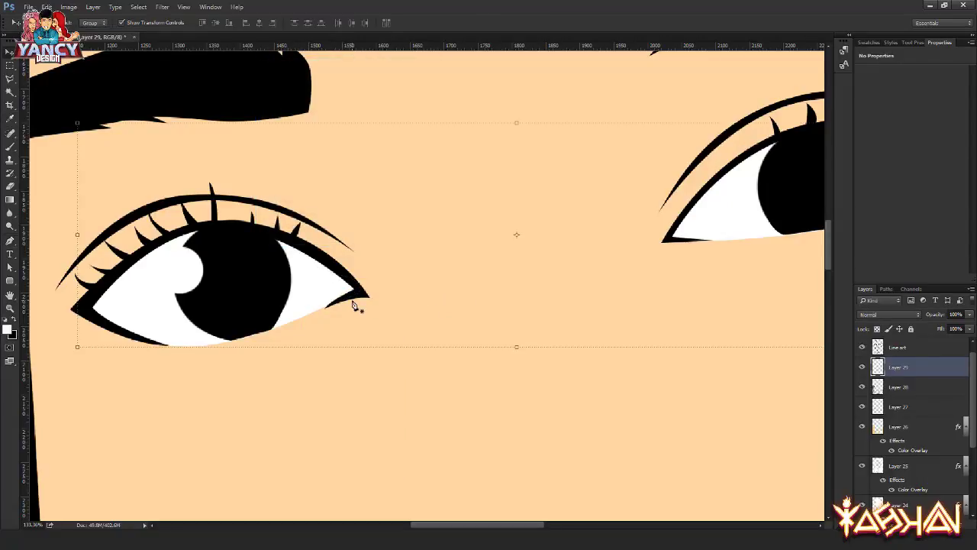
{"action": "scroll", "coordinate": [356, 301], "scroll_direction": "down", "scroll_amount": 1}
{"action": "scroll", "coordinate": [356, 301], "scroll_direction": "down", "scroll_amount": 1}
{"action": "scroll", "coordinate": [356, 302], "scroll_direction": "down", "scroll_amount": 1}
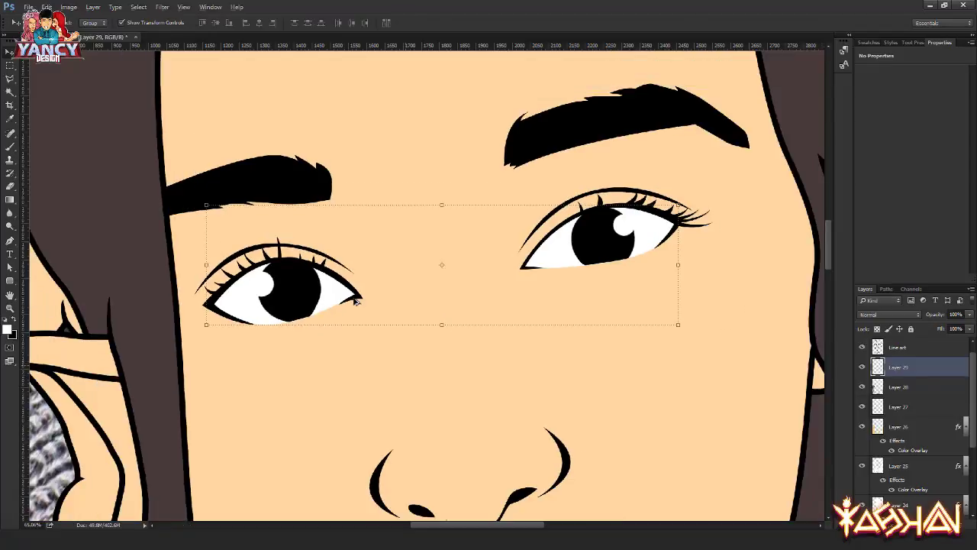
{"action": "scroll", "coordinate": [356, 302], "scroll_direction": "down", "scroll_amount": 1}
{"action": "scroll", "coordinate": [356, 301], "scroll_direction": "down", "scroll_amount": 1}
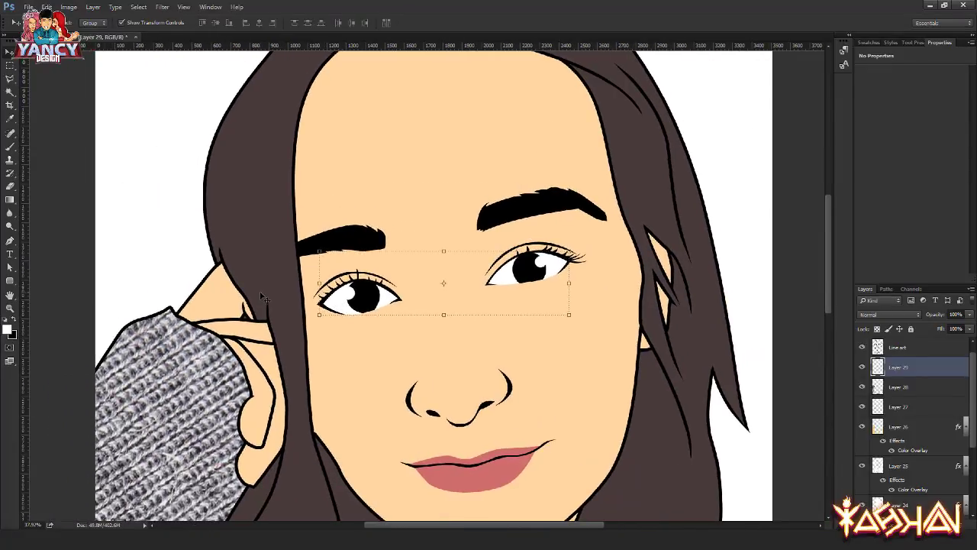
{"action": "left_click", "coordinate": [263, 297], "text": "ctrl"}
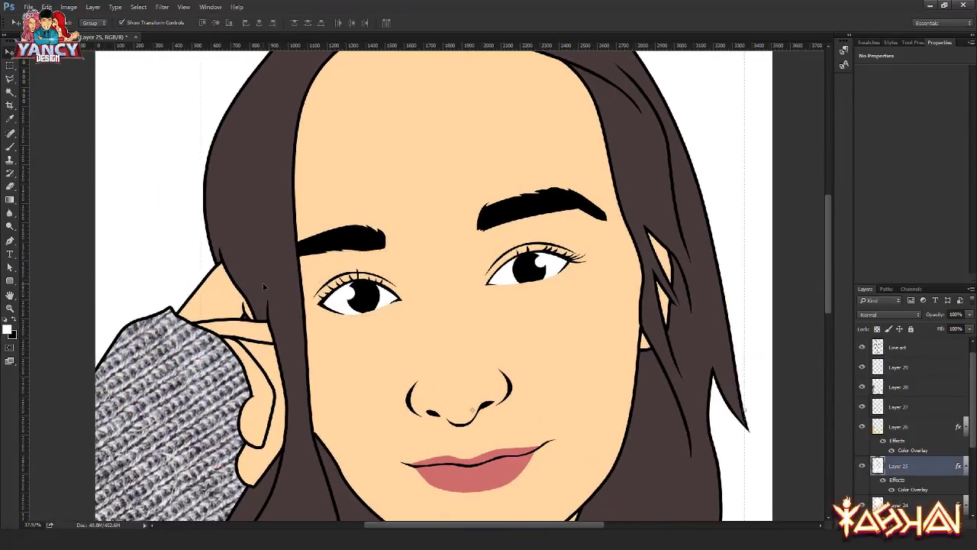
{"action": "key", "text": "b"}
{"action": "key", "text": "bracketleft"}
{"action": "key", "text": "bracketleft"}
{"action": "key", "text": "bracketleft"}
{"action": "key", "text": "bracketleft"}
{"action": "key", "text": "bracketleft"}
{"action": "key", "text": "bracketleft"}
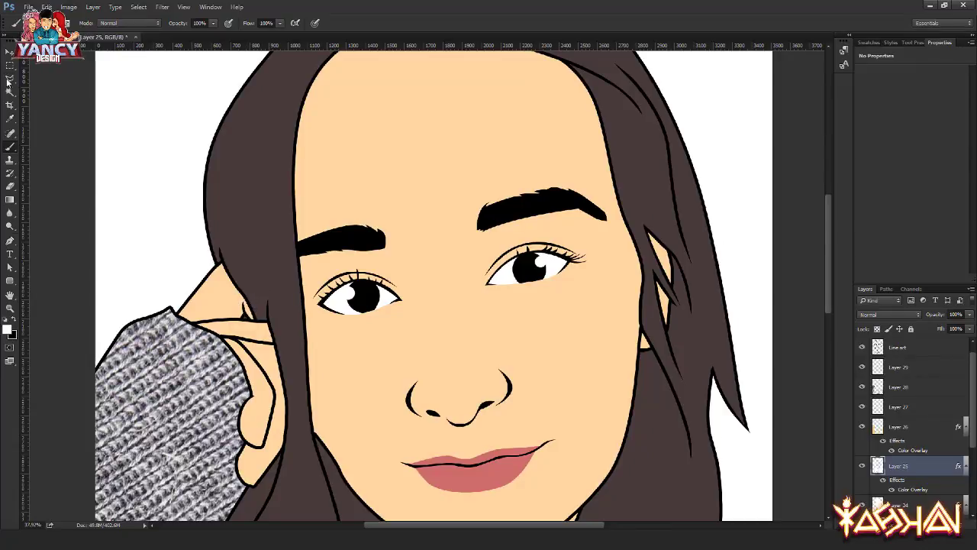
Step: Deselect Layer 25 and zoom out until the whole portrait fits on screen
{"action": "left_click", "coordinate": [10, 51]}
{"action": "left_click", "coordinate": [140, 178]}
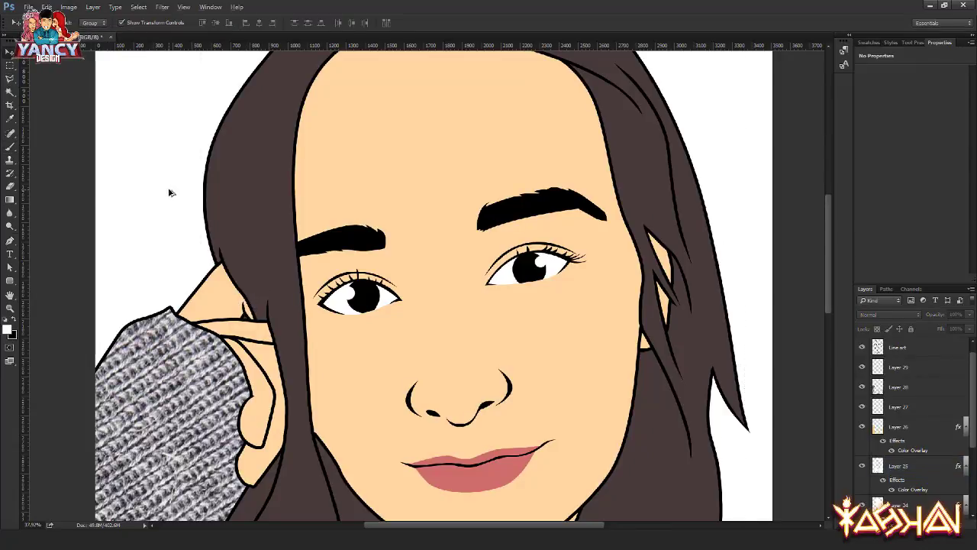
{"action": "scroll", "coordinate": [171, 193], "scroll_direction": "down", "scroll_amount": 1}
{"action": "scroll", "coordinate": [171, 193], "scroll_direction": "down", "scroll_amount": 1}
{"action": "scroll", "coordinate": [171, 193], "scroll_direction": "down", "scroll_amount": 1}
{"action": "scroll", "coordinate": [171, 193], "scroll_direction": "down", "scroll_amount": 1}
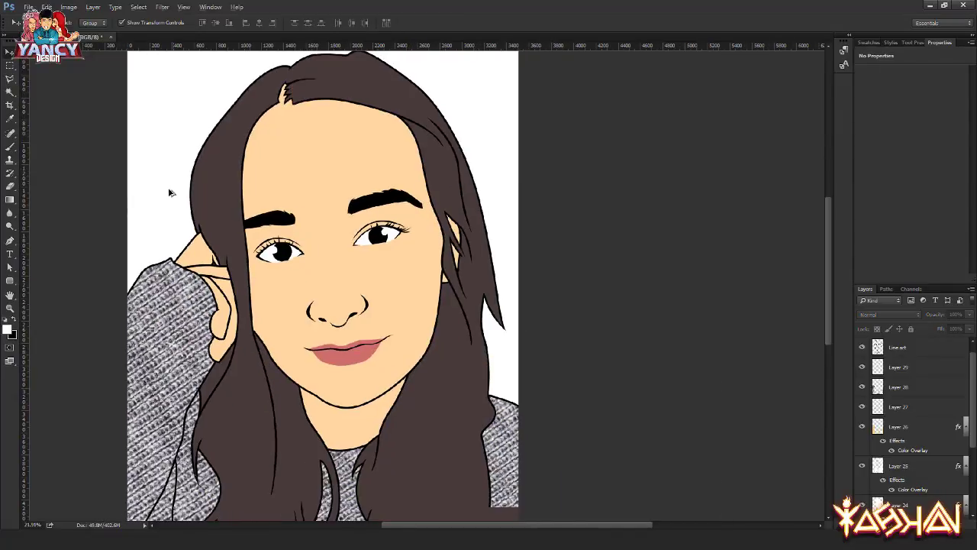
{"action": "scroll", "coordinate": [123, 187], "scroll_direction": "down", "scroll_amount": 1}
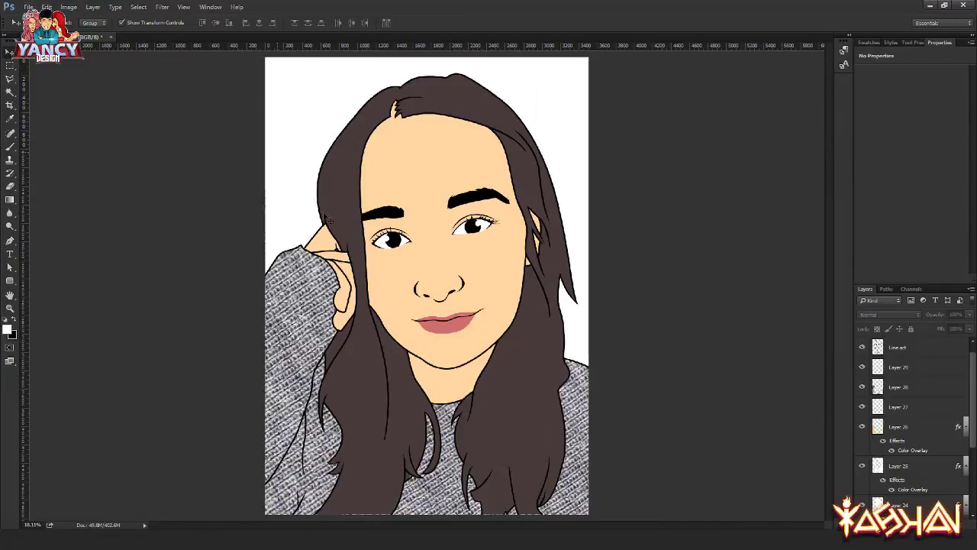
{"action": "scroll", "coordinate": [909, 451], "scroll_direction": "down", "scroll_amount": 3}
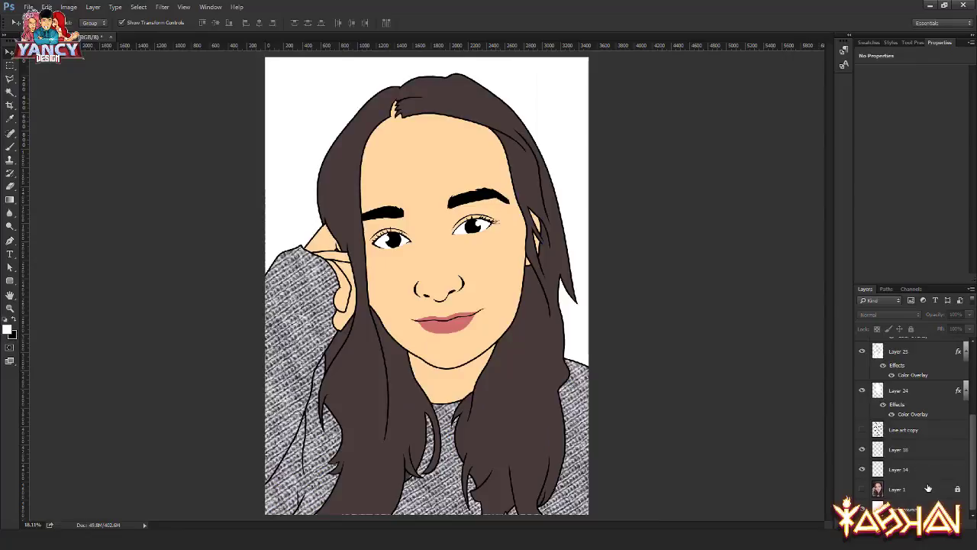
Step: Add a new layer directly above Layer 1 and fill it solid
{"action": "left_click", "coordinate": [927, 487]}
{"action": "key", "text": "ctrl+shift+n"}
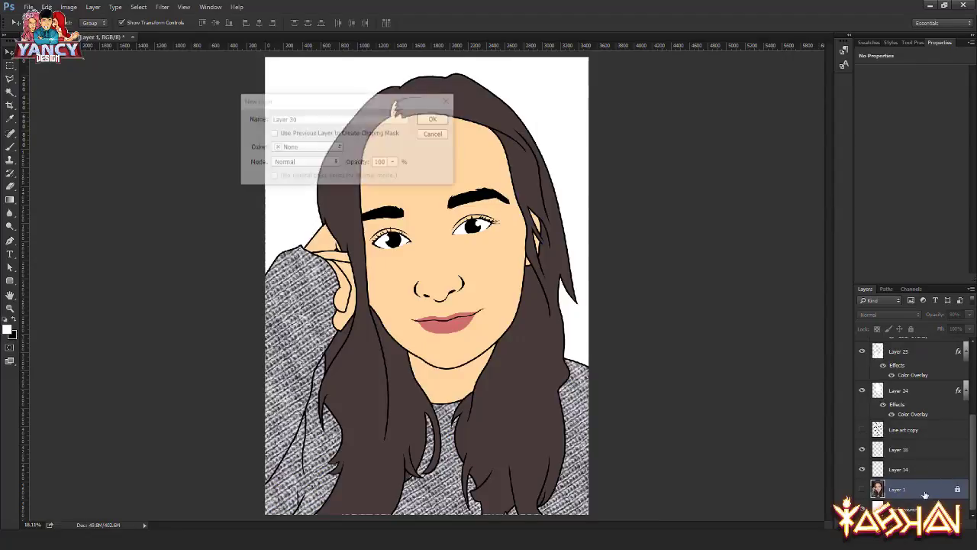
{"action": "key", "text": "Return"}
{"action": "key", "text": "shift+F5"}
{"action": "key", "text": "Return"}
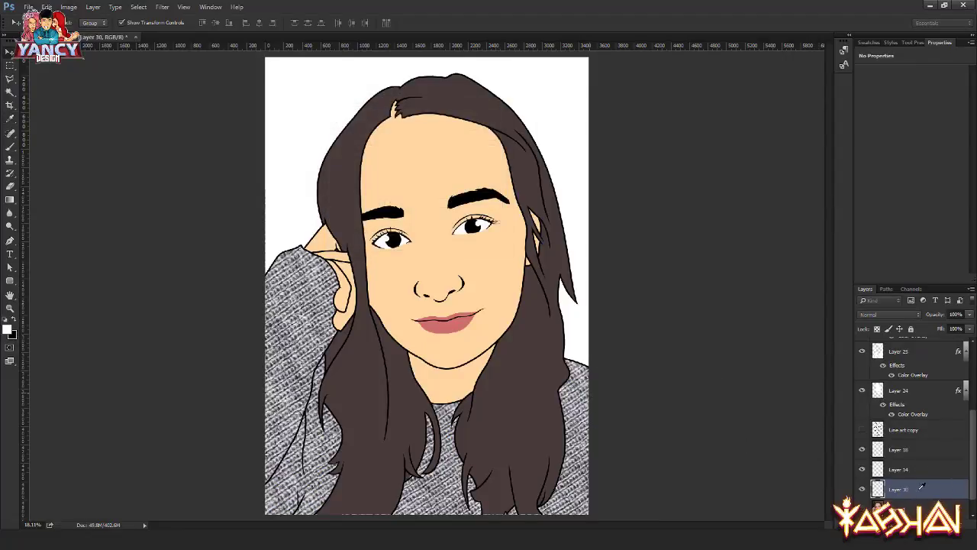
Step: Give the new Layer 30 a dark magenta (#671c45) Color Overlay
{"action": "double_click", "coordinate": [922, 495]}
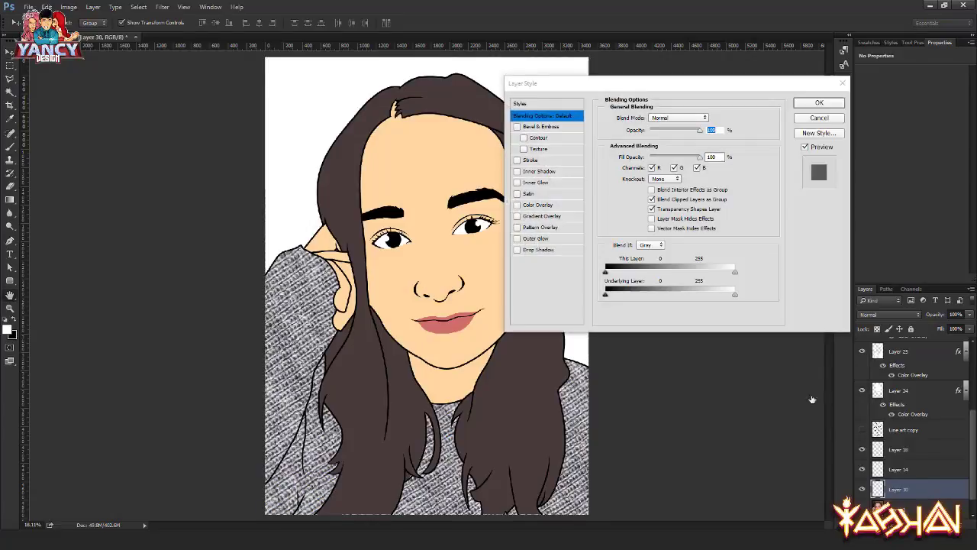
{"action": "left_click", "coordinate": [538, 205]}
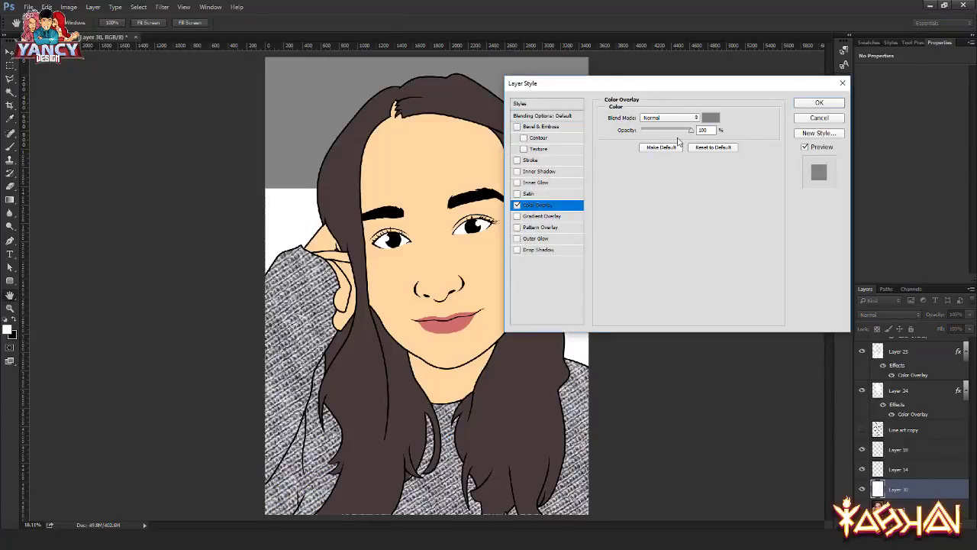
{"action": "left_click", "coordinate": [704, 125]}
{"action": "left_click_drag", "start_coordinate": [564, 142], "coordinate": [598, 109]}
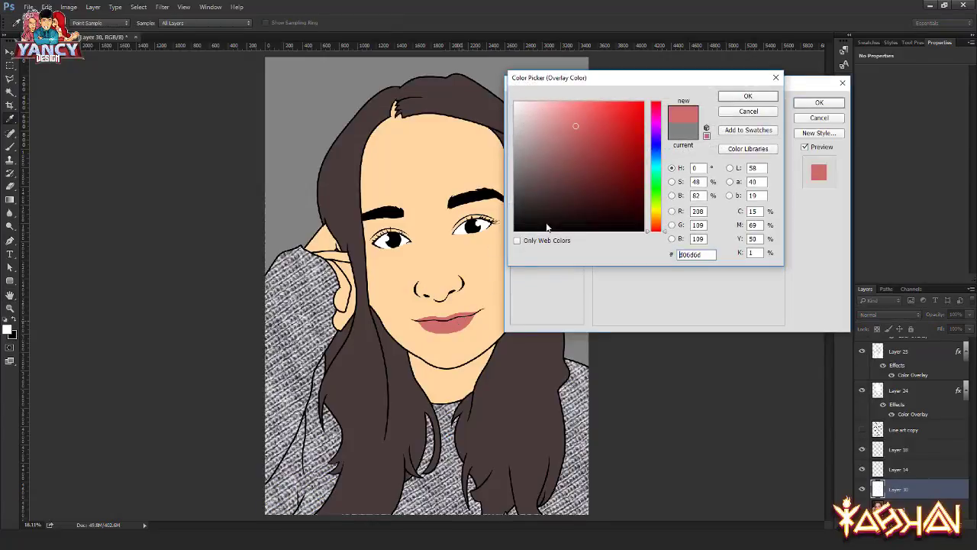
{"action": "mouse_move", "coordinate": [655, 126]}
{"action": "left_mouse_down"}
{"action": "mouse_move", "coordinate": [656, 112]}
{"action": "mouse_move", "coordinate": [606, 142]}
{"action": "mouse_move", "coordinate": [607, 179]}
{"action": "left_mouse_up"}
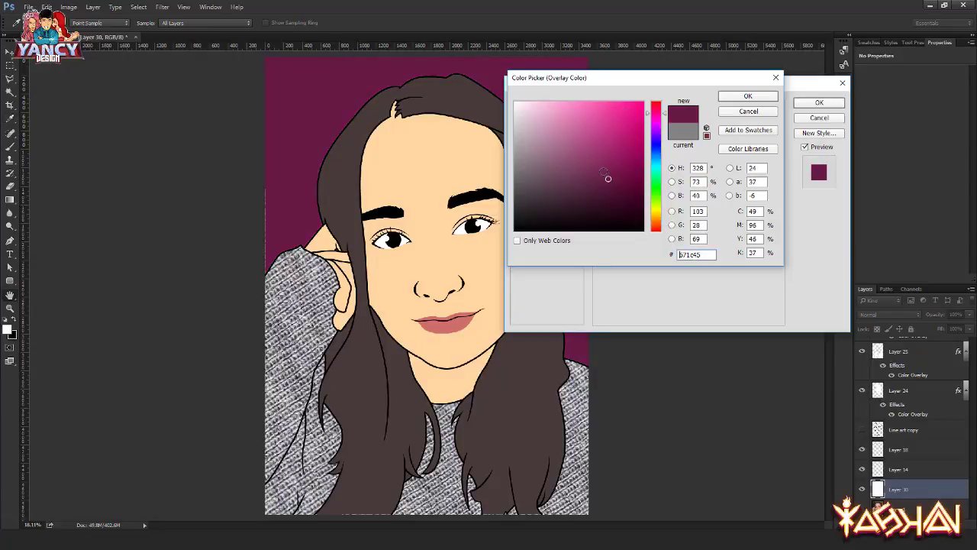
{"action": "key", "text": "Return"}
{"action": "key", "text": "Return"}
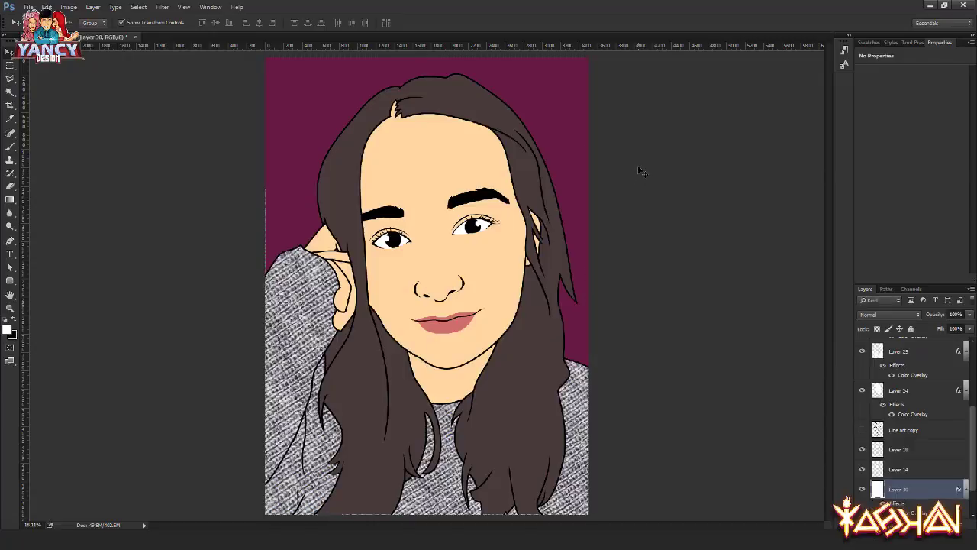
{"action": "left_click", "coordinate": [640, 171]}
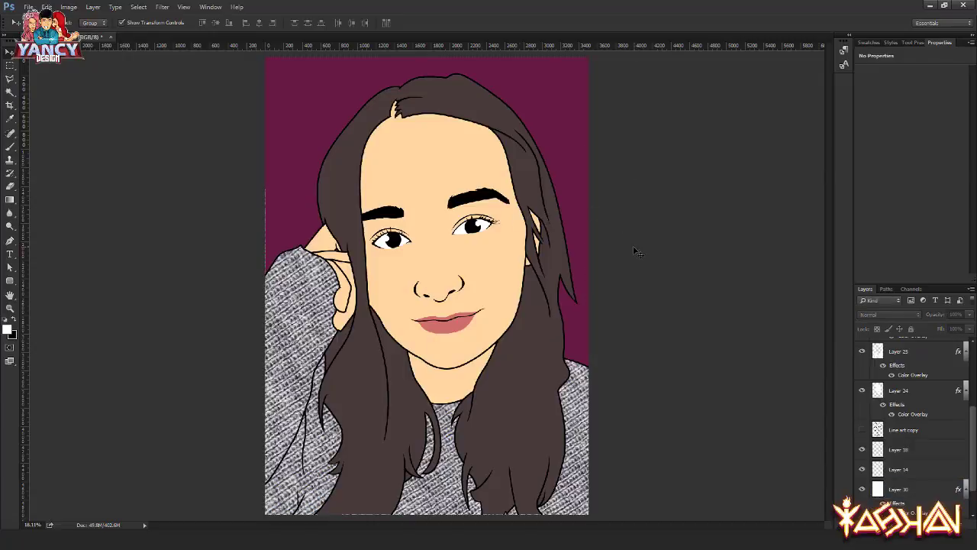